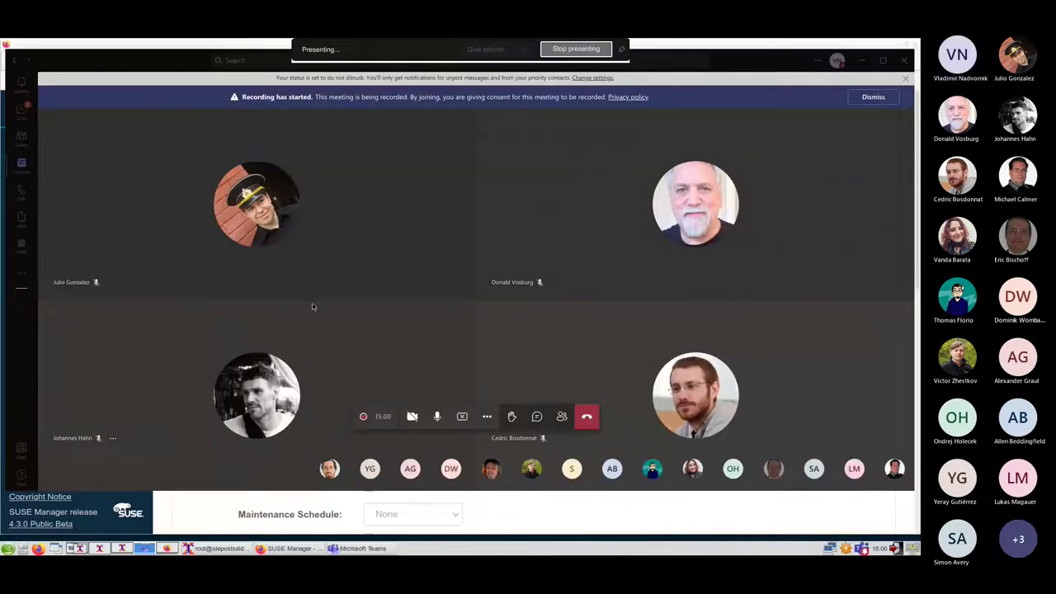
Bring up the window switcher listing Teams, Firefox and the terminal
{"action": "key", "text": "alt+Tab"}
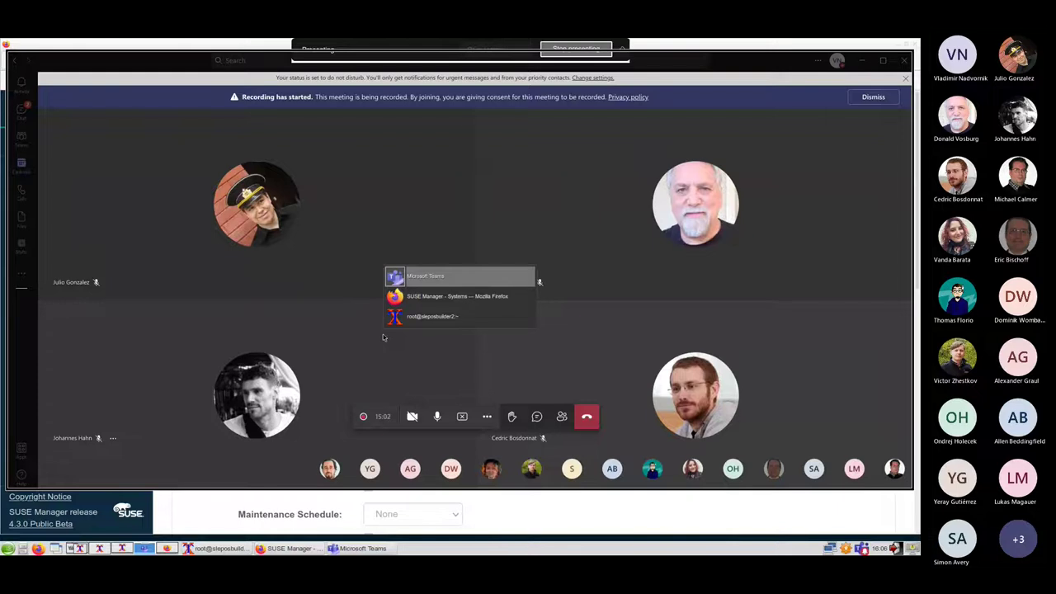
In Firefox, review the image stores and image profiles, then edit the apache profile
{"action": "key", "text": "alt+Tab"}
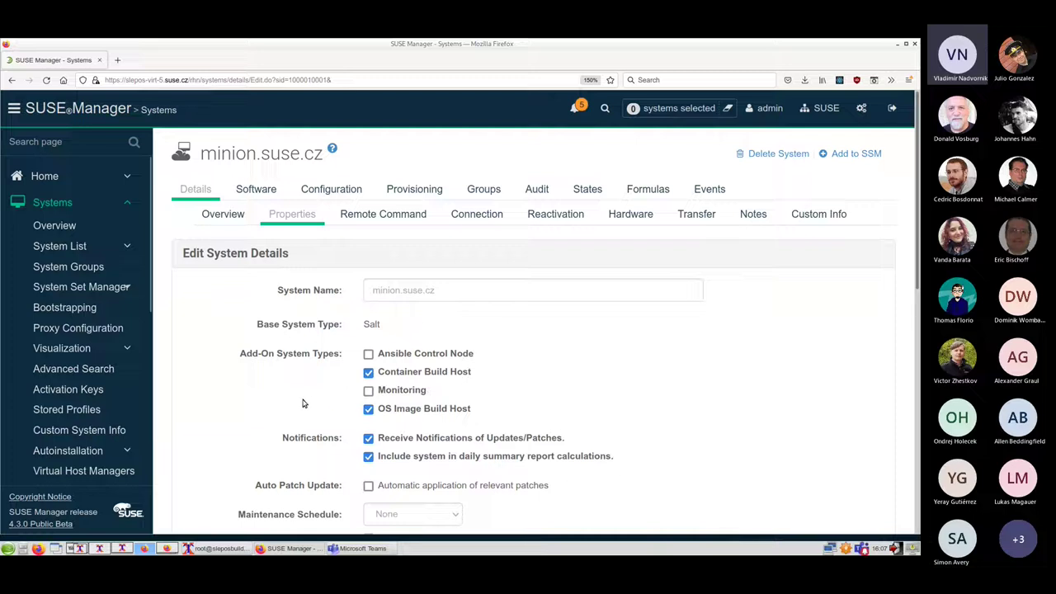
{"action": "scroll", "coordinate": [113, 330], "scroll_direction": "down", "scroll_amount": 3}
{"action": "scroll", "coordinate": [113, 330], "scroll_direction": "down", "scroll_amount": 3}
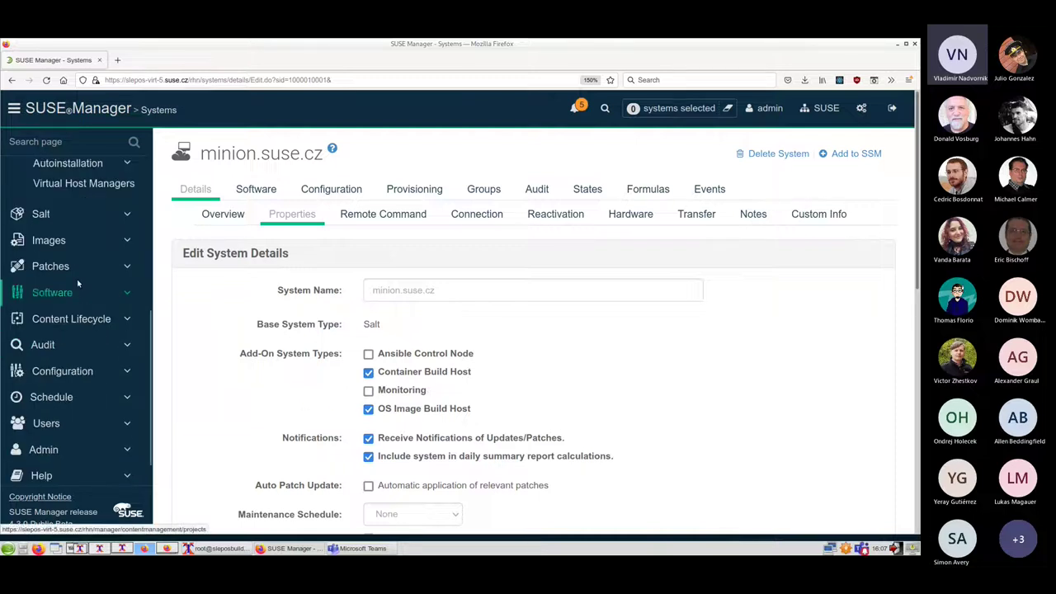
{"action": "left_click", "coordinate": [58, 243]}
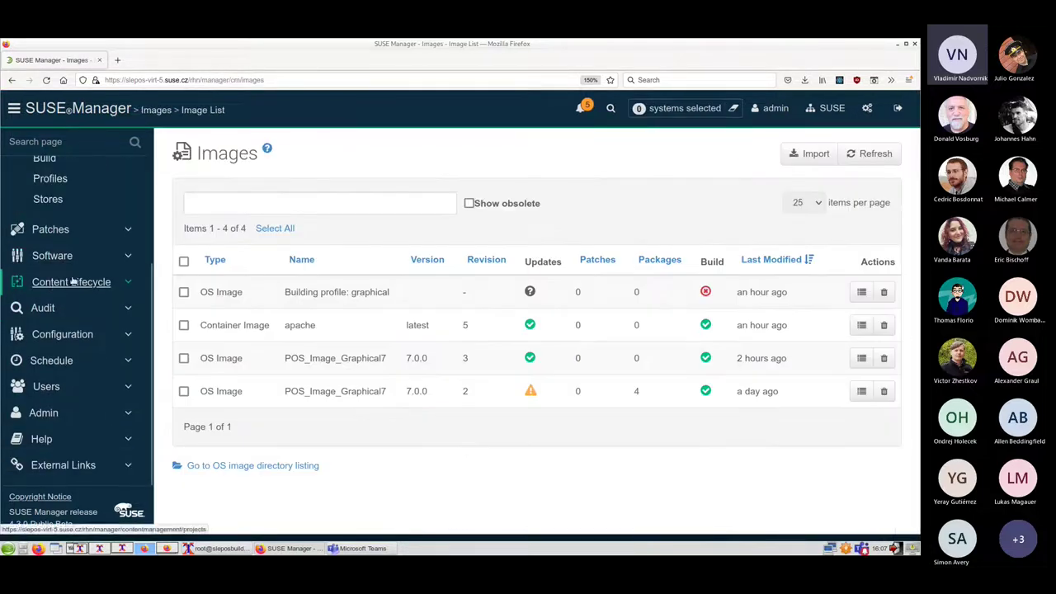
{"action": "left_click", "coordinate": [55, 201]}
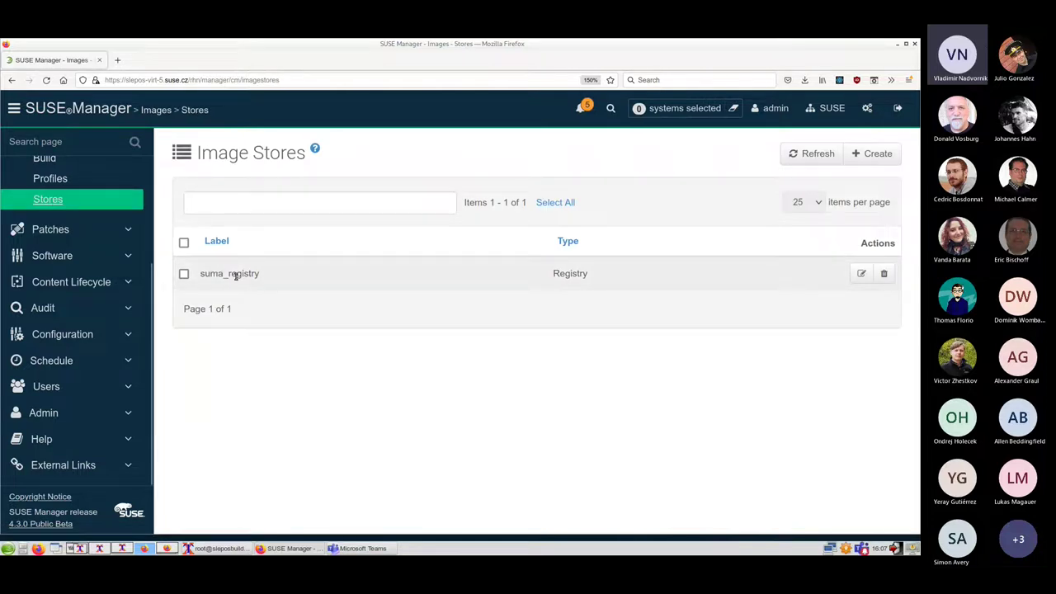
{"action": "left_click", "coordinate": [54, 179]}
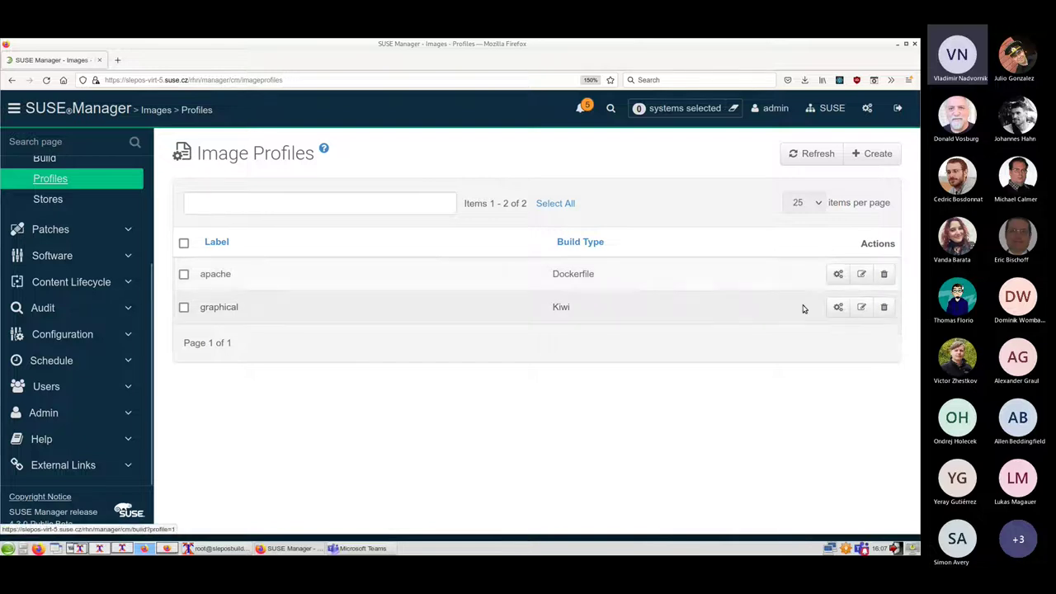
{"action": "left_click", "coordinate": [860, 274]}
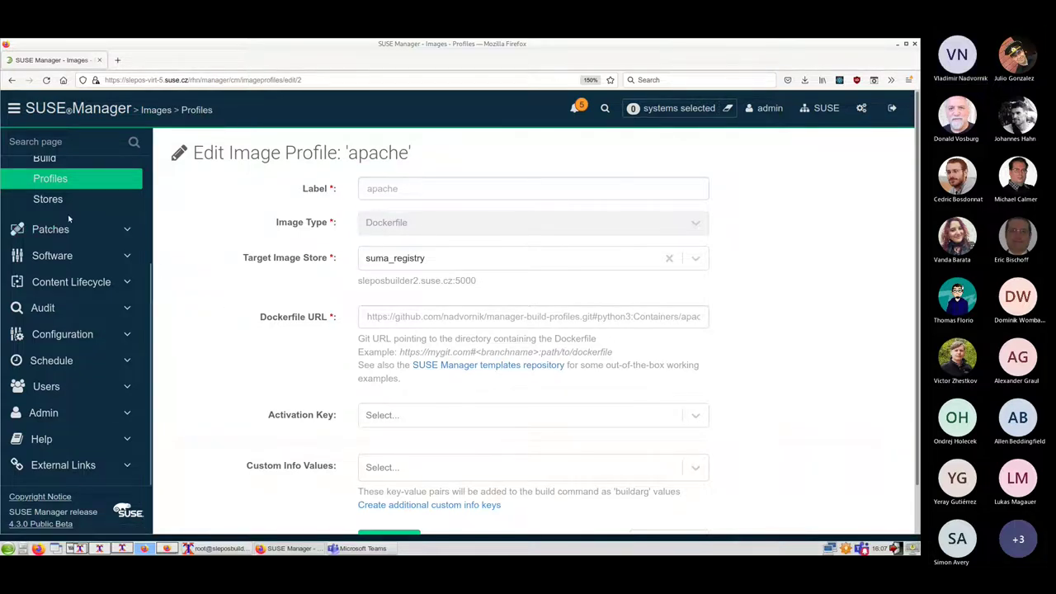
Edit the graphical Kiwi profile and open its templates repository link in a new tab
{"action": "left_click", "coordinate": [66, 180]}
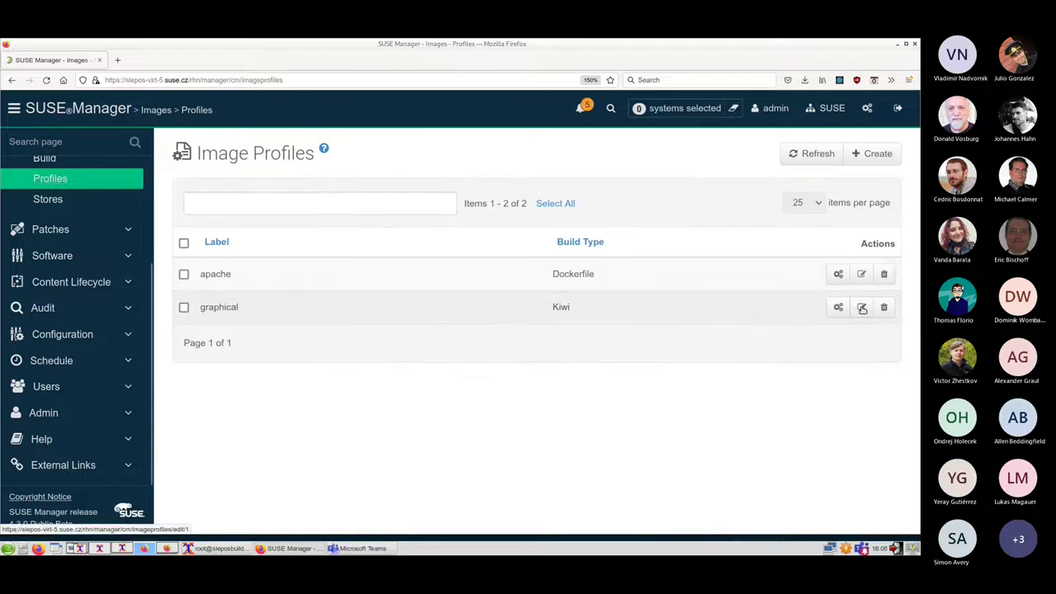
{"action": "left_click", "coordinate": [860, 307]}
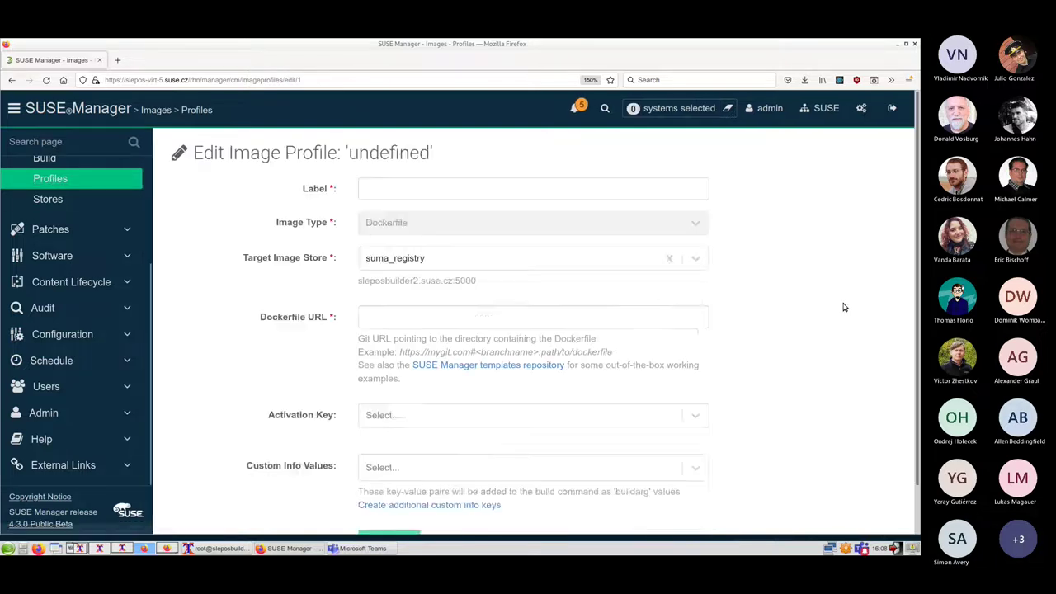
{"action": "middle_click", "coordinate": [516, 367]}
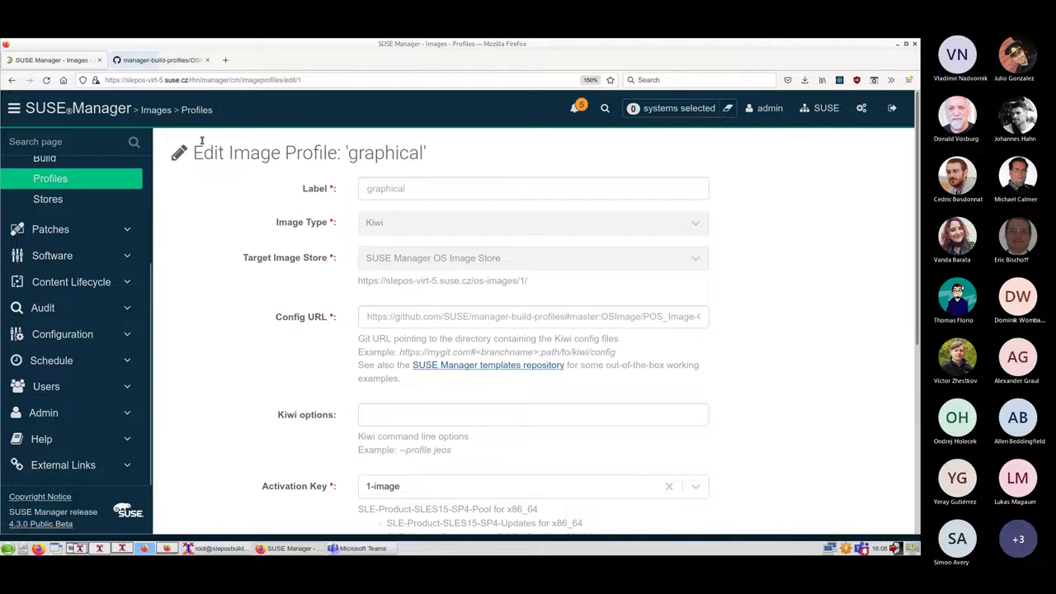
Browse the Kiwi templates repository on GitHub, then return to the graphical profile
{"action": "left_click", "coordinate": [162, 61]}
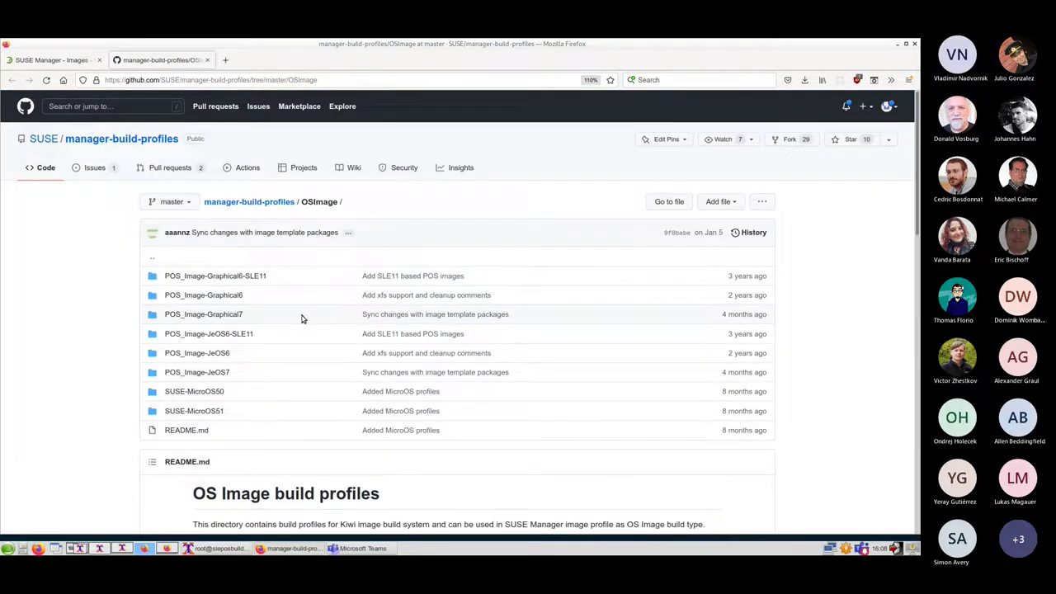
{"action": "scroll", "coordinate": [302, 323], "scroll_direction": "down", "scroll_amount": 3}
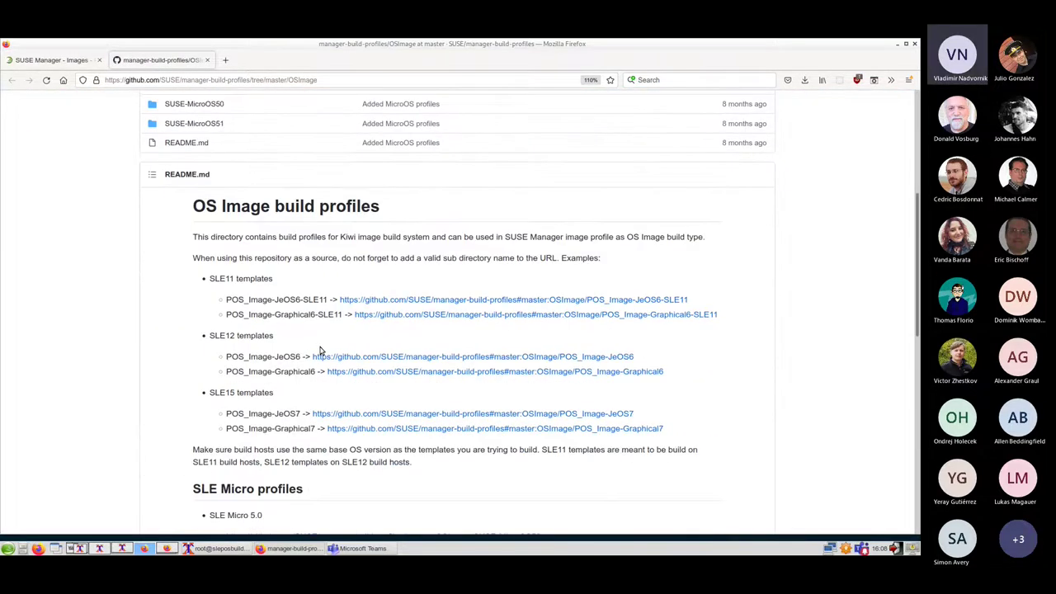
{"action": "scroll", "coordinate": [330, 392], "scroll_direction": "up", "scroll_amount": 3}
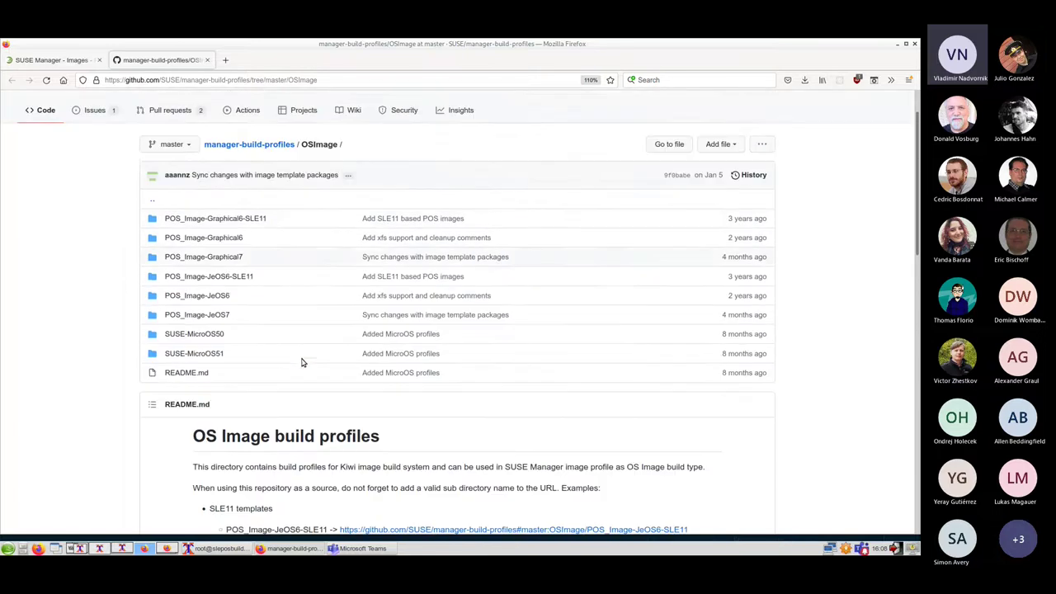
{"action": "left_click", "coordinate": [71, 59]}
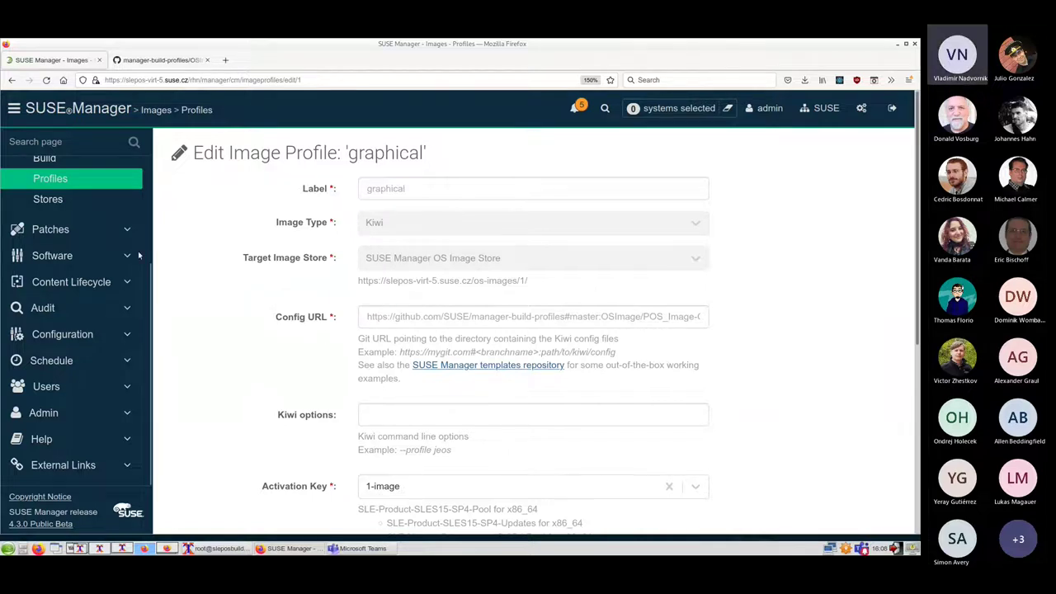
{"action": "scroll", "coordinate": [79, 227], "scroll_direction": "up", "scroll_amount": 3}
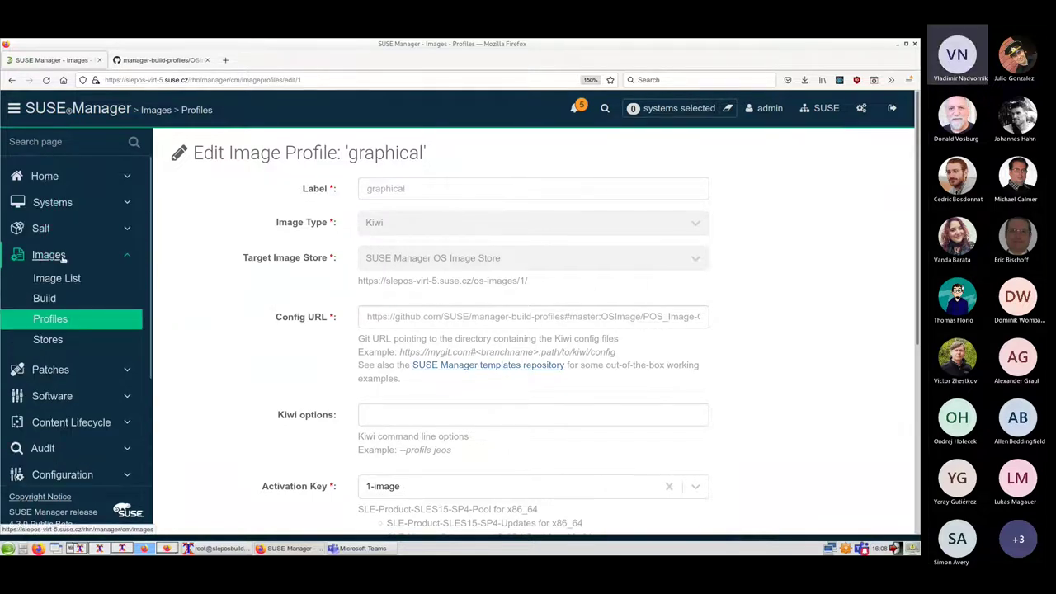
Open the Image List and the OS image directory listing in a separate tab
{"action": "left_click", "coordinate": [61, 258]}
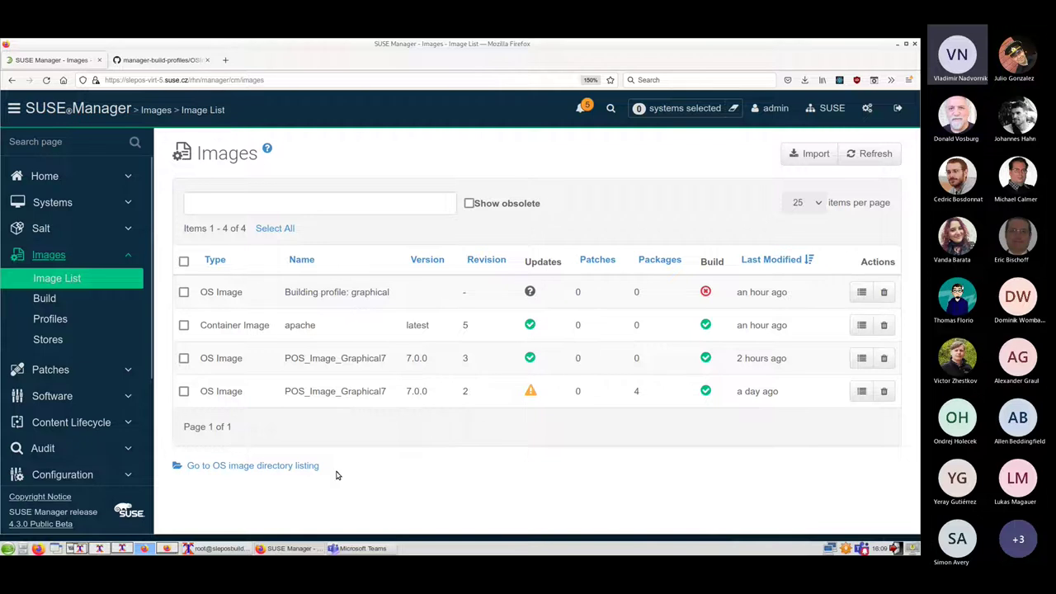
{"action": "left_click", "coordinate": [293, 467]}
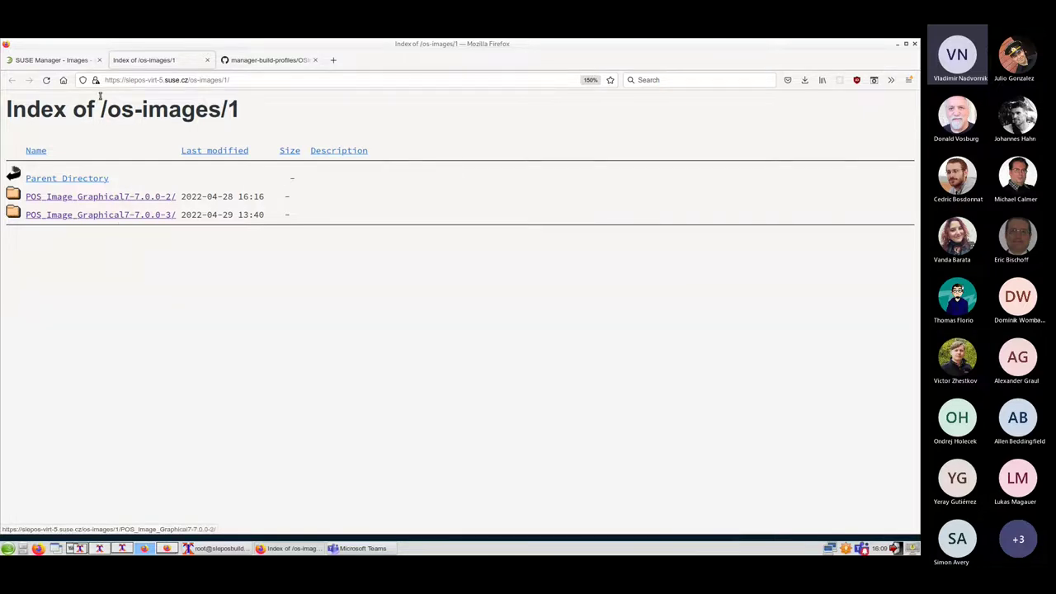
{"action": "left_click", "coordinate": [78, 59]}
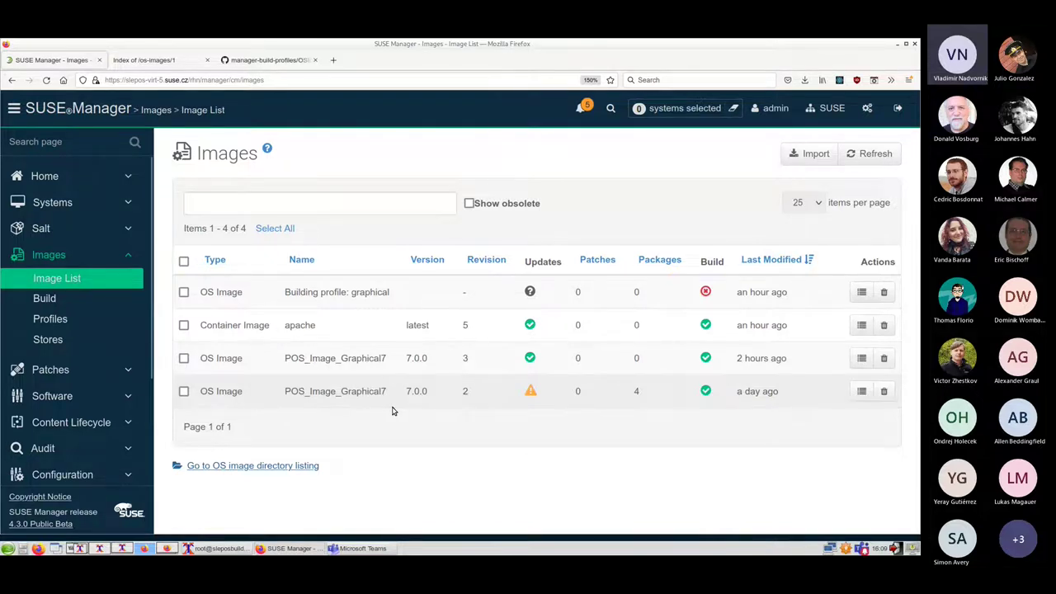
{"action": "left_click", "coordinate": [44, 299]}
{"action": "left_click", "coordinate": [333, 191]}
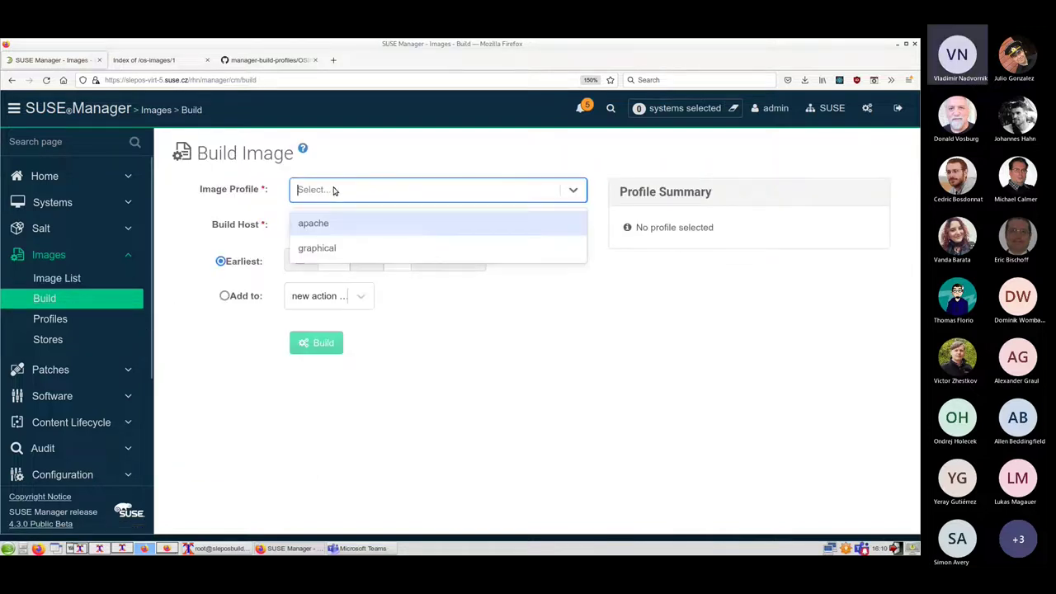
{"action": "left_click", "coordinate": [327, 250]}
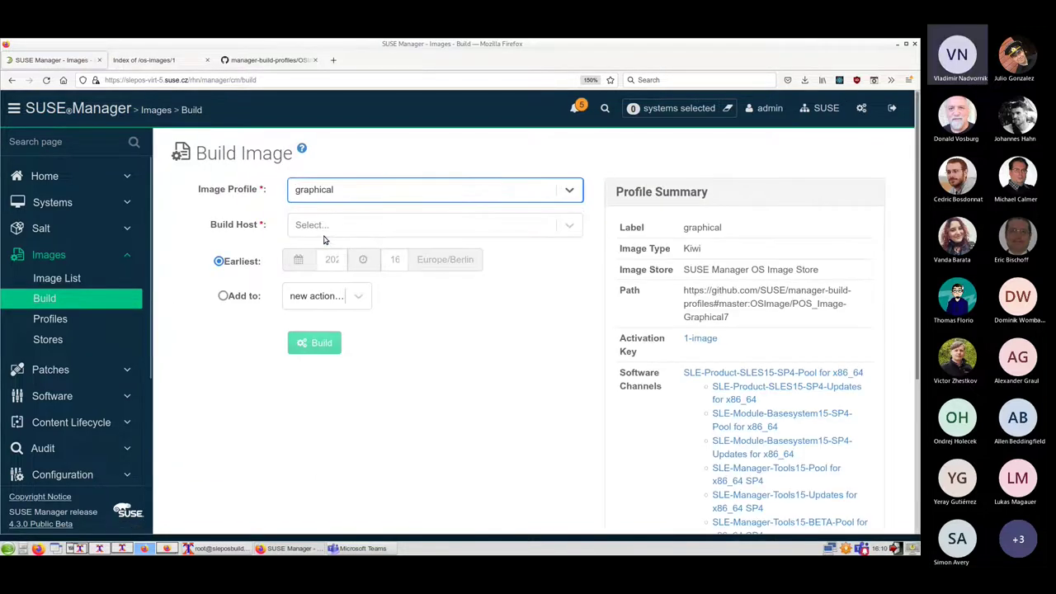
{"action": "left_click", "coordinate": [322, 229]}
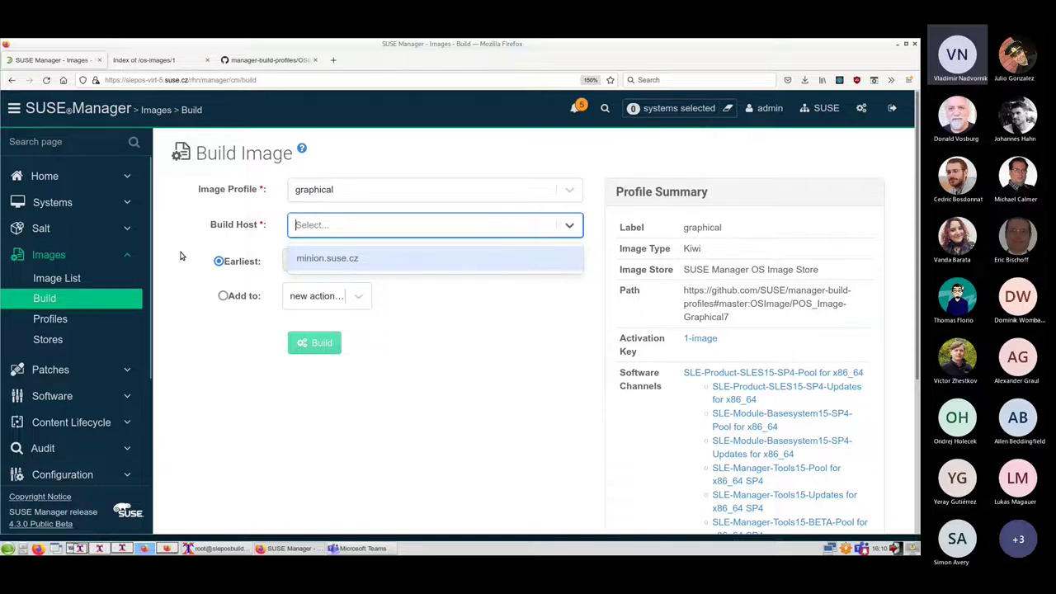
{"action": "left_click", "coordinate": [74, 279]}
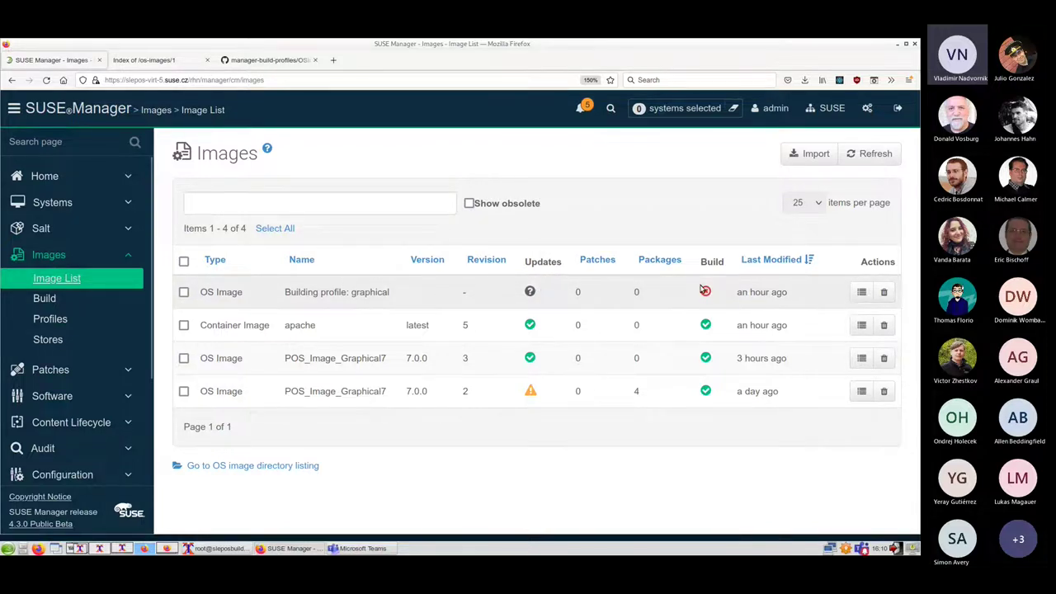
{"action": "mouse_move", "coordinate": [703, 291]}
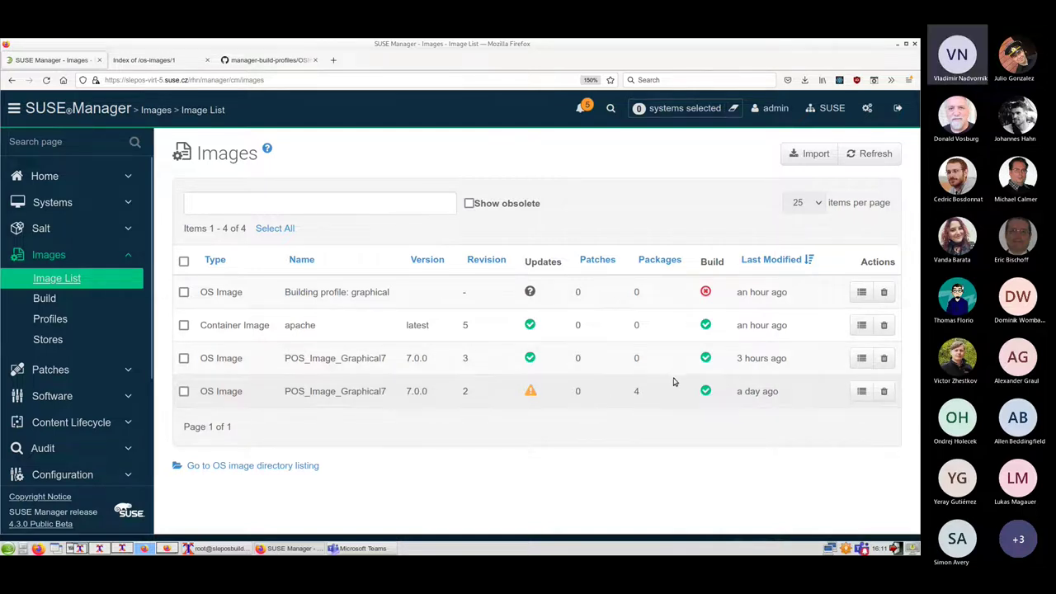
Open the details of the revision 3 POS_Image_Graphical7 image
{"action": "left_click", "coordinate": [863, 360]}
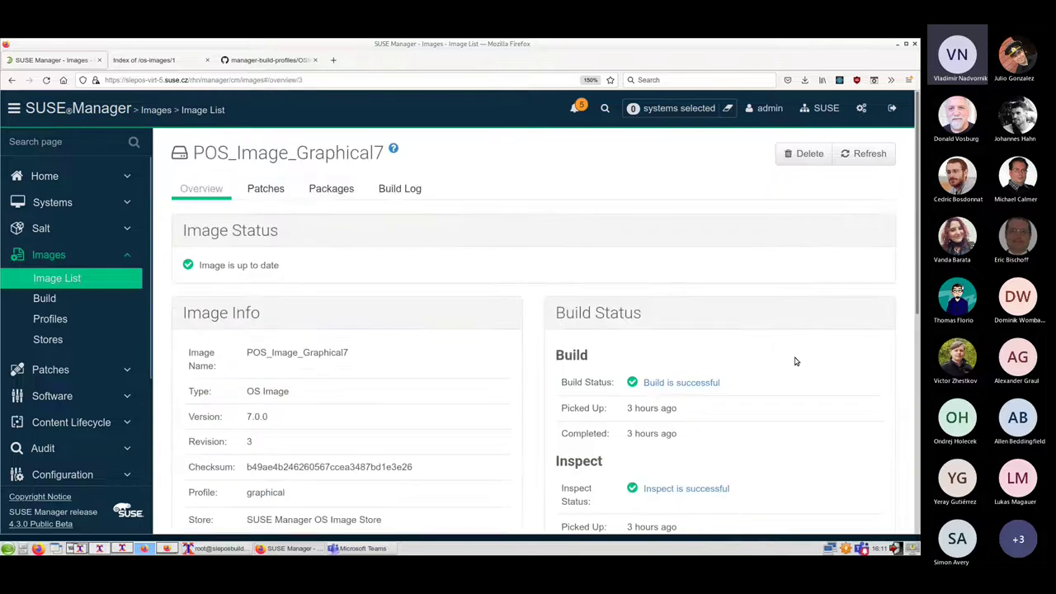
{"action": "scroll", "coordinate": [369, 327], "scroll_direction": "down", "scroll_amount": 3}
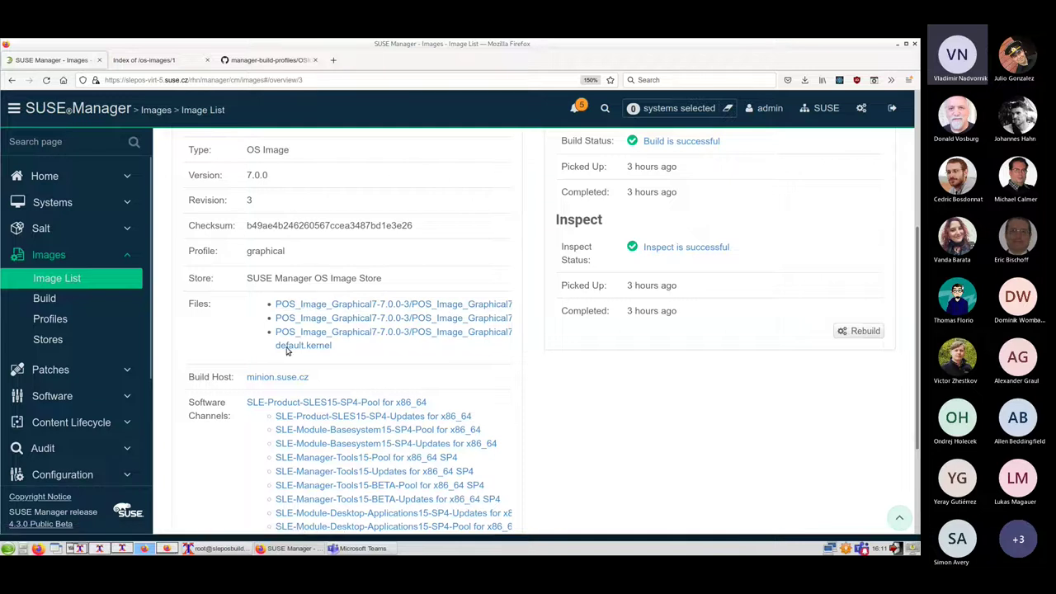
{"action": "scroll", "coordinate": [393, 330], "scroll_direction": "up", "scroll_amount": 3}
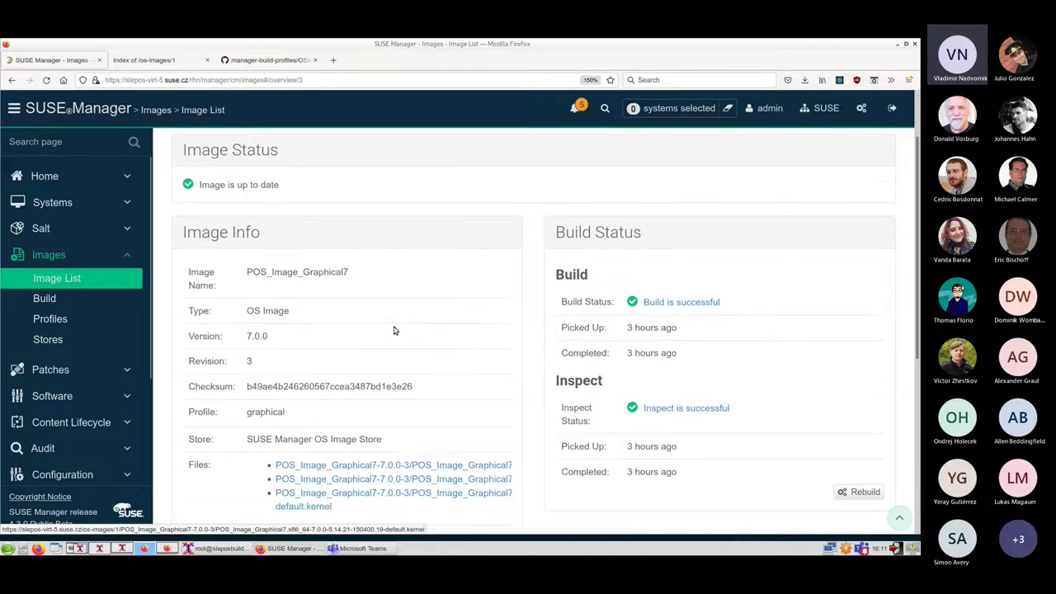
{"action": "scroll", "coordinate": [394, 330], "scroll_direction": "up", "scroll_amount": 1}
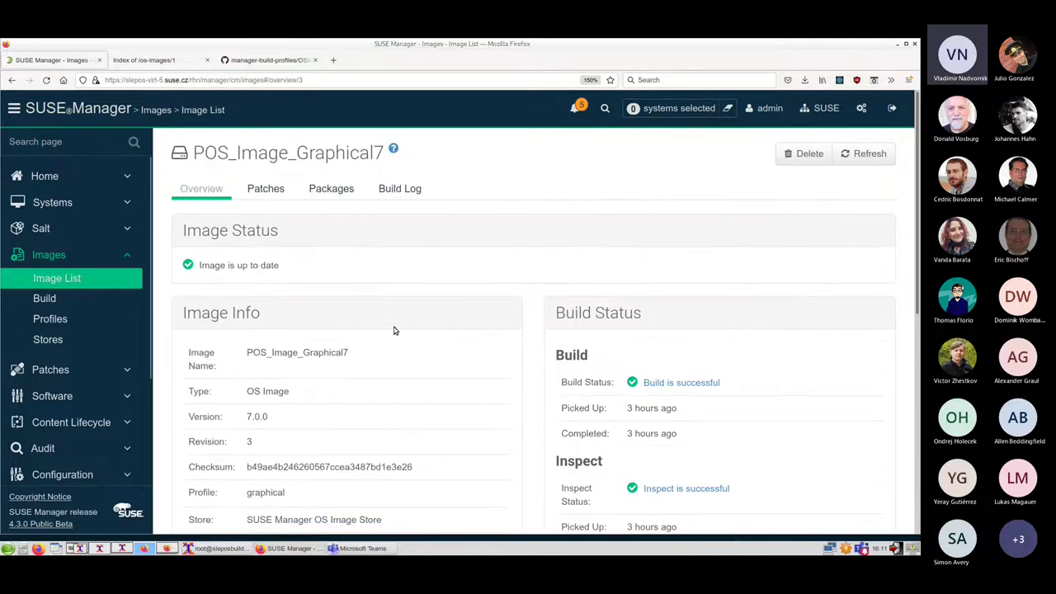
Read the image's Kiwi build log for version 7.0.0 down to the result files
{"action": "left_click", "coordinate": [396, 189]}
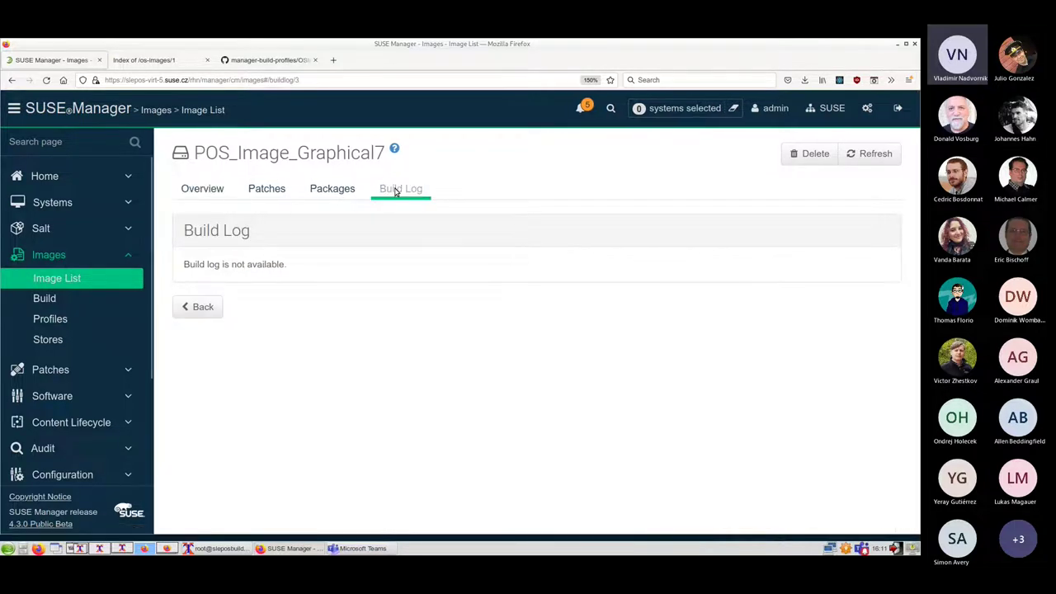
{"action": "scroll", "coordinate": [511, 268], "scroll_direction": "down", "scroll_amount": 2}
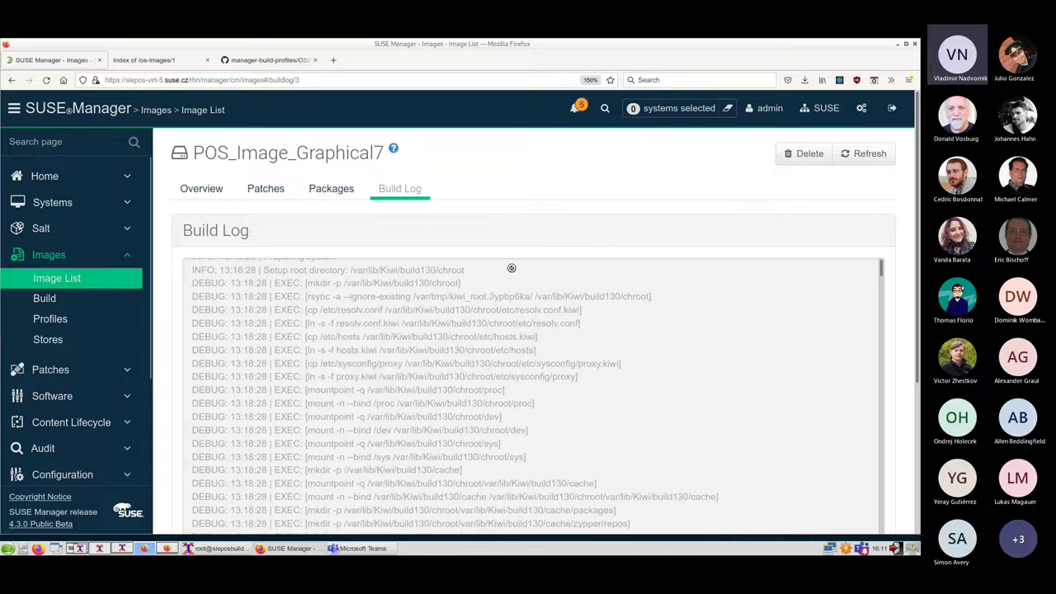
{"action": "scroll", "coordinate": [540, 311], "scroll_direction": "down", "scroll_amount": 6}
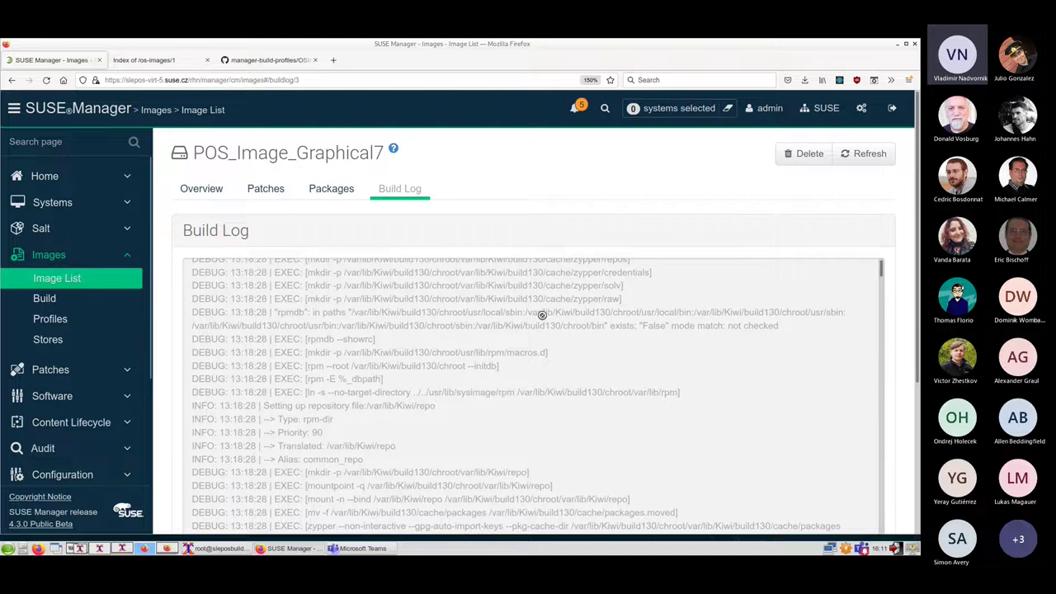
{"action": "scroll", "coordinate": [542, 315], "scroll_direction": "down", "scroll_amount": 6}
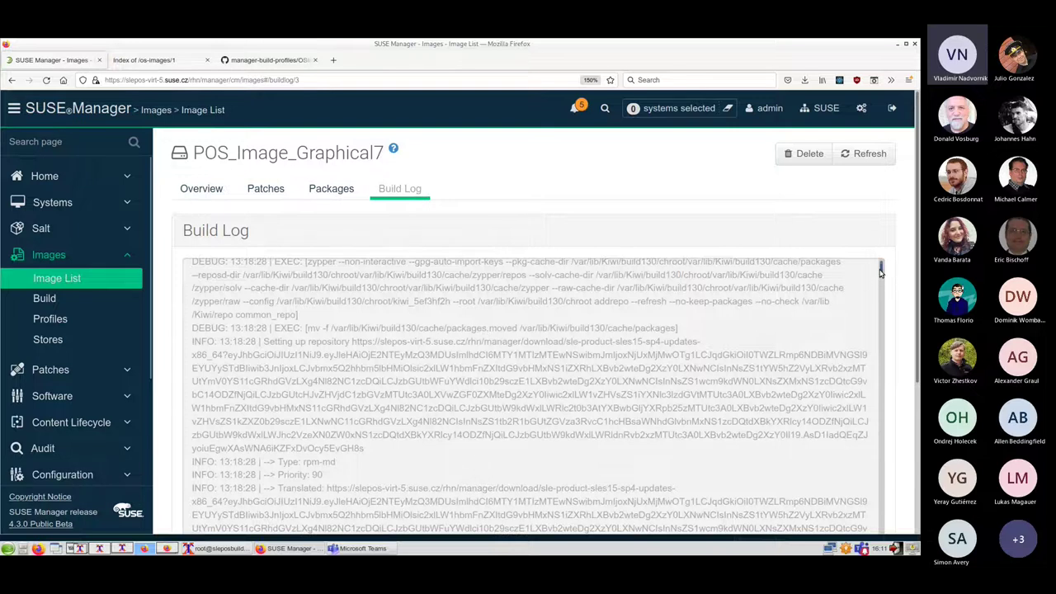
{"action": "scroll", "coordinate": [882, 277], "scroll_direction": "down", "scroll_amount": 2}
{"action": "left_click_drag", "start_coordinate": [881, 276], "coordinate": [881, 519]}
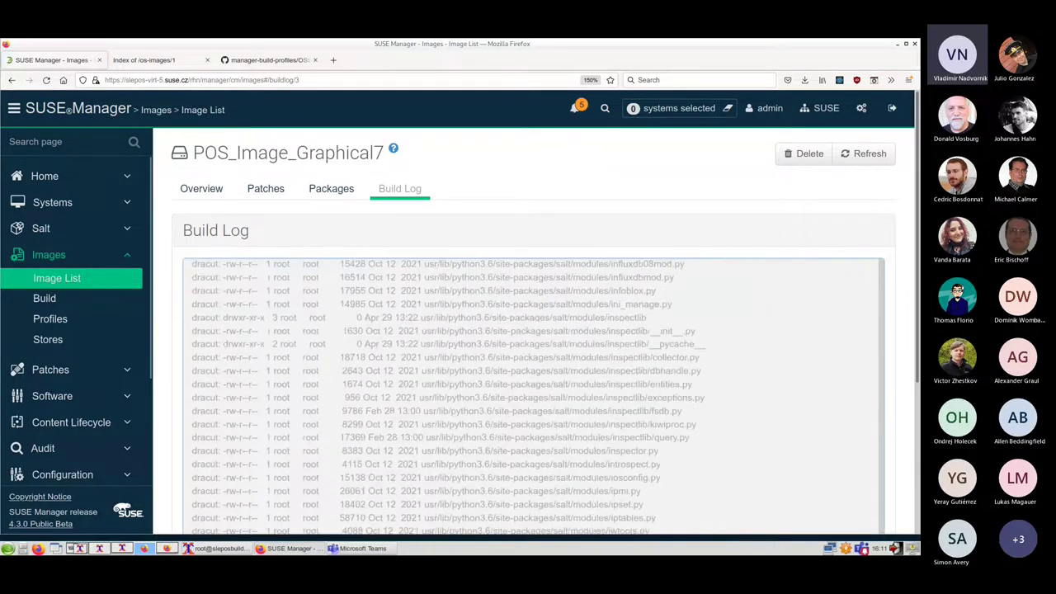
{"action": "scroll", "coordinate": [901, 382], "scroll_direction": "down", "scroll_amount": 3}
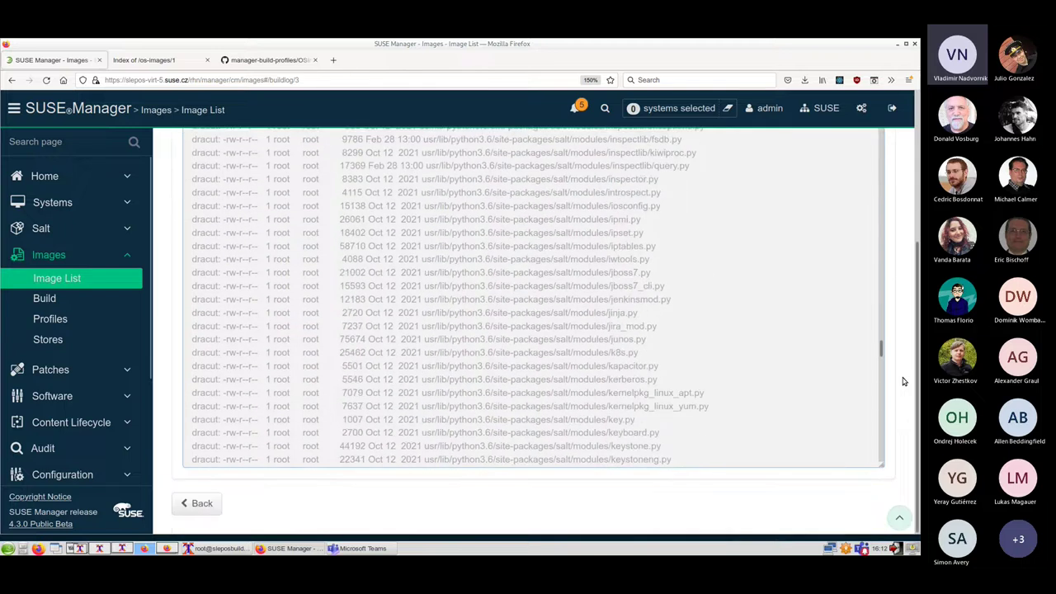
{"action": "left_click_drag", "start_coordinate": [881, 349], "coordinate": [877, 490]}
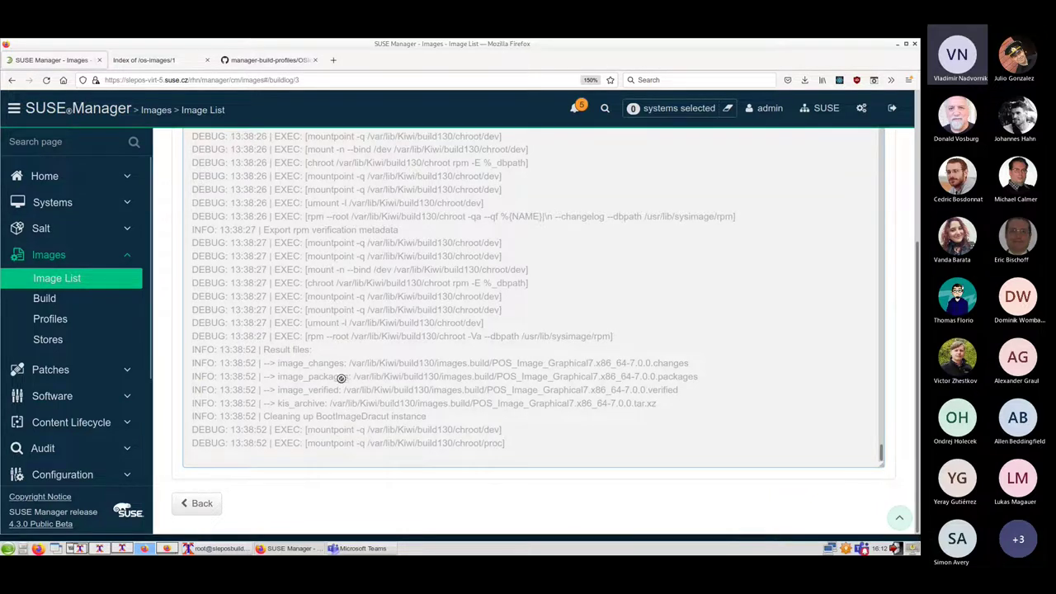
{"action": "scroll", "coordinate": [342, 376], "scroll_direction": "up", "scroll_amount": 5}
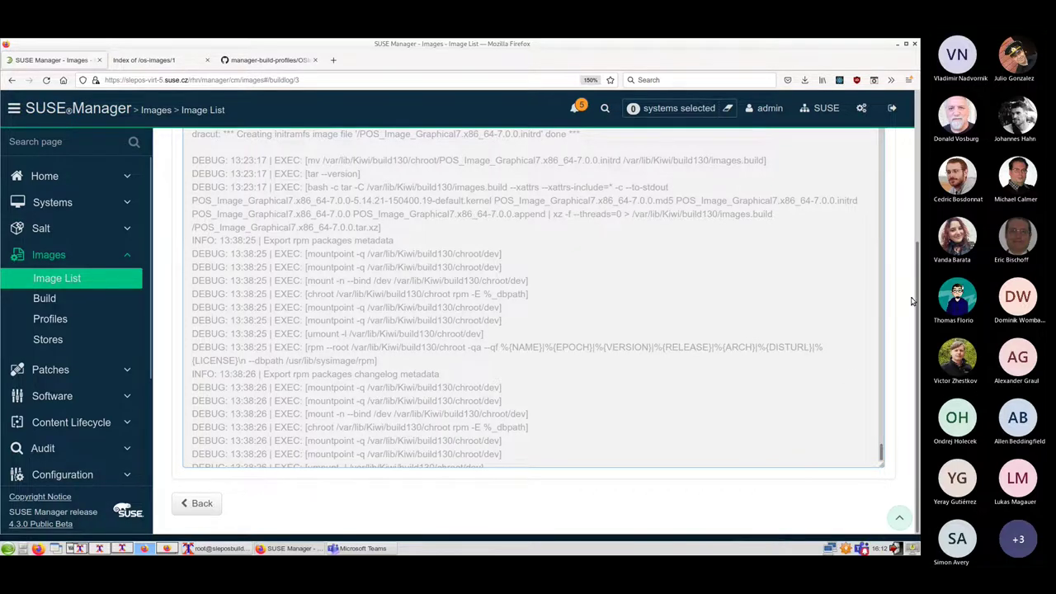
{"action": "left_click_drag", "start_coordinate": [910, 299], "coordinate": [909, 148]}
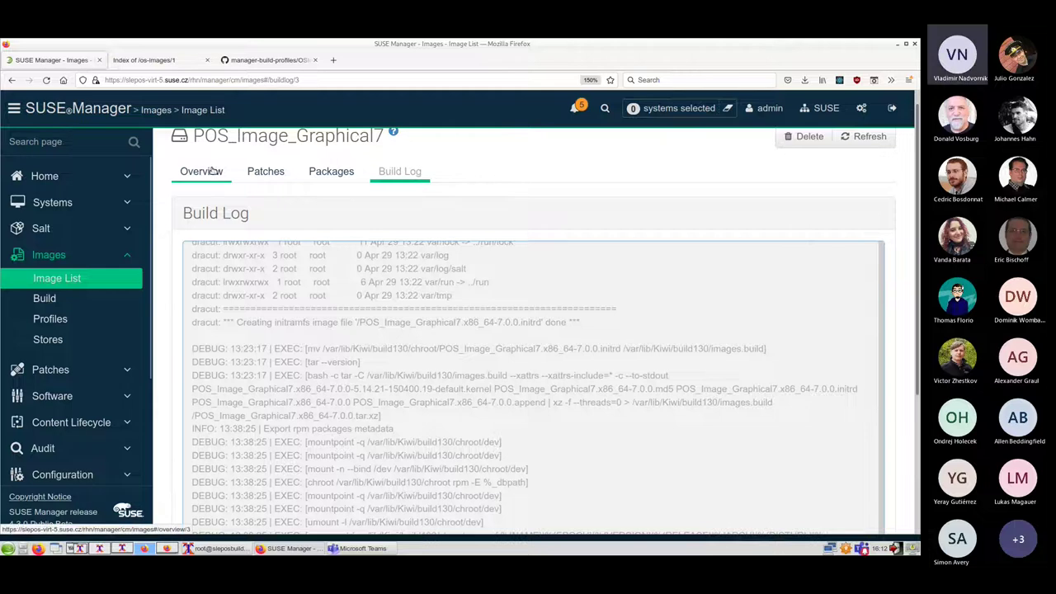
Reopen the revision 3 POS_Image_Graphical7 overview, zooming out to see its files and channels
{"action": "left_click", "coordinate": [68, 278]}
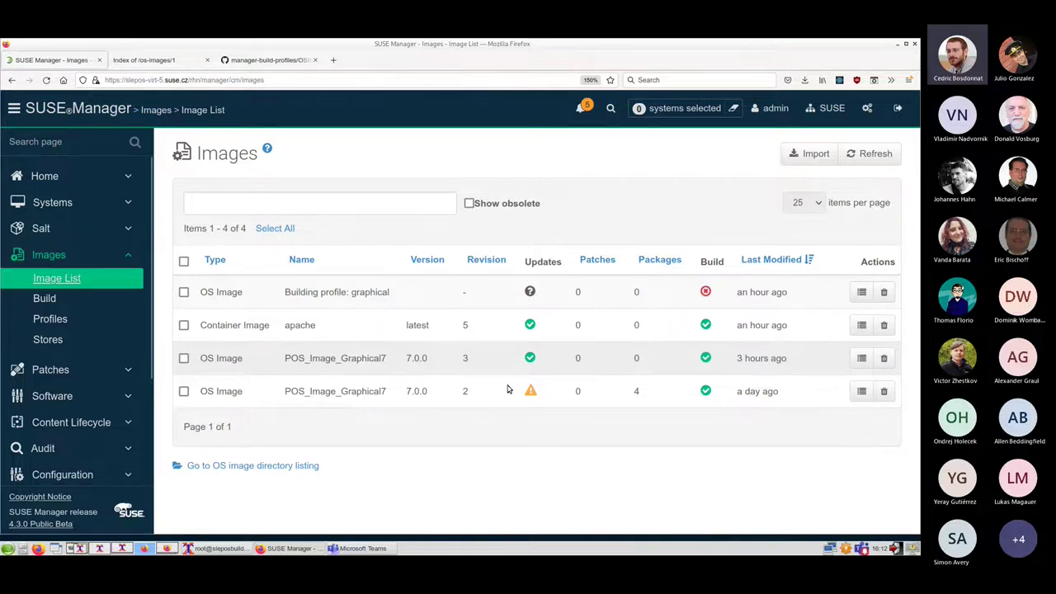
{"action": "left_click", "coordinate": [864, 358]}
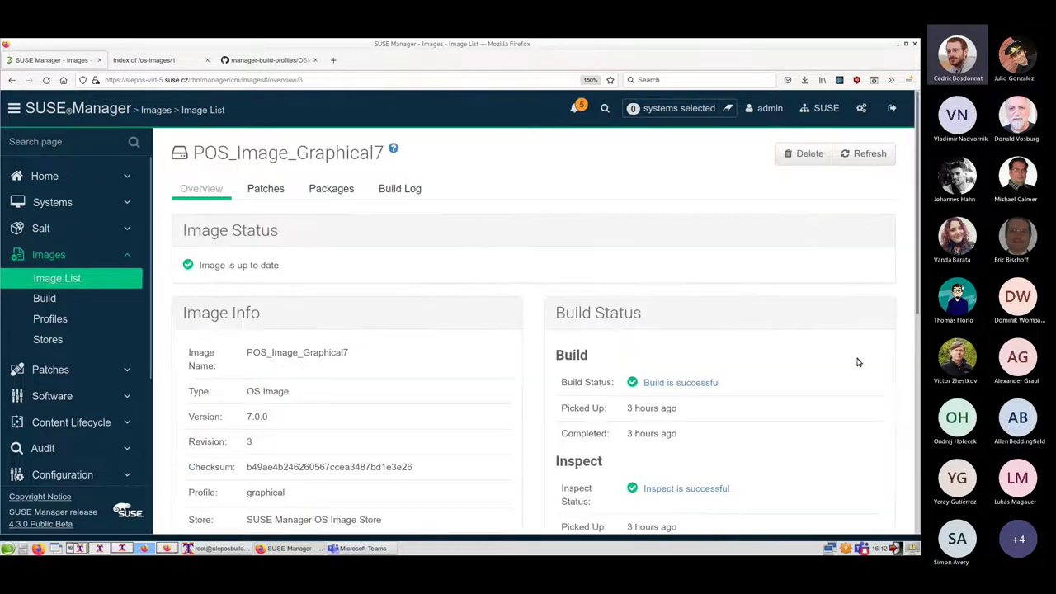
{"action": "scroll", "coordinate": [518, 318], "scroll_direction": "down", "scroll_amount": 5}
{"action": "scroll", "coordinate": [518, 320], "scroll_direction": "up", "scroll_amount": 3}
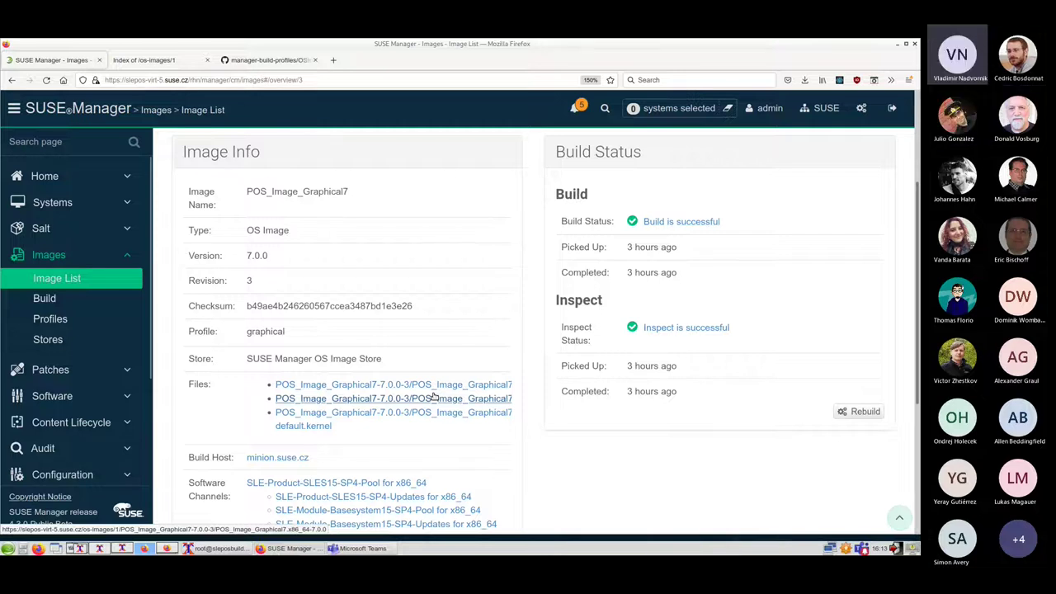
{"action": "key", "text": "ctrl+minus"}
{"action": "key", "text": "ctrl+minus"}
{"action": "key", "text": "ctrl+minus"}
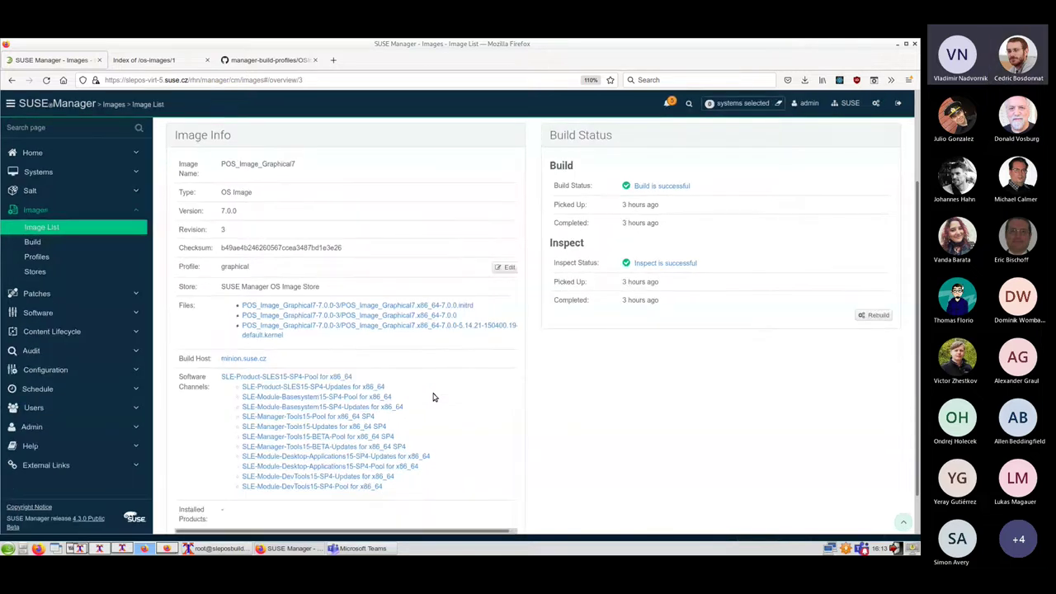
{"action": "key", "text": "ctrl+minus"}
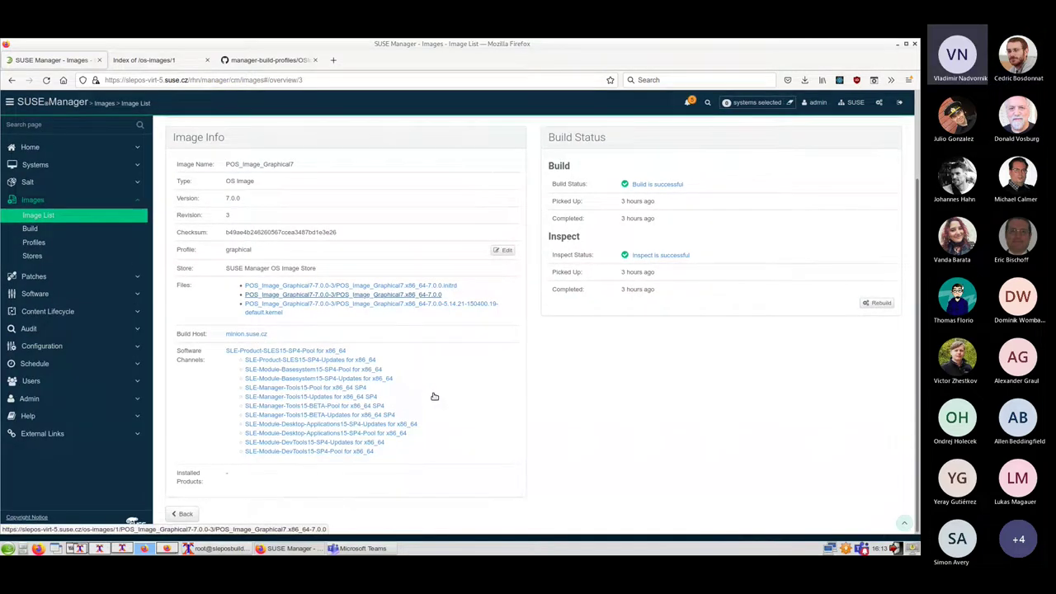
{"action": "key", "text": "ctrl+plus"}
{"action": "key", "text": "ctrl+plus"}
{"action": "key", "text": "ctrl+plus"}
{"action": "key", "text": "ctrl+plus"}
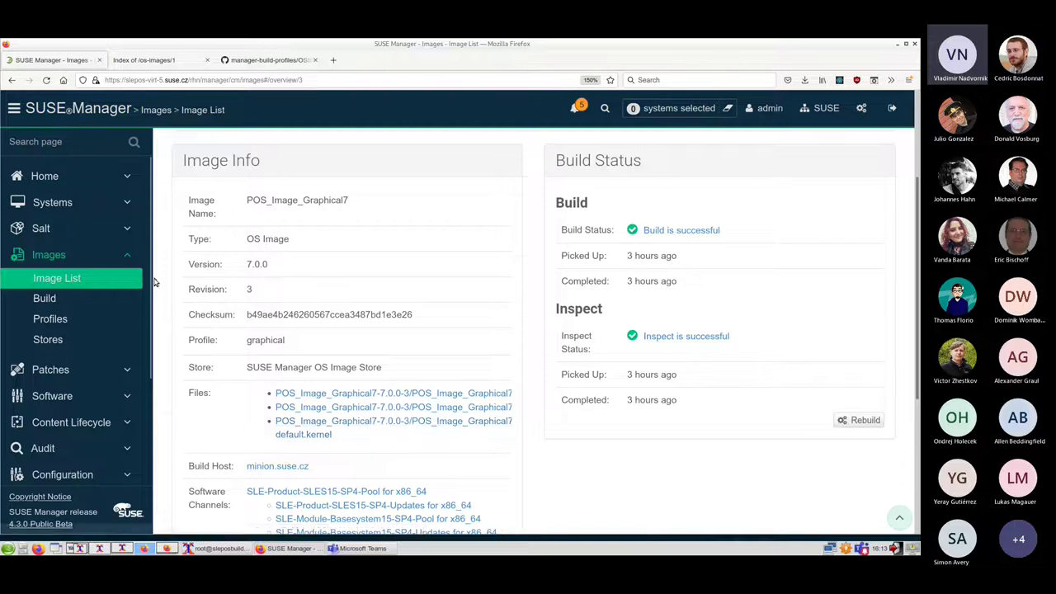
{"action": "scroll", "coordinate": [404, 340], "scroll_direction": "up", "scroll_amount": 2}
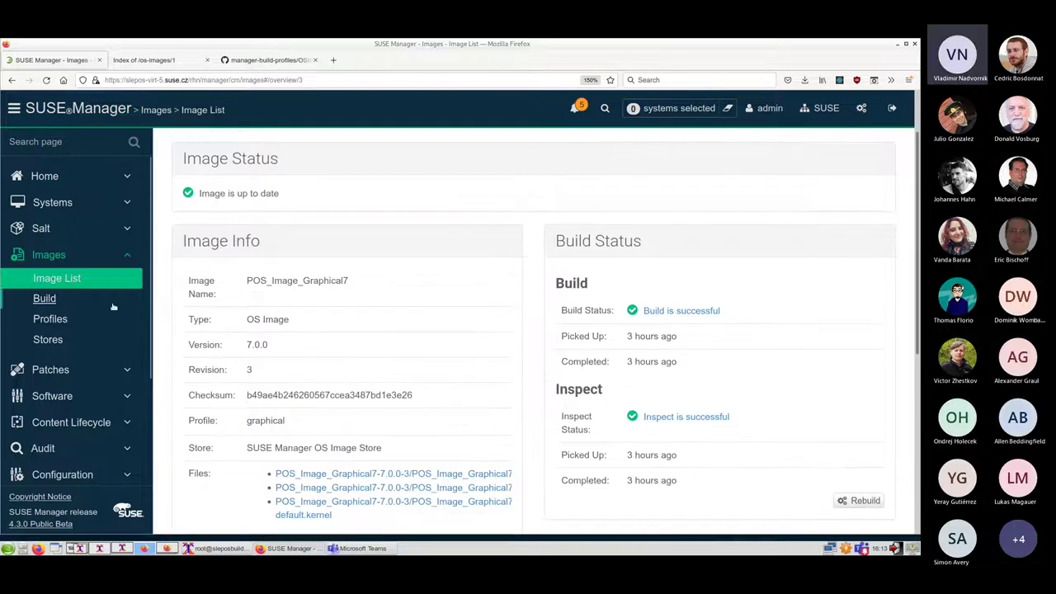
Return to the four-image Image List and start switching windows
{"action": "left_click", "coordinate": [76, 279]}
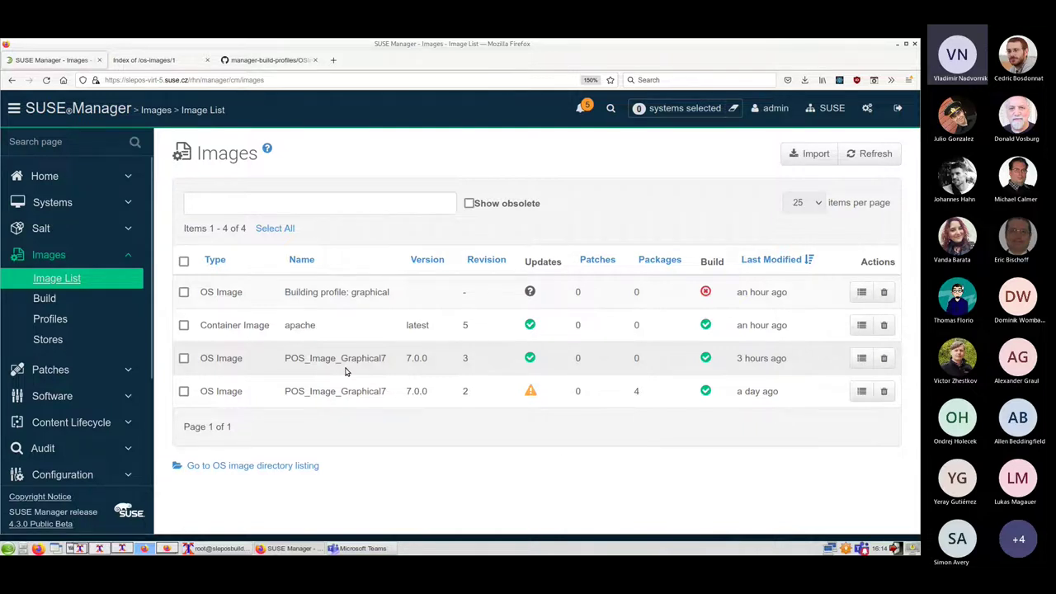
{"action": "key", "text": "alt+Tab"}
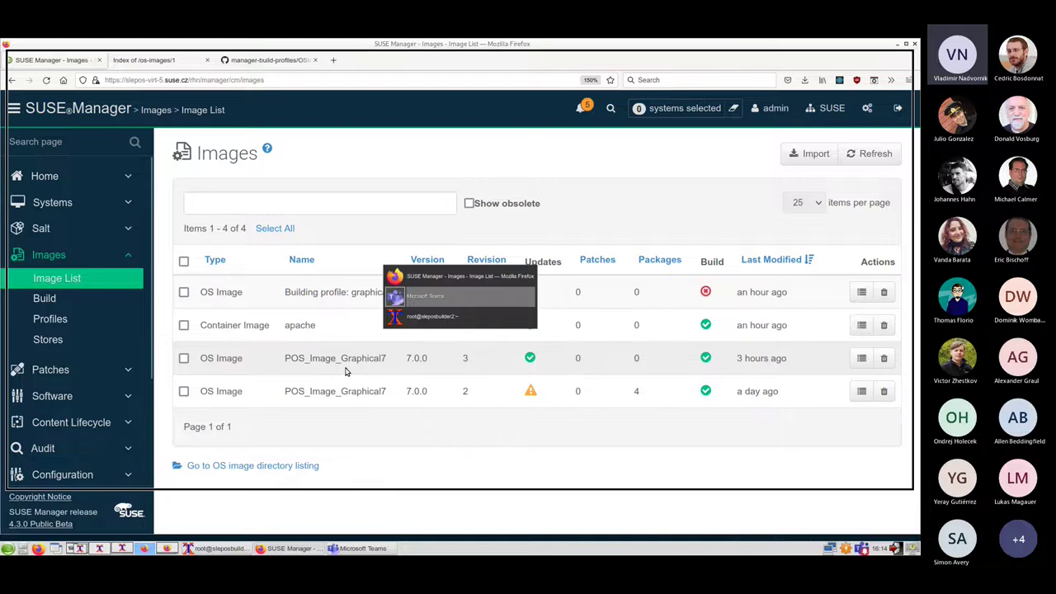
Rerun salt-call pillar.items on the minion and page to the POS_Image_Graphical7 7.0.0-2 and 7.0.0-3 entries
{"action": "key", "text": "alt+Tab"}
{"action": "key", "text": "alt+Tab"}
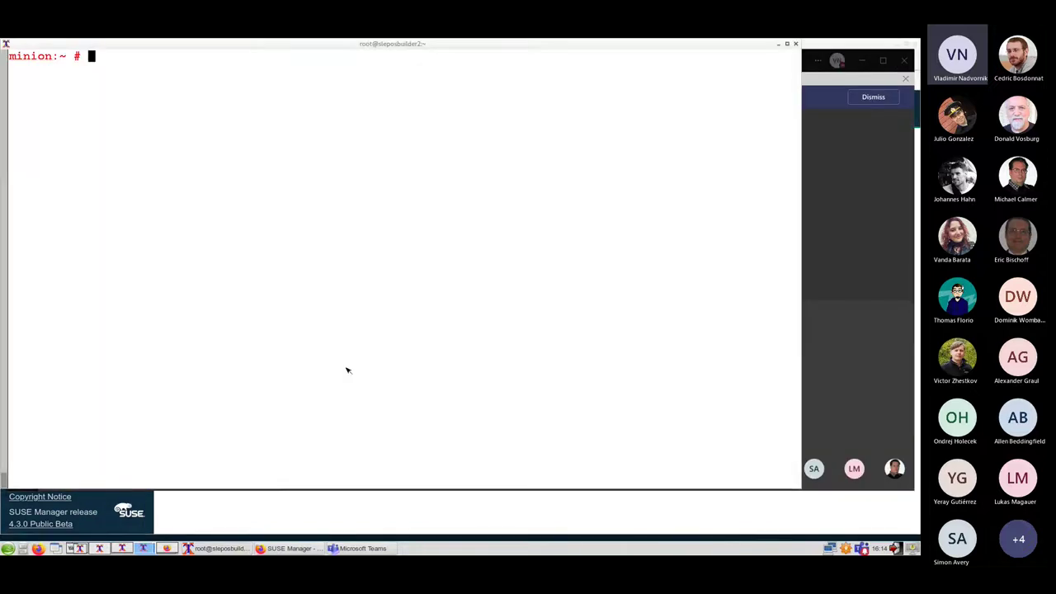
{"action": "key", "text": "Up"}
{"action": "key", "text": "Return"}
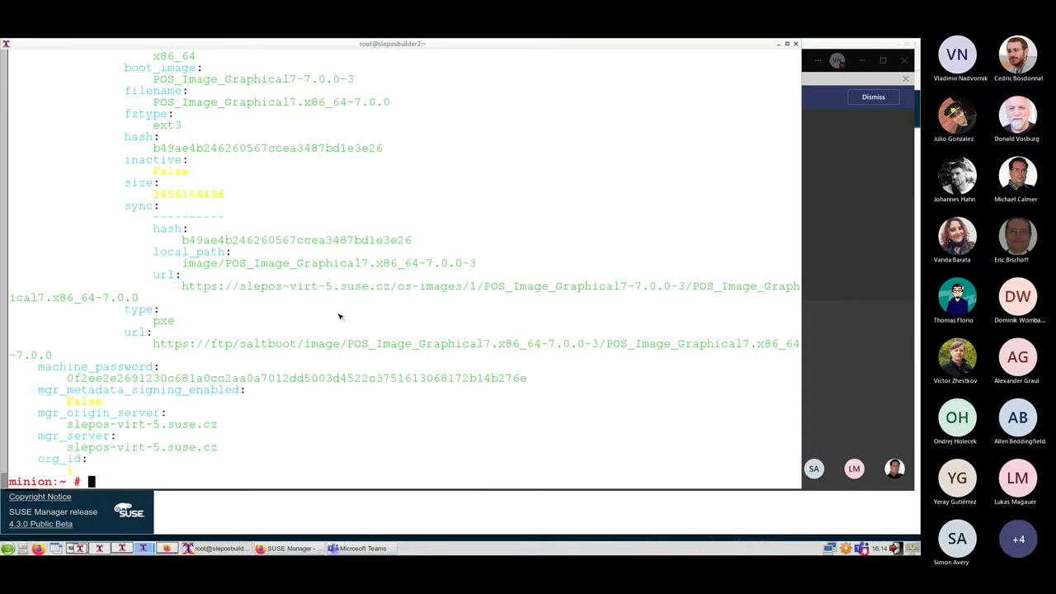
{"action": "key", "text": "shift+Page_Up"}
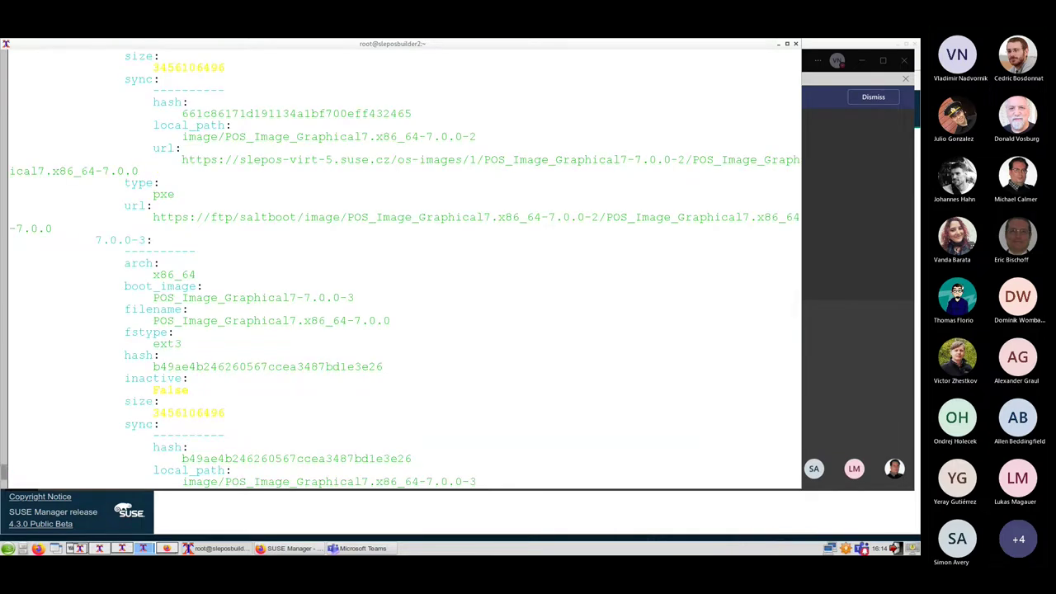
{"action": "key", "text": "shift+Page_Up"}
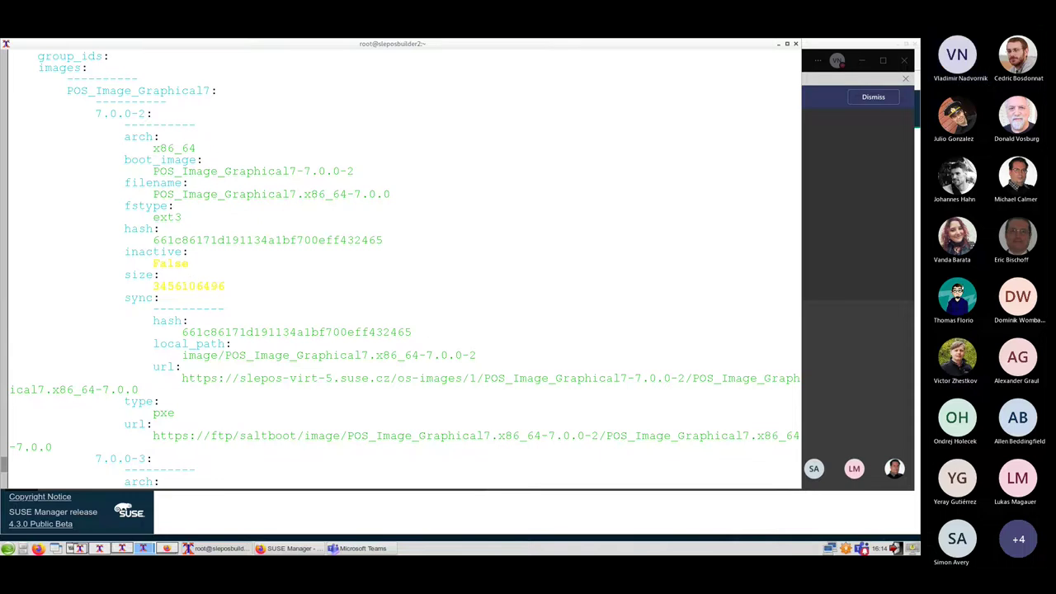
{"action": "scroll", "coordinate": [403, 264], "scroll_direction": "down", "scroll_amount": 8}
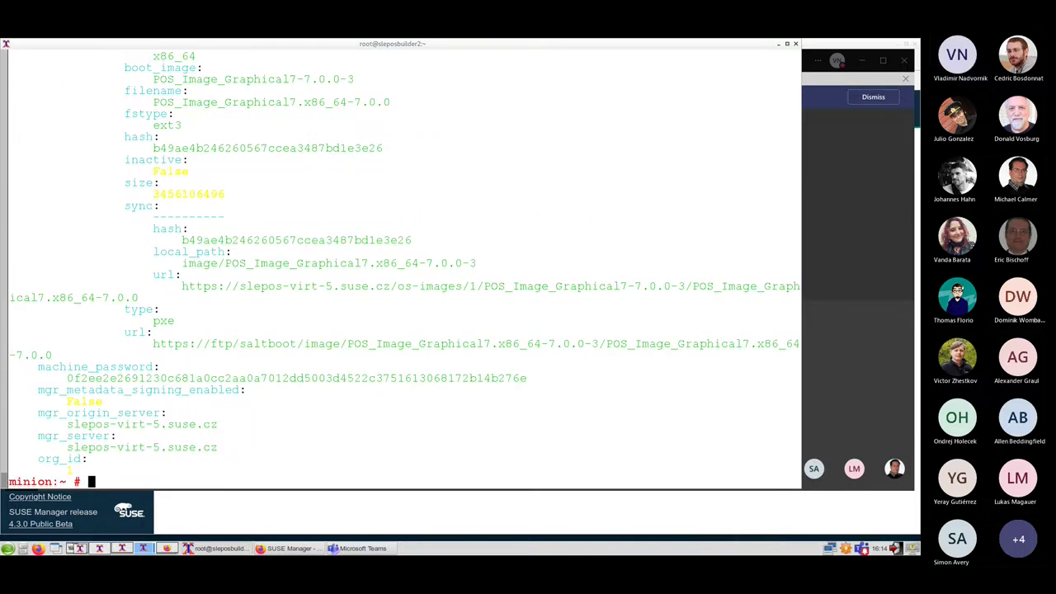
{"action": "key", "text": "alt+Tab"}
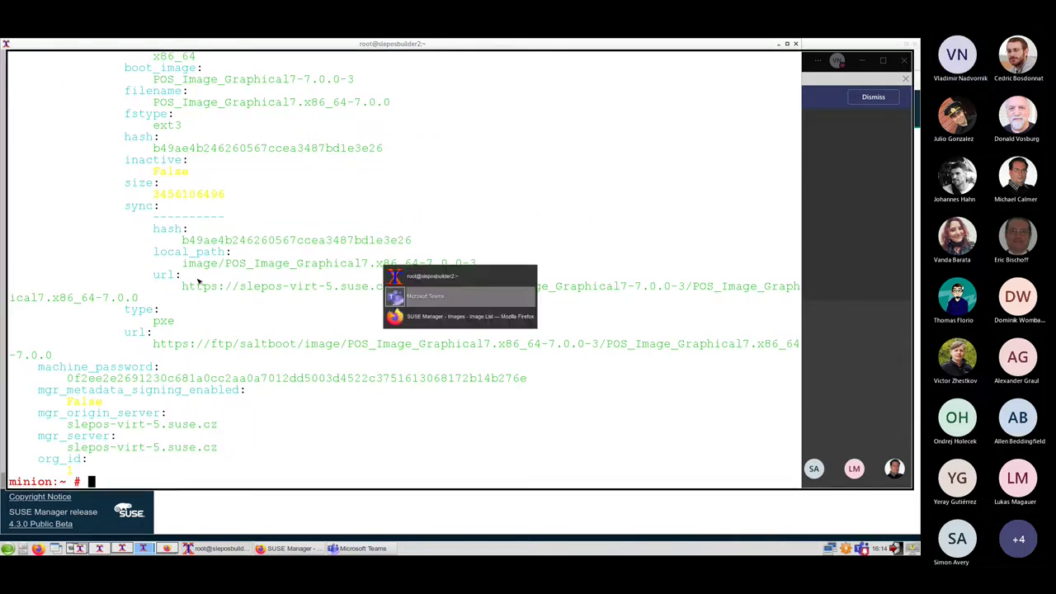
Bring Firefox with the SUSE Manager Image List back to the front
{"action": "key", "text": "alt+Tab"}
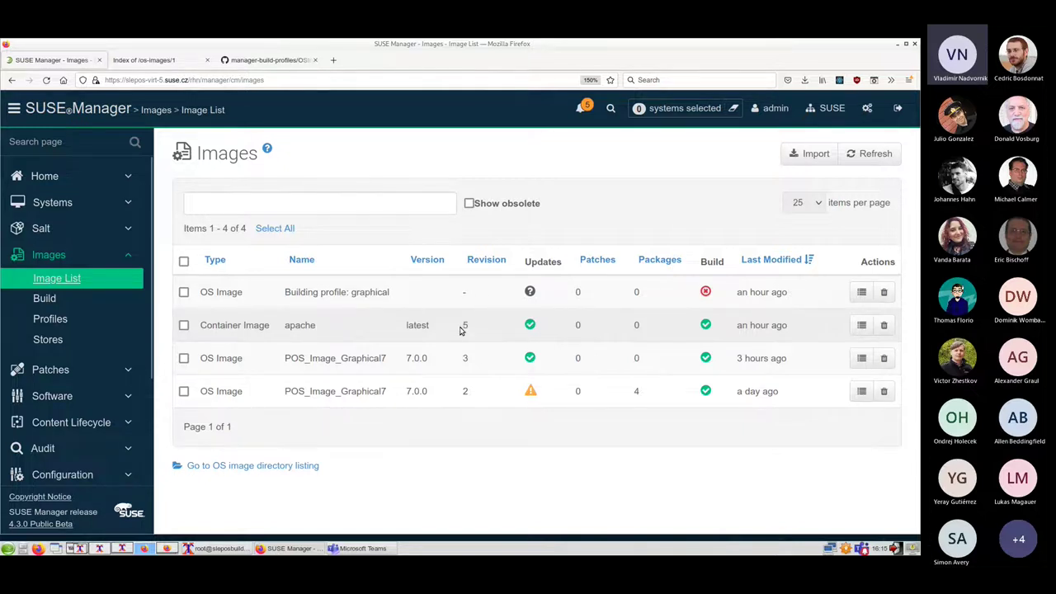
Build an image from the apache profile on build host minion.suse.cz
{"action": "left_click", "coordinate": [54, 301]}
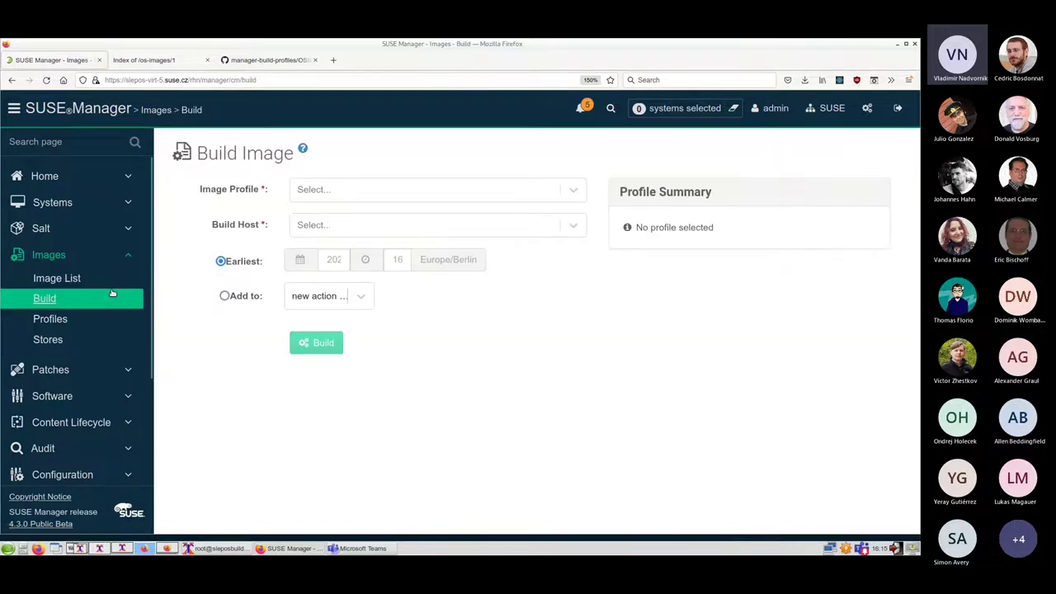
{"action": "left_click", "coordinate": [336, 196]}
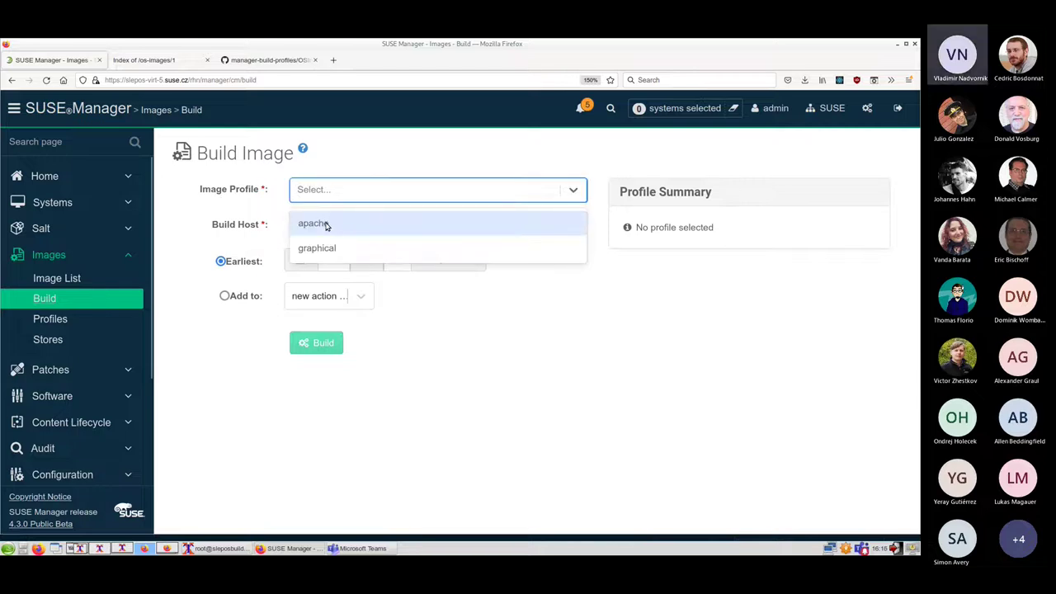
{"action": "left_click", "coordinate": [328, 222]}
{"action": "left_click", "coordinate": [331, 261]}
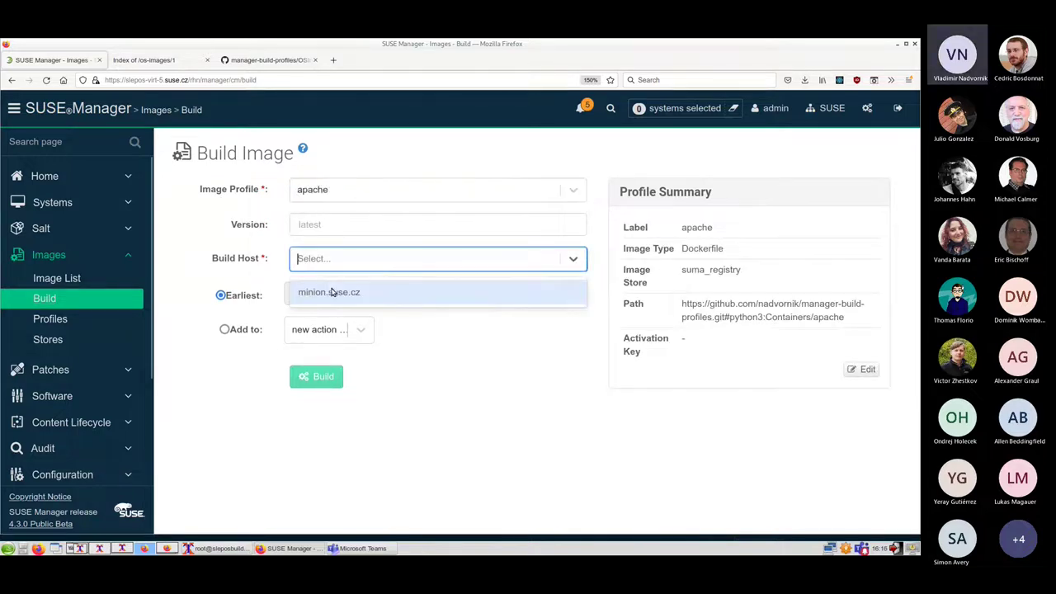
{"action": "left_click", "coordinate": [333, 292]}
{"action": "left_click", "coordinate": [325, 377]}
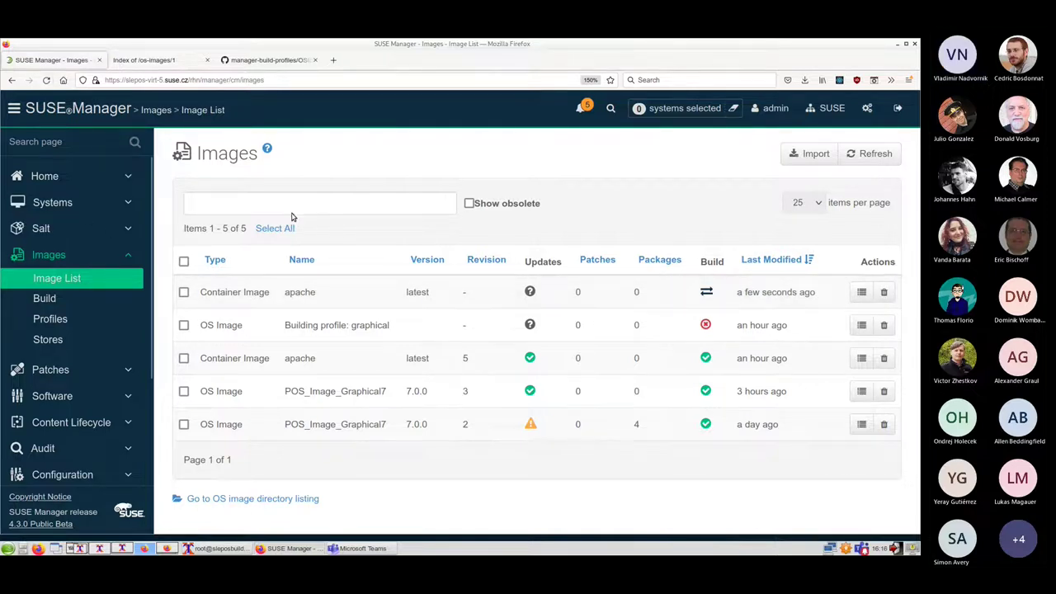
Refresh the Image List until apache revision 6 finishes building, then enable Show obsolete
{"action": "left_click", "coordinate": [46, 80]}
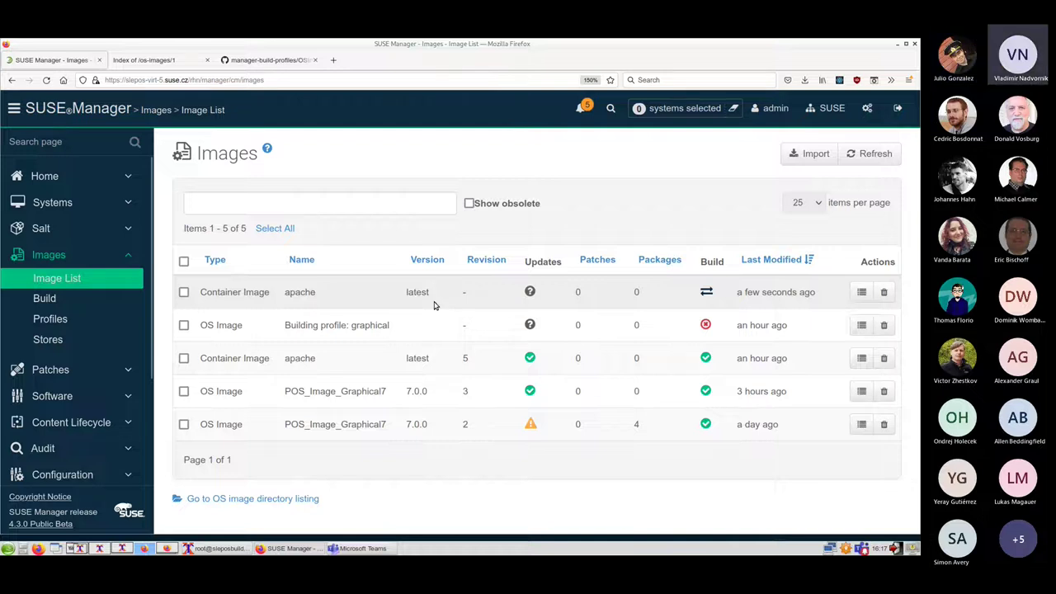
{"action": "left_click", "coordinate": [46, 80]}
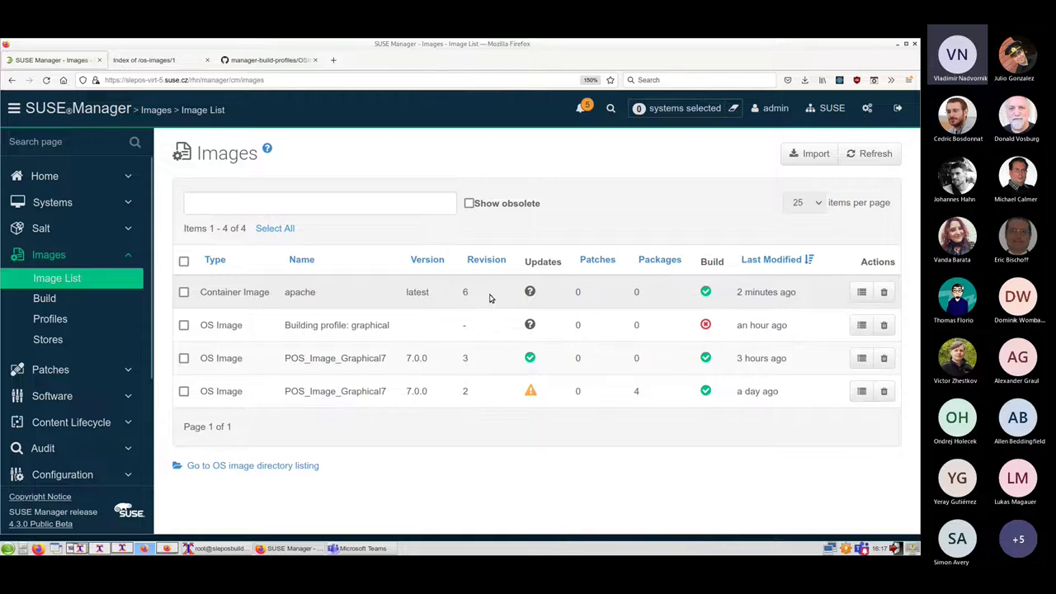
{"action": "left_click", "coordinate": [470, 203]}
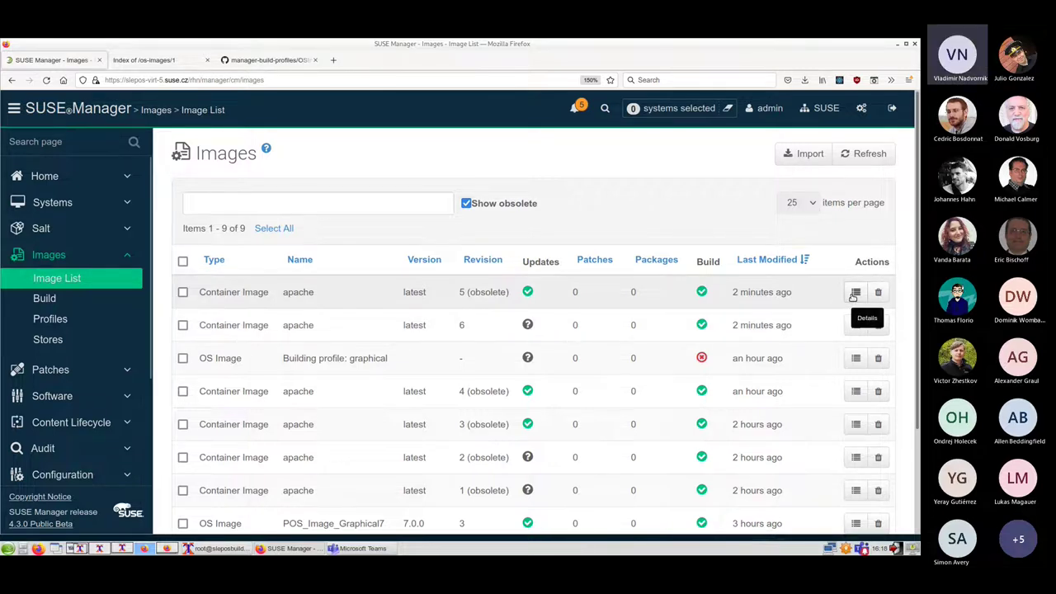
Open the obsolete apache revision 5 image's details and view its 179 packages
{"action": "left_click", "coordinate": [853, 294]}
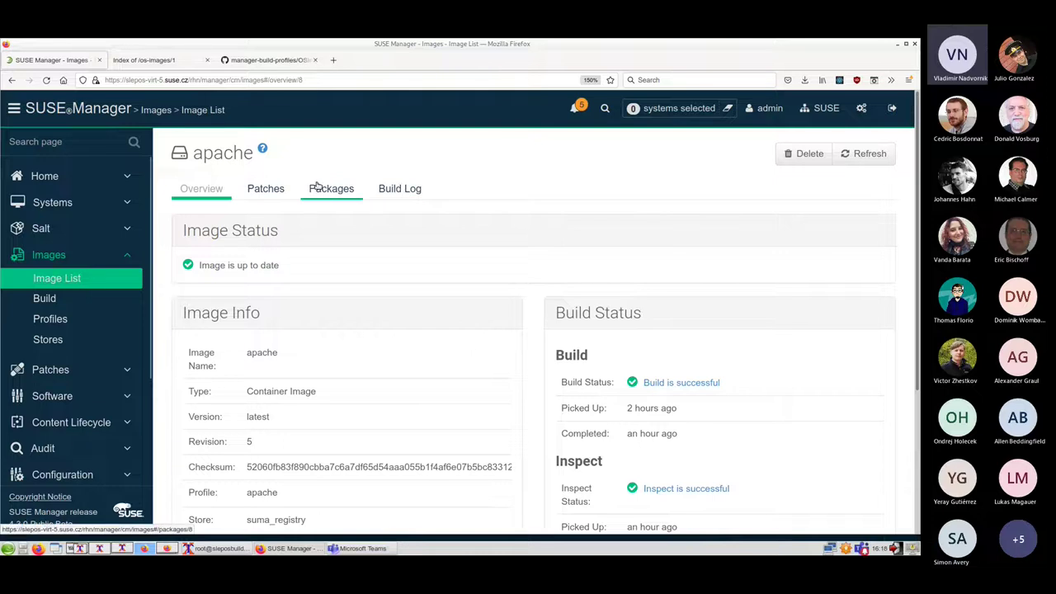
{"action": "left_click", "coordinate": [336, 190]}
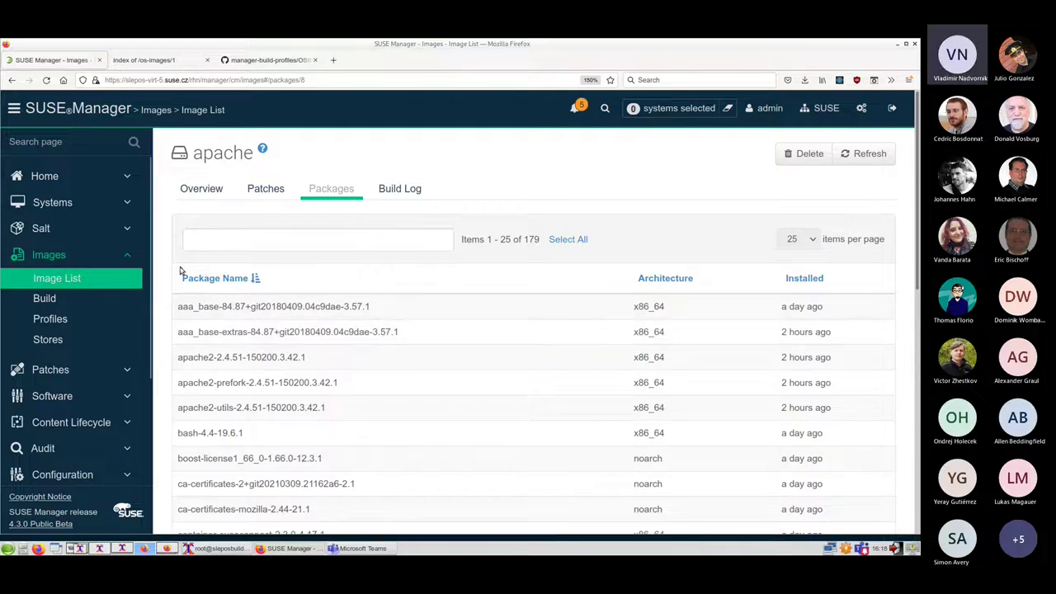
Return to the four-image Image List, then Alt+Tab to the Microsoft Teams window
{"action": "left_click", "coordinate": [65, 281]}
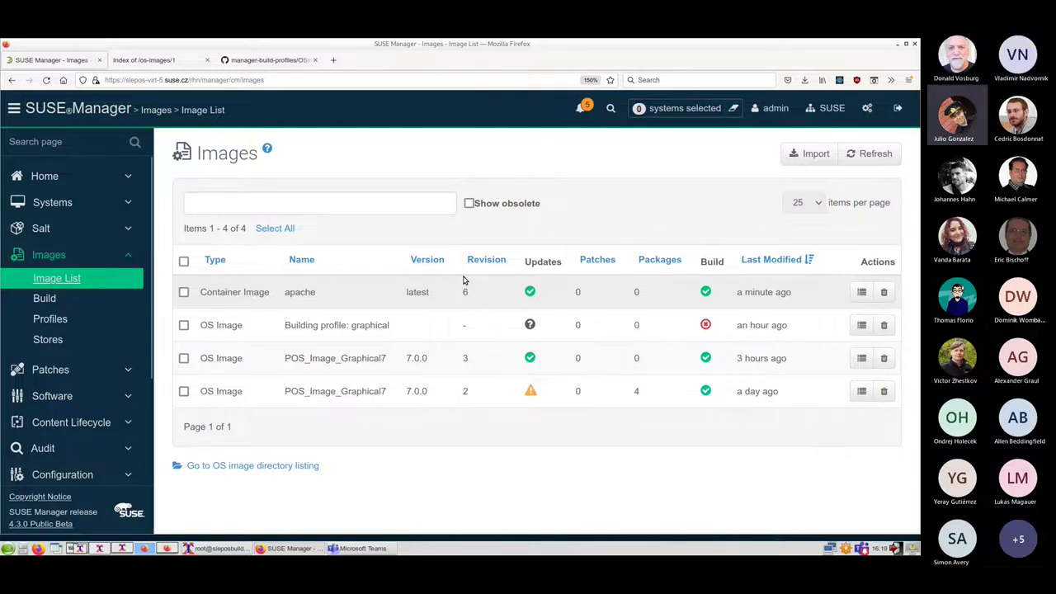
{"action": "key", "text": "alt+Tab"}
{"action": "key", "text": "alt+Tab"}
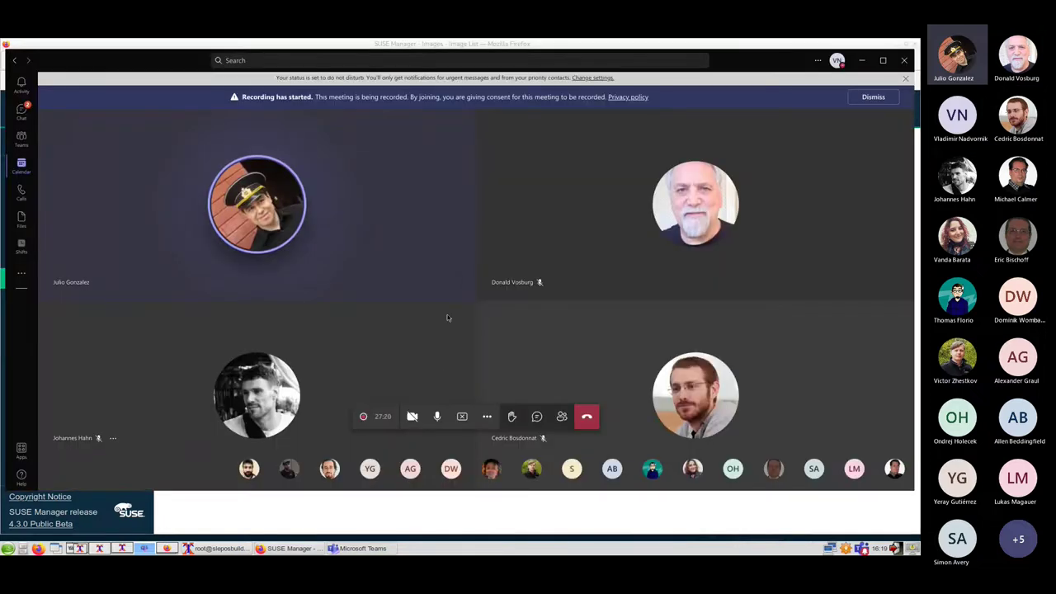
Stop sharing the screen in the Teams meeting
{"action": "left_click", "coordinate": [463, 417]}
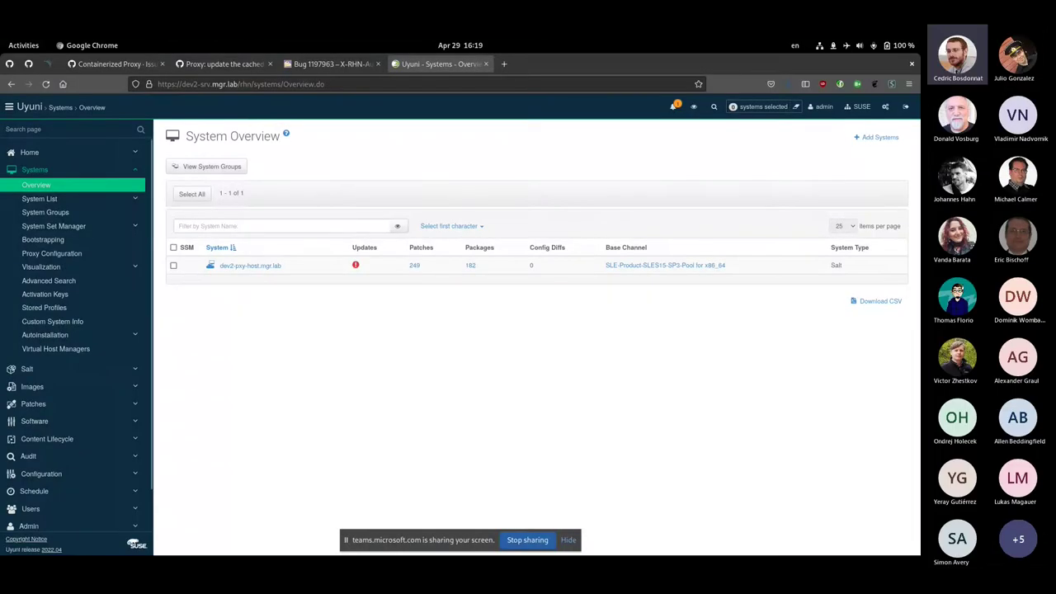
Hide the 'teams.microsoft.com is sharing your screen' bar covering the System Overview
{"action": "left_click", "coordinate": [568, 540]}
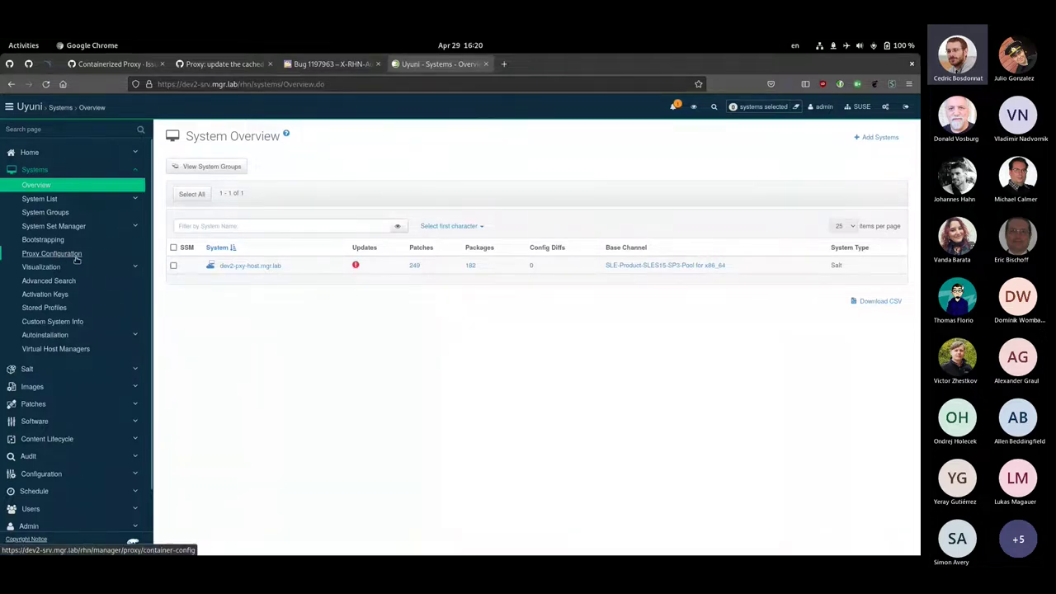
{"action": "left_click", "coordinate": [56, 258]}
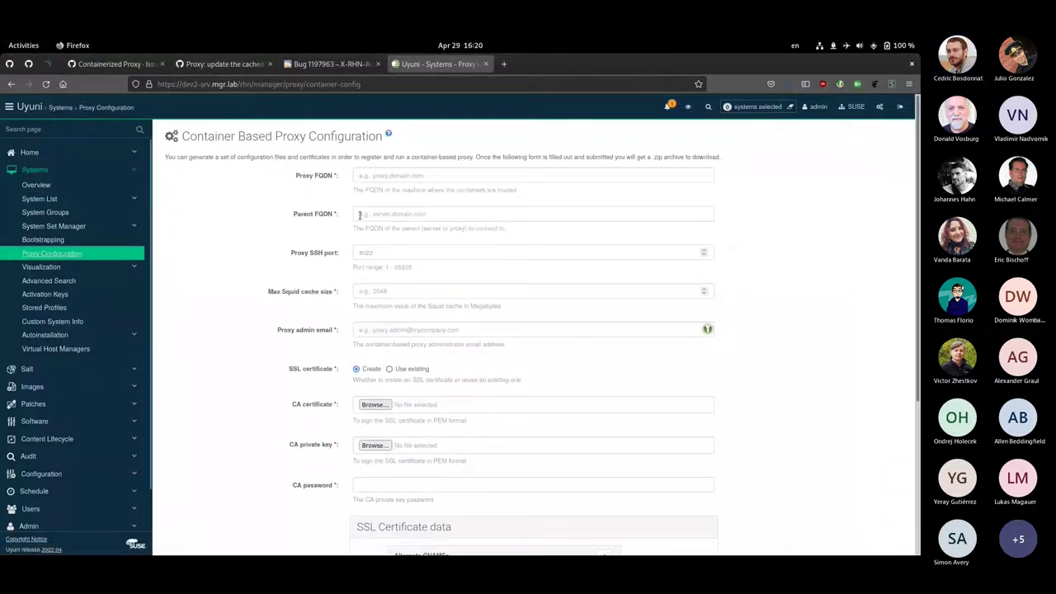
{"action": "scroll", "coordinate": [283, 401], "scroll_direction": "down", "scroll_amount": 5}
{"action": "scroll", "coordinate": [283, 401], "scroll_direction": "up", "scroll_amount": 5}
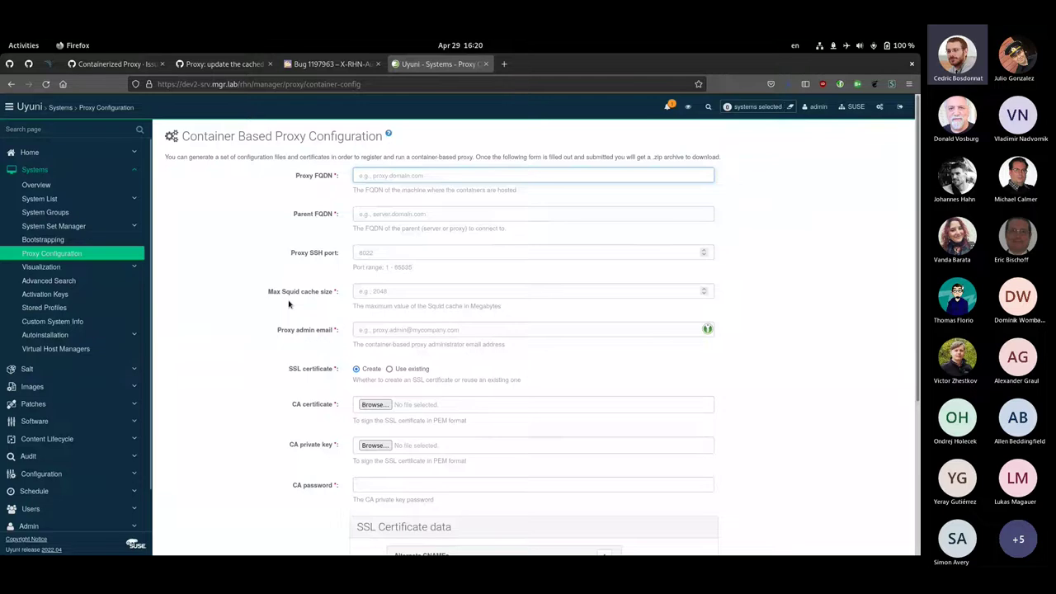
{"action": "scroll", "coordinate": [264, 375], "scroll_direction": "down", "scroll_amount": 4}
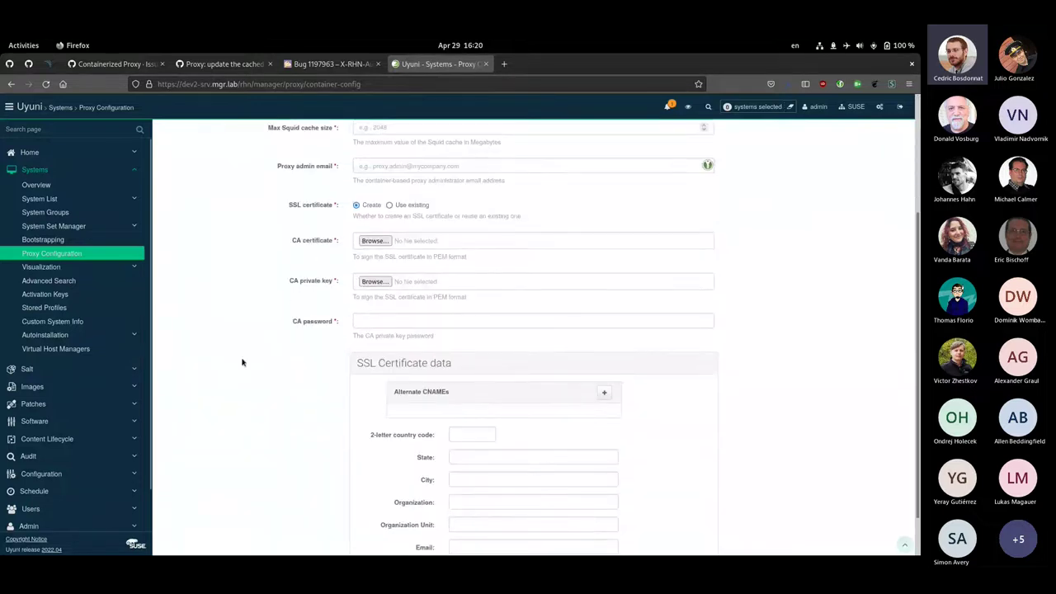
{"action": "scroll", "coordinate": [252, 421], "scroll_direction": "down", "scroll_amount": 1}
{"action": "scroll", "coordinate": [255, 413], "scroll_direction": "up", "scroll_amount": 5}
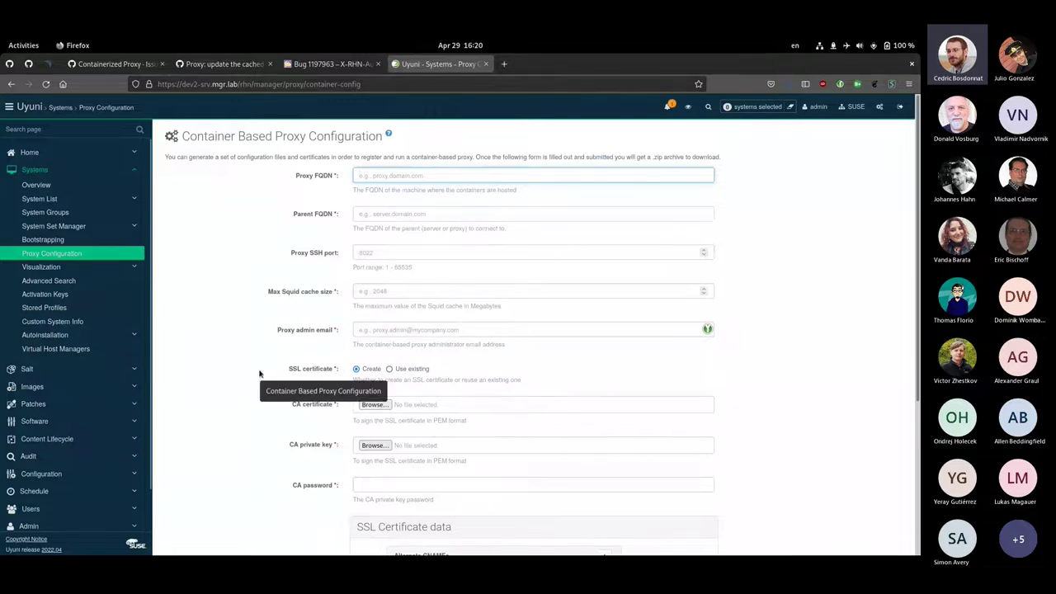
{"action": "scroll", "coordinate": [224, 434], "scroll_direction": "down", "scroll_amount": 1}
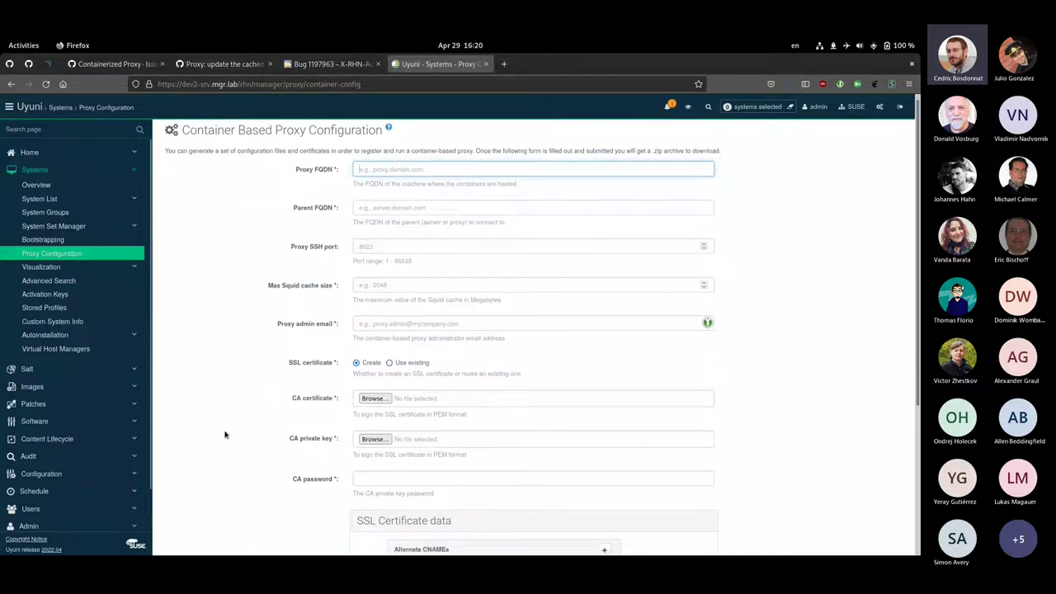
{"action": "scroll", "coordinate": [224, 435], "scroll_direction": "down", "scroll_amount": 2}
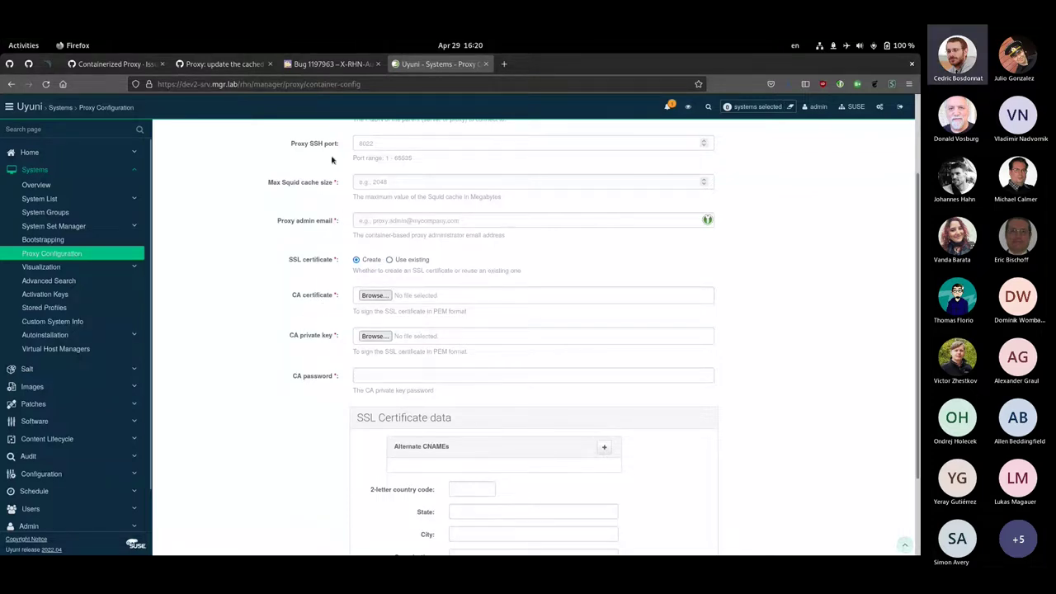
{"action": "left_click", "coordinate": [389, 259]}
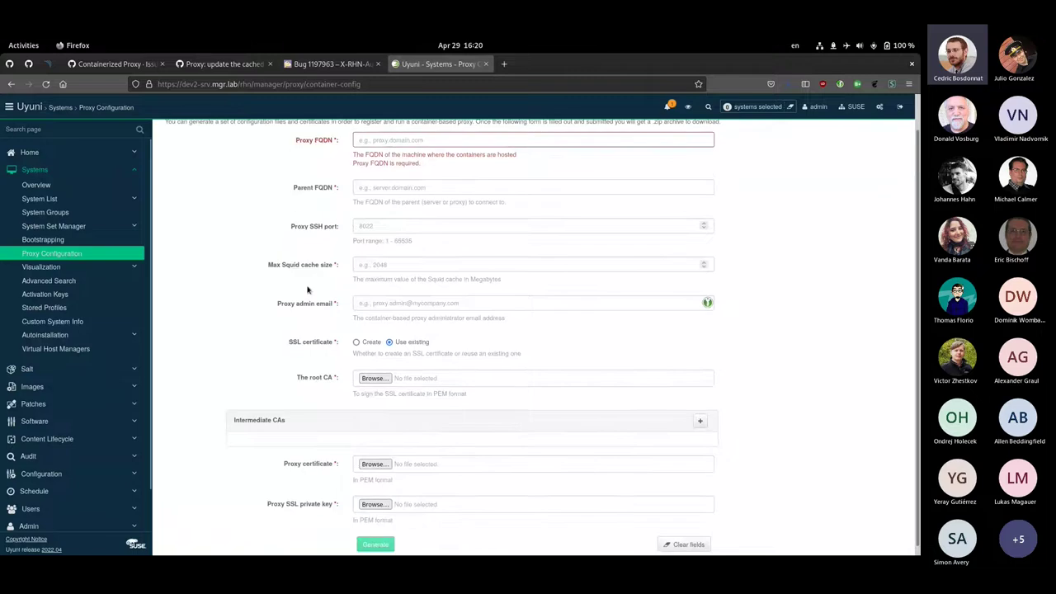
{"action": "scroll", "coordinate": [248, 305], "scroll_direction": "down", "scroll_amount": 1}
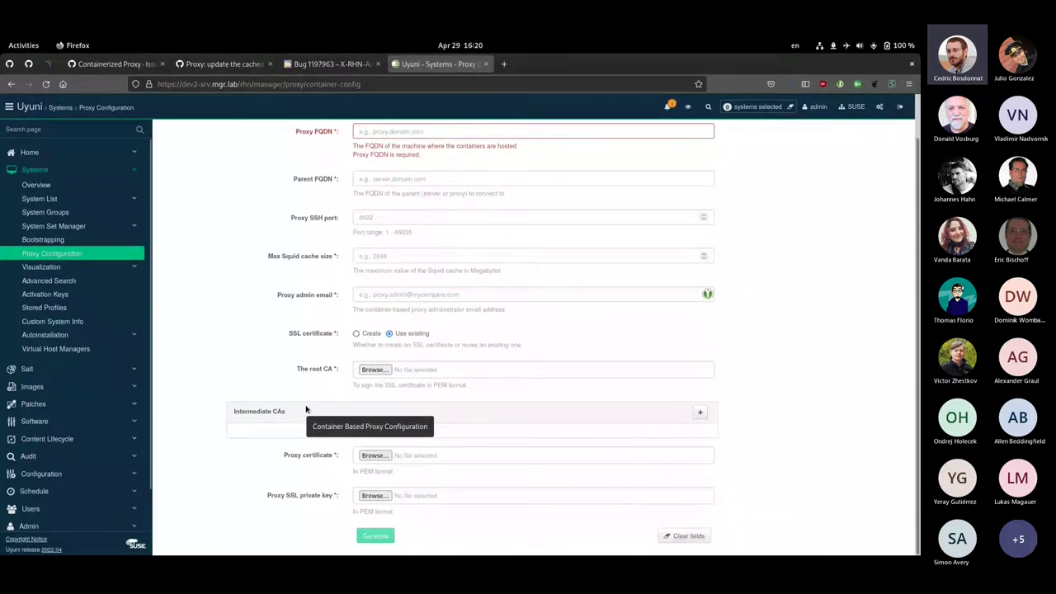
{"action": "left_click", "coordinate": [357, 334]}
{"action": "scroll", "coordinate": [338, 313], "scroll_direction": "up", "scroll_amount": 1}
{"action": "left_click", "coordinate": [380, 171]}
Enter proxy FQDN dev2-pxy.mgr.lab, parent FQDN dev2-srv.mgr.lab, Squid cache 2048 and the admin's e-mail address
{"action": "type", "text": "dev"}
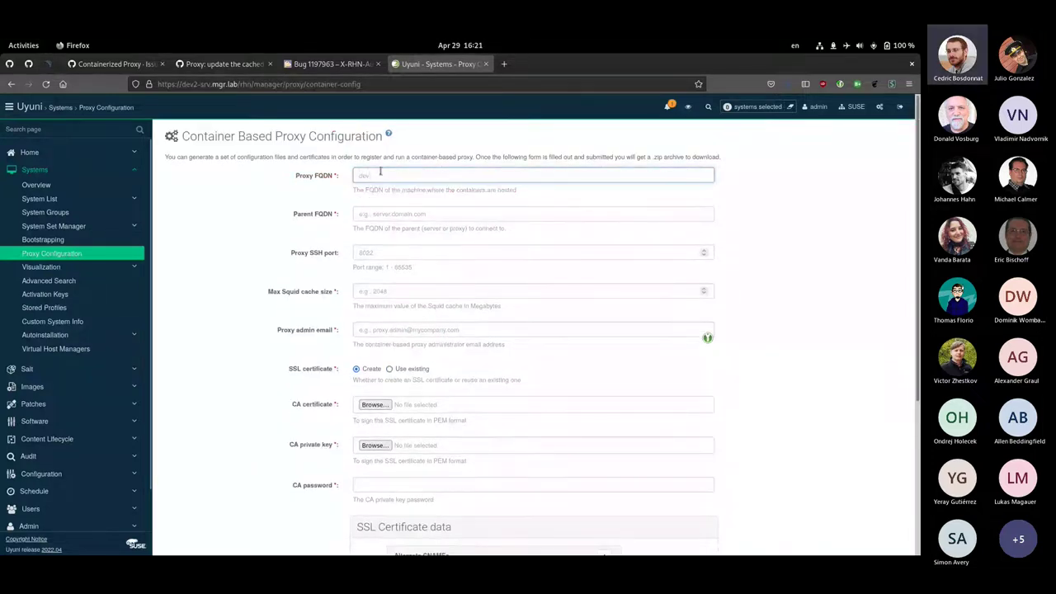
{"action": "type", "text": "2-pxy.mgr.lab"}
{"action": "left_click", "coordinate": [414, 216]}
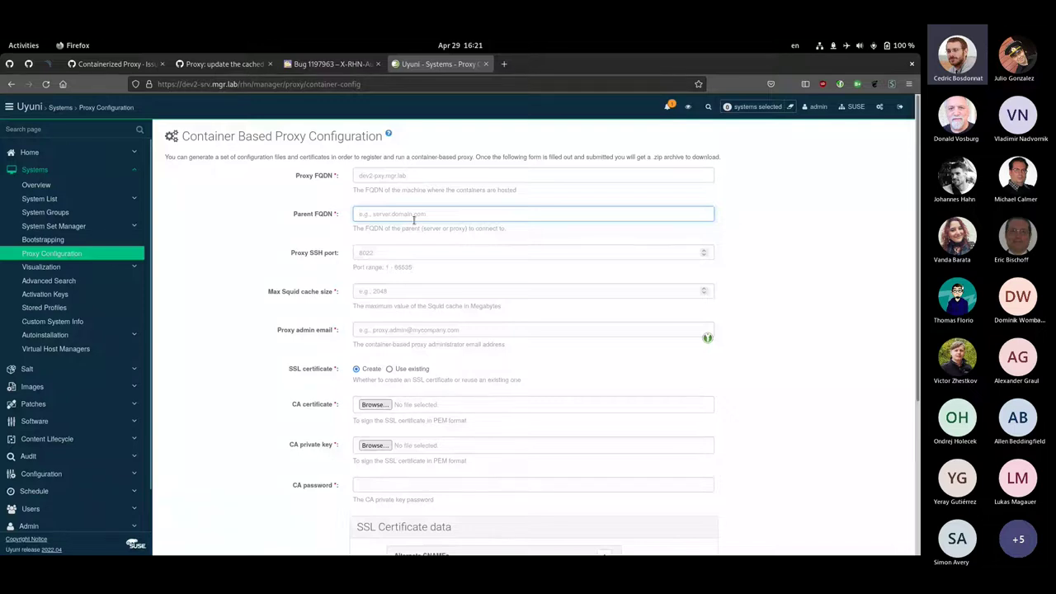
{"action": "type", "text": "dev2-srv.mgr.lab"}
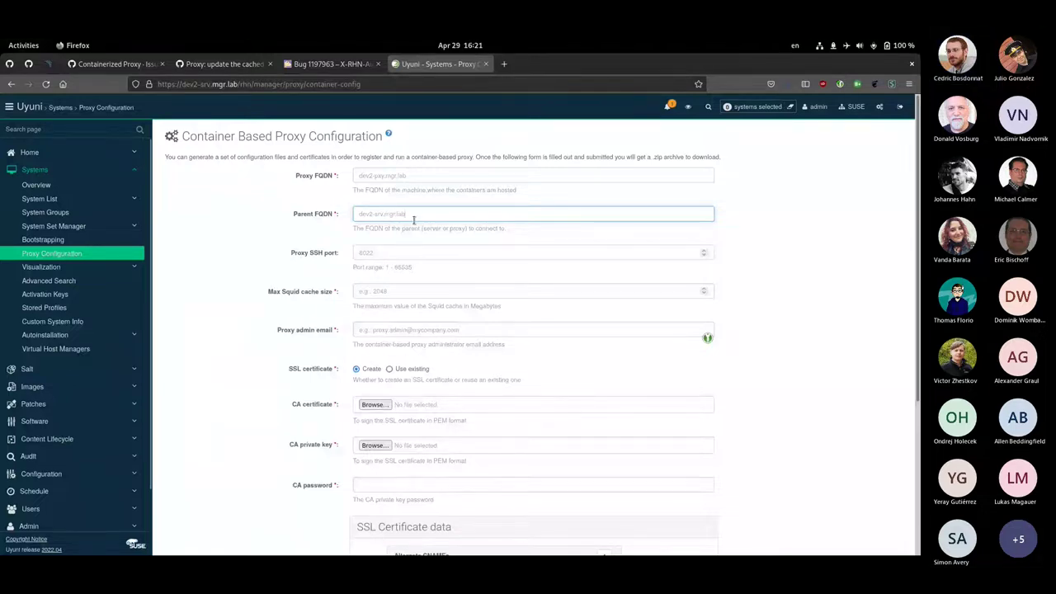
{"action": "left_click", "coordinate": [380, 294]}
{"action": "type", "text": "2048"}
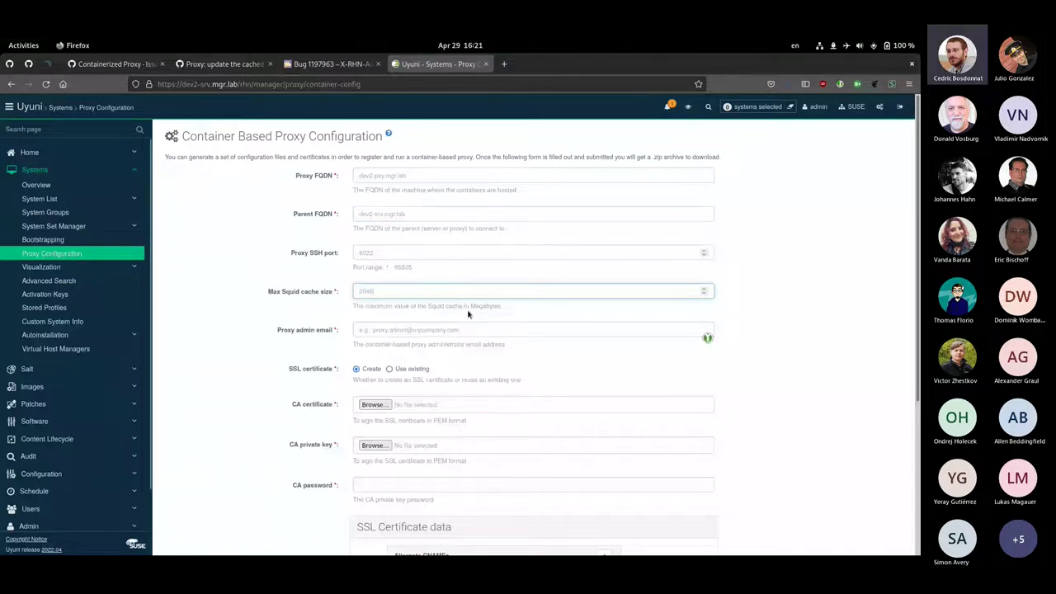
{"action": "left_click", "coordinate": [386, 334]}
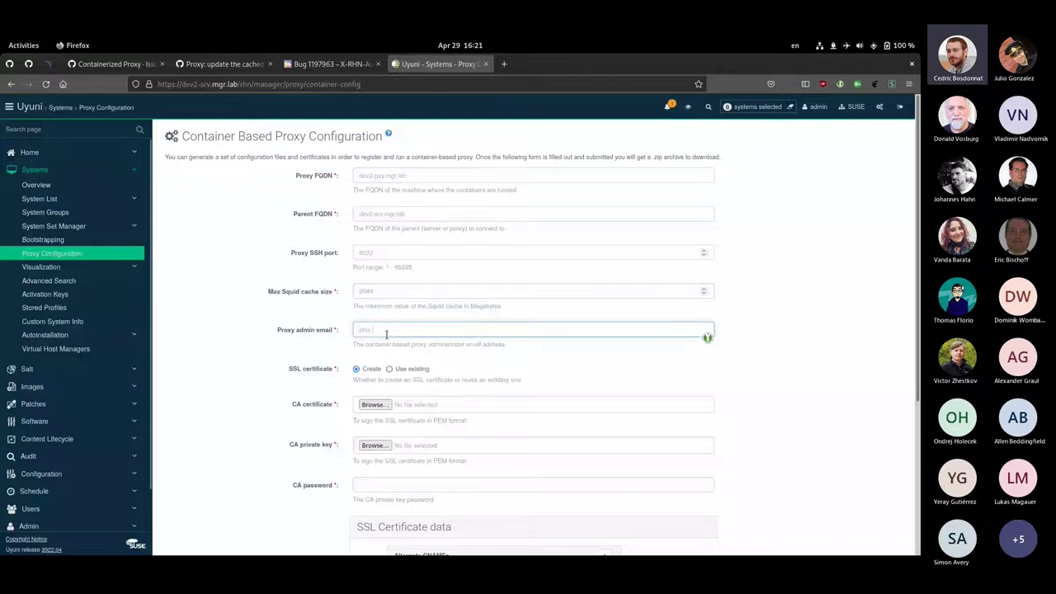
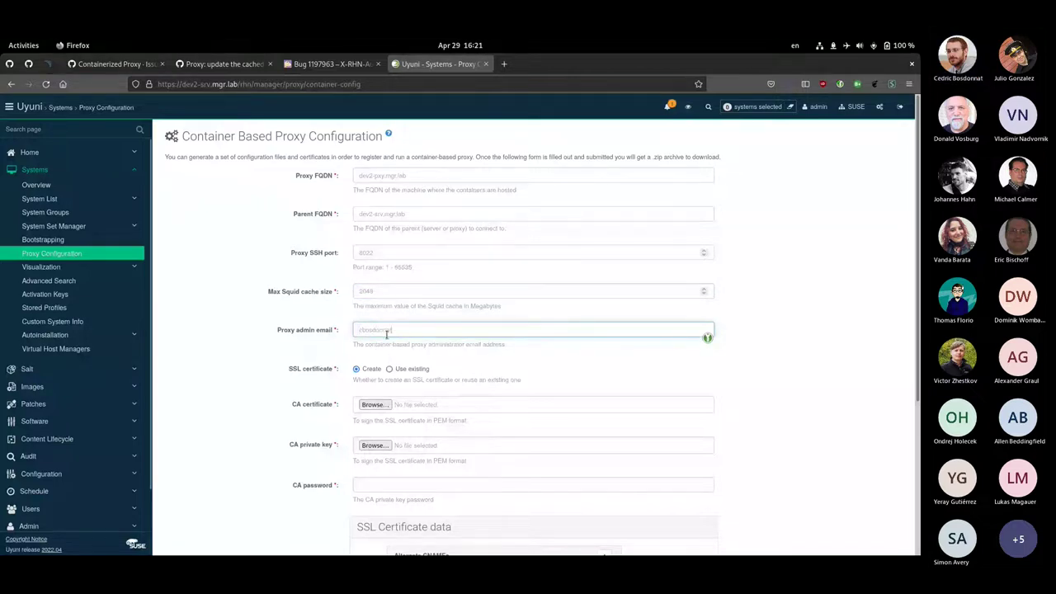
{"action": "scroll", "coordinate": [295, 349], "scroll_direction": "down", "scroll_amount": 3}
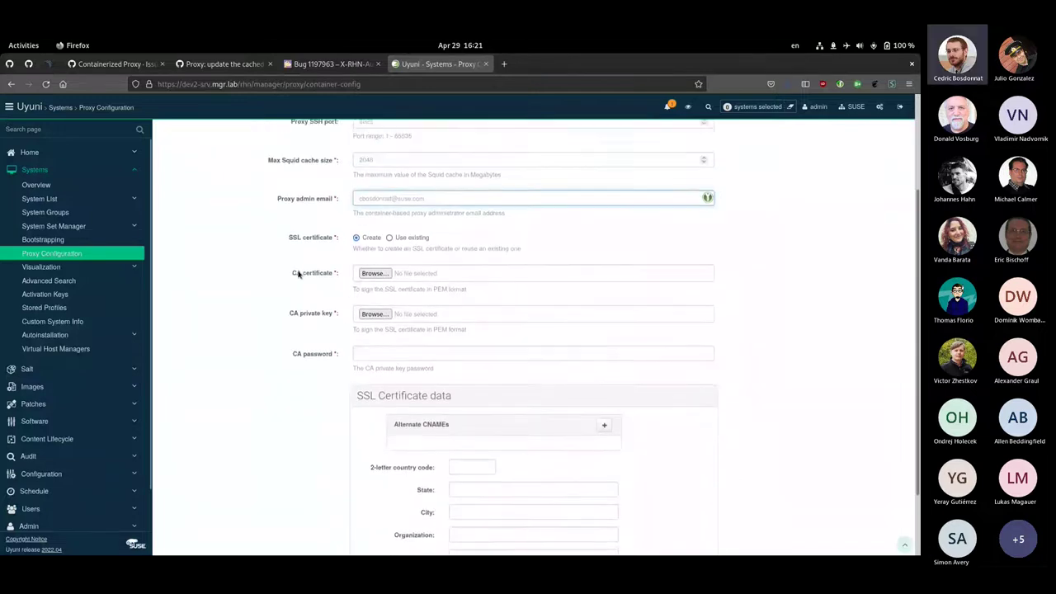
{"action": "scroll", "coordinate": [299, 275], "scroll_direction": "up", "scroll_amount": 1}
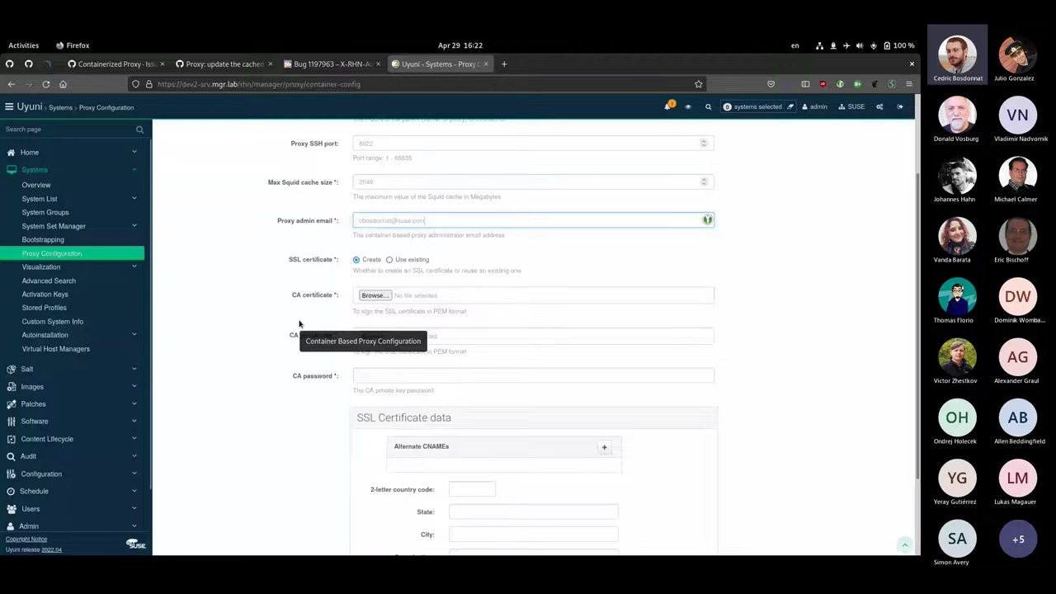
Attach RHN-ORG-TRUSTED-SSL-CERT as the CA certificate
{"action": "left_click", "coordinate": [372, 297]}
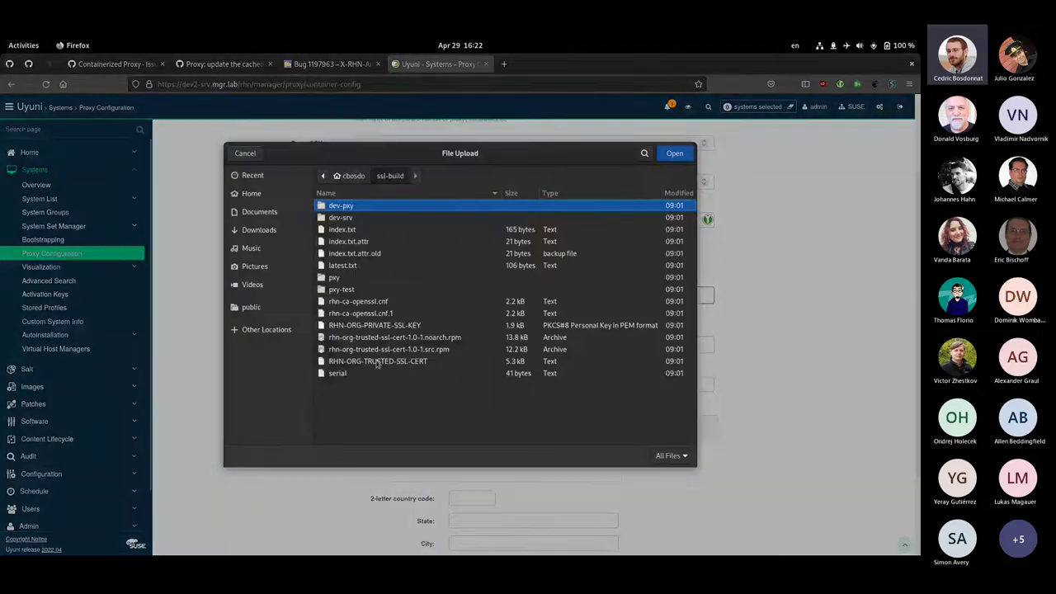
{"action": "left_click", "coordinate": [379, 363]}
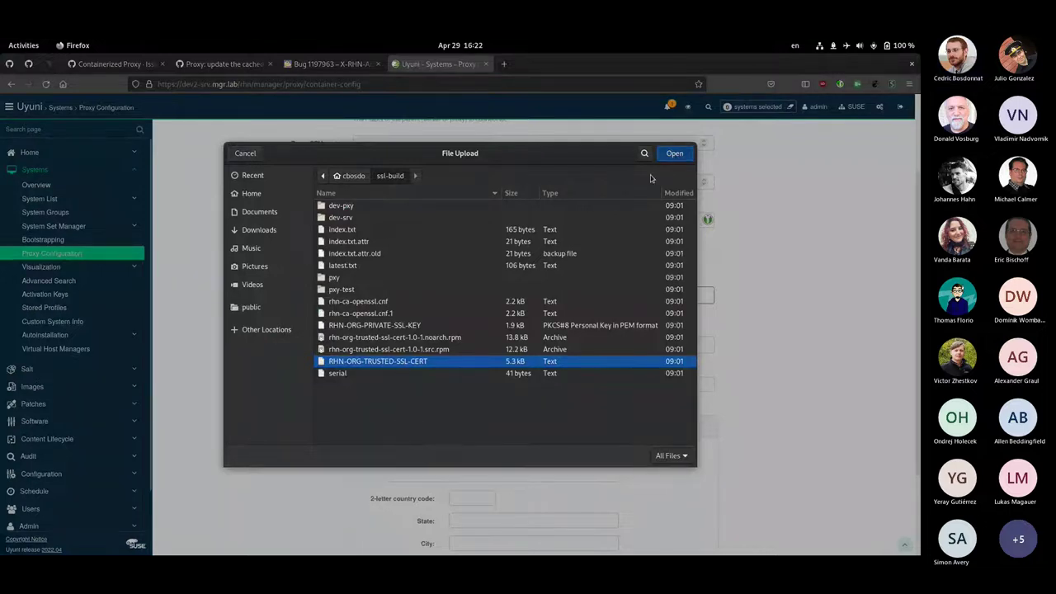
{"action": "left_click", "coordinate": [674, 153]}
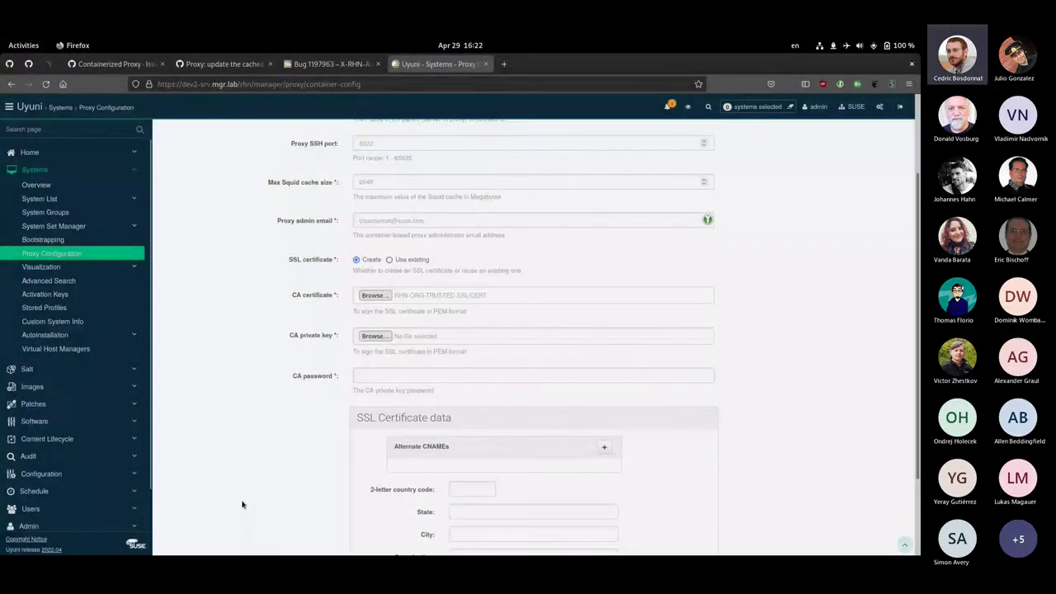
Attach RHN-ORG-PRIVATE-SSL-KEY as the CA private key
{"action": "left_click", "coordinate": [373, 336]}
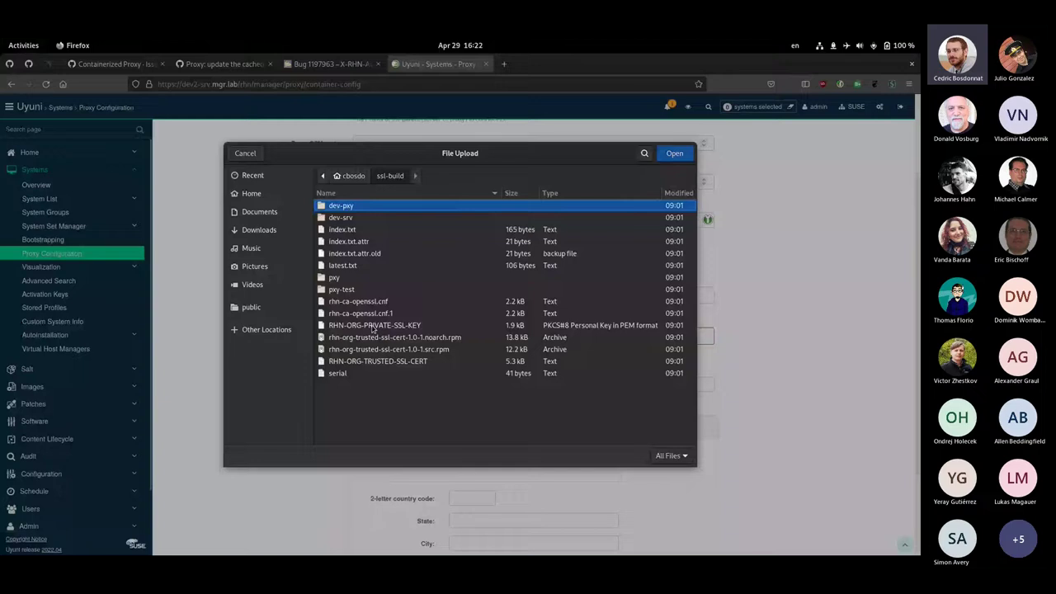
{"action": "left_click", "coordinate": [373, 326]}
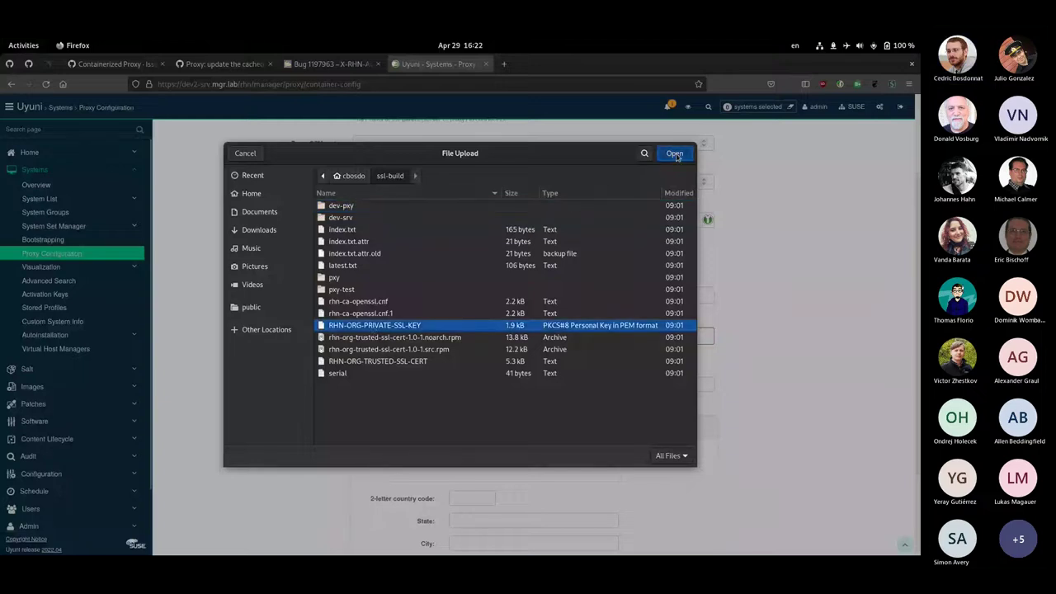
{"action": "left_click", "coordinate": [674, 153]}
{"action": "left_click", "coordinate": [368, 376]}
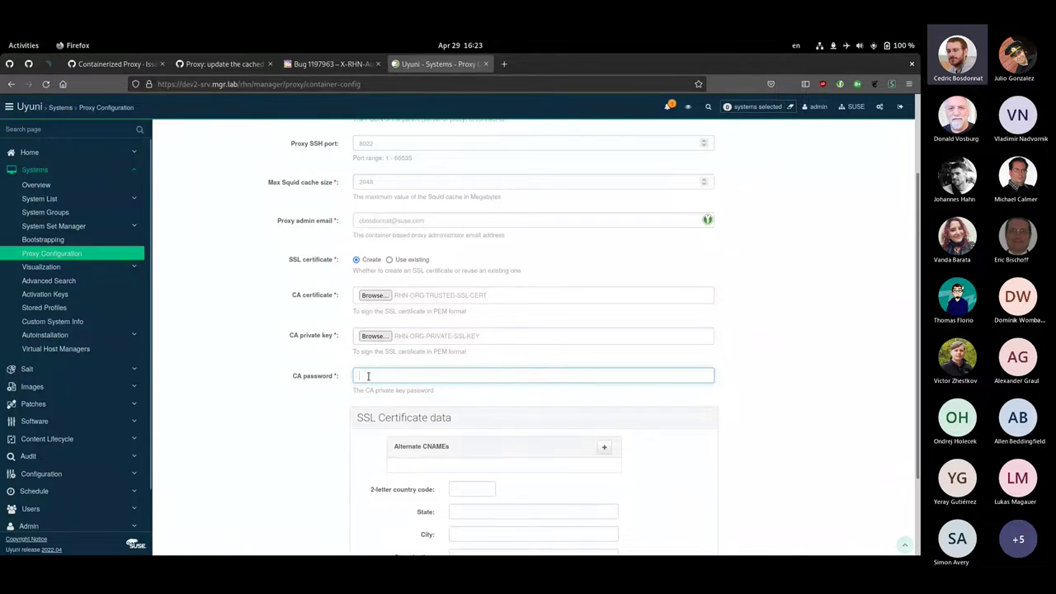
Type the CA private key password into the CA password field
{"action": "type", "text": "********"}
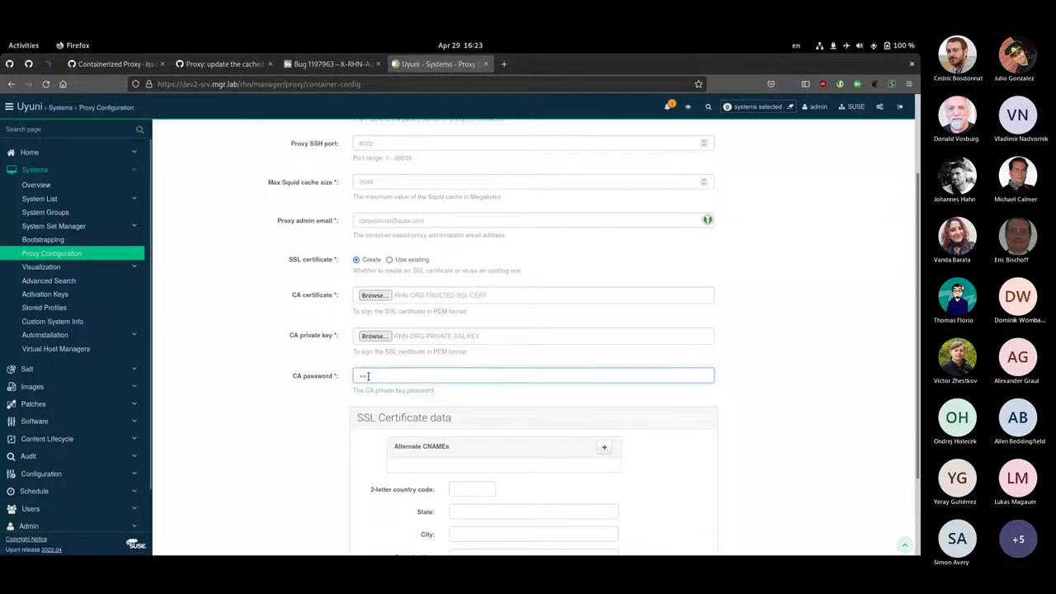
{"action": "type", "text": "**"}
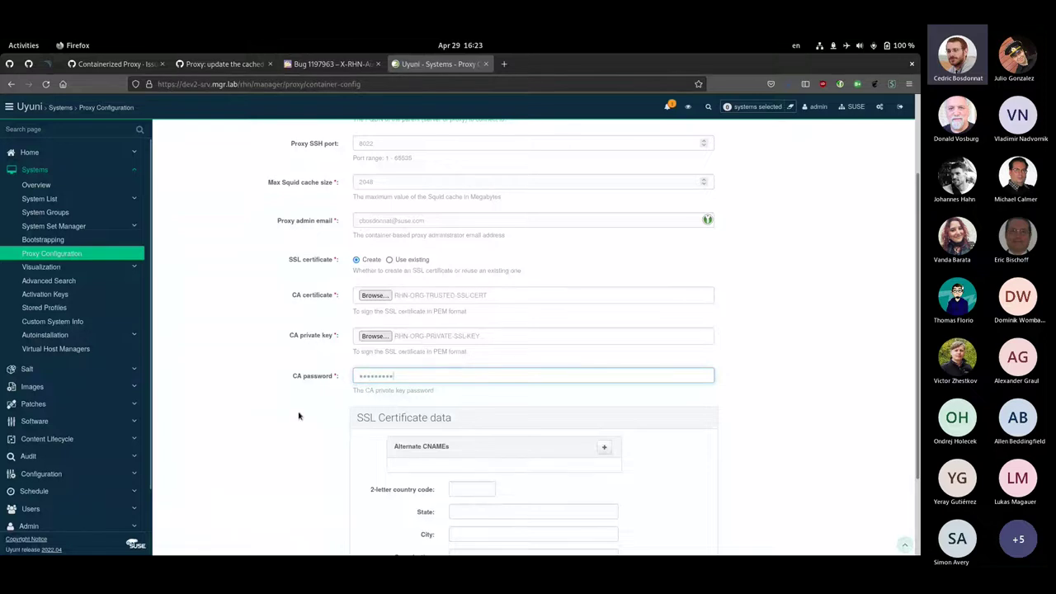
{"action": "scroll", "coordinate": [355, 456], "scroll_direction": "down", "scroll_amount": 3}
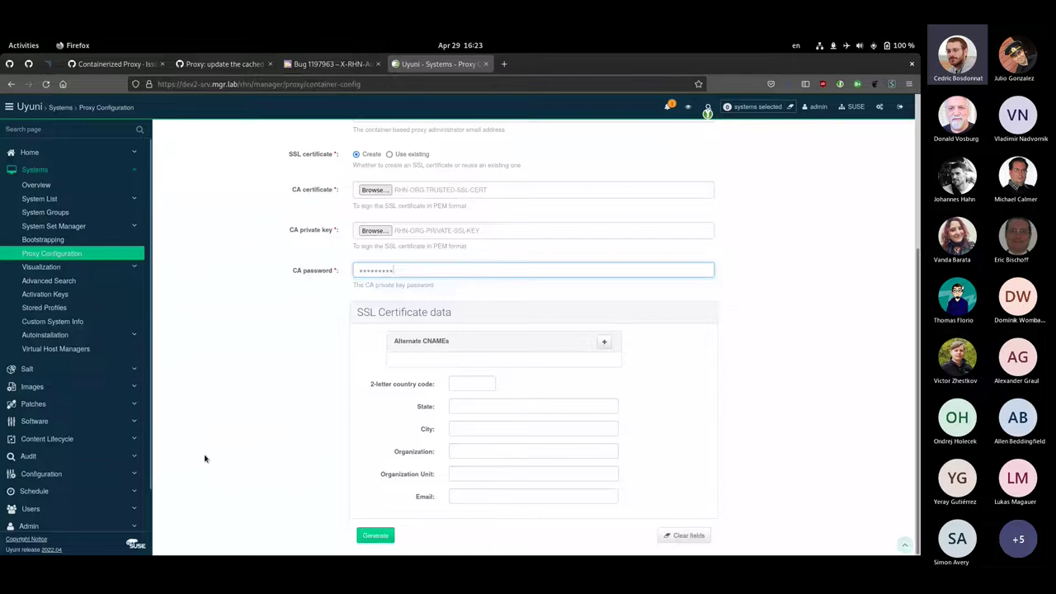
{"action": "scroll", "coordinate": [229, 396], "scroll_direction": "up", "scroll_amount": 5}
{"action": "scroll", "coordinate": [248, 412], "scroll_direction": "down", "scroll_amount": 5}
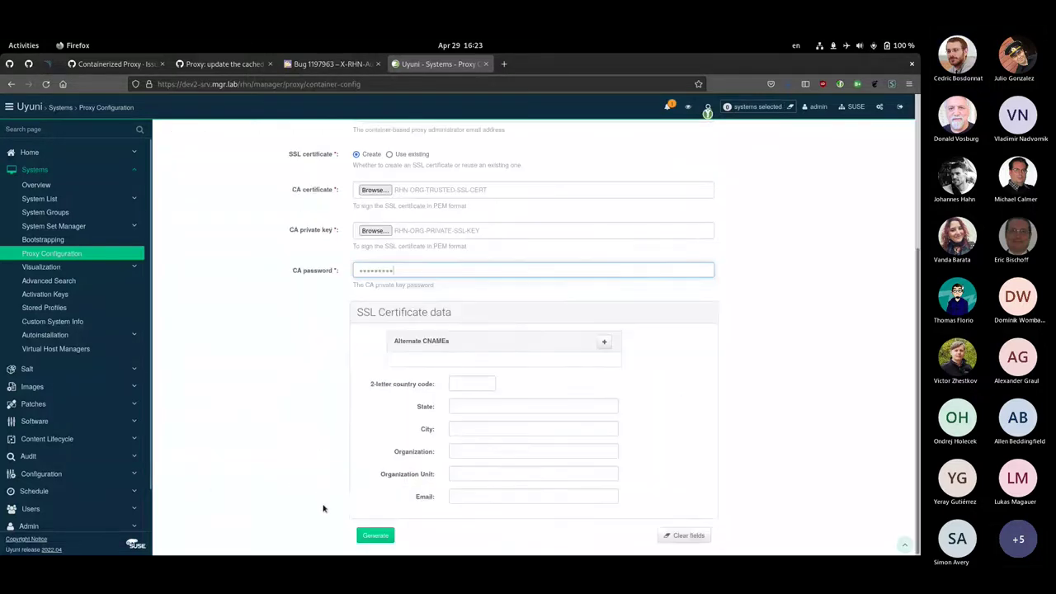
Generate the proxy configuration and save the 11.2 KB dev2-pxy-config.zip archive
{"action": "left_click", "coordinate": [370, 535]}
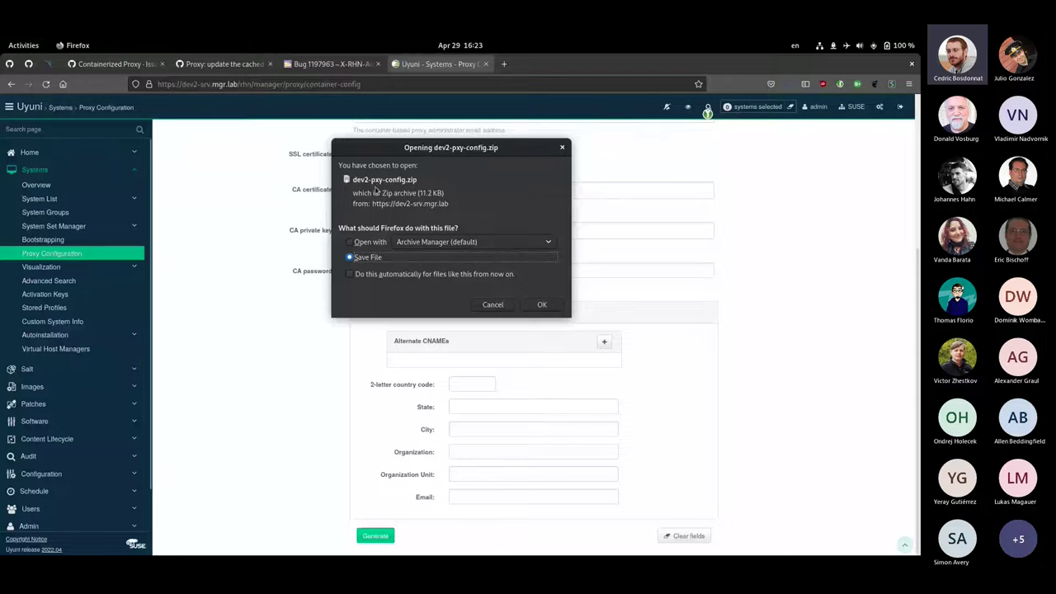
{"action": "left_click", "coordinate": [542, 305]}
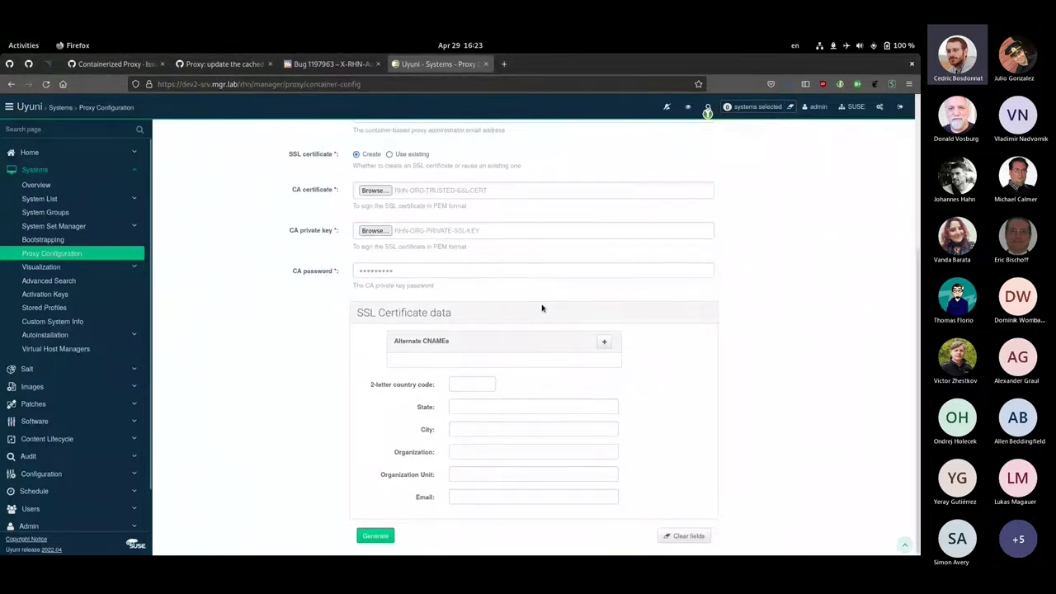
{"action": "key", "text": "alt+Tab"}
{"action": "key", "text": "alt+Tab"}
In the terminal, run scp ~/Downloads/dev2-pxy-config.zip dev2-pxy-host.mgr.lab:~/
{"action": "left_click", "coordinate": [542, 307]}
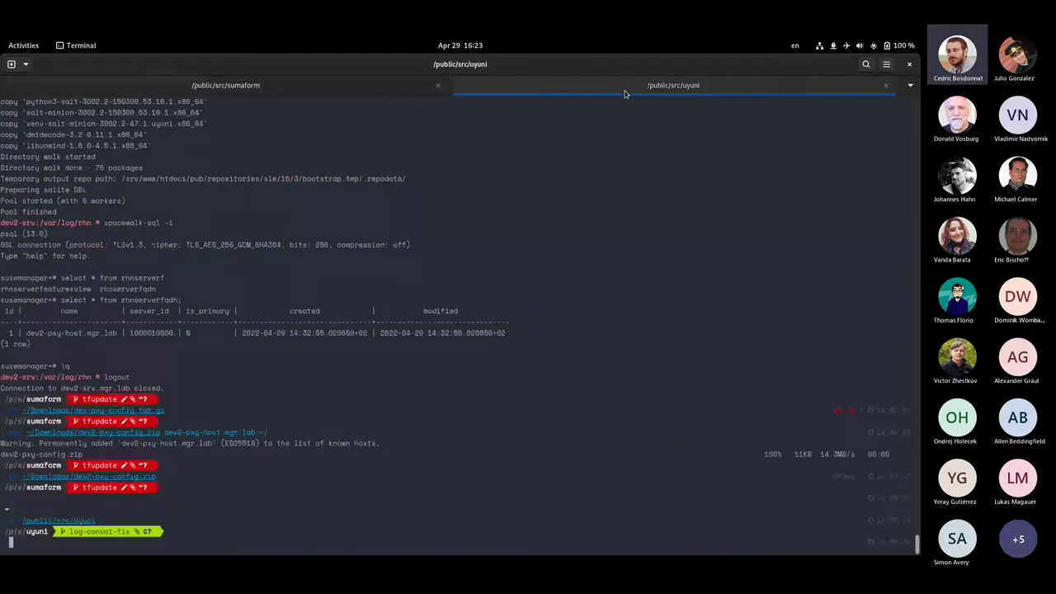
{"action": "type", "text": "sc"}
{"action": "key", "text": "Right"}
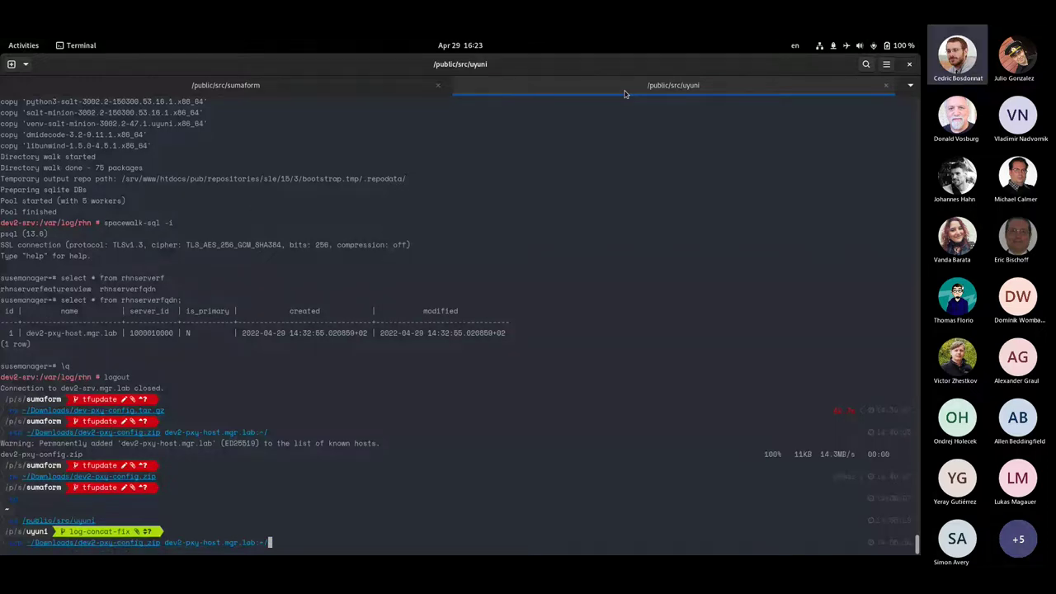
{"action": "key", "text": "Return"}
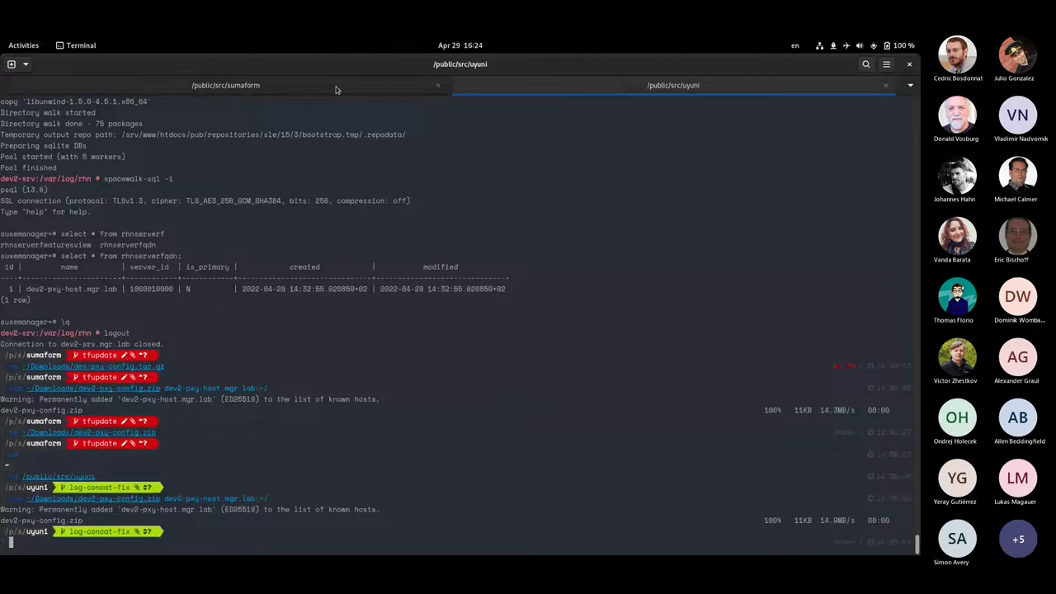
On the proxy host session, list the home folder and change into /etc/uyuni/proxy/
{"action": "left_click", "coordinate": [336, 85]}
{"action": "type", "text": "ls"}
{"action": "key", "text": "Return"}
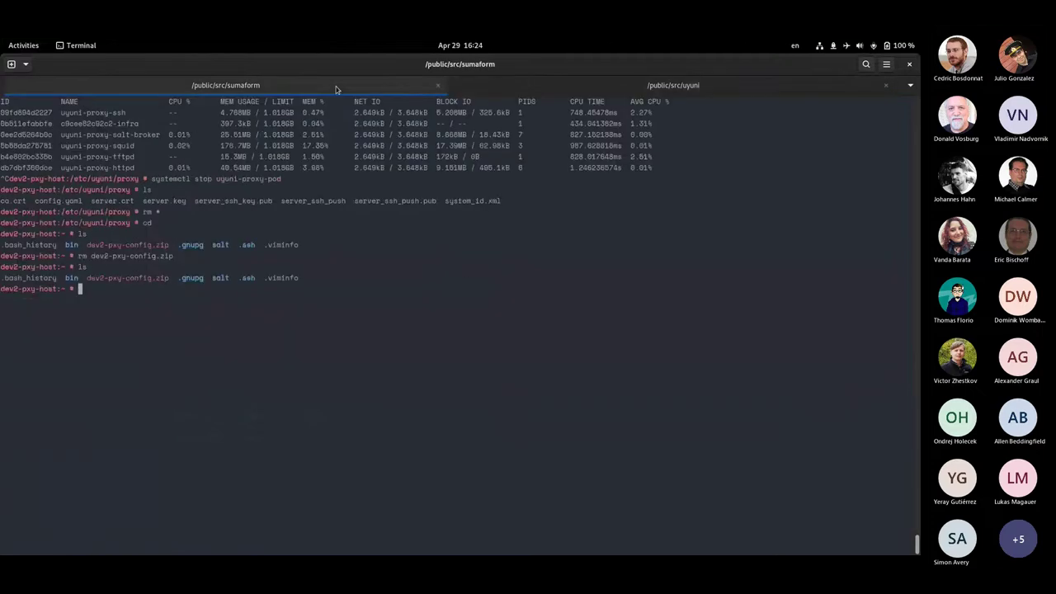
{"action": "type", "text": "cu"}
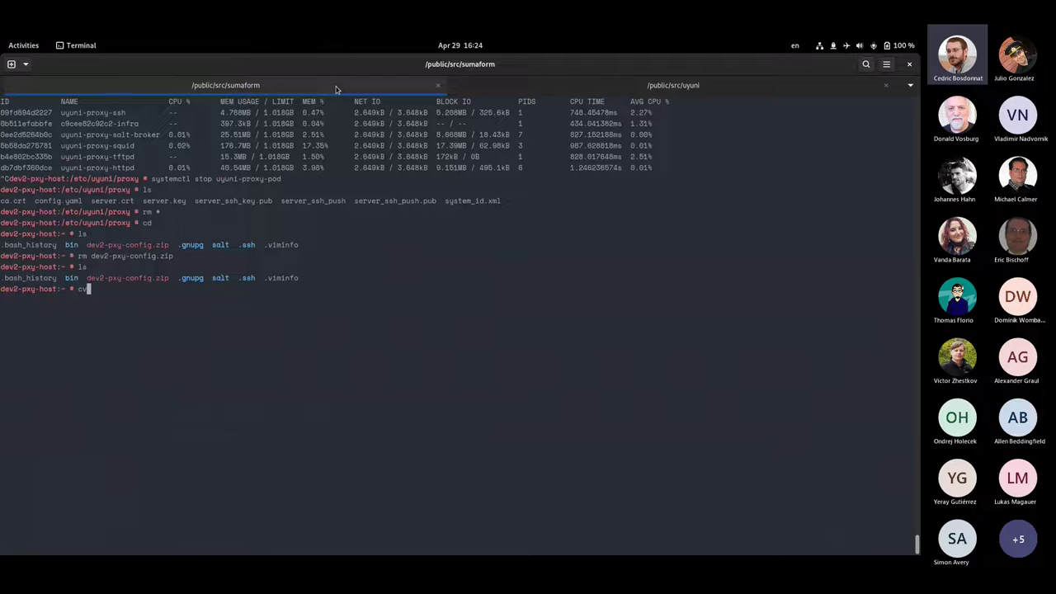
{"action": "key", "text": "BackSpace"}
{"action": "type", "text": "d /etc/uyuni/proxy/"}
{"action": "key", "text": "Return"}
Unzip ~/dev2-pxy-config.zip into /etc/uyuni/proxy and list the extracted files
{"action": "type", "text": "unzip ~/d"}
{"action": "key", "text": "Tab"}
{"action": "key", "text": "Return"}
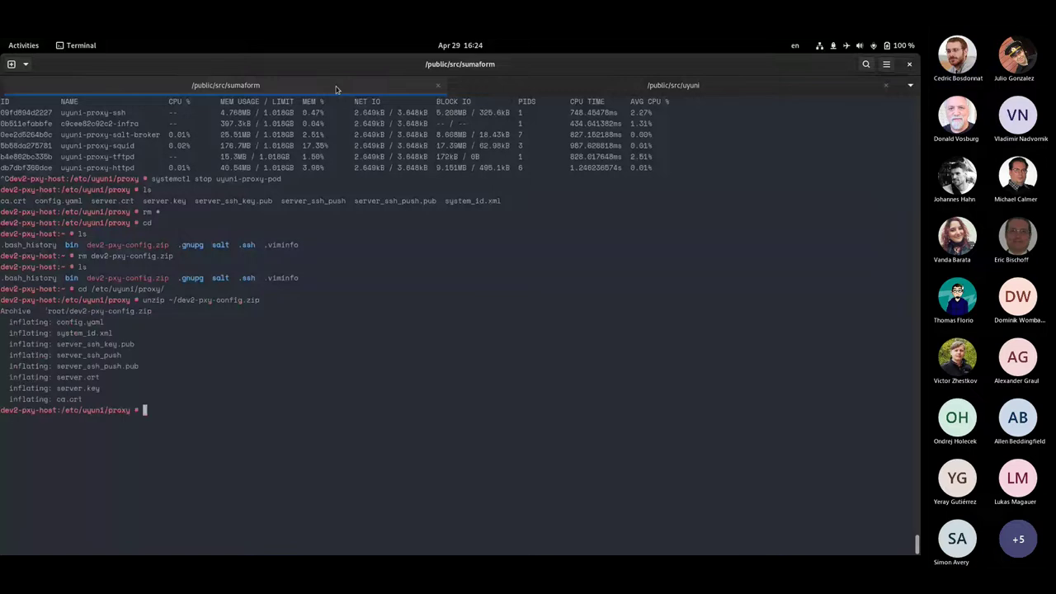
{"action": "type", "text": "ls"}
{"action": "key", "text": "Return"}
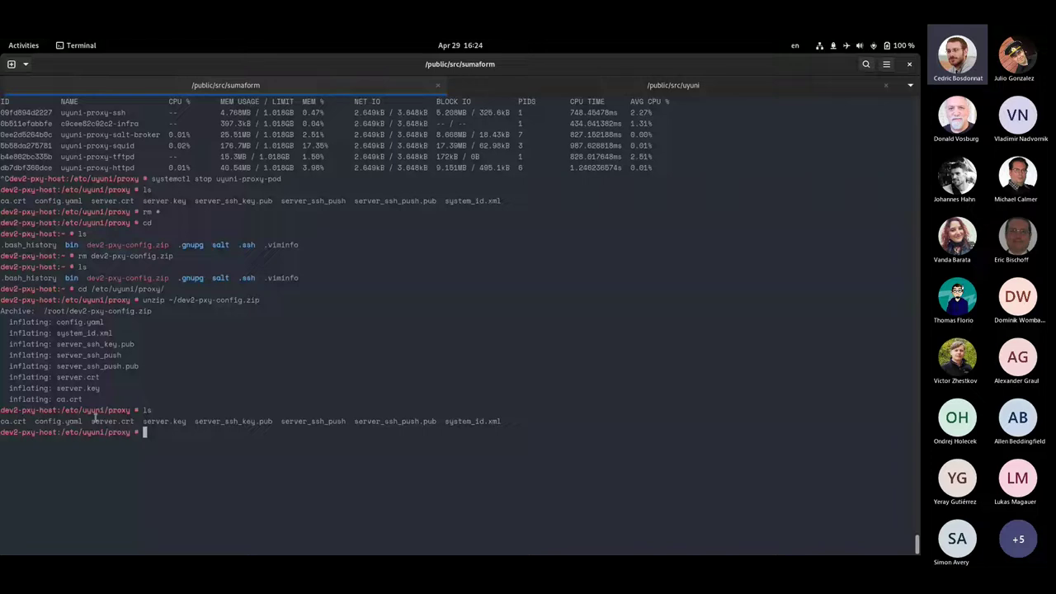
Highlight server.key and server_ssh_push in the file listing
{"action": "left_click_drag", "start_coordinate": [188, 421], "coordinate": [144, 421]}
{"action": "left_click", "coordinate": [316, 422]}
{"action": "double_click", "coordinate": [316, 422]}
{"action": "left_click", "coordinate": [363, 500]}
Set all config files to mode 600 with chmod 600 *, verify with ll, then enter systemctl start uyuni-proxy-pod
{"action": "type", "text": "ls -l"}
{"action": "key", "text": "Return"}
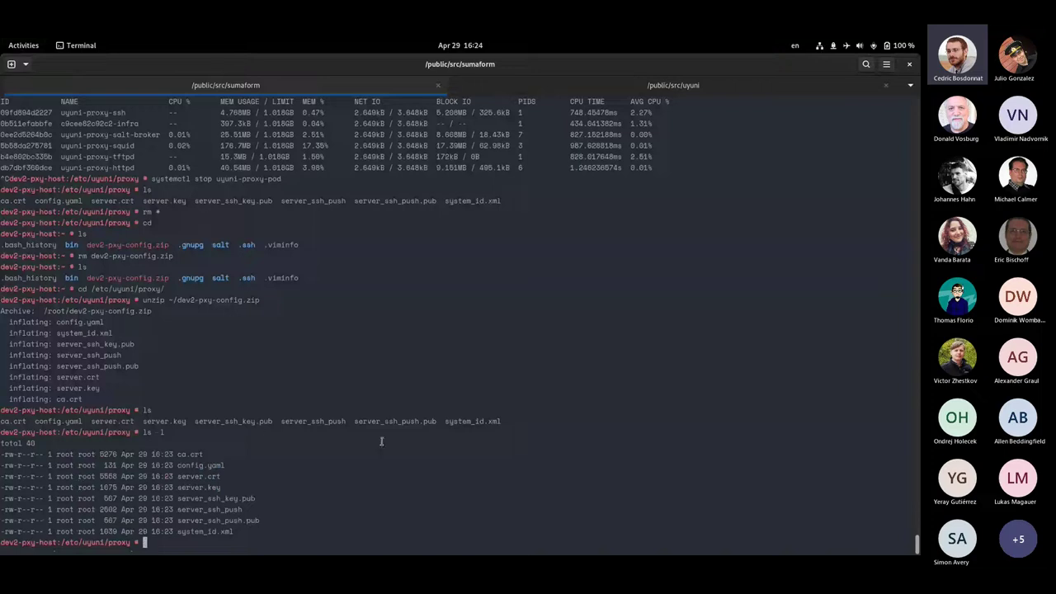
{"action": "type", "text": "ch"}
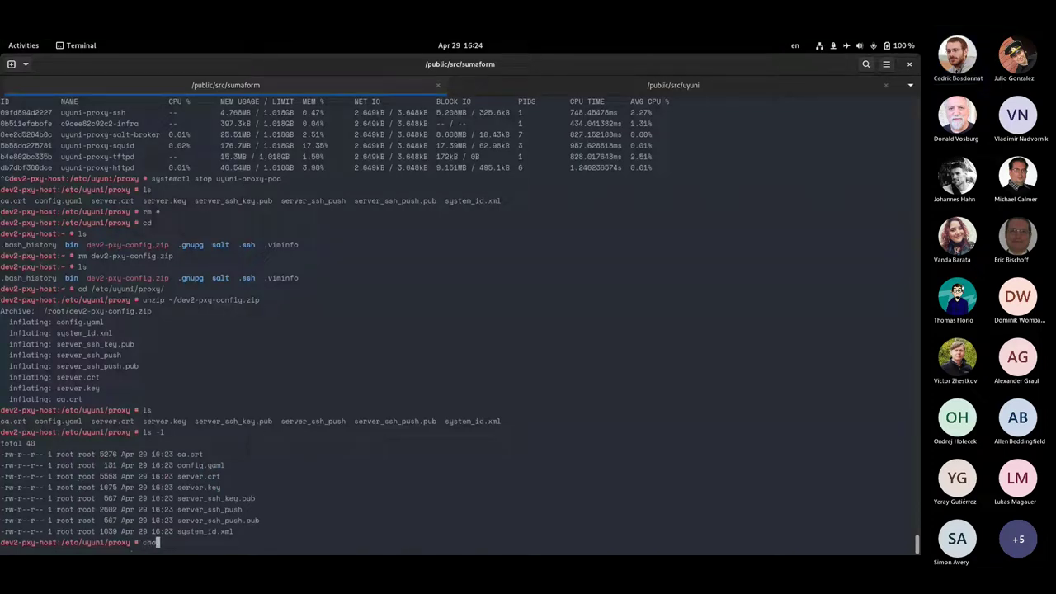
{"action": "type", "text": "mod "}
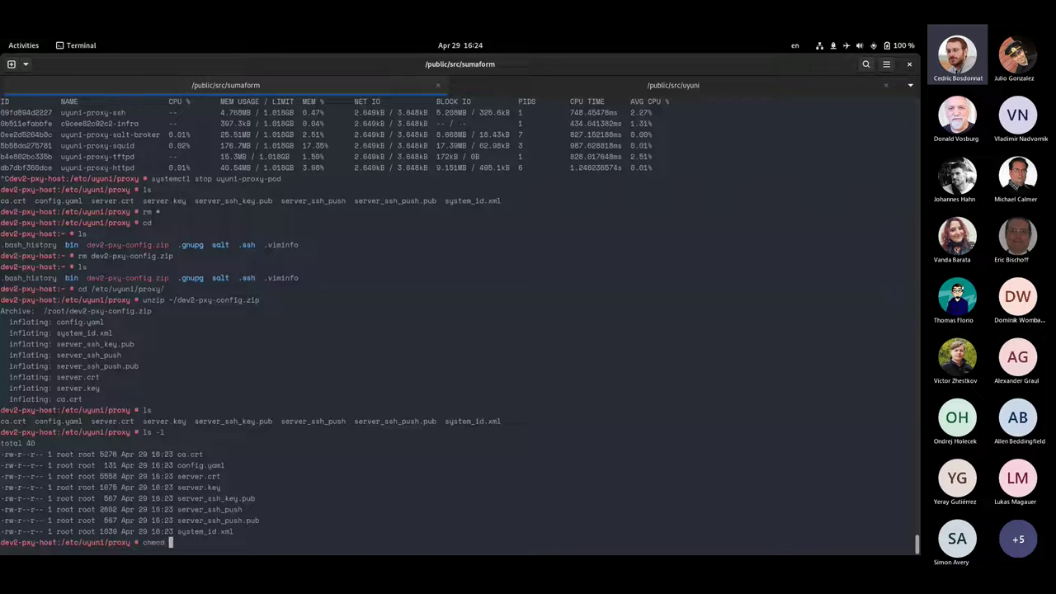
{"action": "type", "text": "600 *"}
{"action": "key", "text": "Return"}
{"action": "type", "text": "ll"}
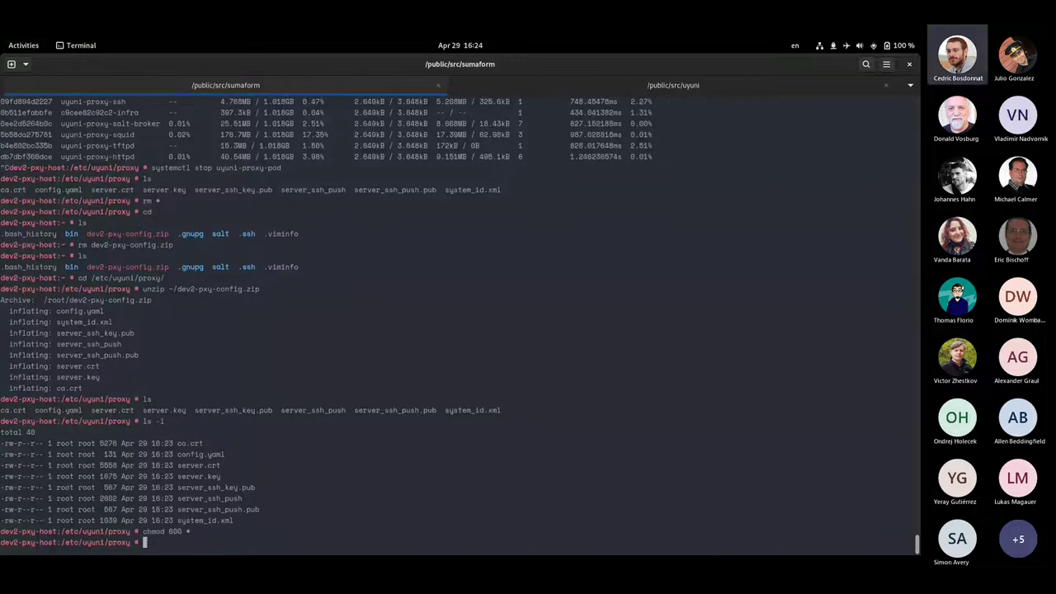
{"action": "key", "text": "Return"}
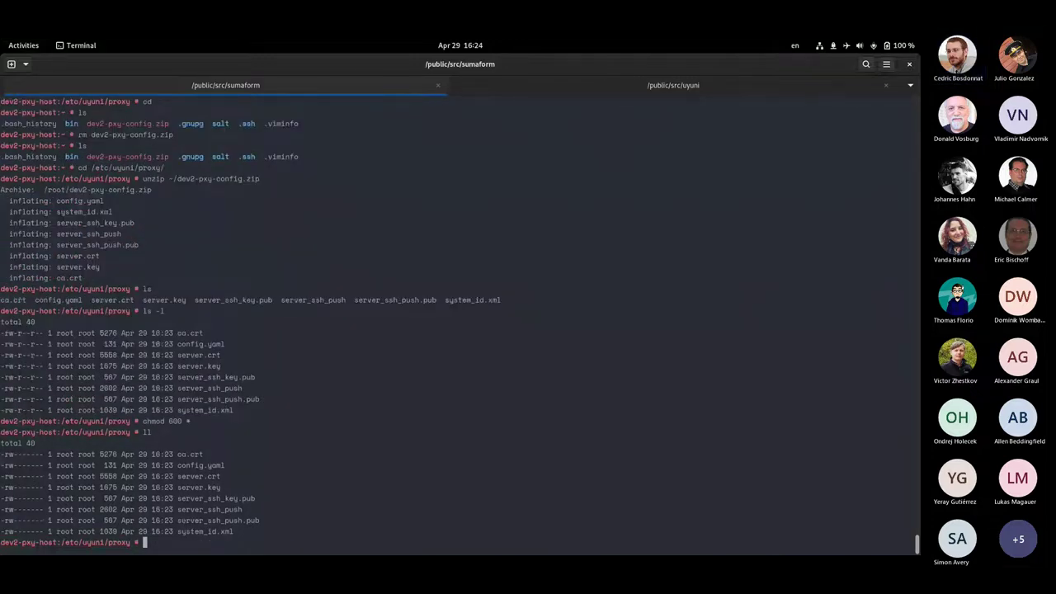
{"action": "type", "text": "system"}
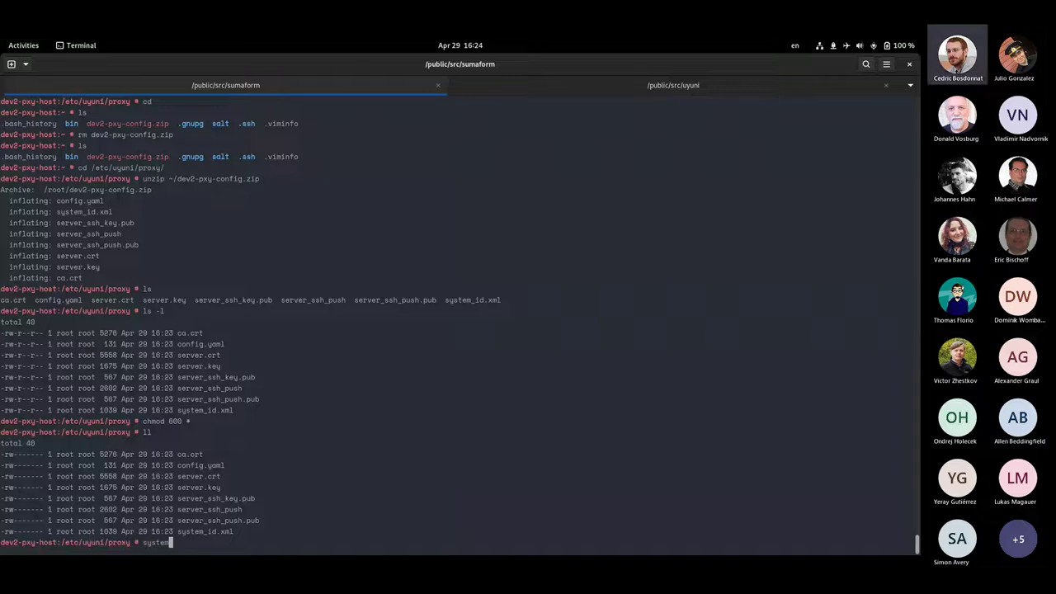
{"action": "type", "text": "ctl start uyuni-proxy-pod"}
Start uyuni-proxy-pod, watch the proxy containers in podman stats, then switch to Firefox
{"action": "key", "text": "Return"}
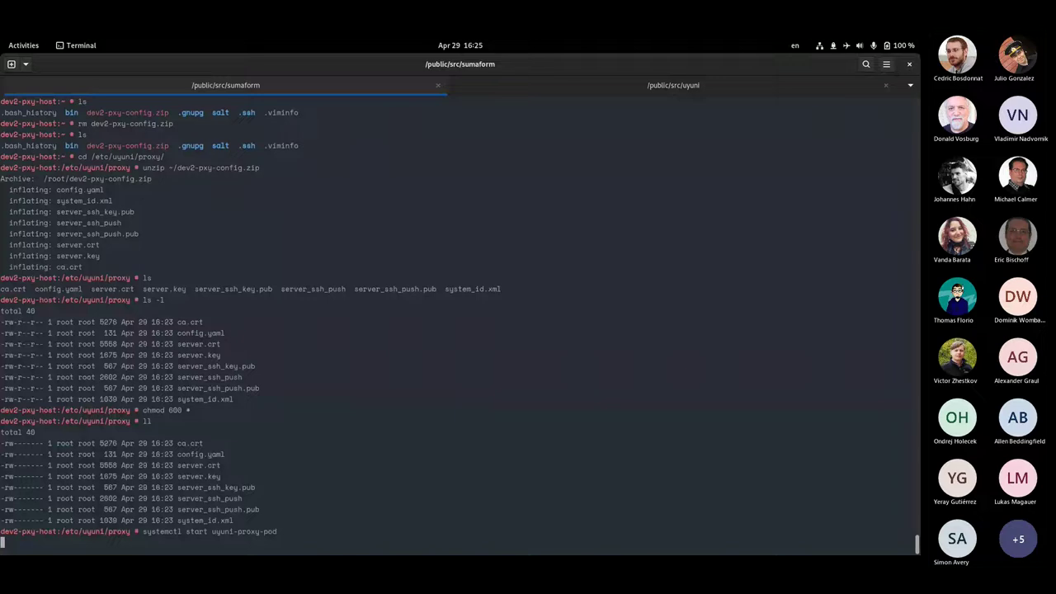
{"action": "type", "text": "podman"}
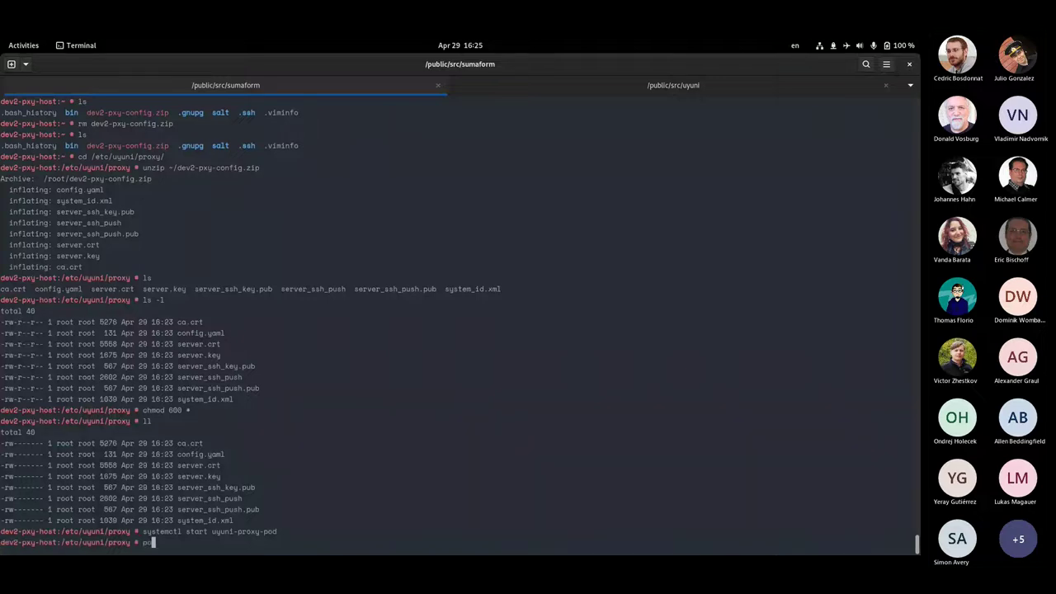
{"action": "type", "text": " stats"}
{"action": "key", "text": "Return"}
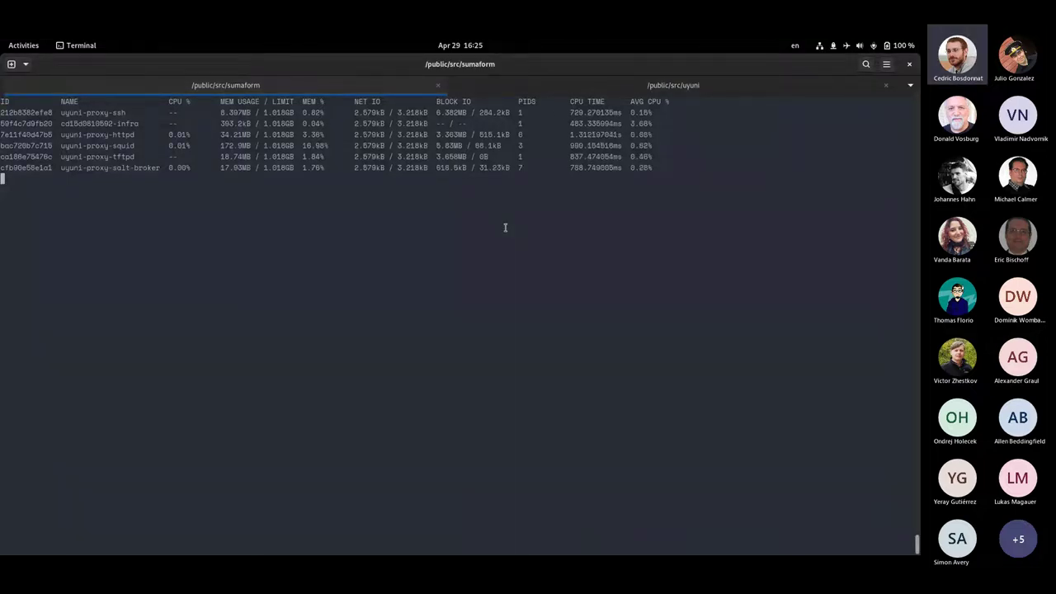
{"action": "key", "text": "alt+Tab"}
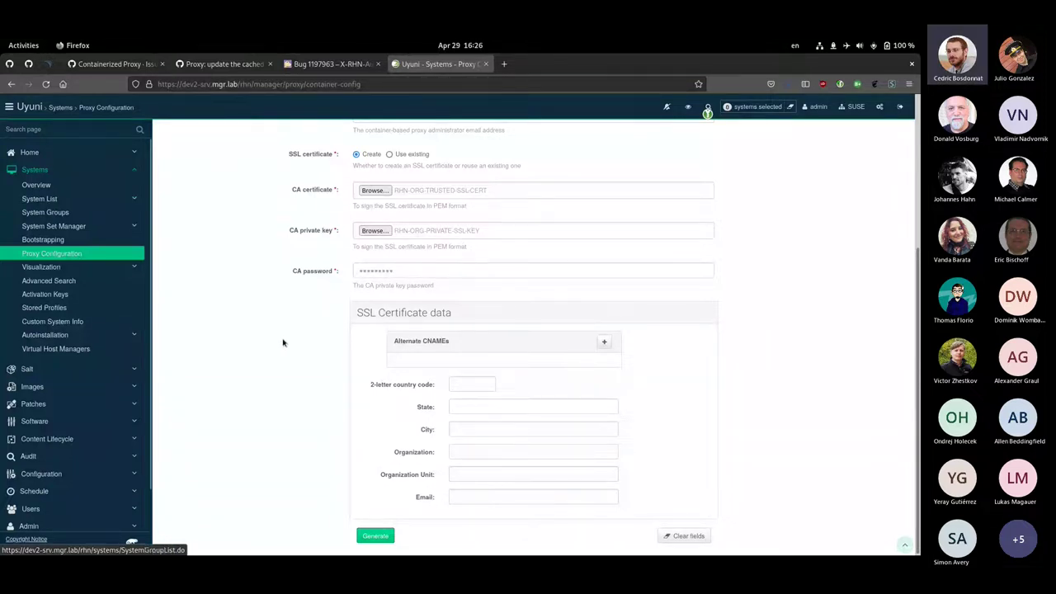
Go from the Proxy Configuration page to Systems > System List > All
{"action": "scroll", "coordinate": [283, 342], "scroll_direction": "up", "scroll_amount": 3}
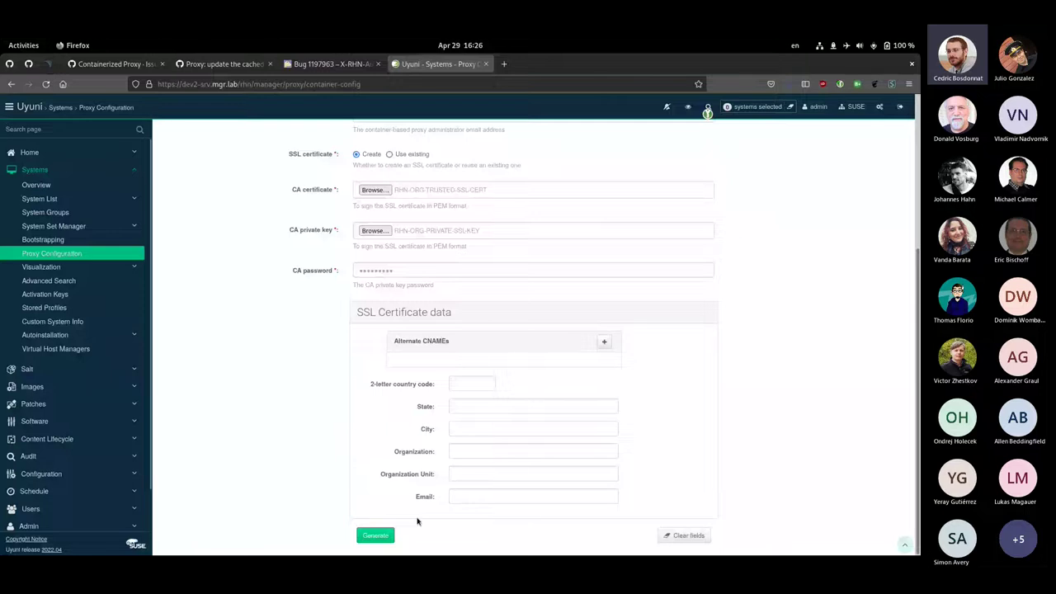
{"action": "scroll", "coordinate": [251, 414], "scroll_direction": "up", "scroll_amount": 5}
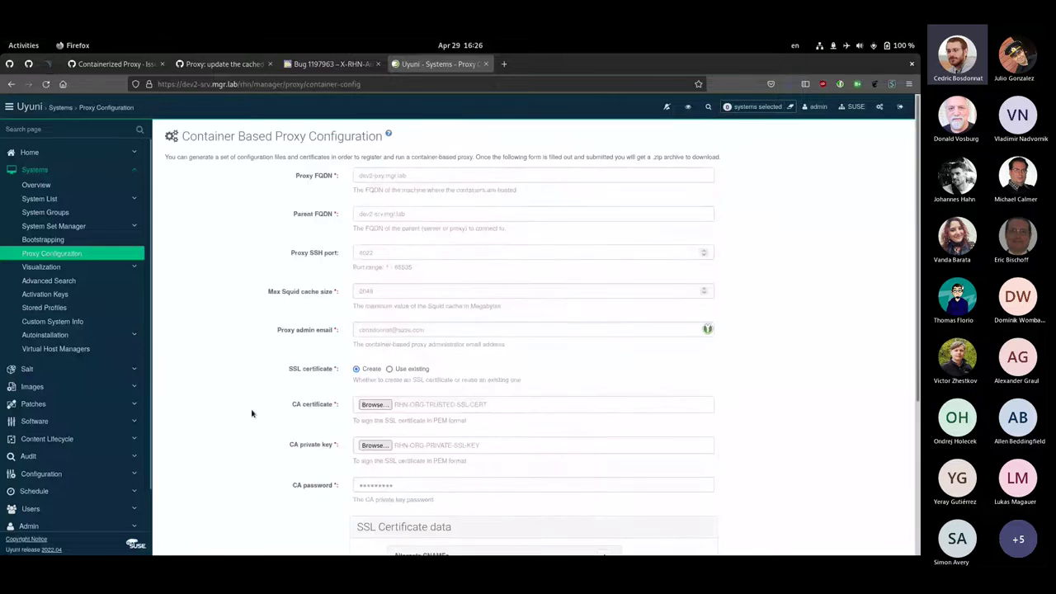
{"action": "left_click", "coordinate": [39, 199]}
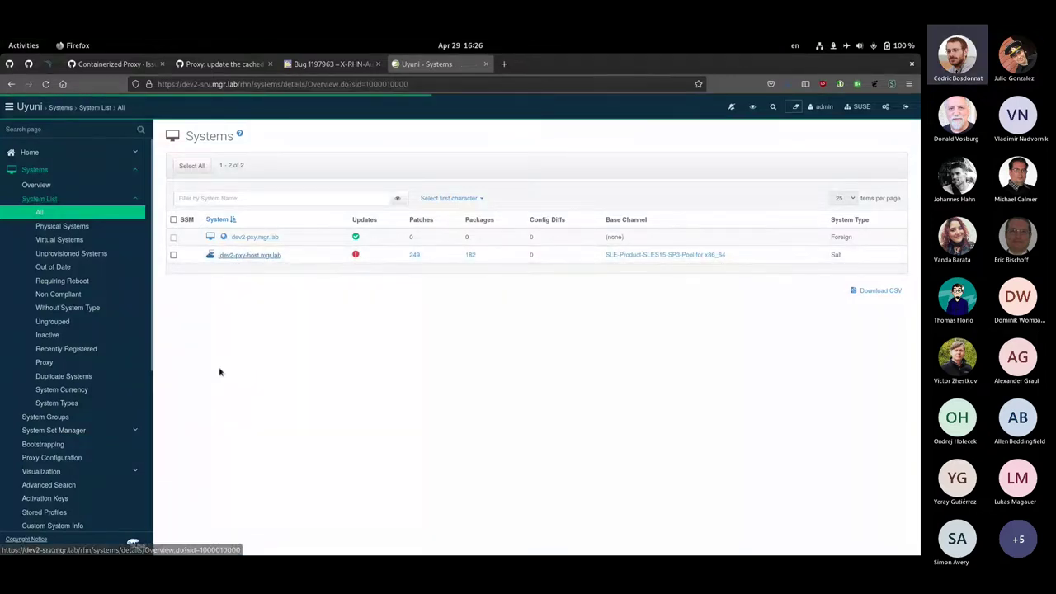
{"action": "scroll", "coordinate": [301, 408], "scroll_direction": "down", "scroll_amount": 3}
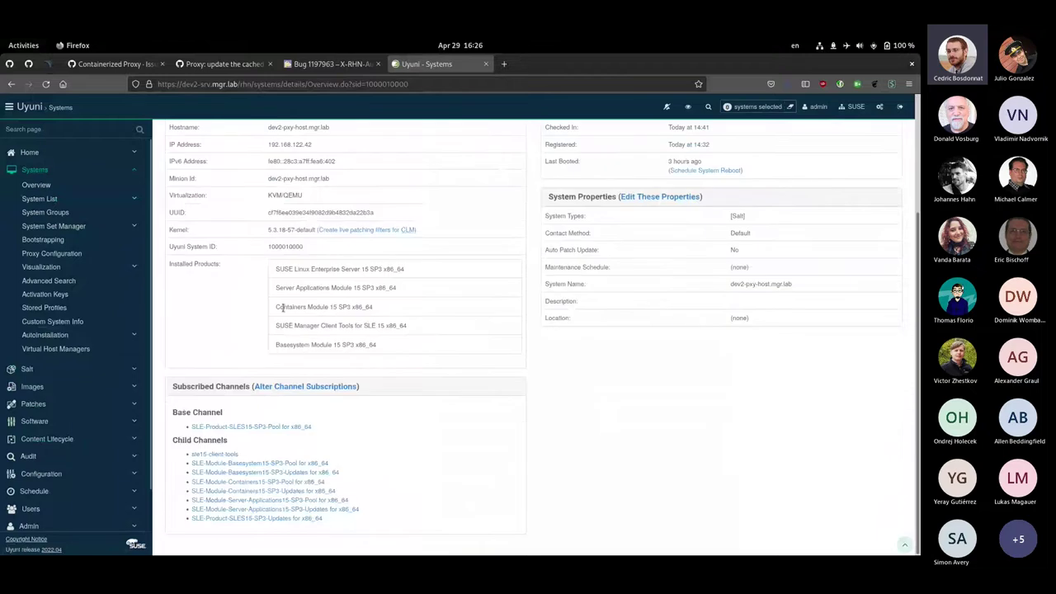
{"action": "left_click_drag", "start_coordinate": [275, 310], "coordinate": [415, 309]}
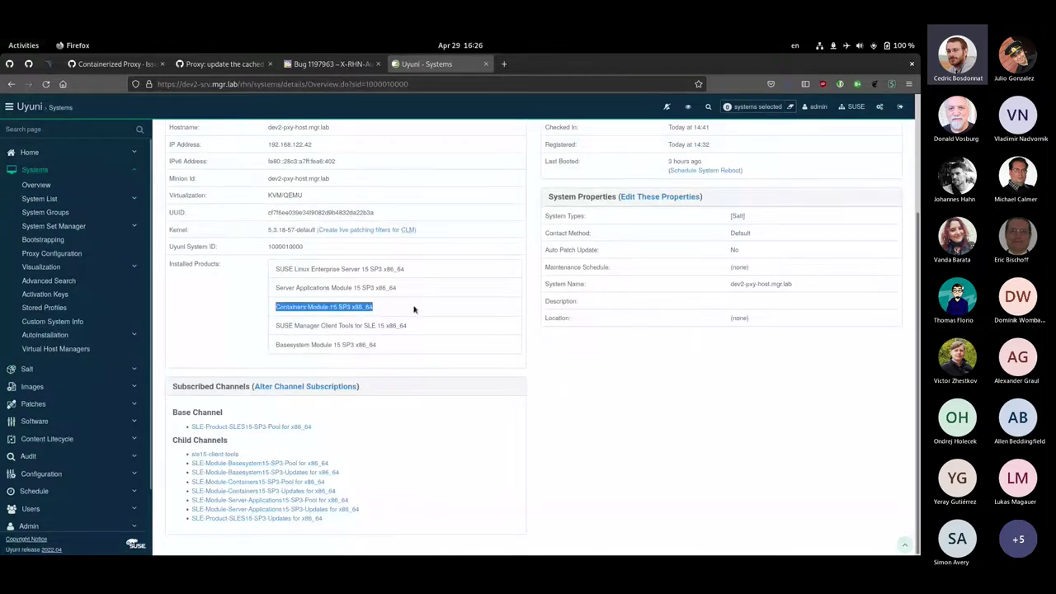
{"action": "left_click", "coordinate": [279, 348]}
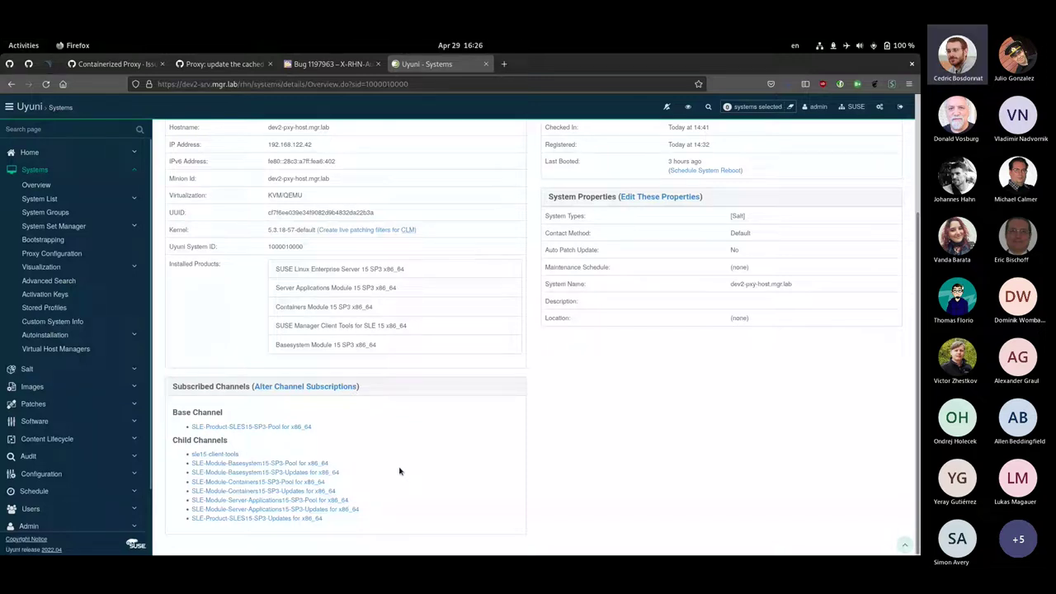
{"action": "scroll", "coordinate": [412, 462], "scroll_direction": "up", "scroll_amount": 3}
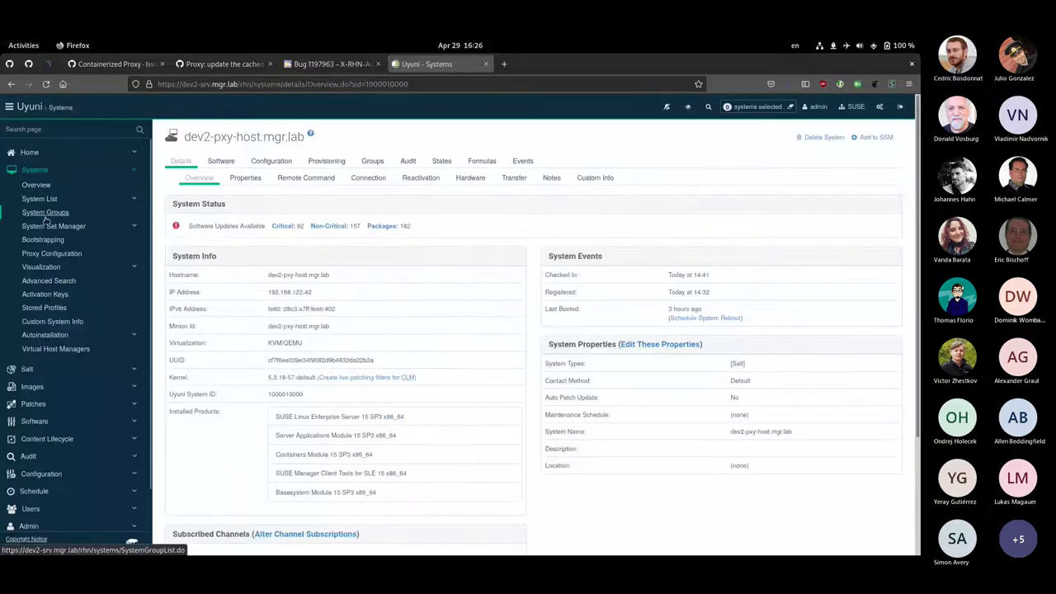
{"action": "left_click", "coordinate": [40, 199]}
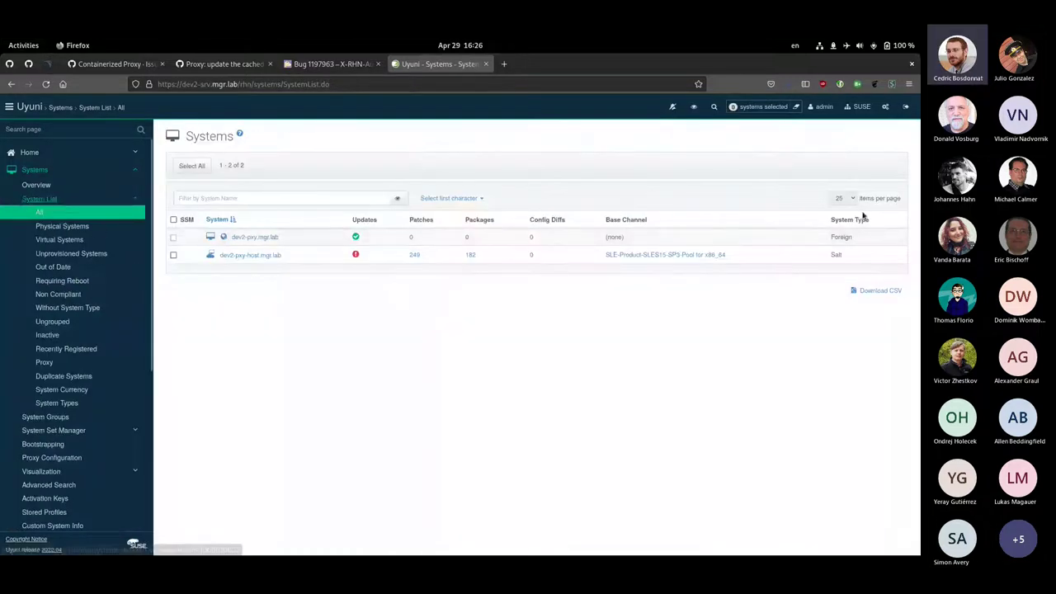
Open dev2-pxy.mgr.lab's details and highlight its SSH port value 8022
{"action": "left_click_drag", "start_coordinate": [858, 237], "coordinate": [835, 237]}
{"action": "left_click", "coordinate": [835, 237]}
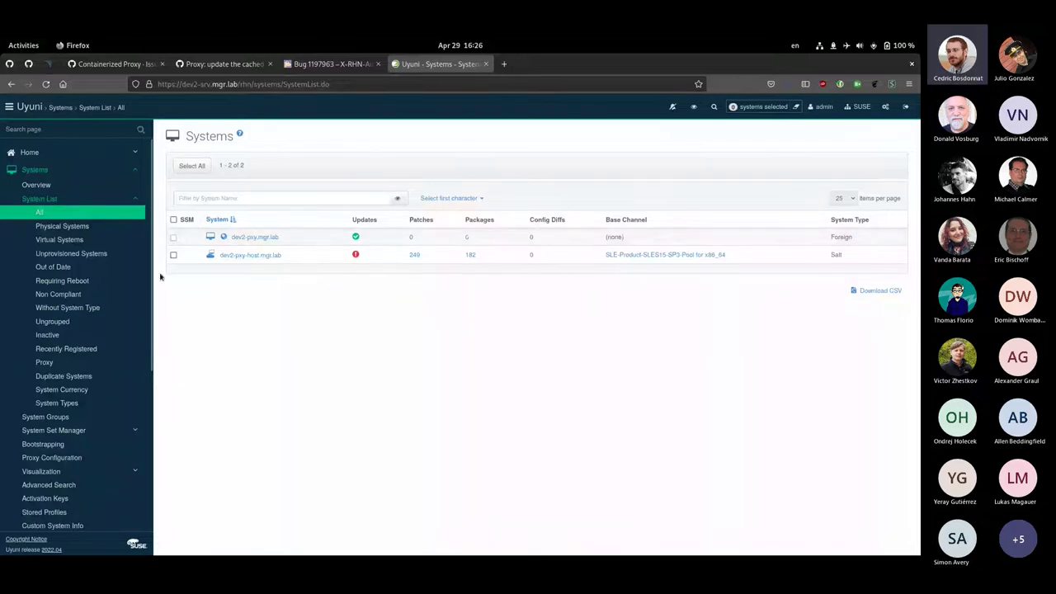
{"action": "left_click", "coordinate": [239, 239]}
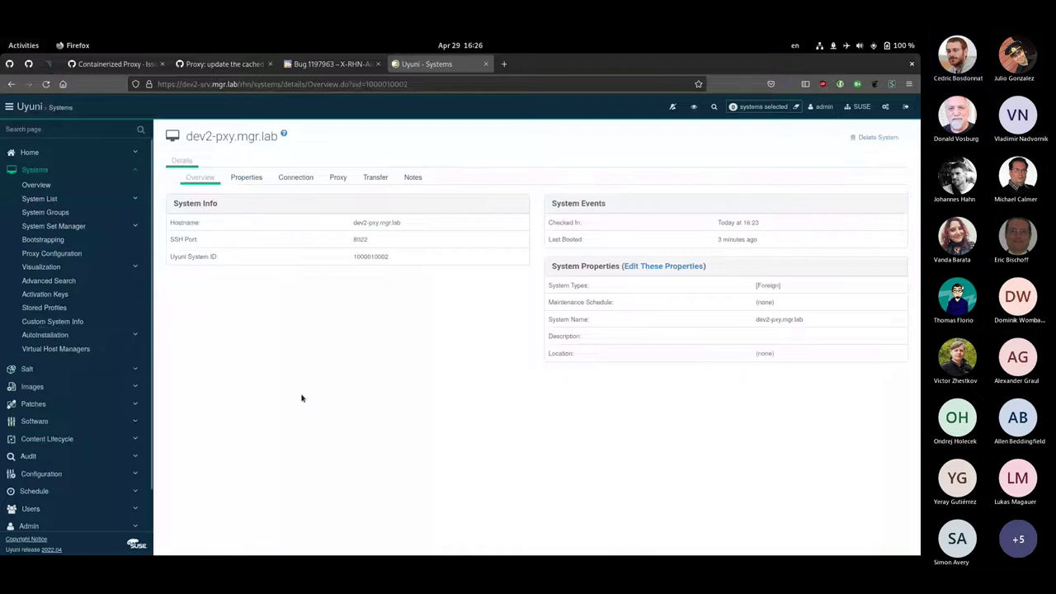
{"action": "double_click", "coordinate": [356, 238]}
{"action": "left_click", "coordinate": [346, 338]}
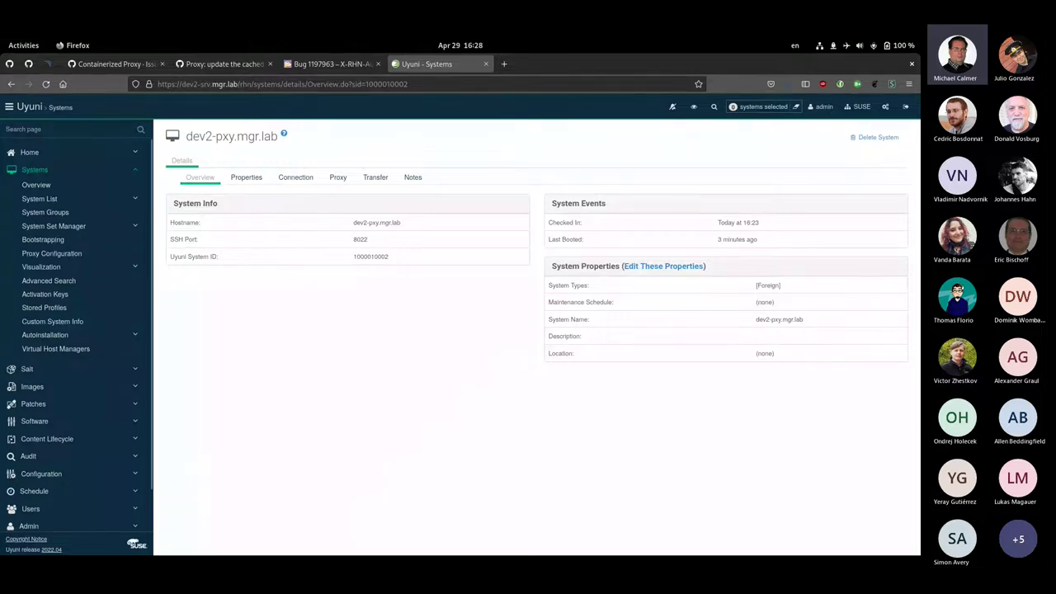
Return to the all-systems list showing dev2-pxy and dev2-pxy-host, then leave Firefox
{"action": "left_click", "coordinate": [33, 199]}
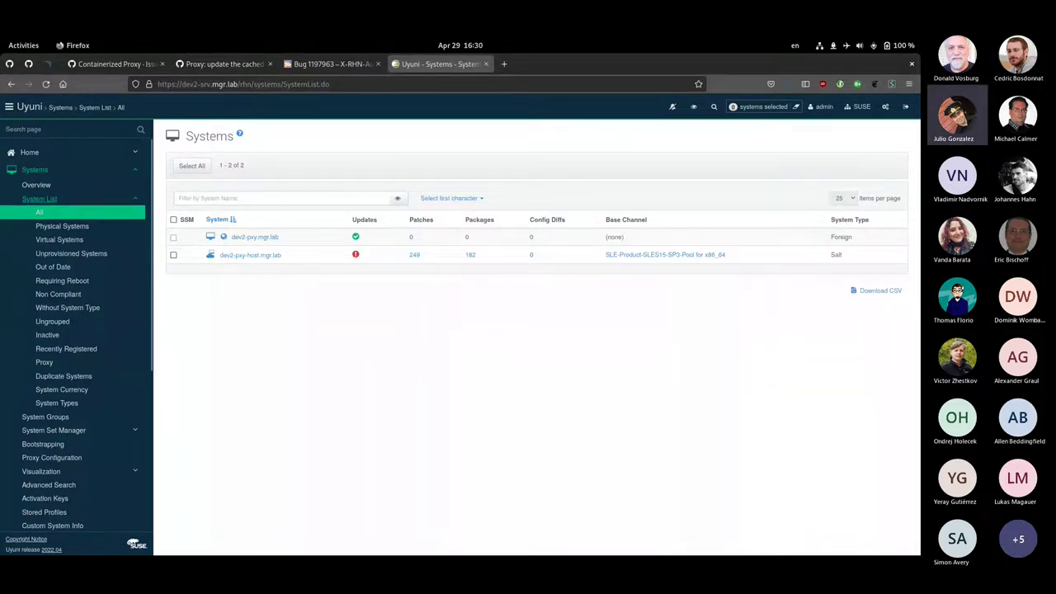
{"action": "key", "text": "alt+Tab"}
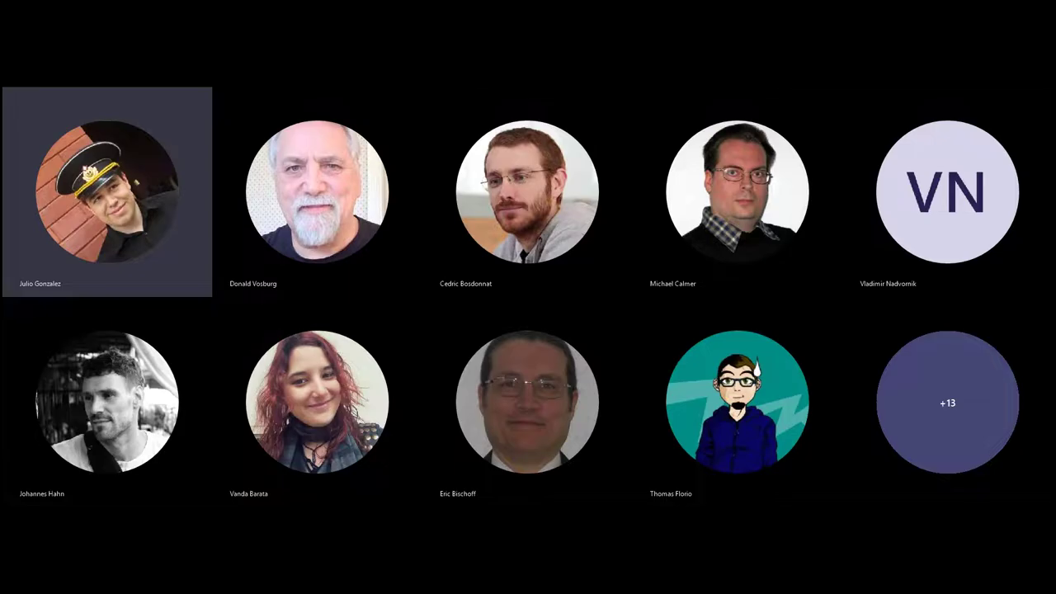
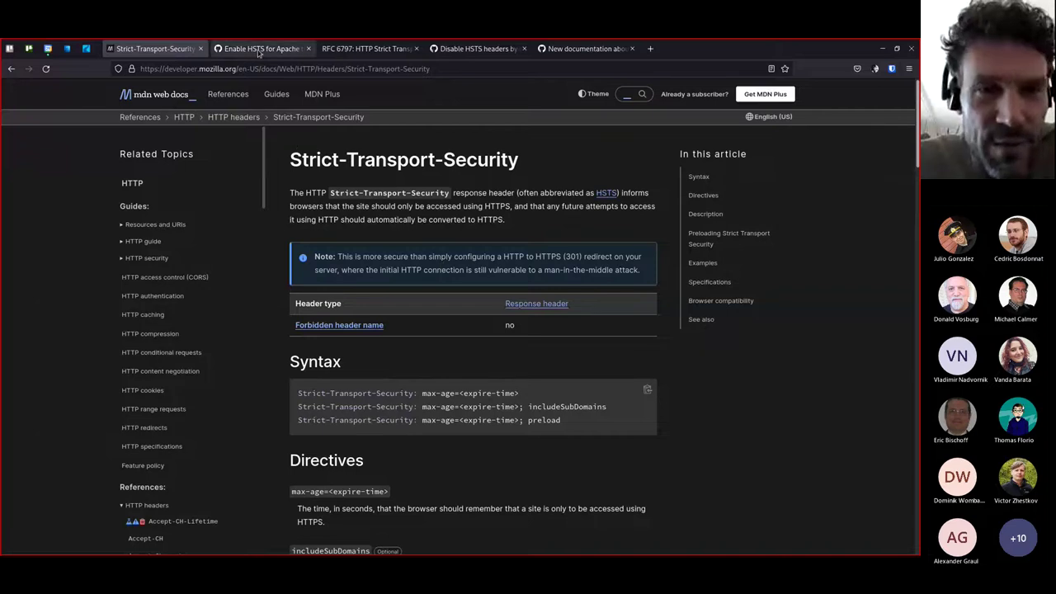
Bring up the 'Enable HSTS for Apache' pull request and zoom the page to 120%
{"action": "left_click", "coordinate": [259, 50]}
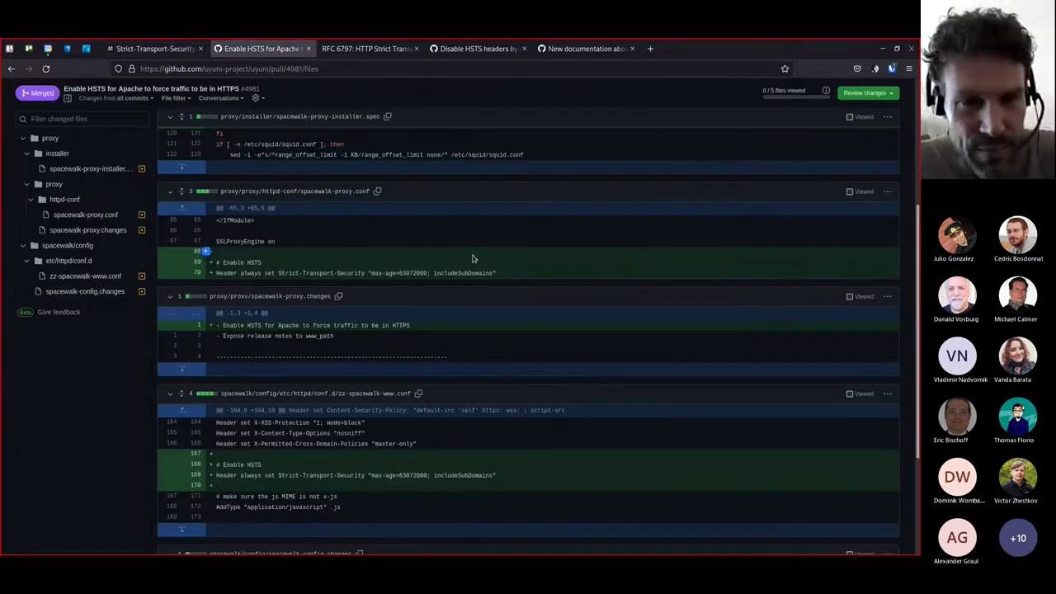
{"action": "scroll", "coordinate": [472, 259], "scroll_direction": "down", "scroll_amount": 2}
{"action": "scroll", "coordinate": [473, 259], "scroll_direction": "up", "scroll_amount": 2}
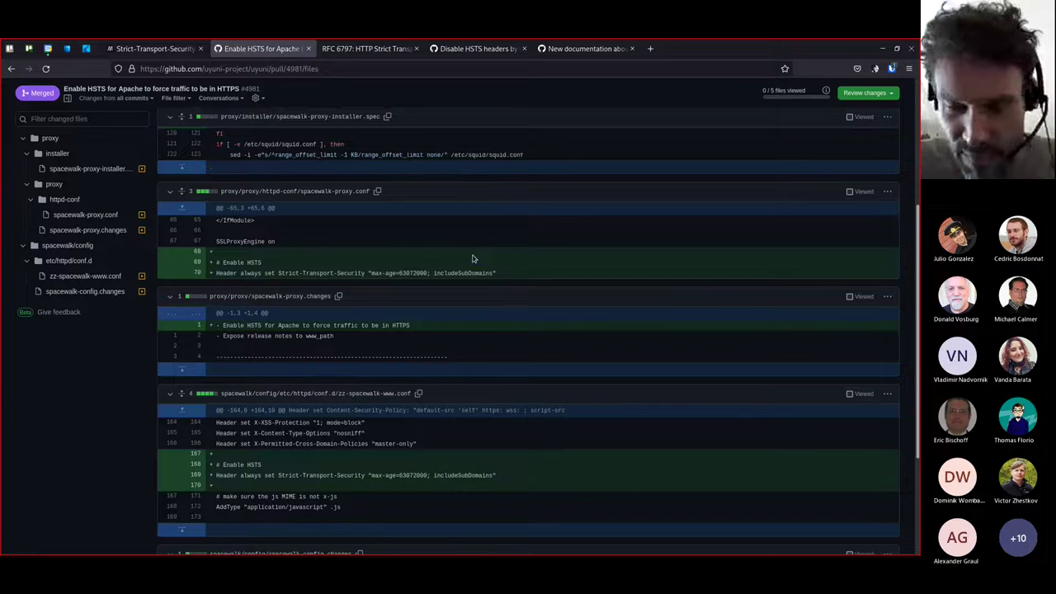
{"action": "key", "text": "ctrl+plus"}
{"action": "key", "text": "ctrl+plus"}
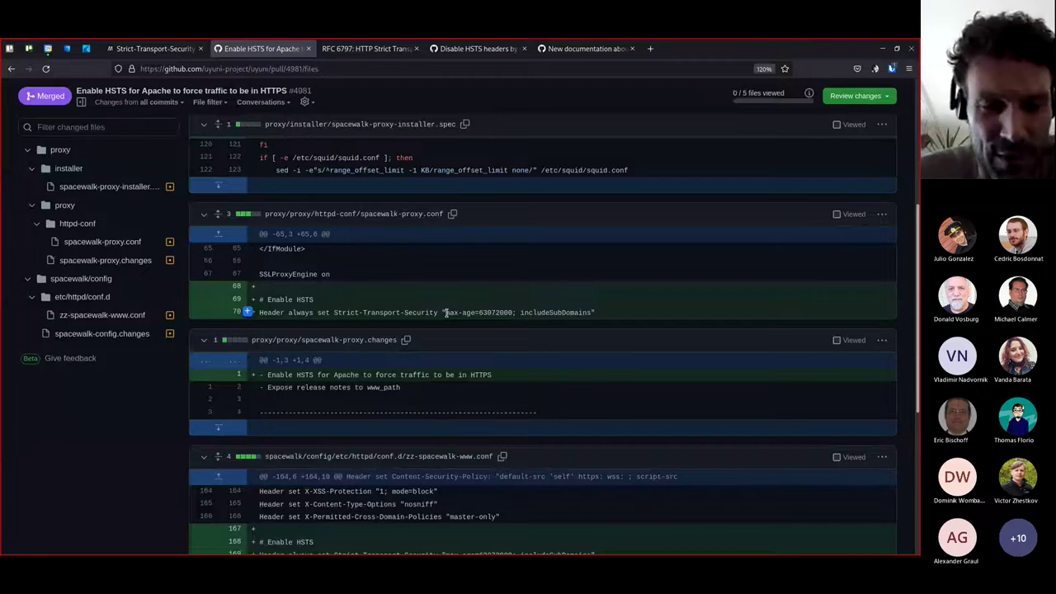
Review the diff adding the Strict-Transport-Security 'max-age=63072000; includeSubDomains' header to both config files
{"action": "scroll", "coordinate": [446, 312], "scroll_direction": "down", "scroll_amount": 1}
{"action": "scroll", "coordinate": [446, 312], "scroll_direction": "down", "scroll_amount": 3}
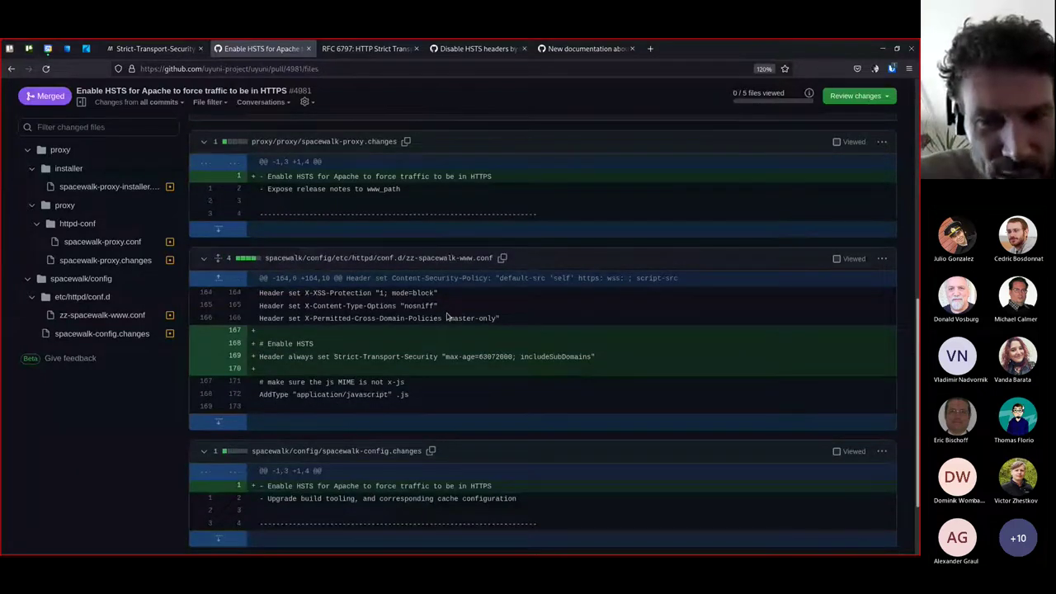
{"action": "scroll", "coordinate": [446, 316], "scroll_direction": "down", "scroll_amount": 2}
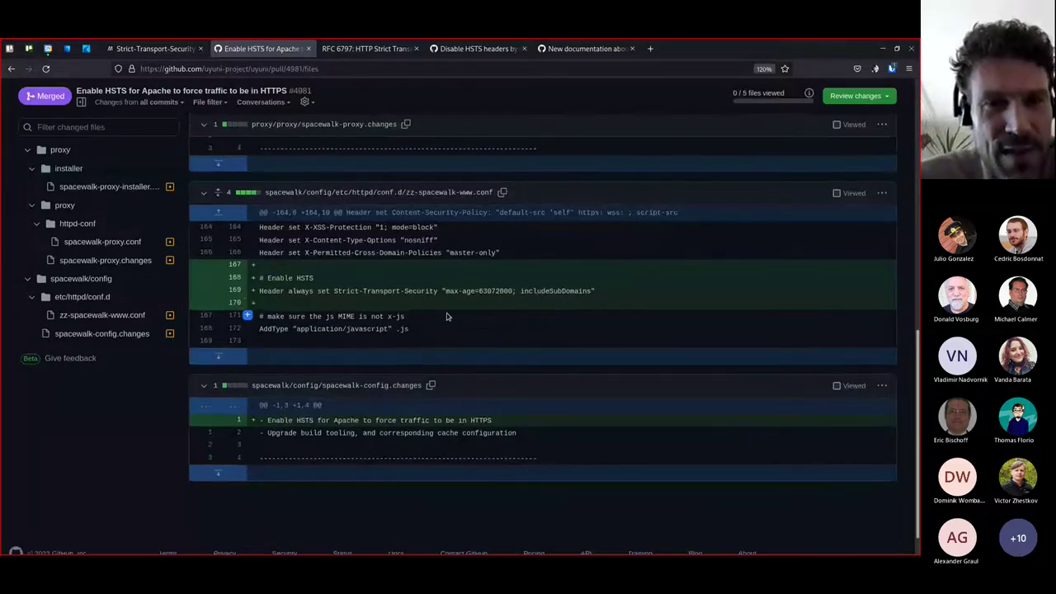
{"action": "scroll", "coordinate": [446, 316], "scroll_direction": "up", "scroll_amount": 10}
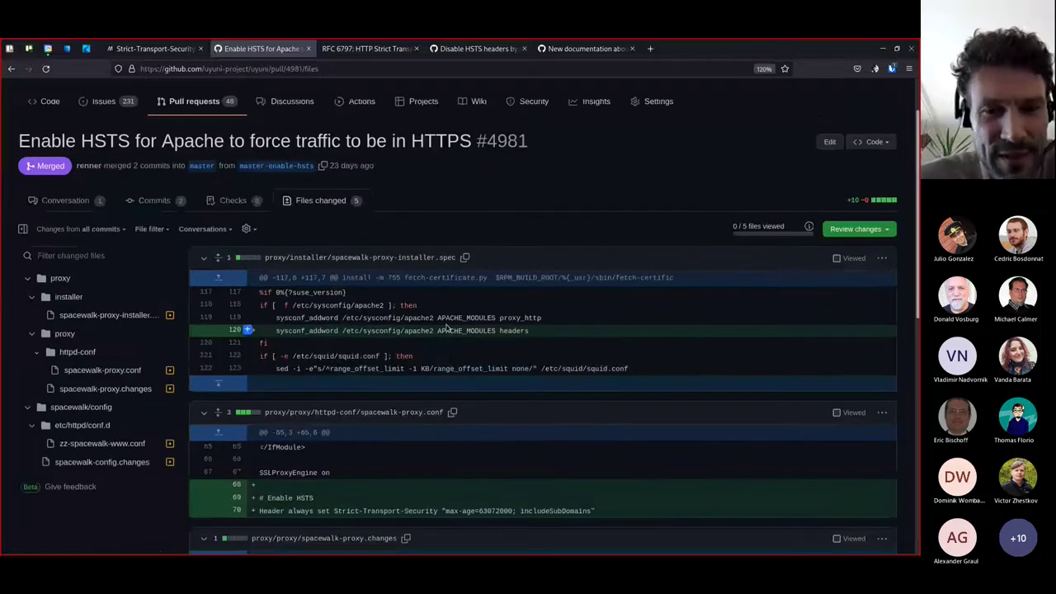
{"action": "scroll", "coordinate": [453, 309], "scroll_direction": "down", "scroll_amount": 2}
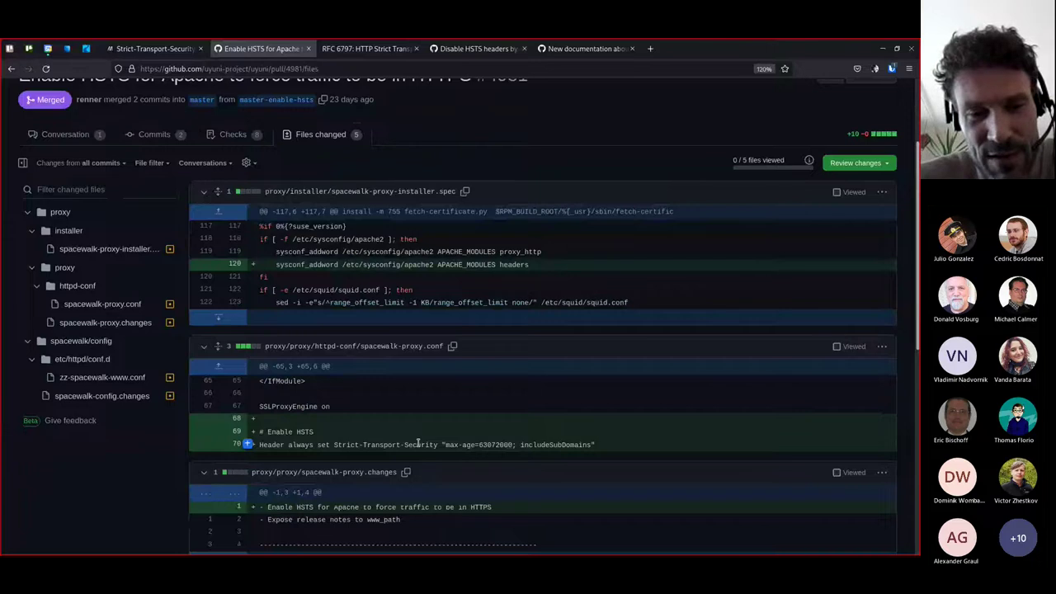
{"action": "scroll", "coordinate": [418, 444], "scroll_direction": "down", "scroll_amount": 3}
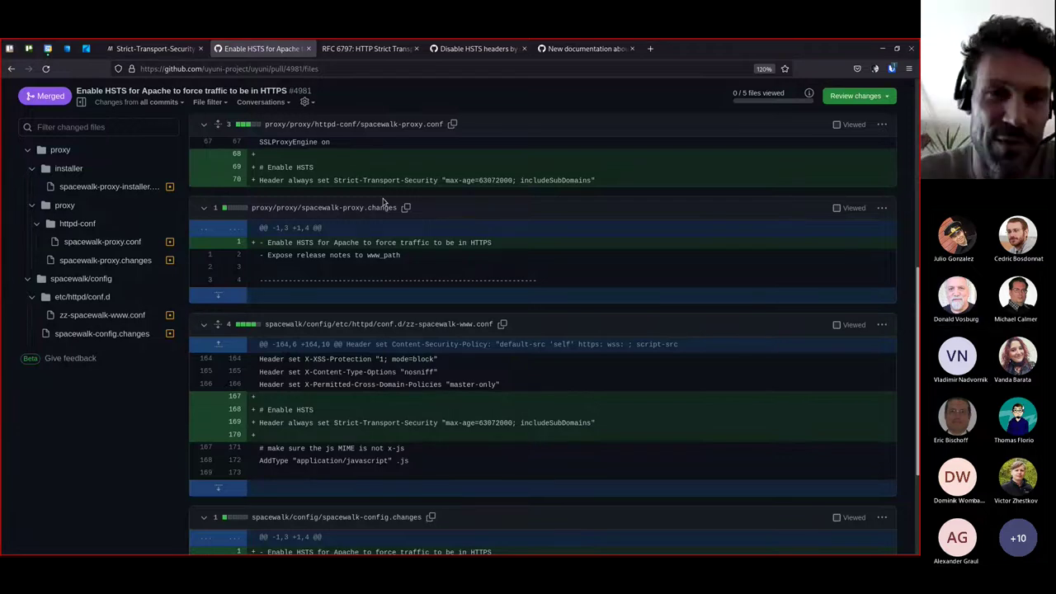
Read RFC 6797 section 11.3 on self-signed certificates, highlighting 'its', then go to Disable HSTS headers
{"action": "left_click", "coordinate": [365, 50]}
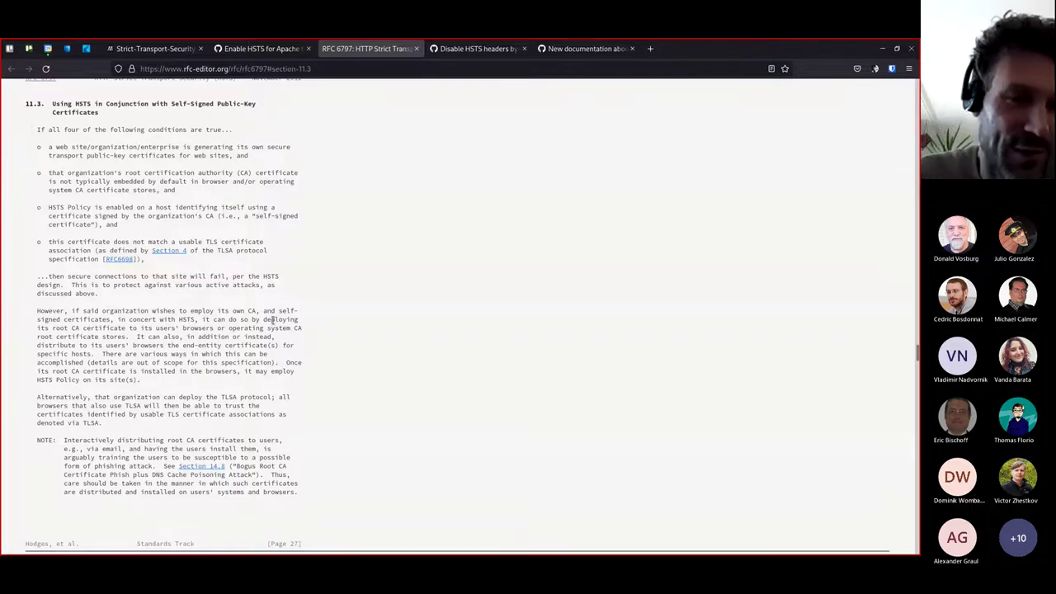
{"action": "left_click_drag", "start_coordinate": [217, 311], "coordinate": [257, 311]}
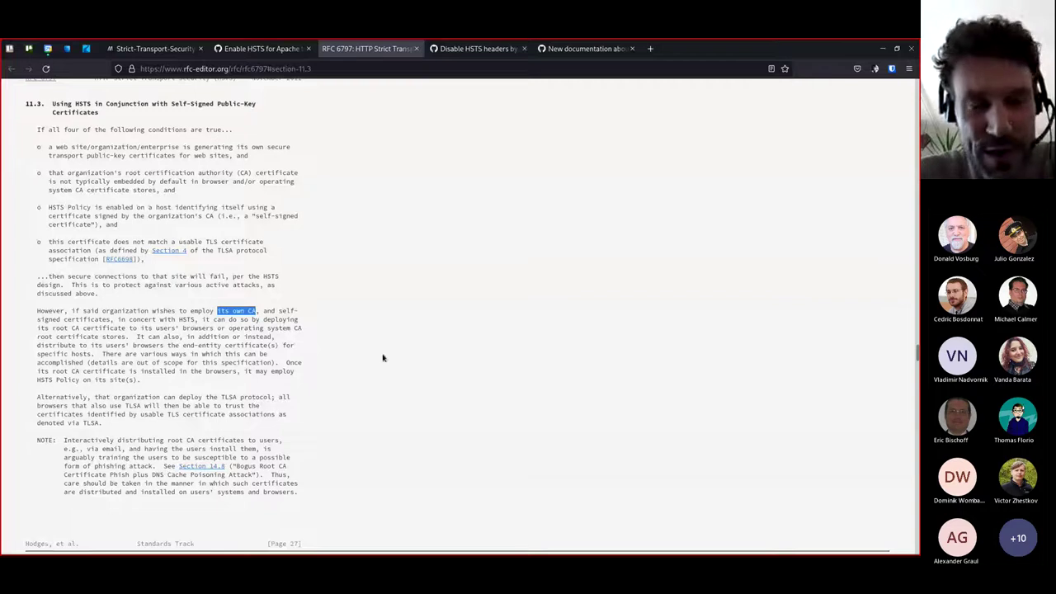
{"action": "left_click", "coordinate": [471, 49]}
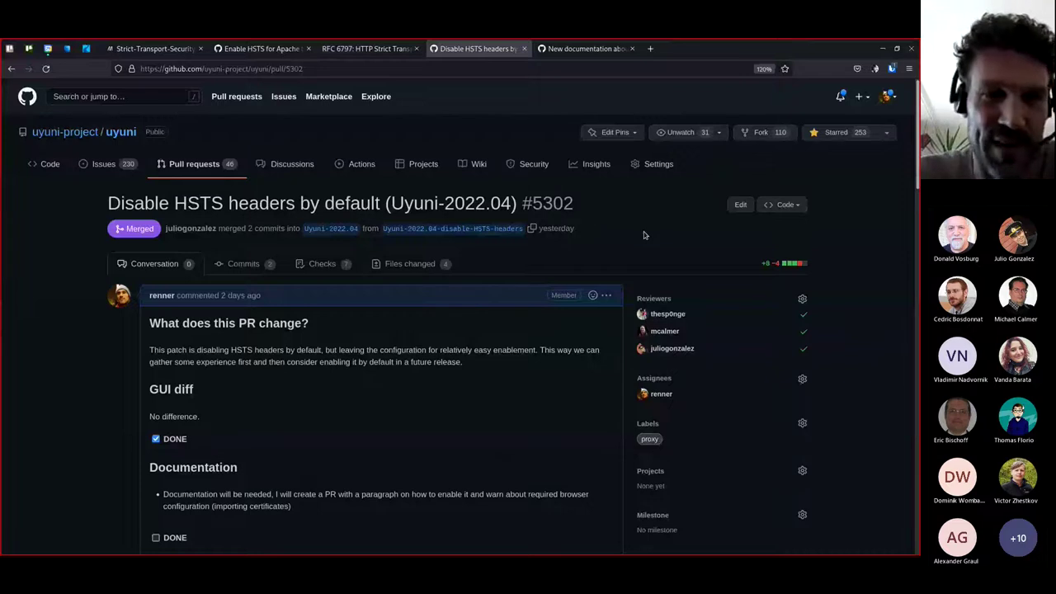
Show PR #5302's changed files, where the Strict-Transport-Security header lines are commented out
{"action": "scroll", "coordinate": [528, 265], "scroll_direction": "down", "scroll_amount": 1}
{"action": "left_click", "coordinate": [423, 198]}
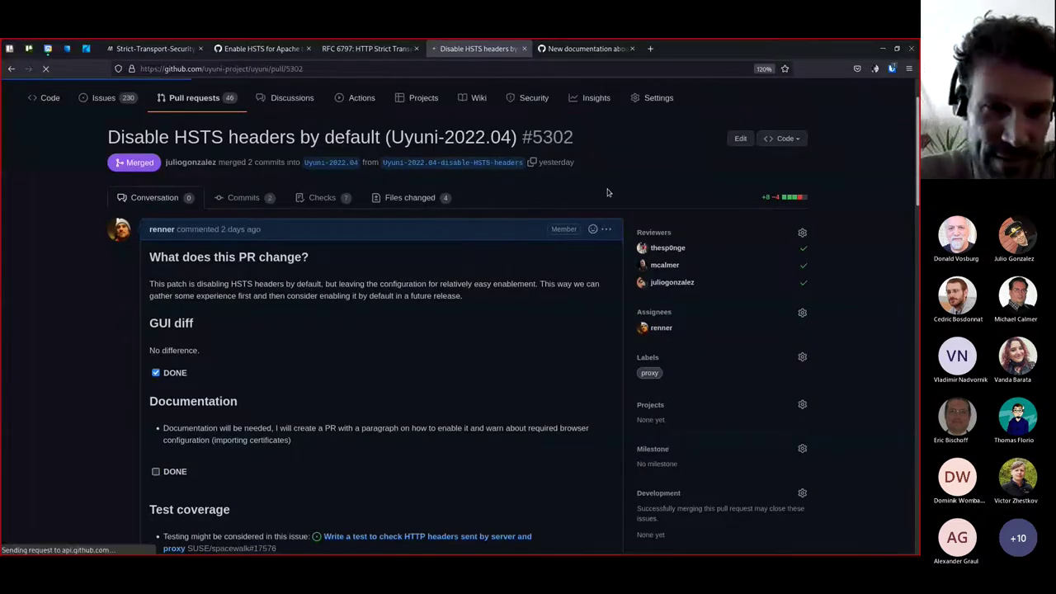
{"action": "scroll", "coordinate": [611, 202], "scroll_direction": "down", "scroll_amount": 1}
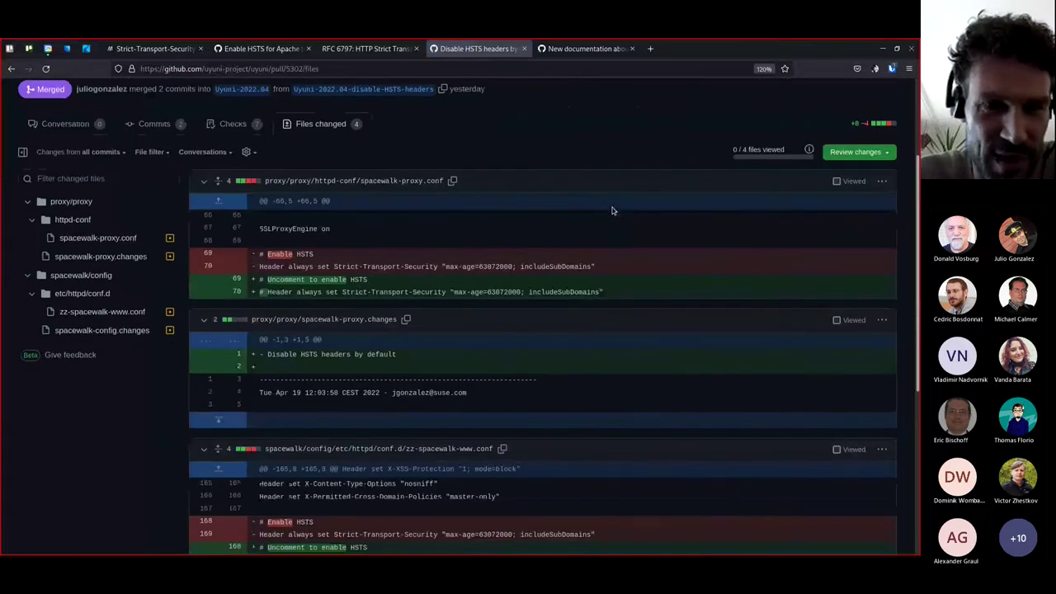
{"action": "scroll", "coordinate": [611, 210], "scroll_direction": "down", "scroll_amount": 1}
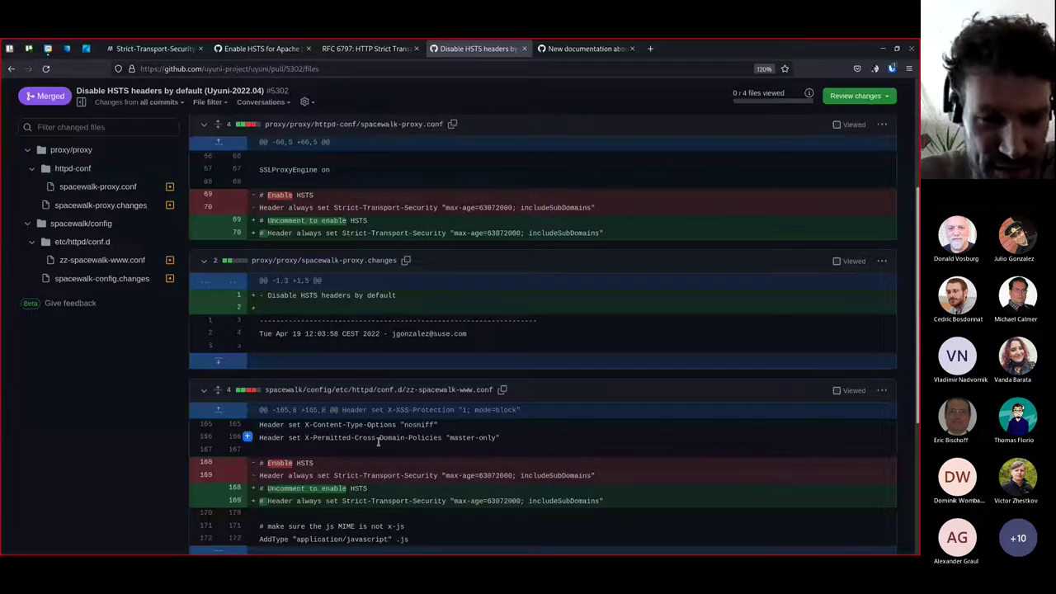
{"action": "scroll", "coordinate": [378, 441], "scroll_direction": "down", "scroll_amount": 2}
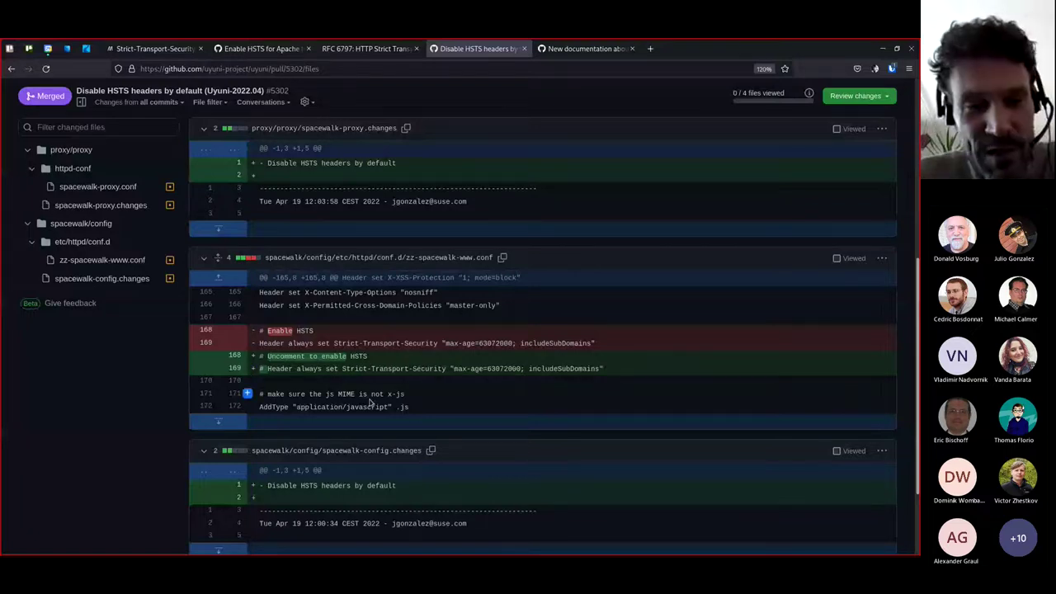
{"action": "scroll", "coordinate": [428, 407], "scroll_direction": "up", "scroll_amount": 1}
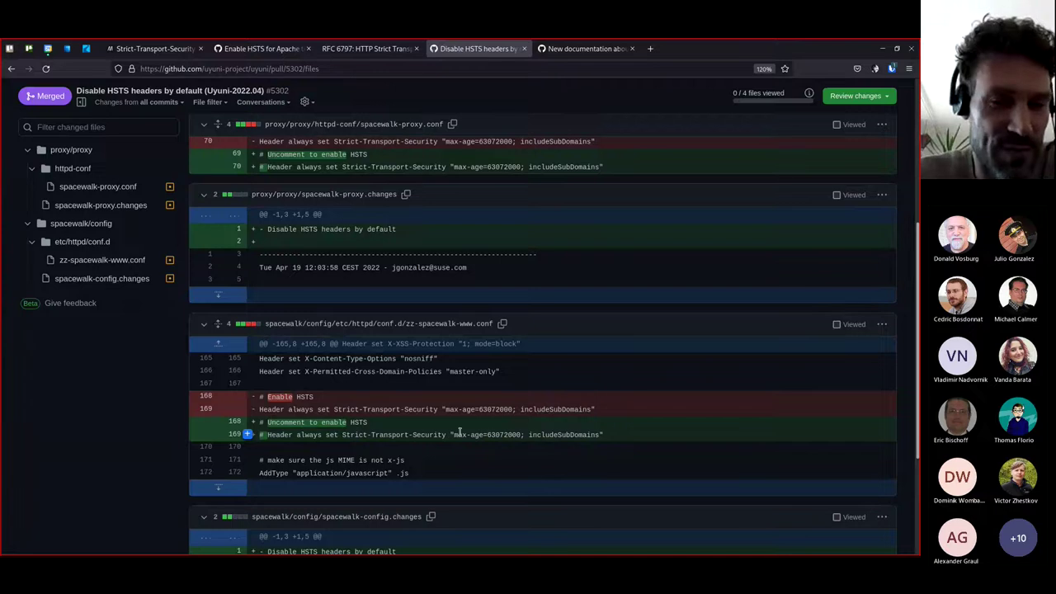
{"action": "scroll", "coordinate": [458, 432], "scroll_direction": "down", "scroll_amount": 1}
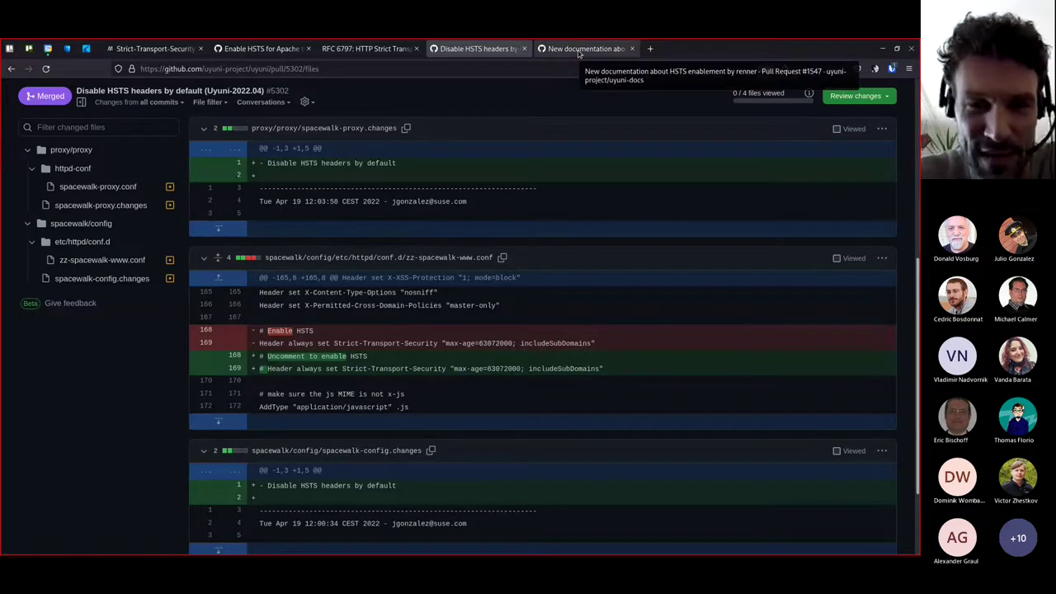
View ssl-certs-hsts.adoc as a rendered page in the HSTS documentation pull request, then return to Teams
{"action": "left_click", "coordinate": [580, 51]}
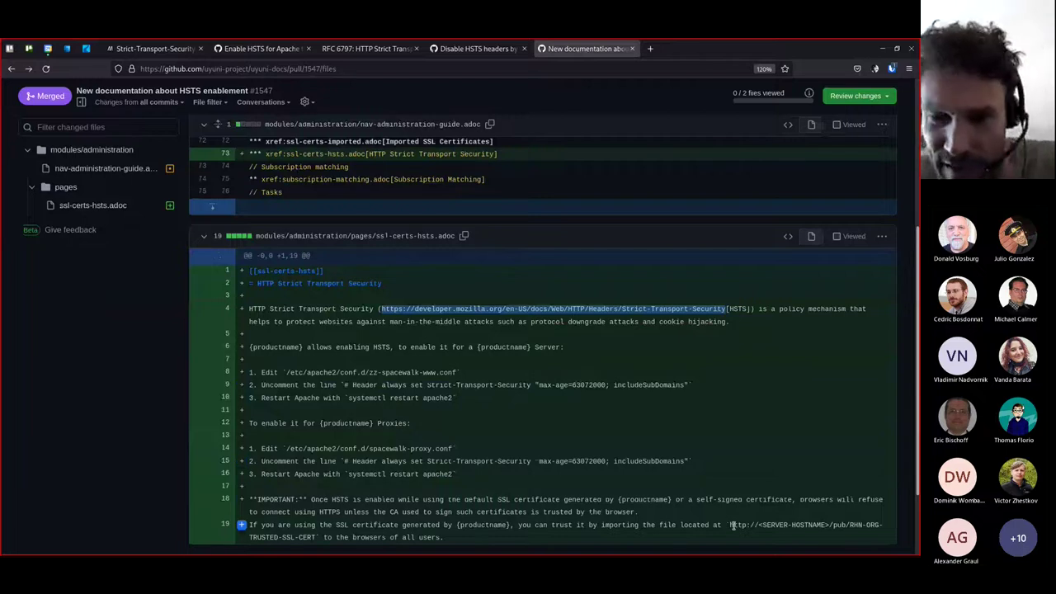
{"action": "scroll", "coordinate": [627, 393], "scroll_direction": "down", "scroll_amount": 3}
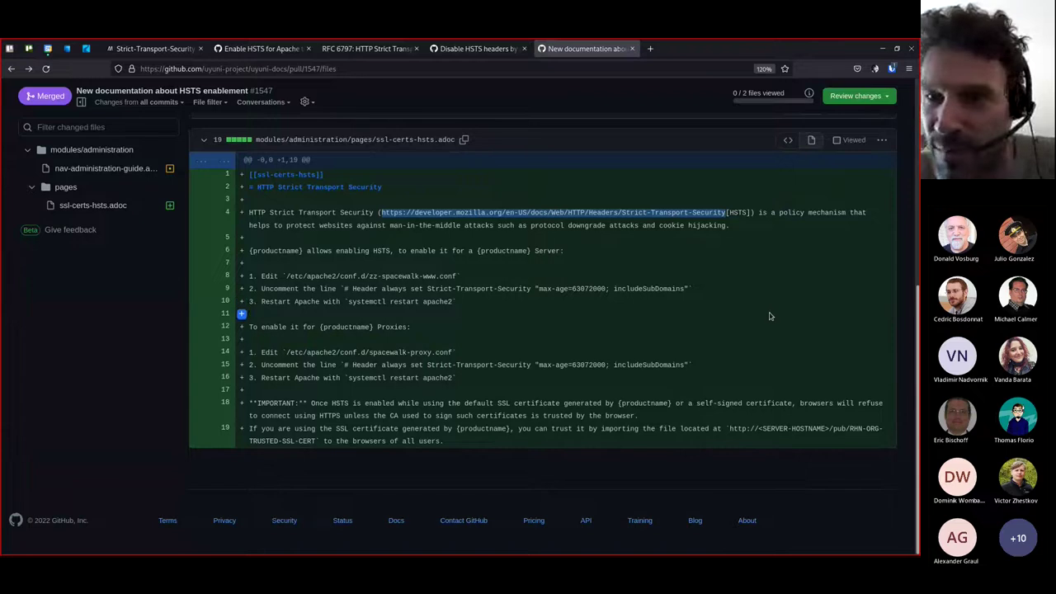
{"action": "left_click", "coordinate": [812, 141]}
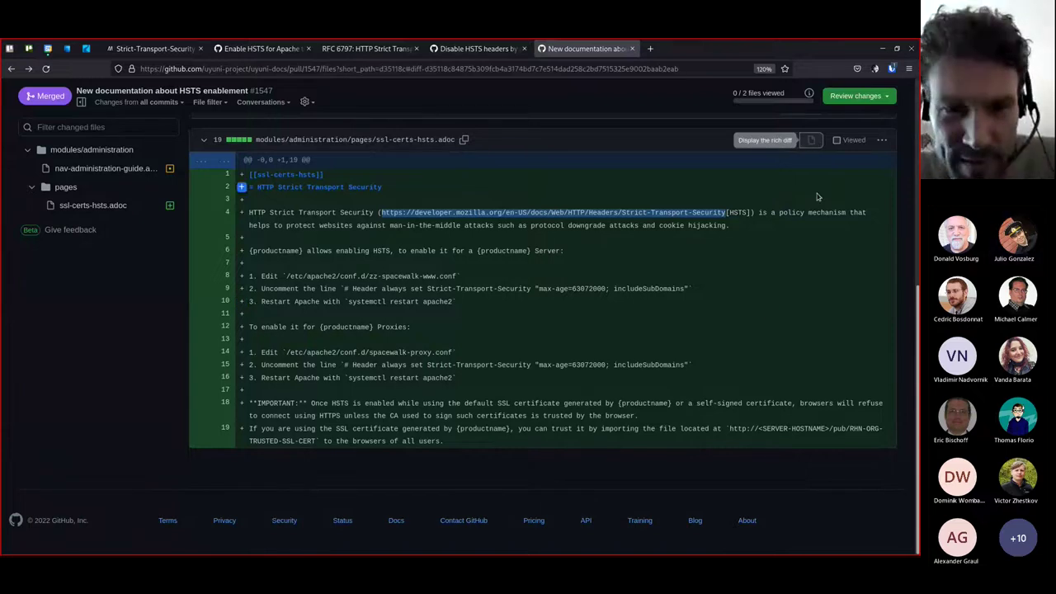
{"action": "scroll", "coordinate": [547, 417], "scroll_direction": "down", "scroll_amount": 2}
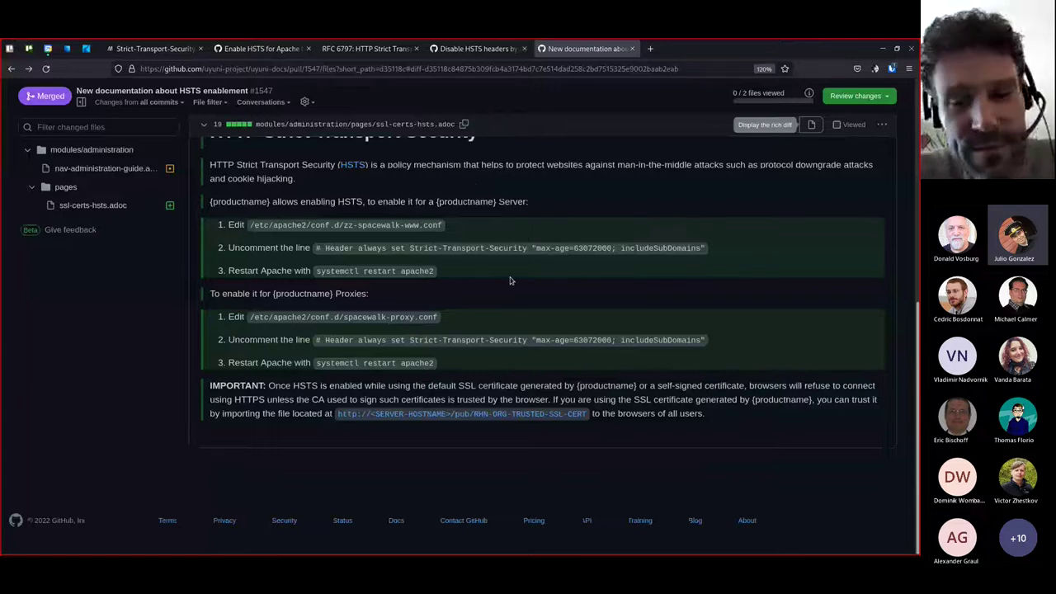
{"action": "scroll", "coordinate": [522, 328], "scroll_direction": "up", "scroll_amount": 2}
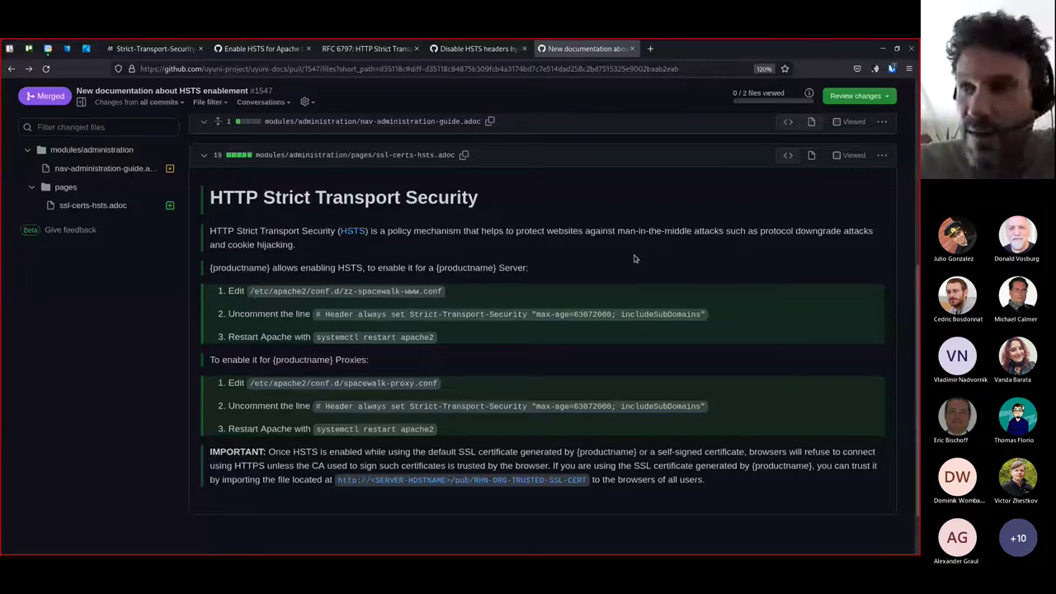
{"action": "key", "text": "alt+Tab"}
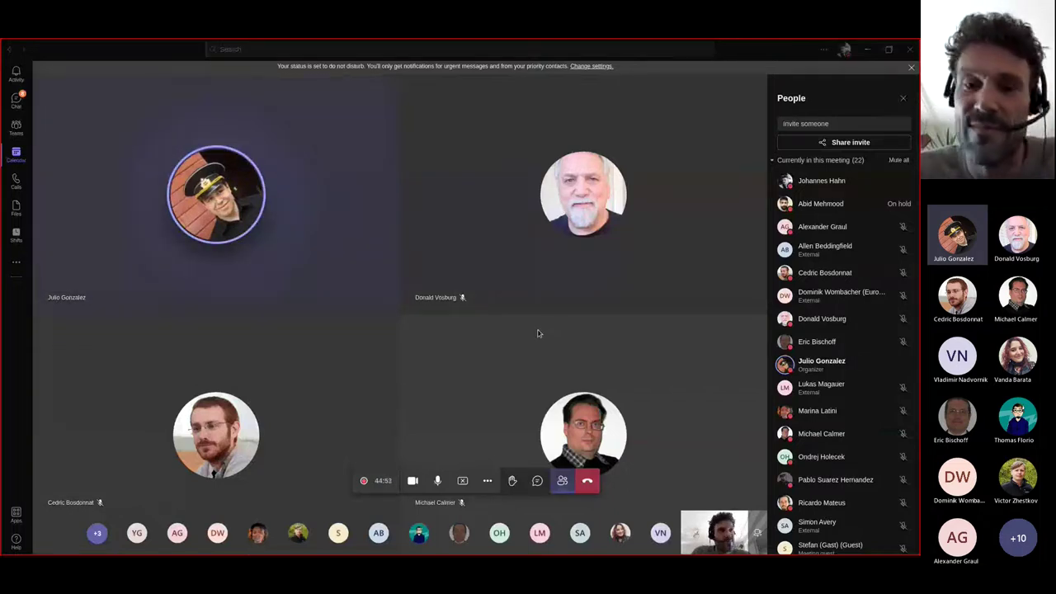
Return from Teams to the browser showing the rendered HSTS documentation page
{"action": "key", "text": "alt+Tab"}
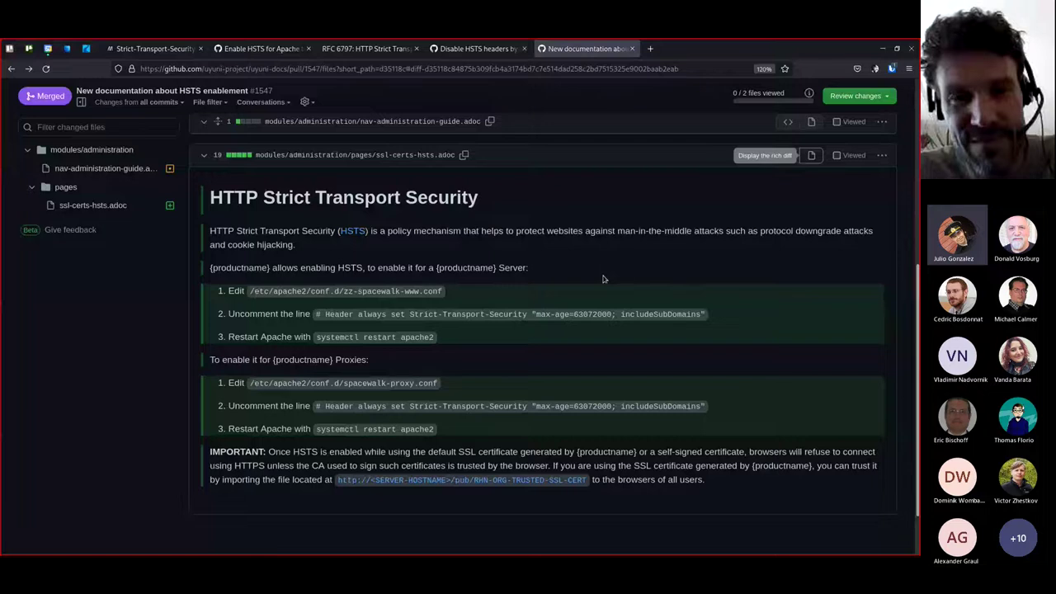
Scroll through the rendered HSTS documentation once more, then go back to the Teams meeting
{"action": "scroll", "coordinate": [603, 279], "scroll_direction": "down", "scroll_amount": 2}
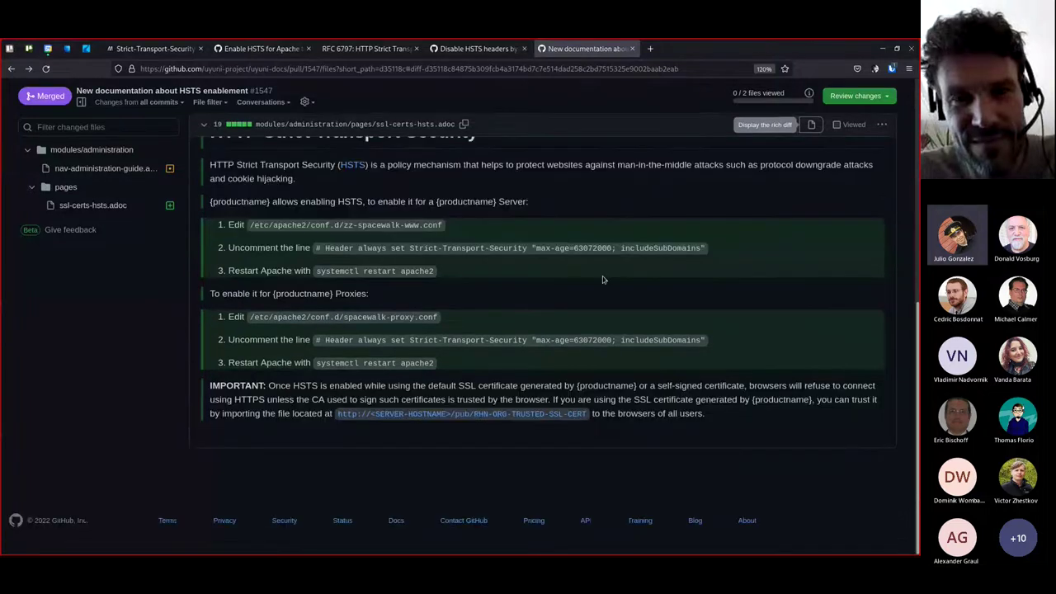
{"action": "scroll", "coordinate": [604, 280], "scroll_direction": "up", "scroll_amount": 2}
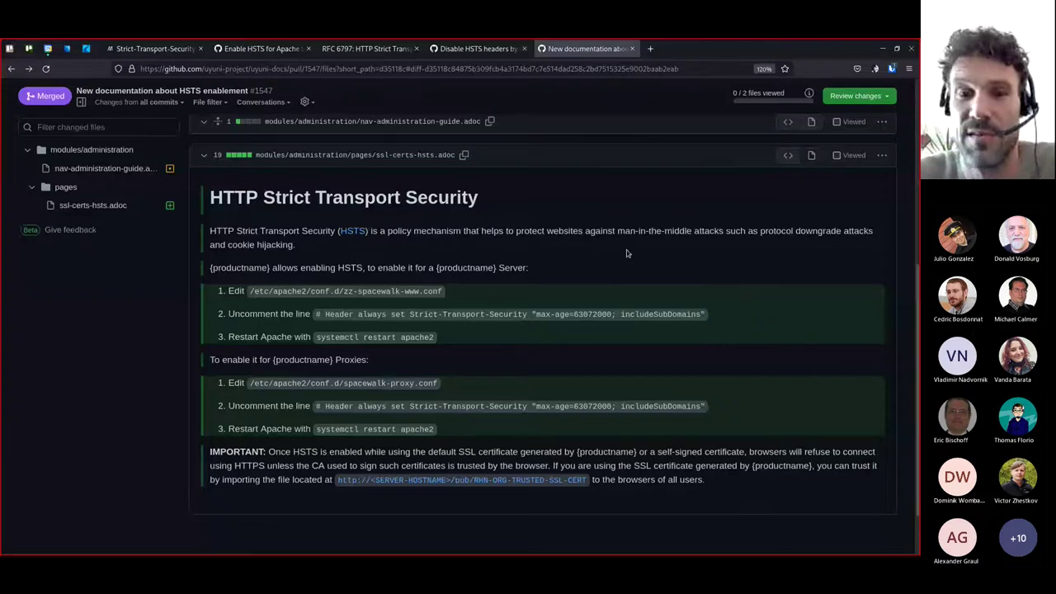
{"action": "key", "text": "alt+Tab"}
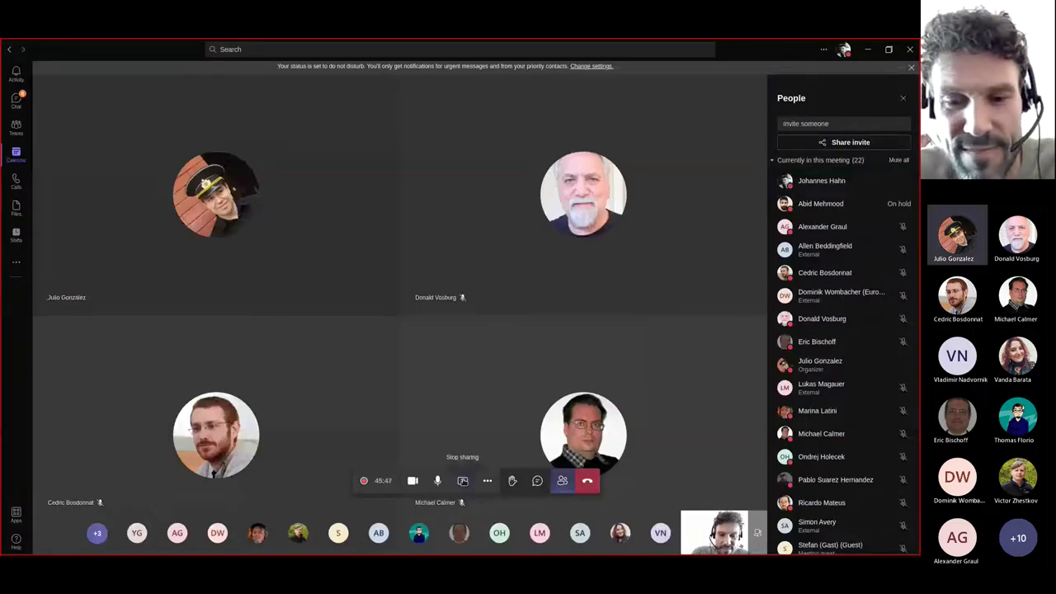
End the screen share from the Teams meeting toolbar
{"action": "left_click", "coordinate": [463, 481]}
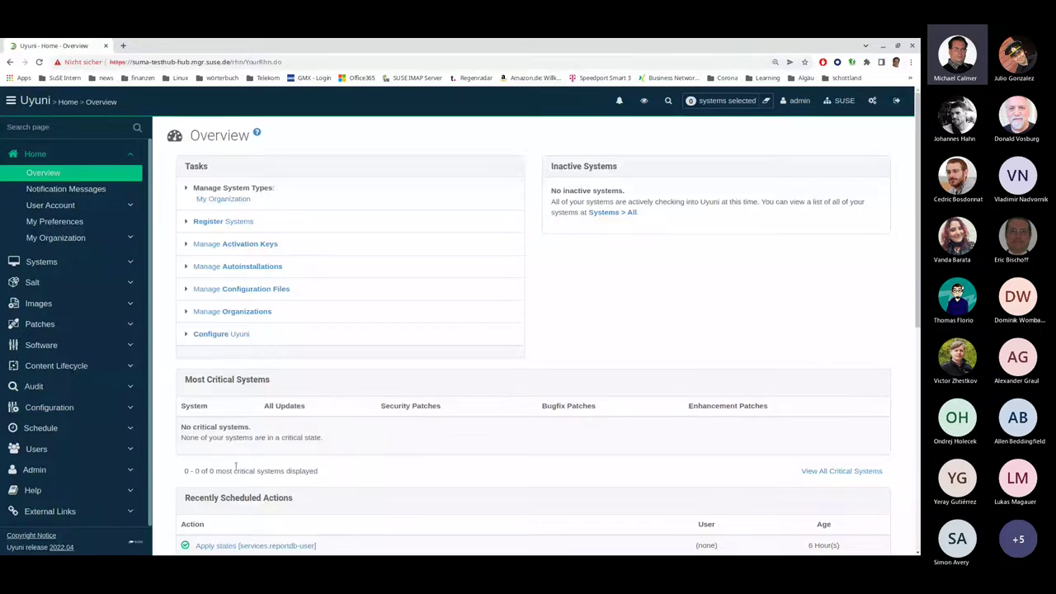
Open System Overview listing the Salt systems suma-testhub-prh1 and suma-testhub-prh2
{"action": "left_click", "coordinate": [57, 264]}
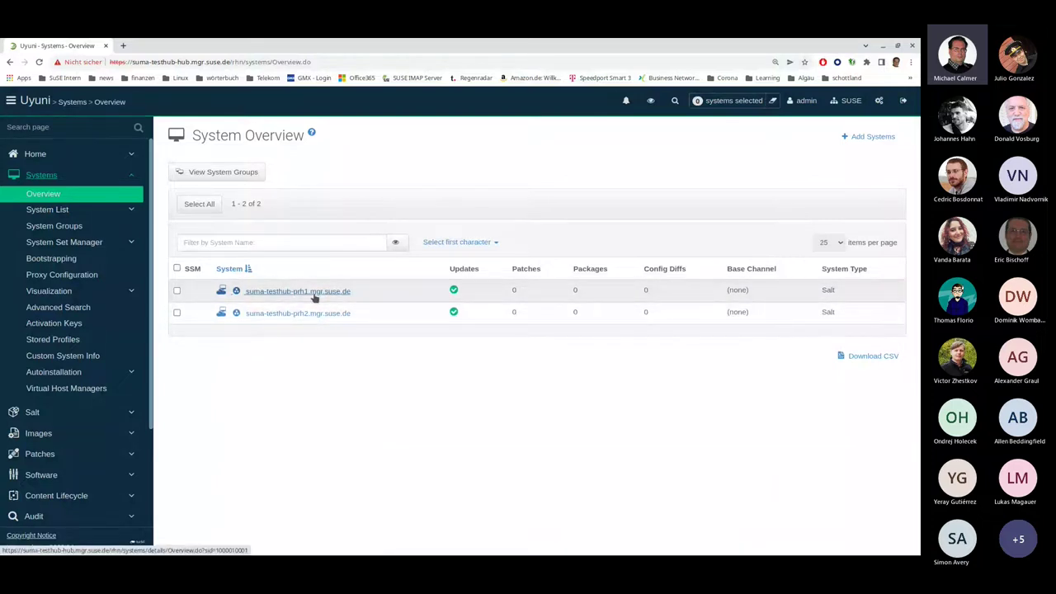
Show suma-testhub-prh1's Peripheral Server details: reportdb on port 5432, version 4.3.0-1
{"action": "left_click", "coordinate": [313, 297]}
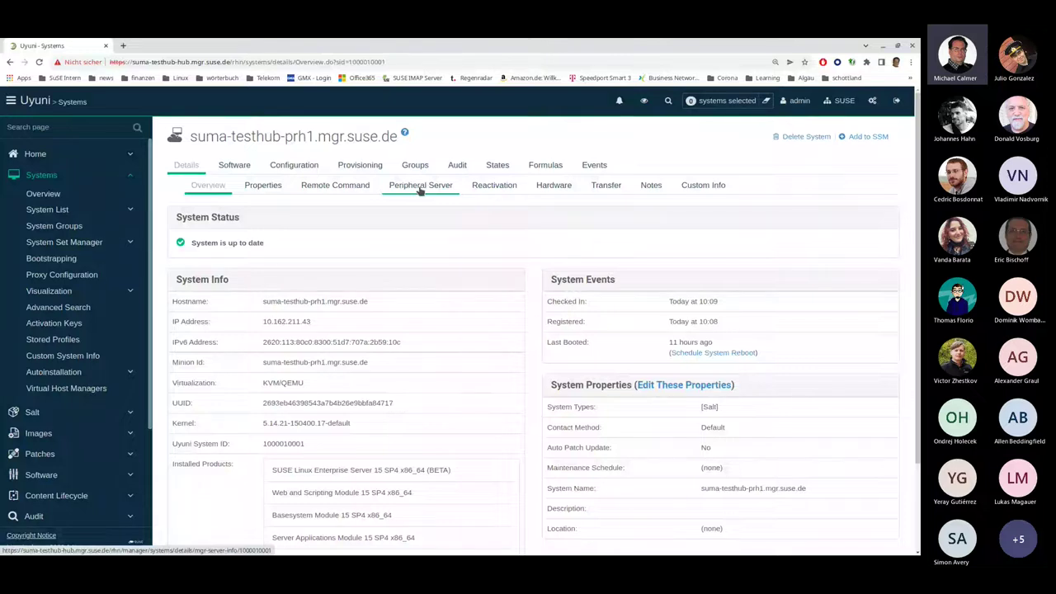
{"action": "left_click", "coordinate": [421, 188]}
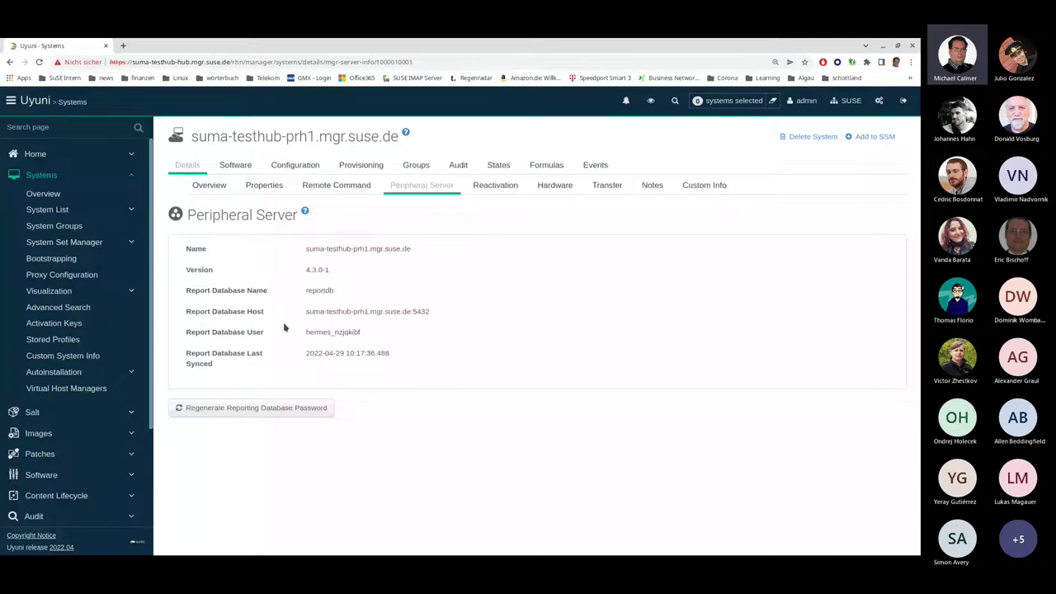
Regenerate the reporting database password for suma-testhub-prh1 and open its event history
{"action": "double_click", "coordinate": [319, 290]}
{"action": "left_click", "coordinate": [353, 311]}
{"action": "left_click", "coordinate": [272, 409]}
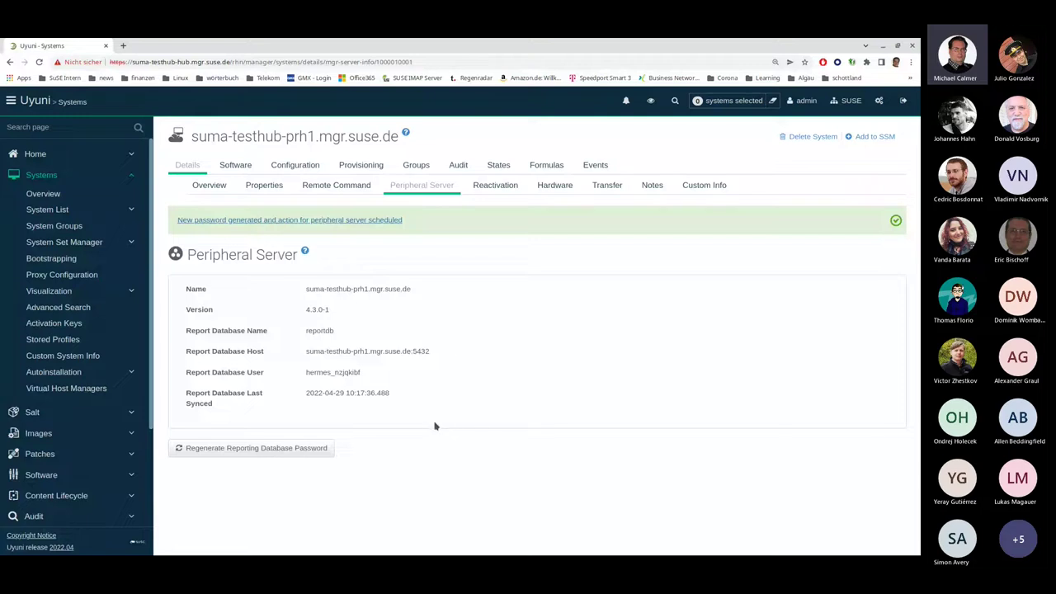
{"action": "left_click", "coordinate": [337, 221]}
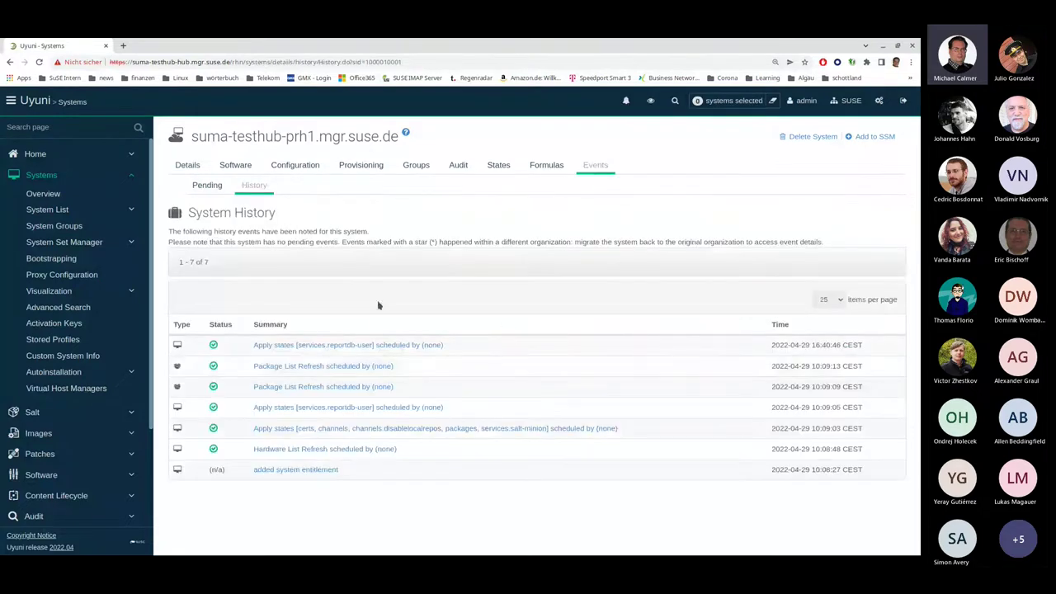
Review the services.reportdb-user state run details, then open Admin > Task Schedules
{"action": "left_click", "coordinate": [337, 346]}
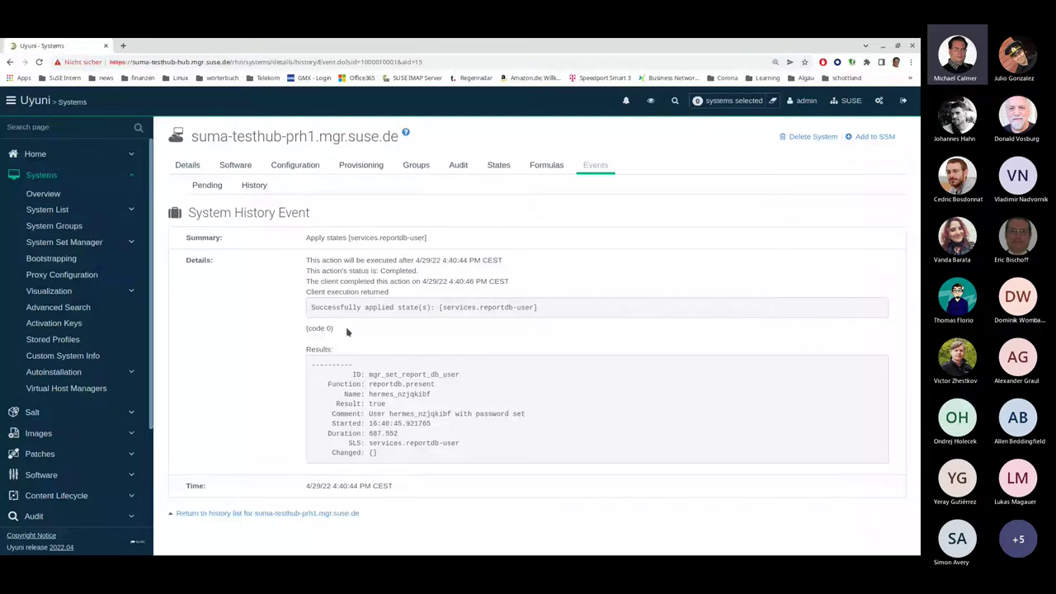
{"action": "scroll", "coordinate": [4, 440], "scroll_direction": "down", "scroll_amount": 3}
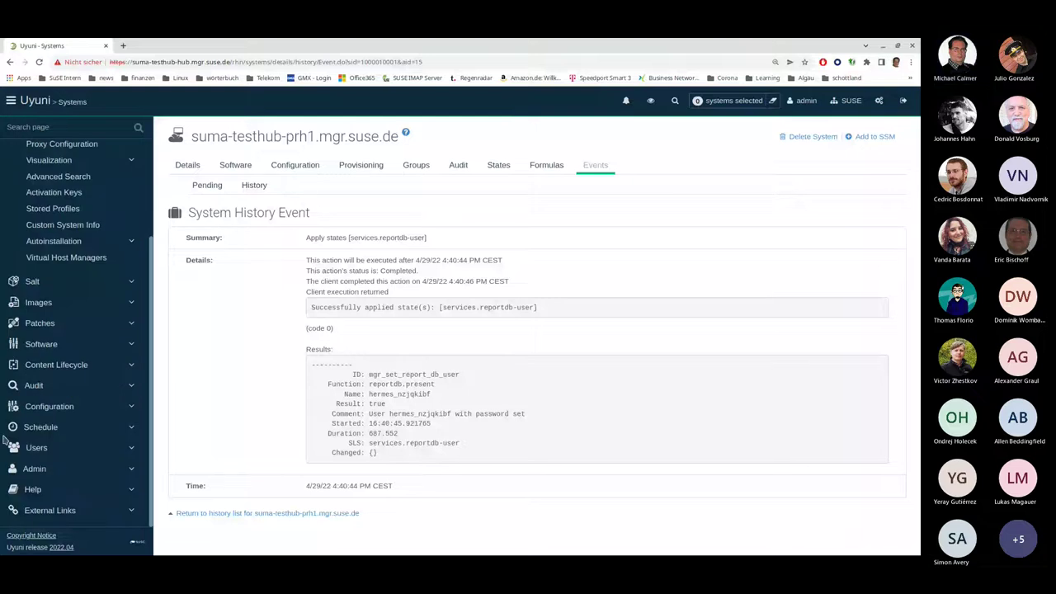
{"action": "left_click", "coordinate": [129, 466]}
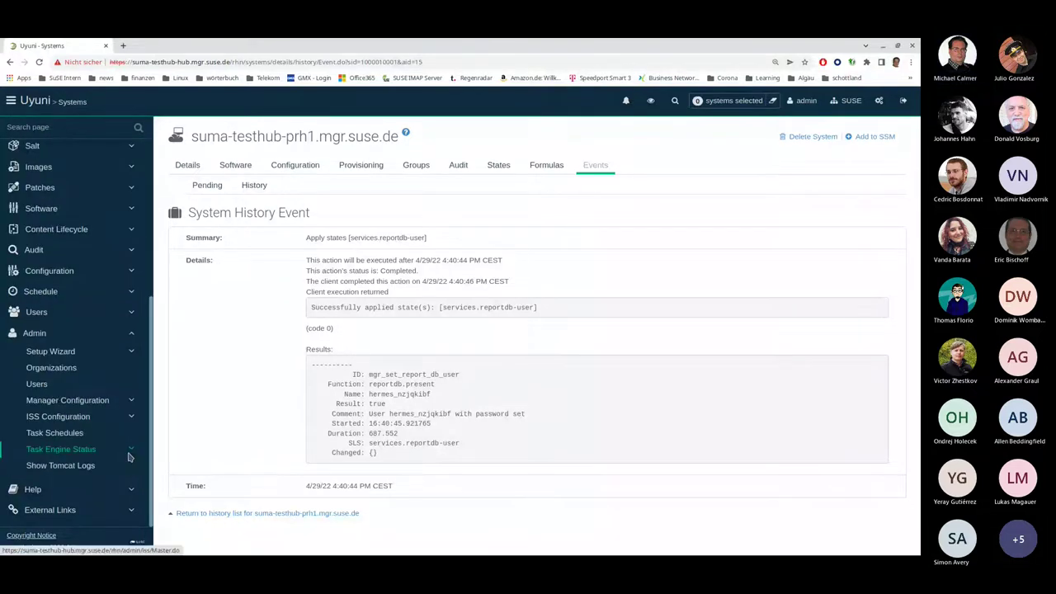
{"action": "left_click", "coordinate": [124, 434]}
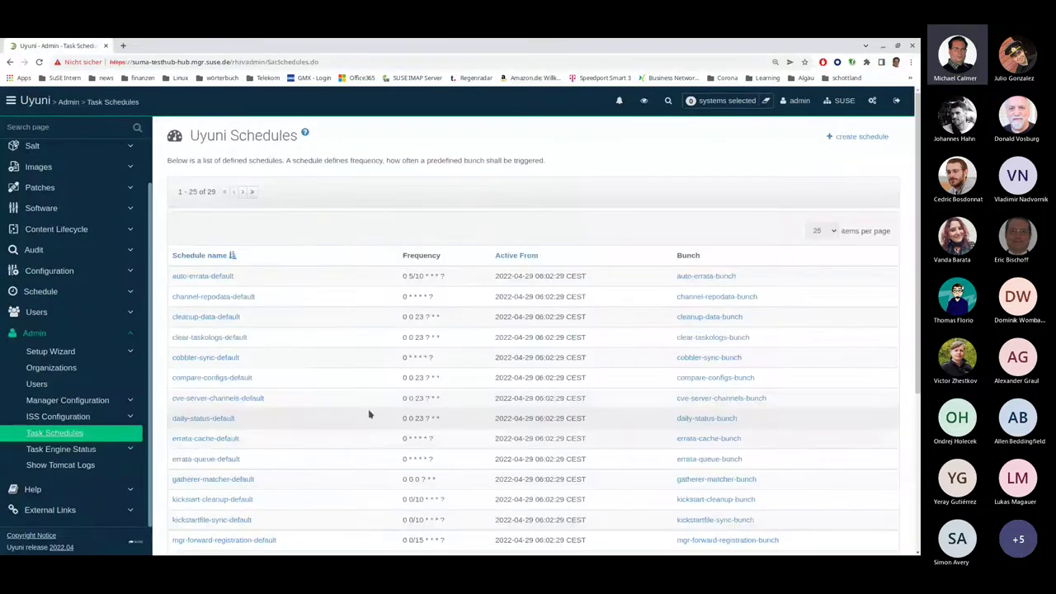
Jump to the last schedules page (26–29) showing update-reporting-default with mgr-update-reporting-bunch
{"action": "left_click", "coordinate": [242, 192]}
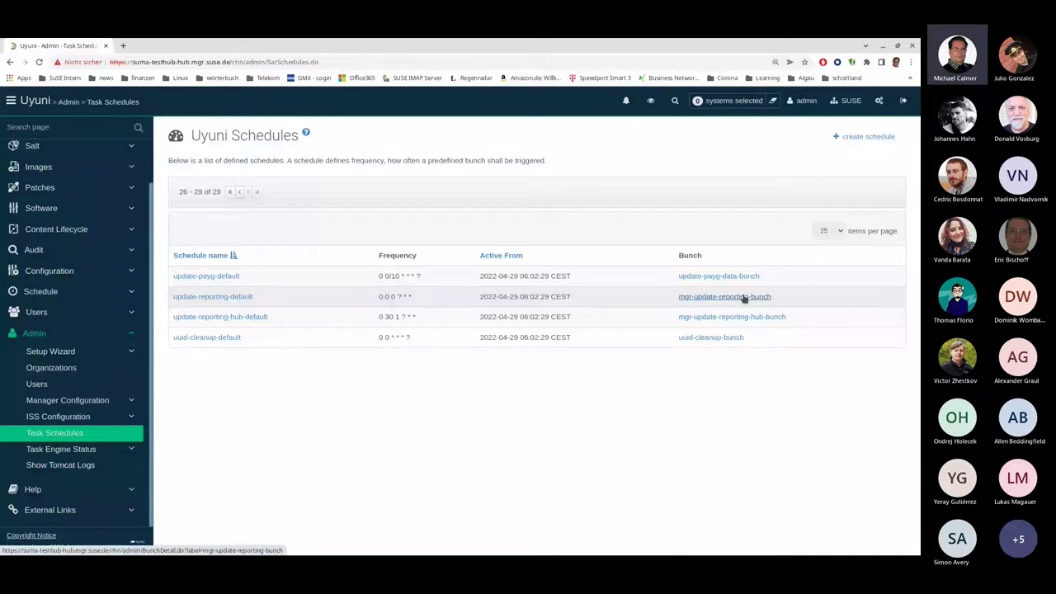
Run mgr-update-reporting-bunch once, refresh to confirm it finished, and return to Task Schedules
{"action": "left_click", "coordinate": [744, 298]}
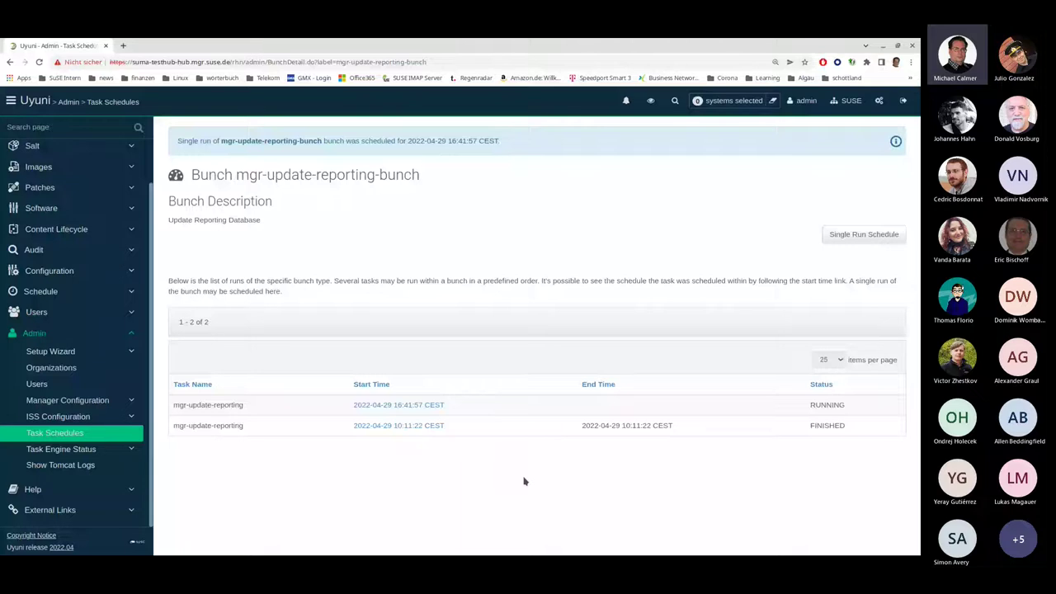
{"action": "key", "text": "F5"}
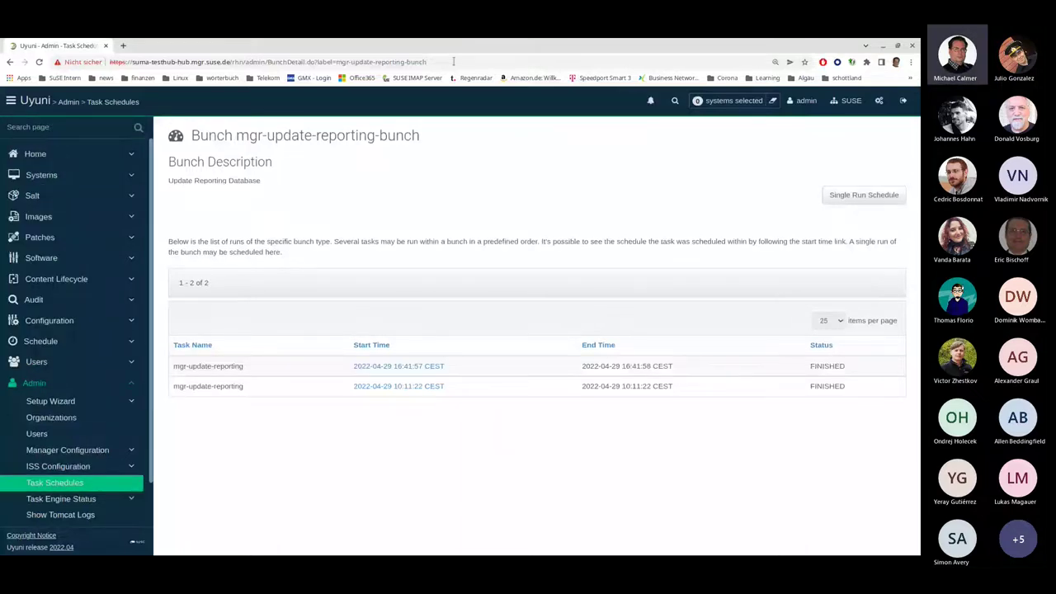
{"action": "left_click", "coordinate": [68, 484]}
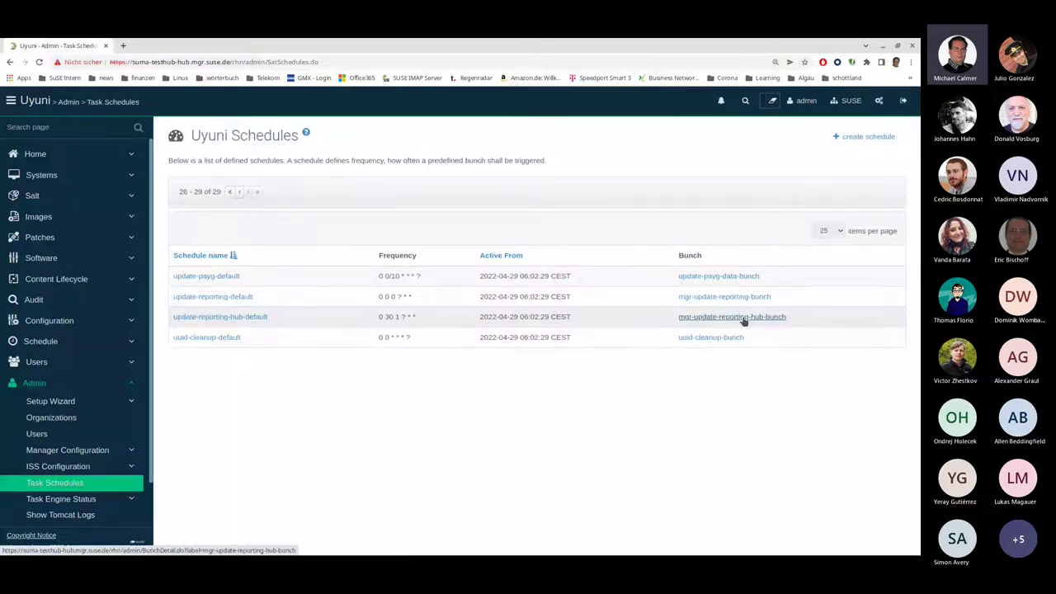
Schedule a single run of mgr-update-reporting-hub-bunch and refresh until its third finished run appears
{"action": "left_click", "coordinate": [741, 318]}
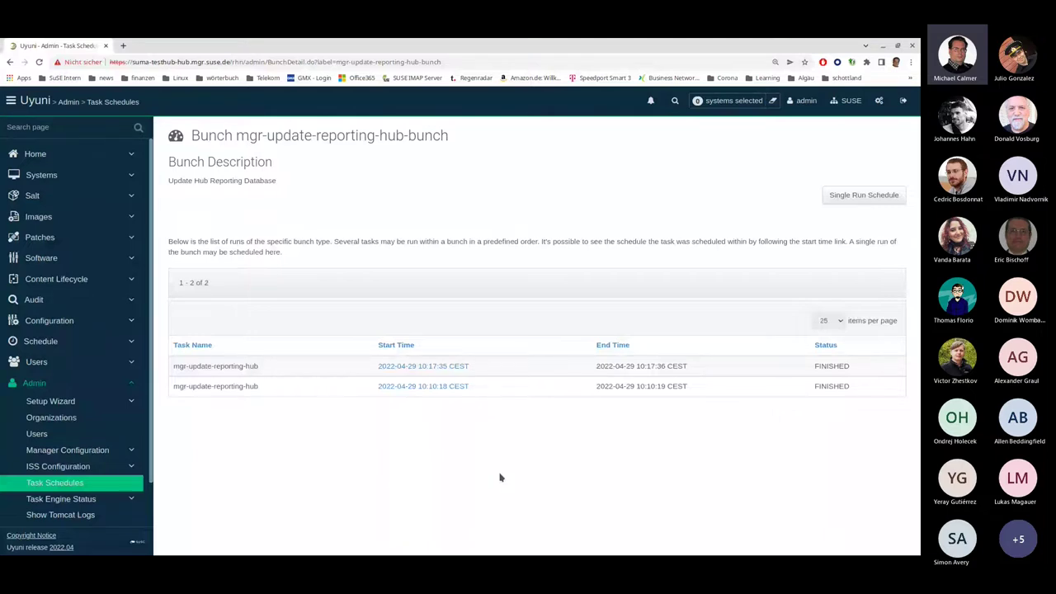
{"action": "left_click", "coordinate": [848, 195]}
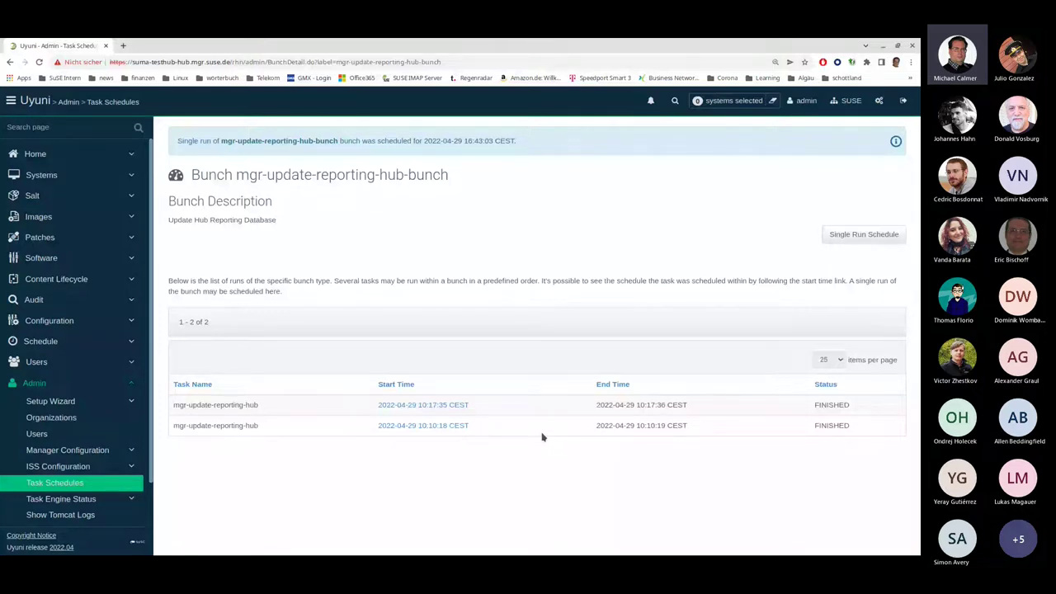
{"action": "key", "text": "F5"}
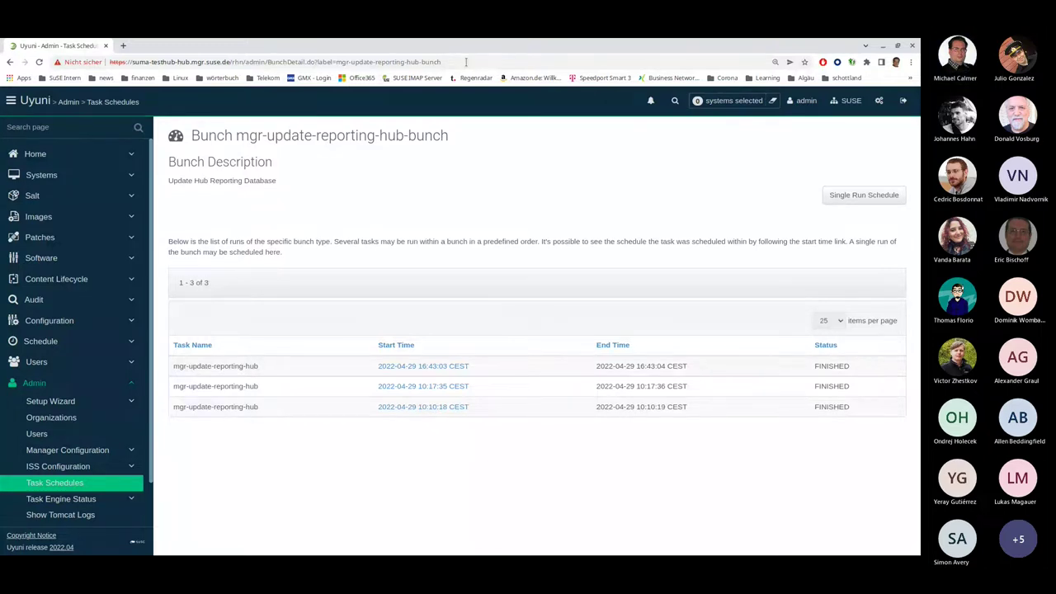
In Konsole, connect interactively to the reporting database with spacewalk-sql -i --reportdb
{"action": "key", "text": "alt+Tab"}
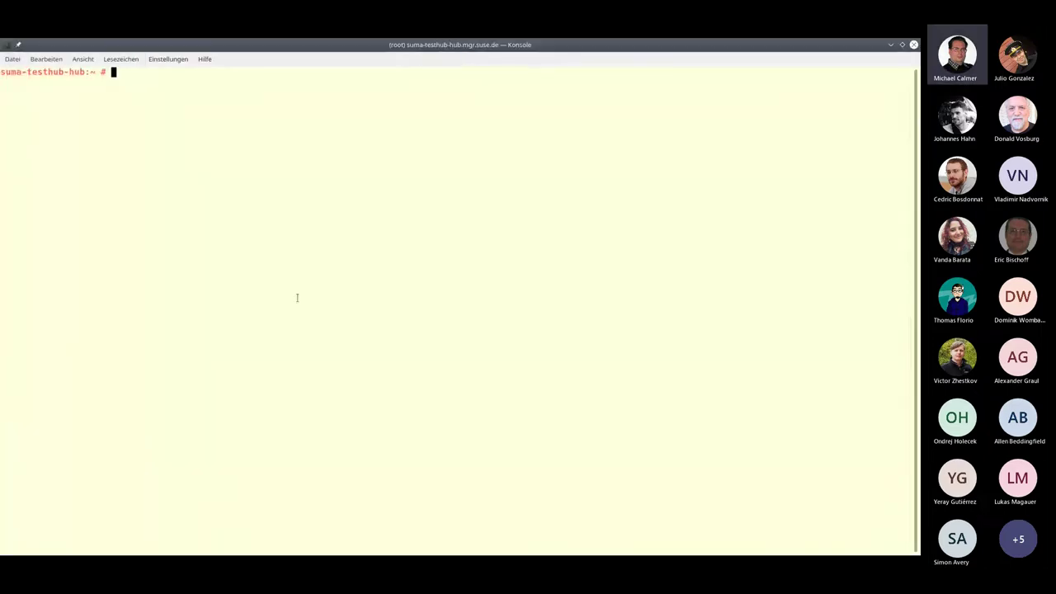
{"action": "type", "text": "clear"}
{"action": "key", "text": "Return"}
{"action": "key", "text": "Up"}
{"action": "key", "text": "Up"}
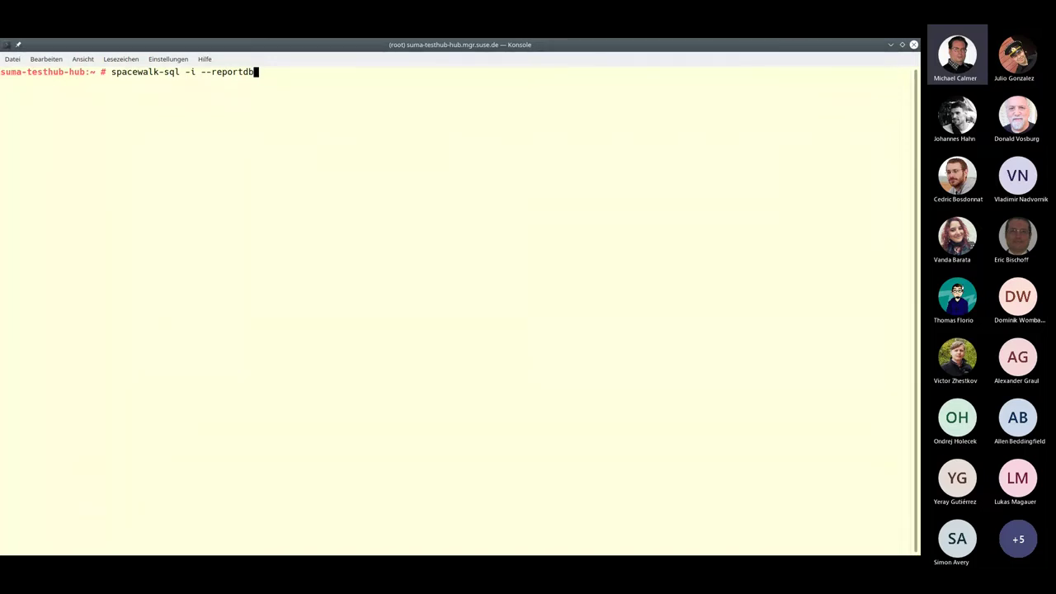
{"action": "key", "text": "Return"}
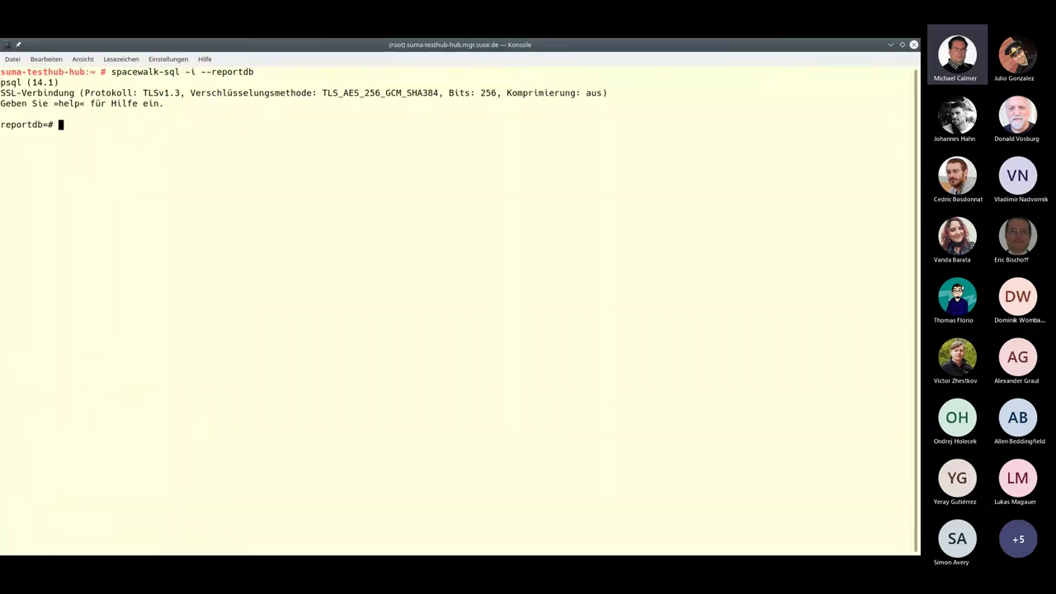
List all reportdb tables and views with \d, then enter a select on inventoryreport
{"action": "type", "text": "\\d"}
{"action": "key", "text": "Return"}
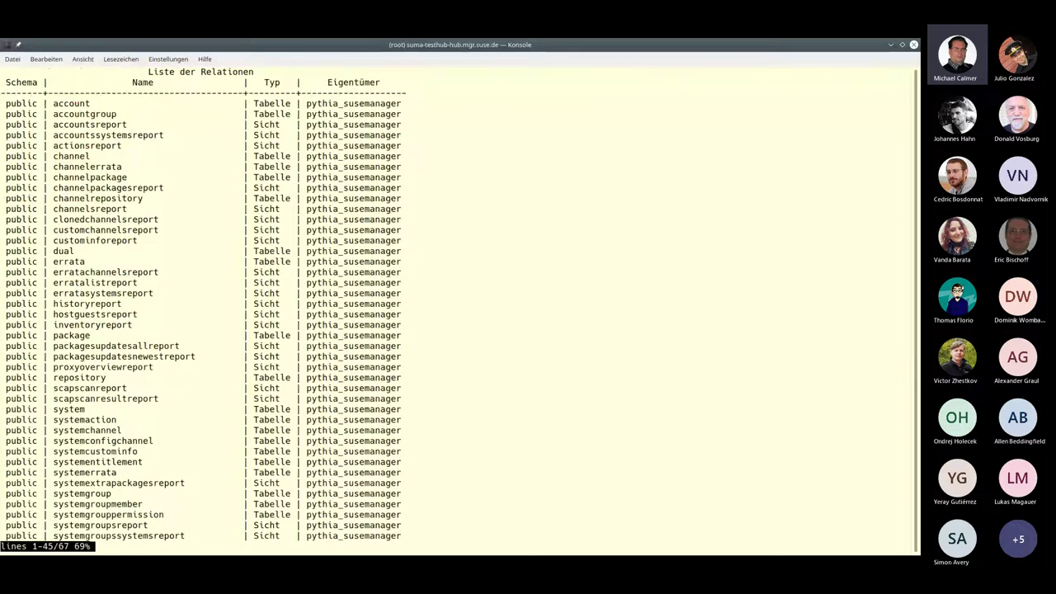
{"action": "key", "text": "Down"}
{"action": "key", "text": "Down"}
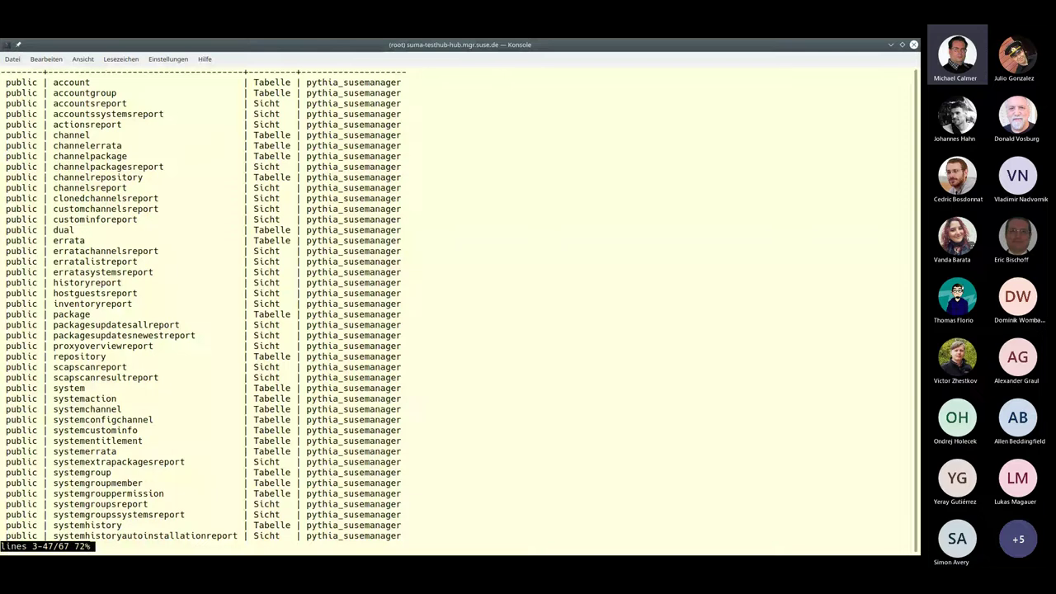
{"action": "type", "text": "qselect * from inventoryreport ;"}
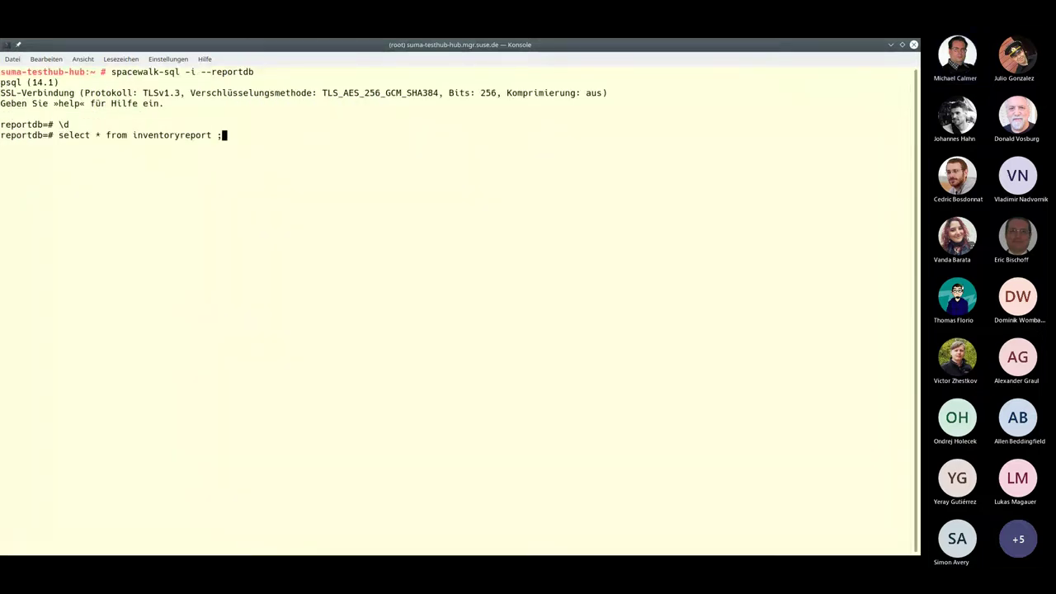
Run select * from inventoryreport with chopped lines and select the first system's mgm_id
{"action": "key", "text": "Return"}
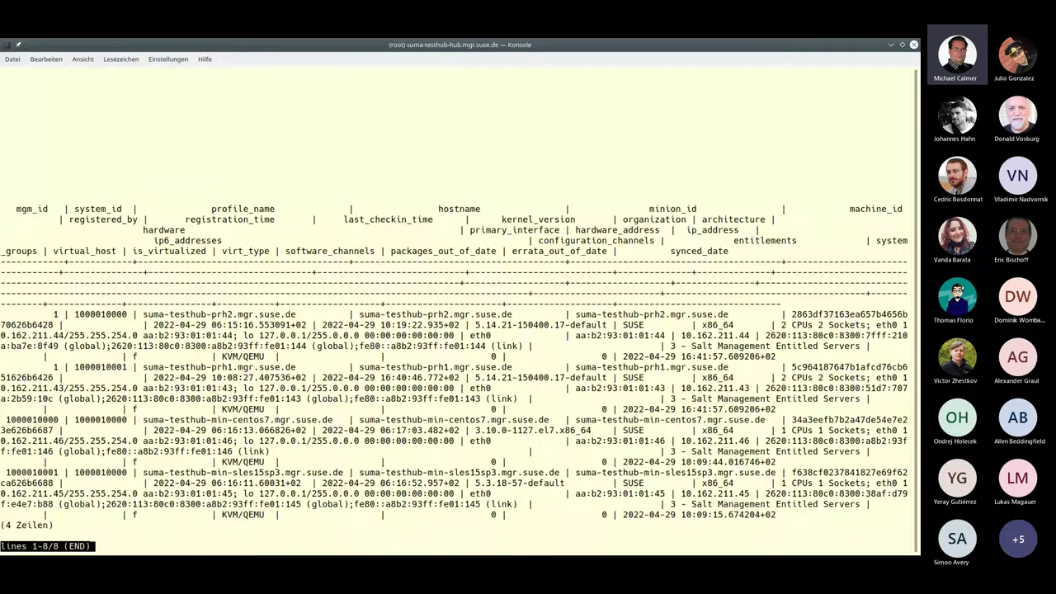
{"action": "key", "text": "minus"}
{"action": "key", "text": "S"}
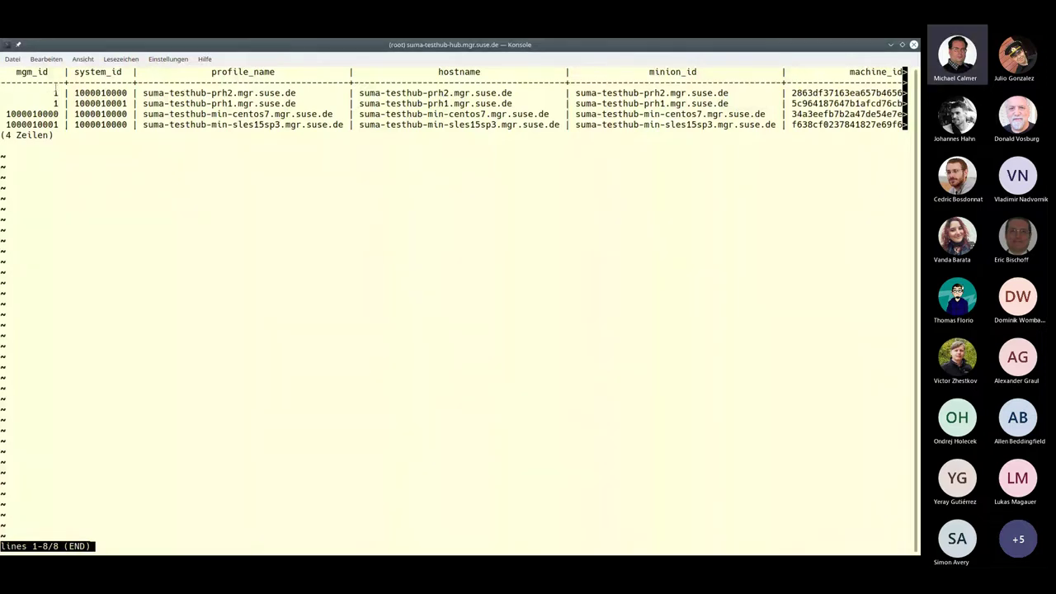
{"action": "double_click", "coordinate": [55, 93]}
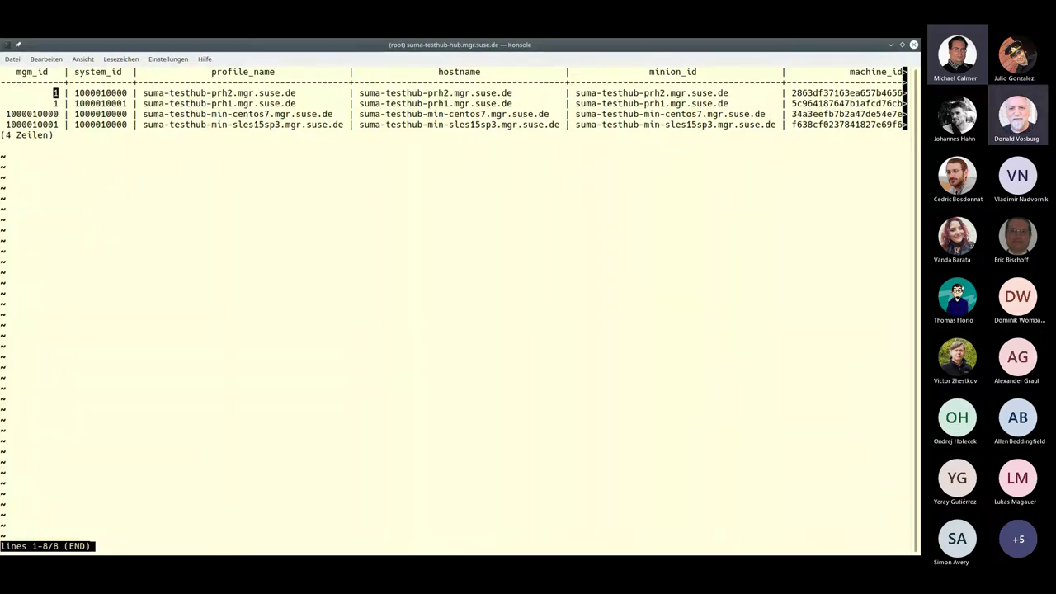
{"action": "left_click", "coordinate": [258, 93]}
{"action": "double_click", "coordinate": [259, 93]}
{"action": "double_click", "coordinate": [260, 103]}
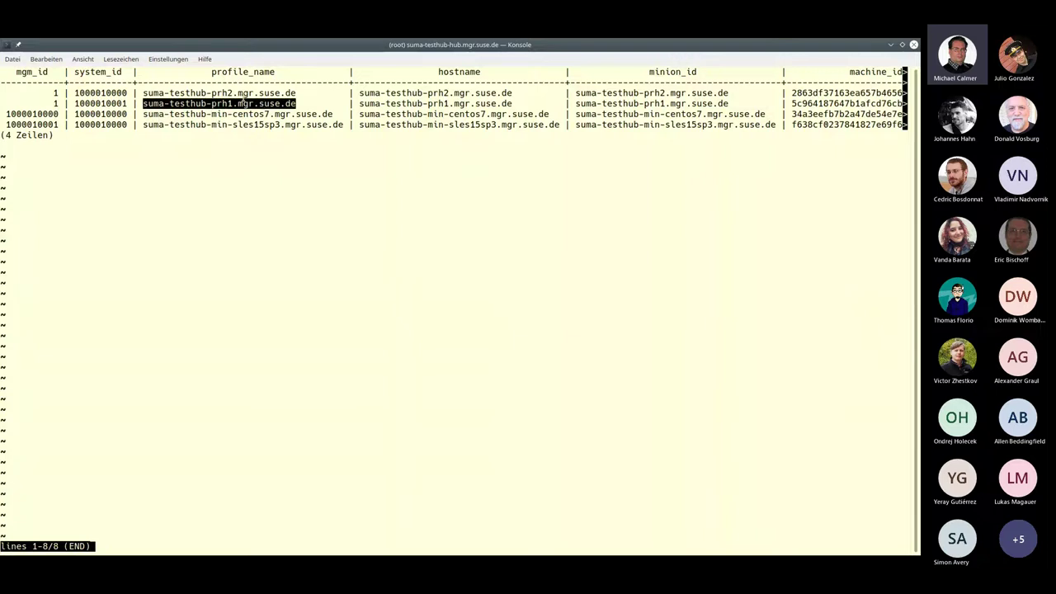
{"action": "double_click", "coordinate": [111, 92]}
{"action": "left_click", "coordinate": [113, 103]}
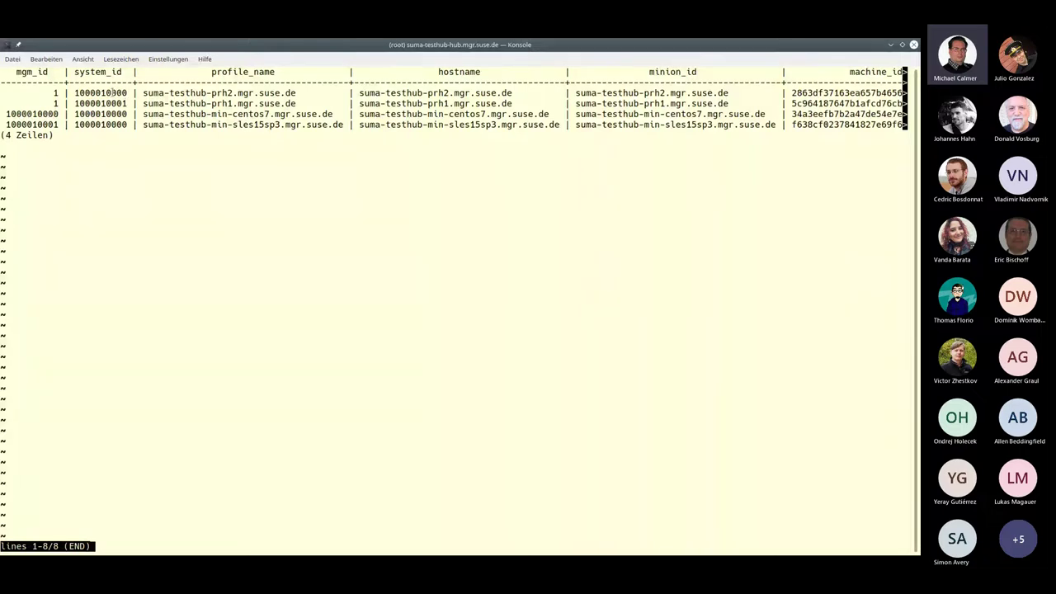
{"action": "double_click", "coordinate": [223, 92]}
{"action": "double_click", "coordinate": [101, 92]}
{"action": "double_click", "coordinate": [33, 114]}
{"action": "left_click", "coordinate": [33, 114]}
{"action": "double_click", "coordinate": [33, 113]}
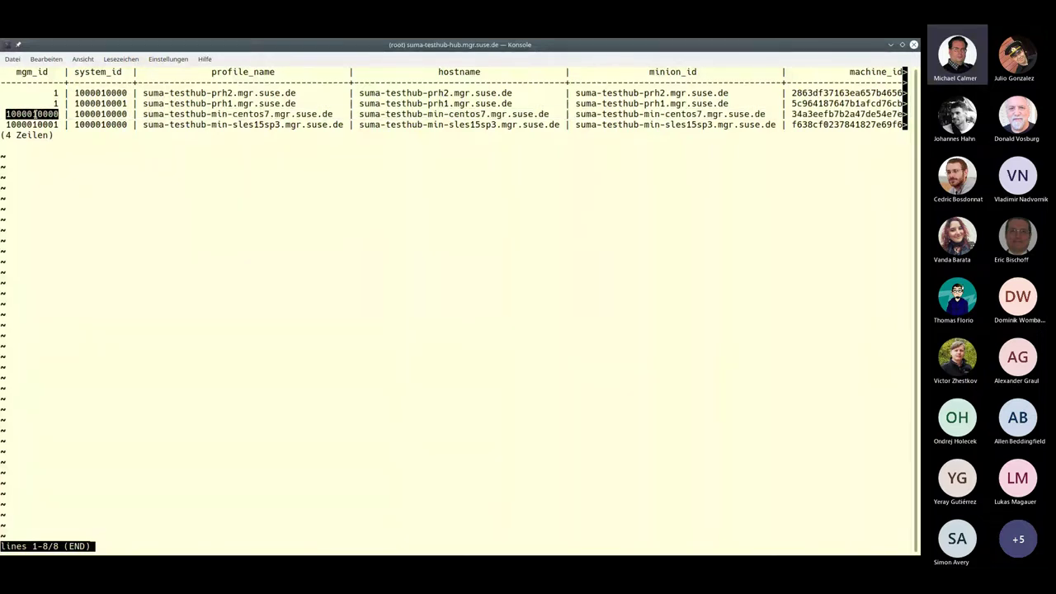
{"action": "double_click", "coordinate": [33, 113]}
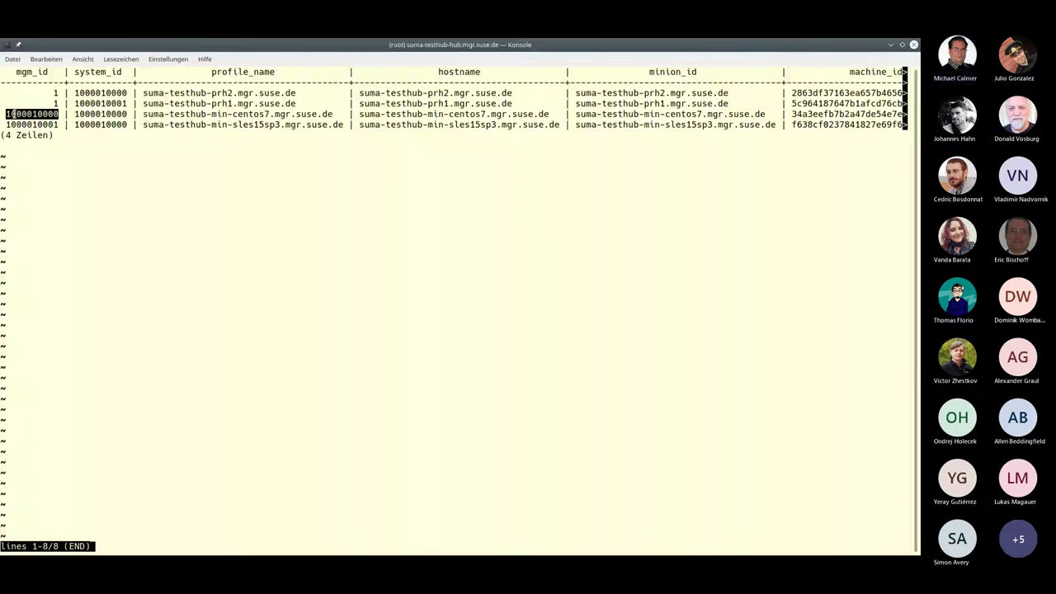
{"action": "double_click", "coordinate": [202, 115]}
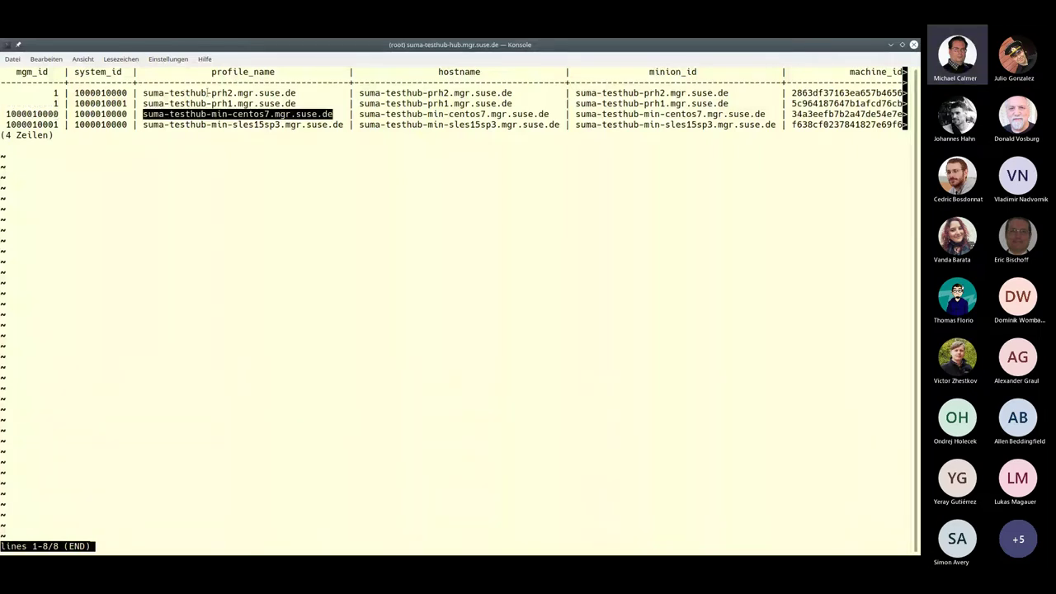
{"action": "double_click", "coordinate": [208, 92]}
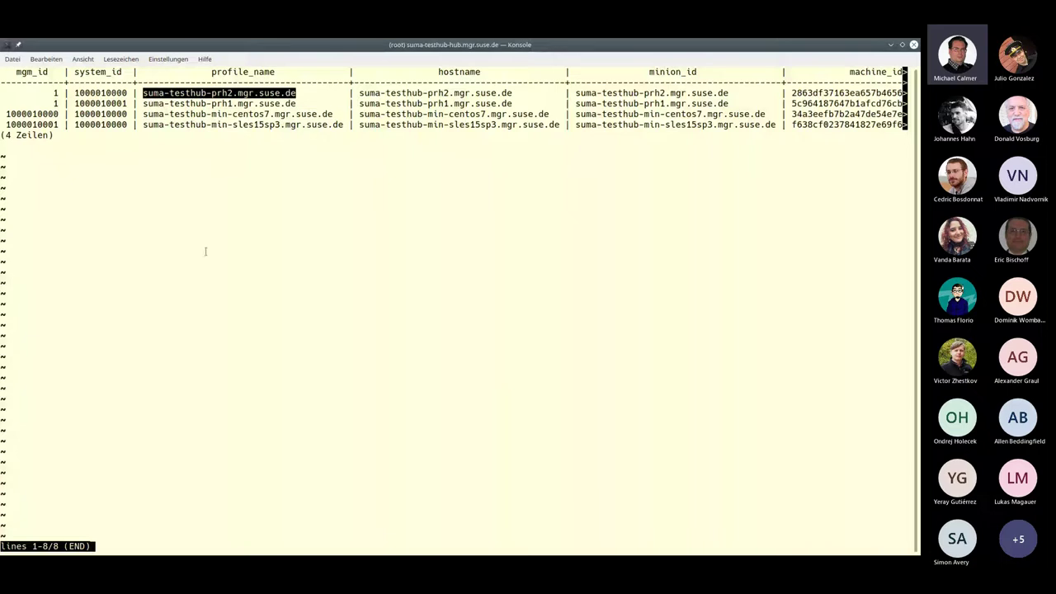
{"action": "double_click", "coordinate": [236, 104]}
{"action": "left_click_drag", "start_coordinate": [123, 104], "coordinate": [128, 104]}
{"action": "left_click_drag", "start_coordinate": [54, 125], "coordinate": [196, 125]}
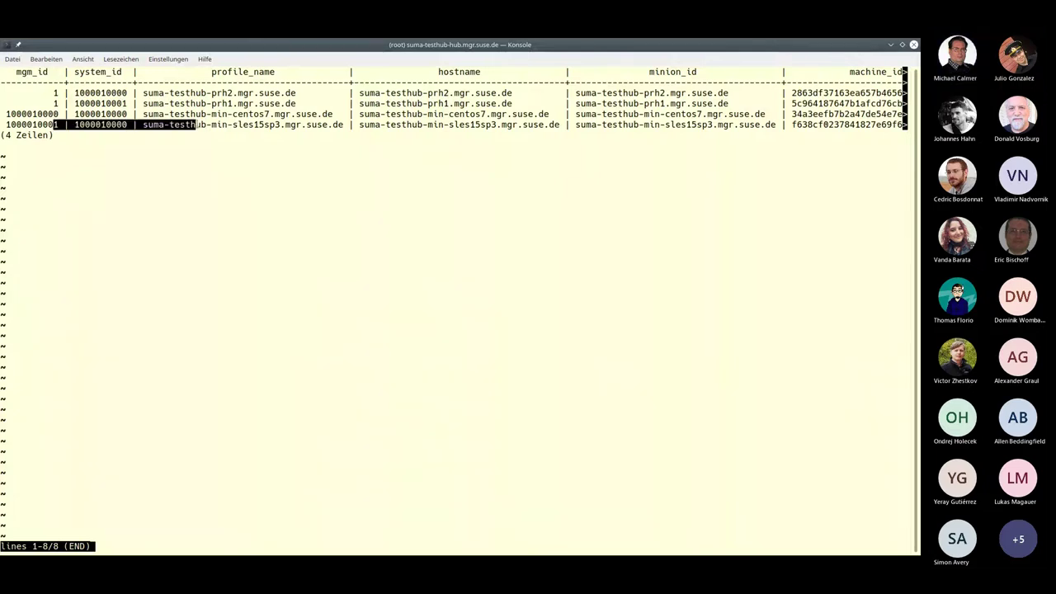
{"action": "double_click", "coordinate": [210, 128]}
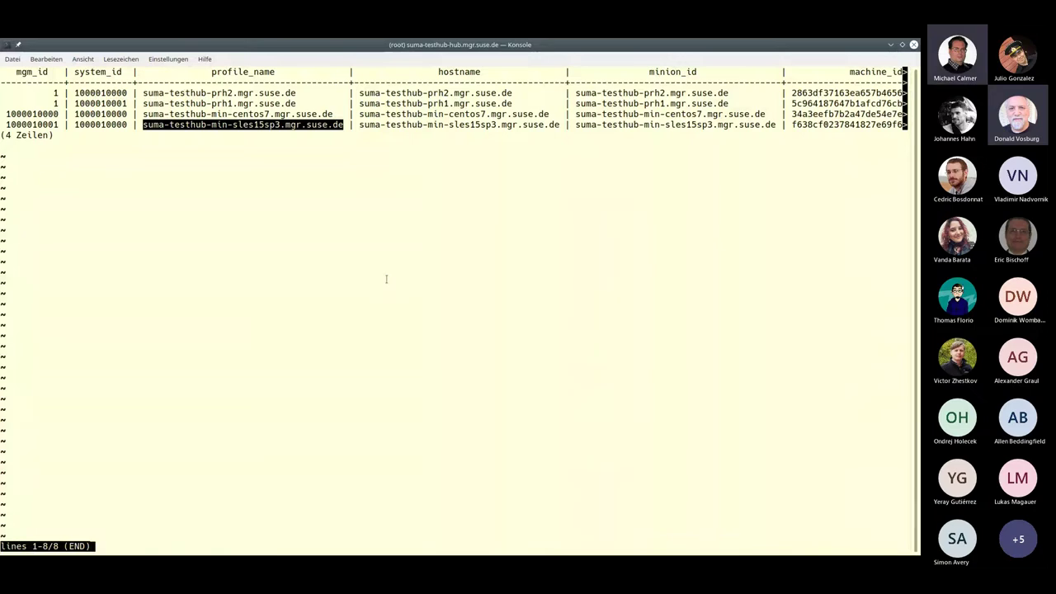
Quit the pager, return to Uyuni's mgr-update-reporting-hub-bunch page and expand the Help sidebar section
{"action": "key", "text": "q"}
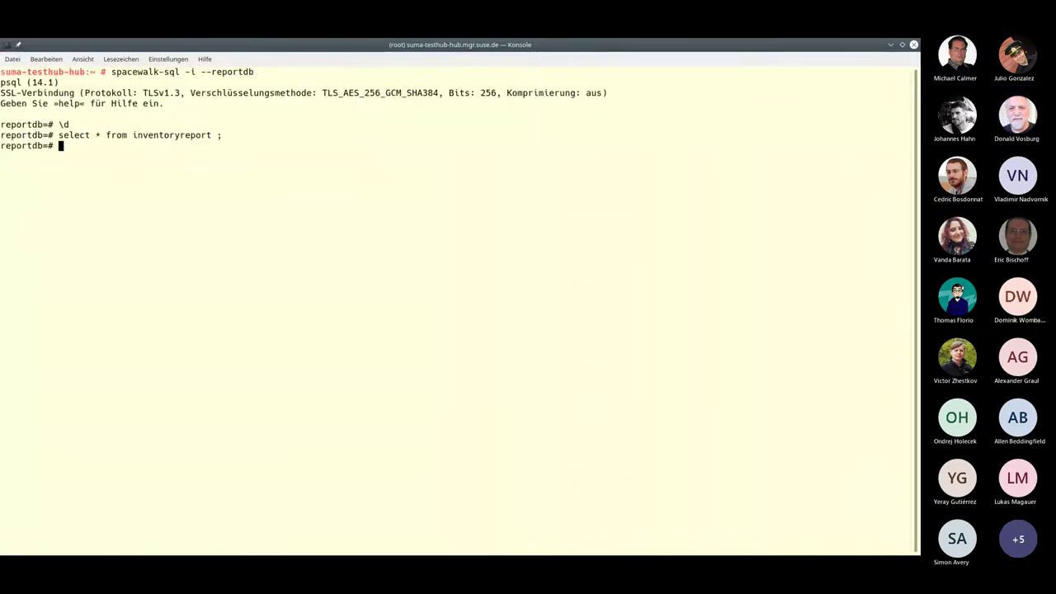
{"action": "key", "text": "alt+Tab"}
{"action": "key", "text": "alt+Tab"}
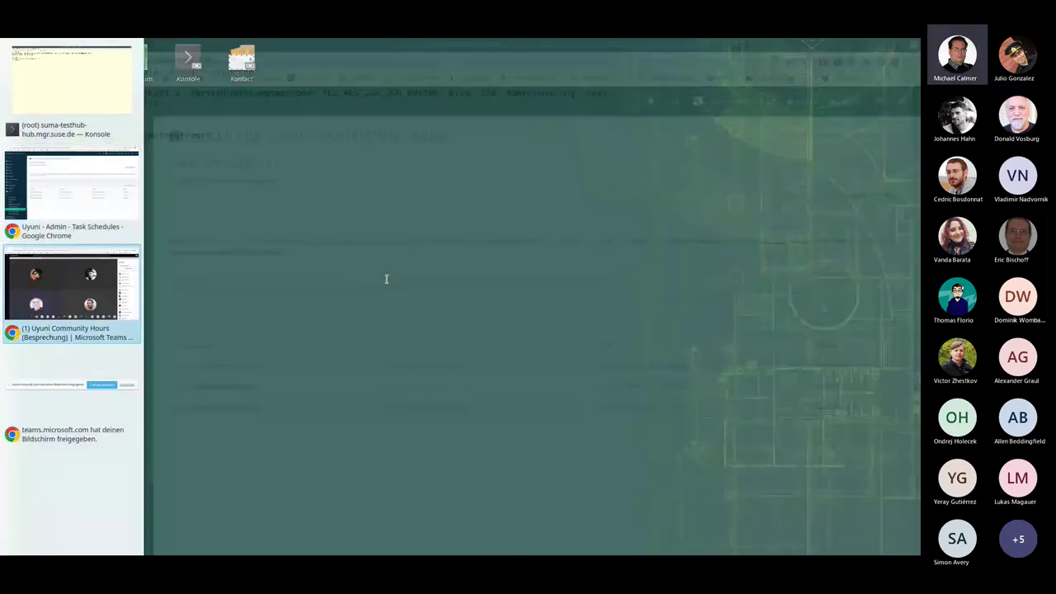
{"action": "key", "text": "alt+shift+Tab"}
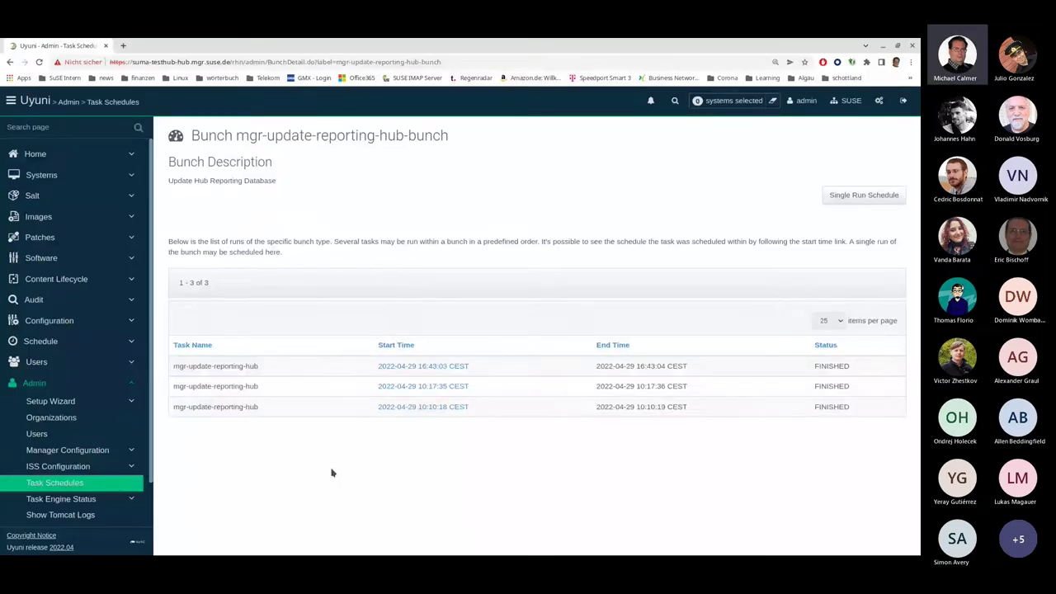
{"action": "scroll", "coordinate": [121, 451], "scroll_direction": "down", "scroll_amount": 1}
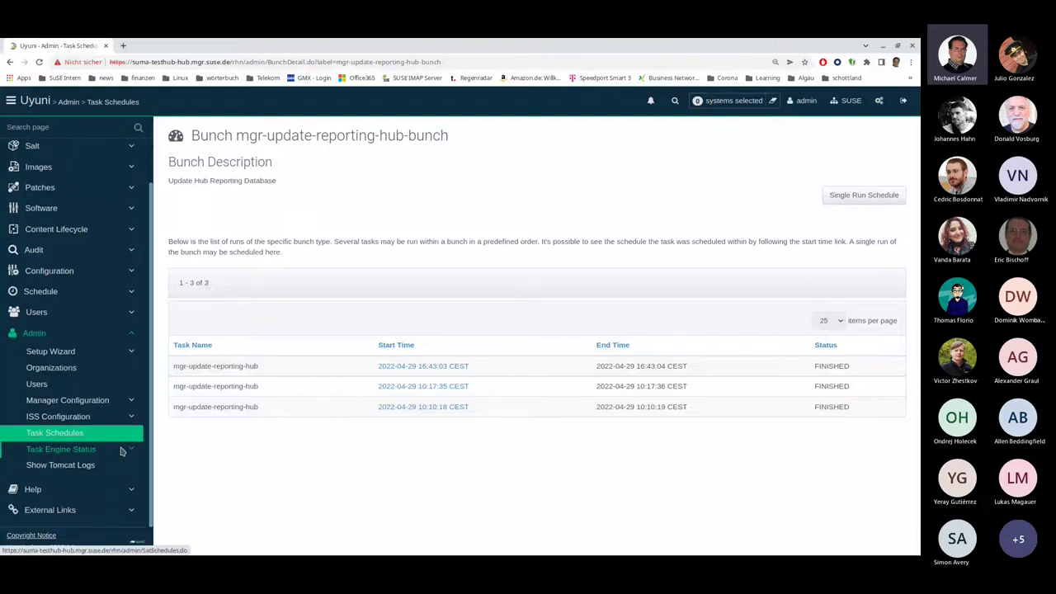
{"action": "left_click", "coordinate": [73, 490]}
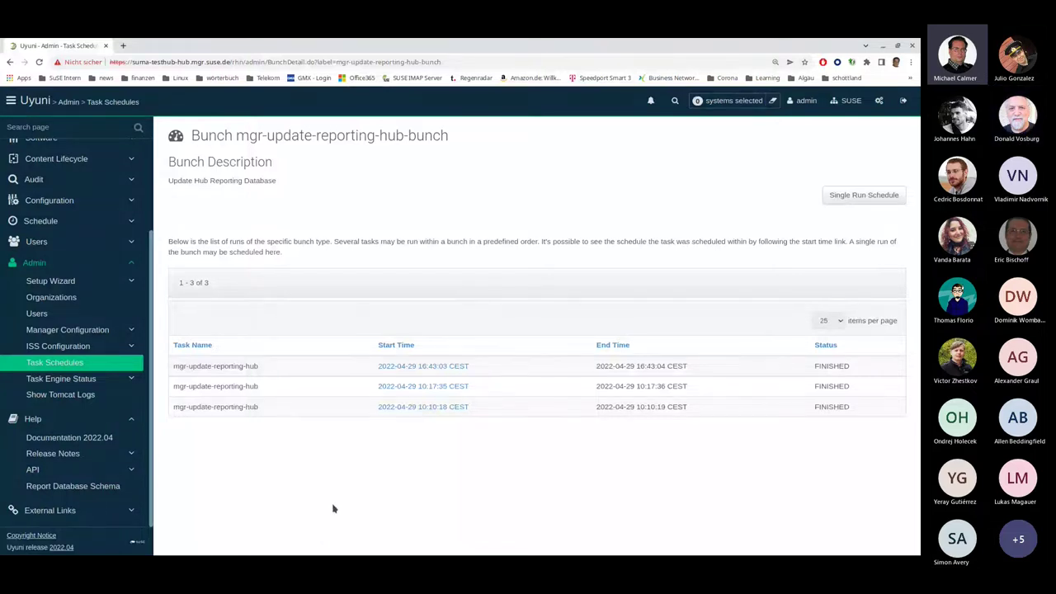
{"action": "left_click", "coordinate": [56, 489]}
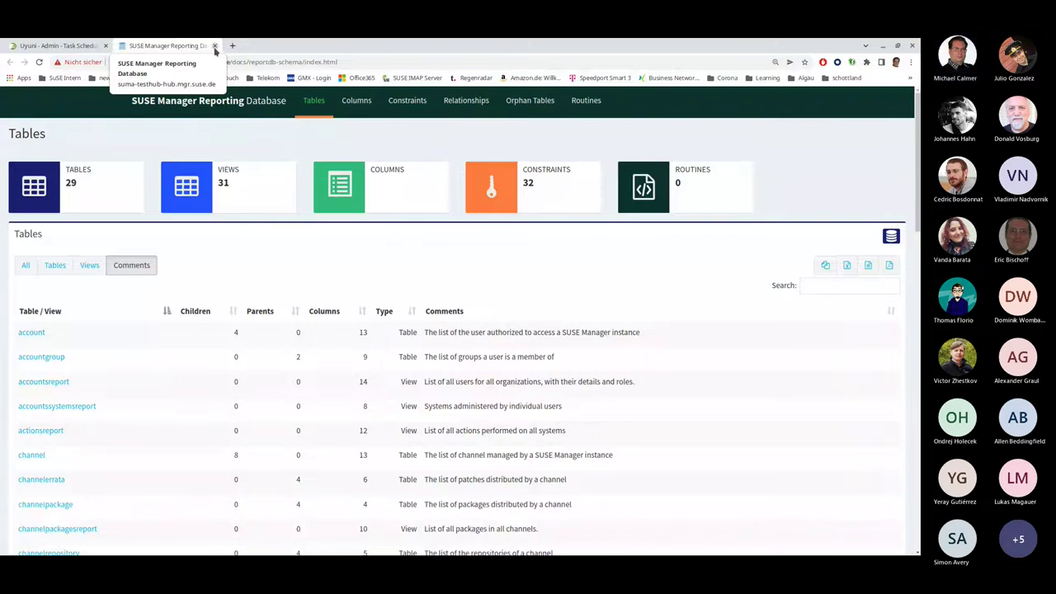
{"action": "left_click", "coordinate": [214, 47]}
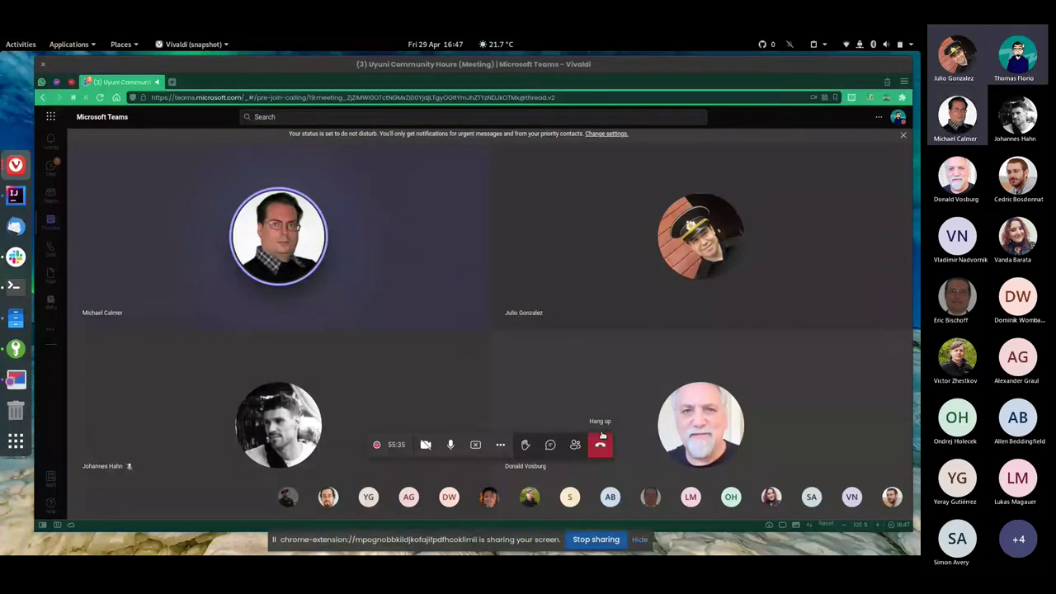
Open the Activities overview to switch away from the Teams meeting window
{"action": "key", "text": "super"}
{"action": "key", "text": "super"}
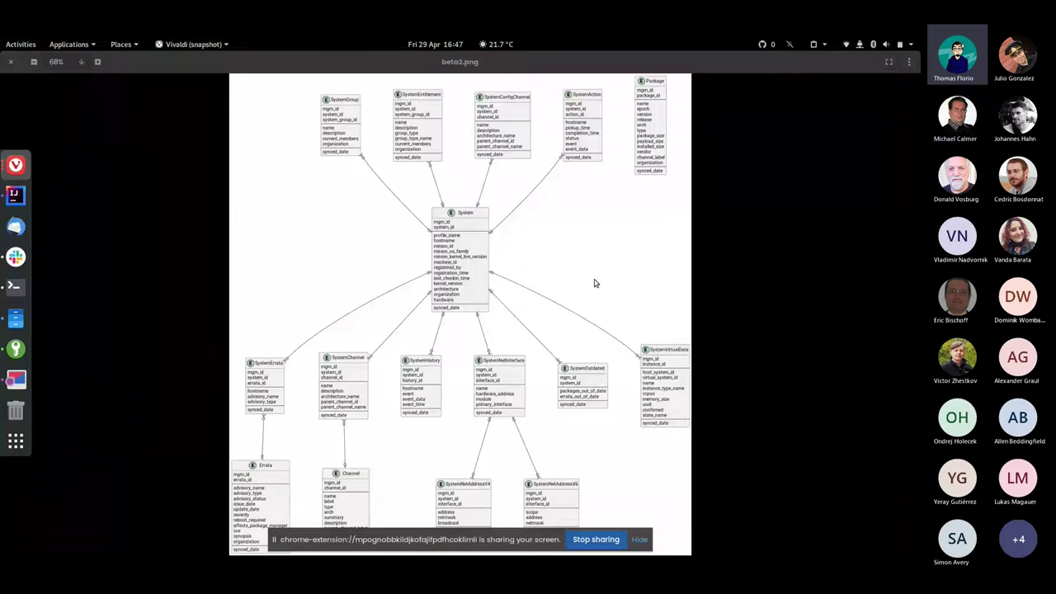
Advance to beta3.png and bring Package, Channel, ChannelErrata and ChannelRepository into view
{"action": "left_click", "coordinate": [618, 287]}
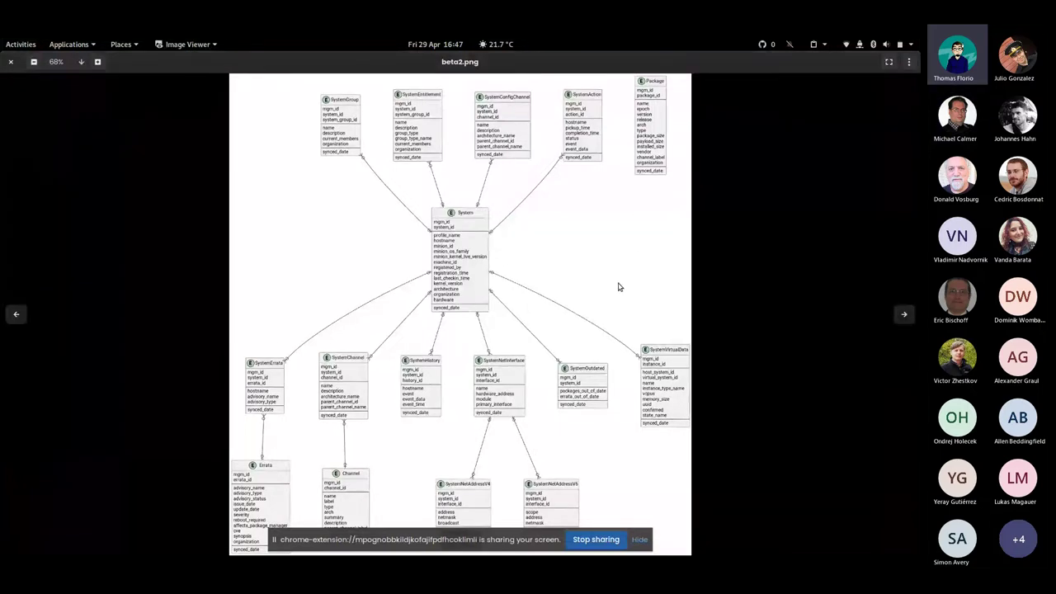
{"action": "key", "text": "Right"}
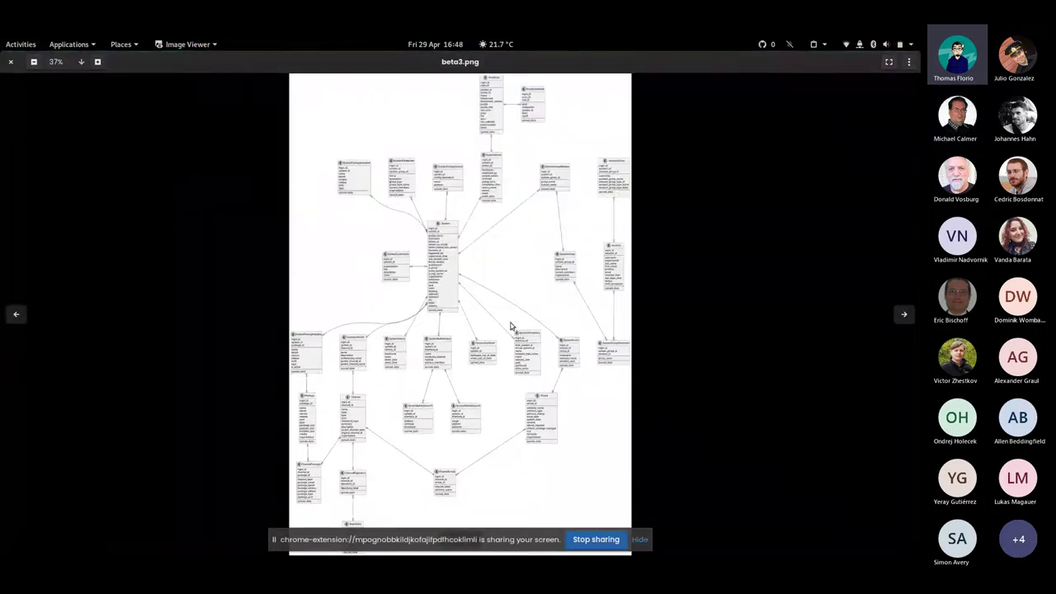
{"action": "scroll", "coordinate": [507, 329], "scroll_direction": "up", "scroll_amount": 5}
{"action": "scroll", "coordinate": [505, 331], "scroll_direction": "up", "scroll_amount": 5}
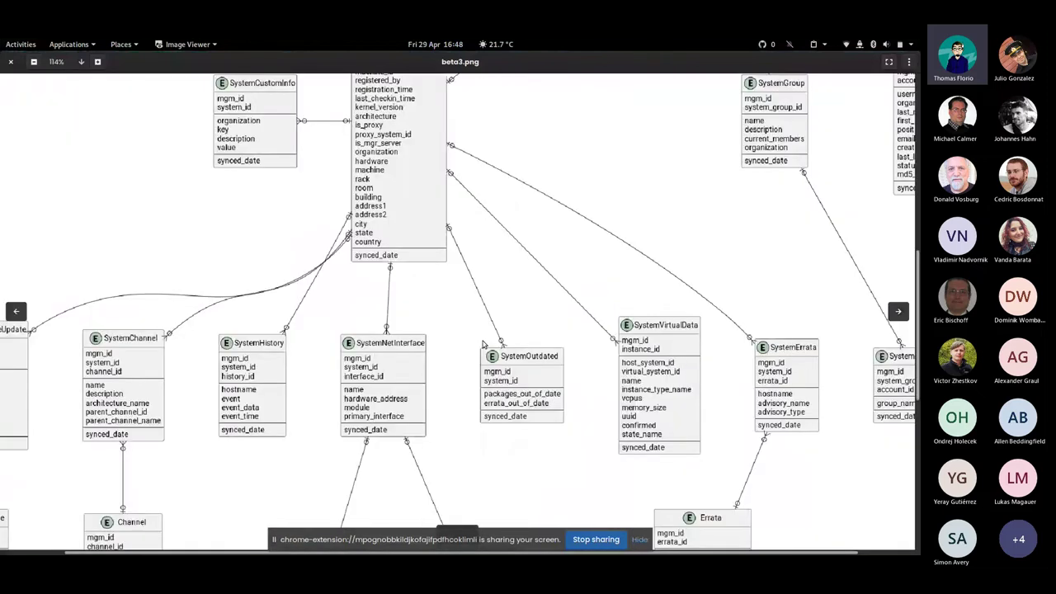
{"action": "scroll", "coordinate": [484, 345], "scroll_direction": "down", "scroll_amount": 1}
{"action": "left_click_drag", "start_coordinate": [337, 466], "coordinate": [355, 264]}
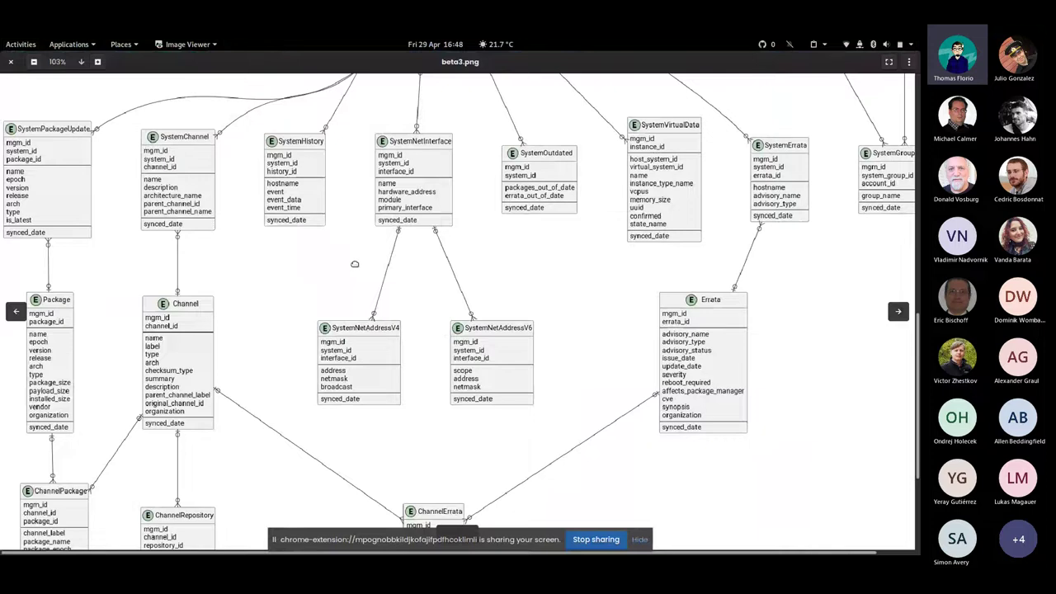
{"action": "left_click_drag", "start_coordinate": [396, 379], "coordinate": [392, 271]}
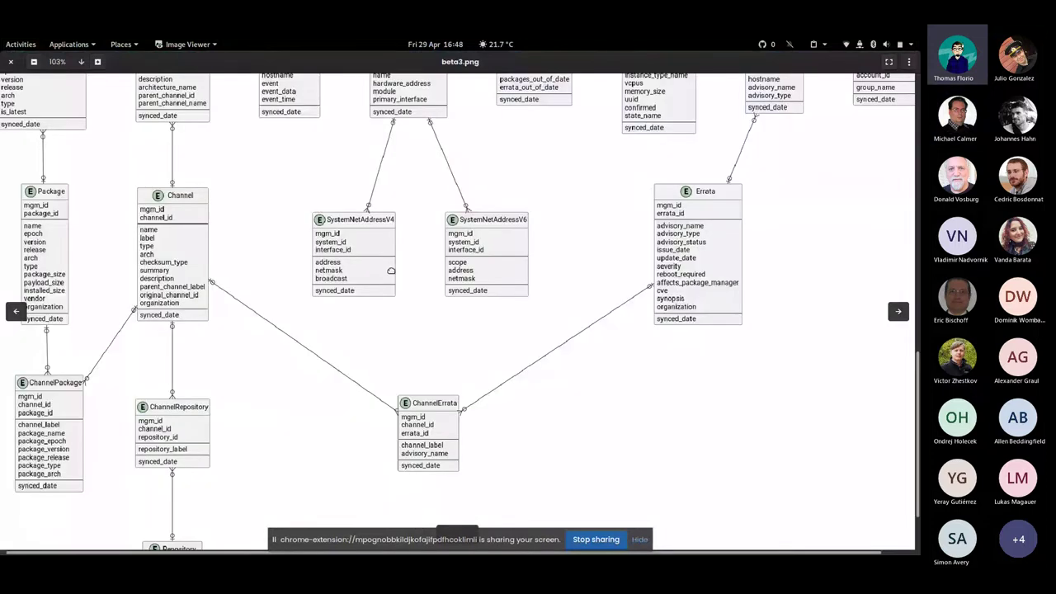
Pan the diagram over the System, Errata and Repository tables and their links
{"action": "left_click_drag", "start_coordinate": [524, 132], "coordinate": [528, 528]}
{"action": "left_click_drag", "start_coordinate": [529, 198], "coordinate": [531, 166]}
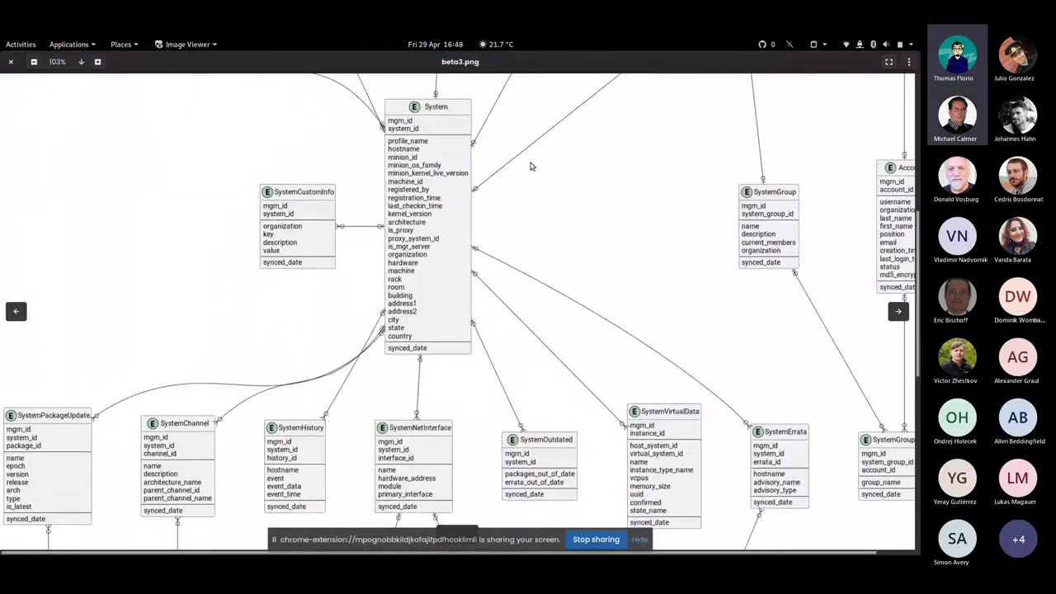
{"action": "left_click_drag", "start_coordinate": [370, 404], "coordinate": [370, 234]}
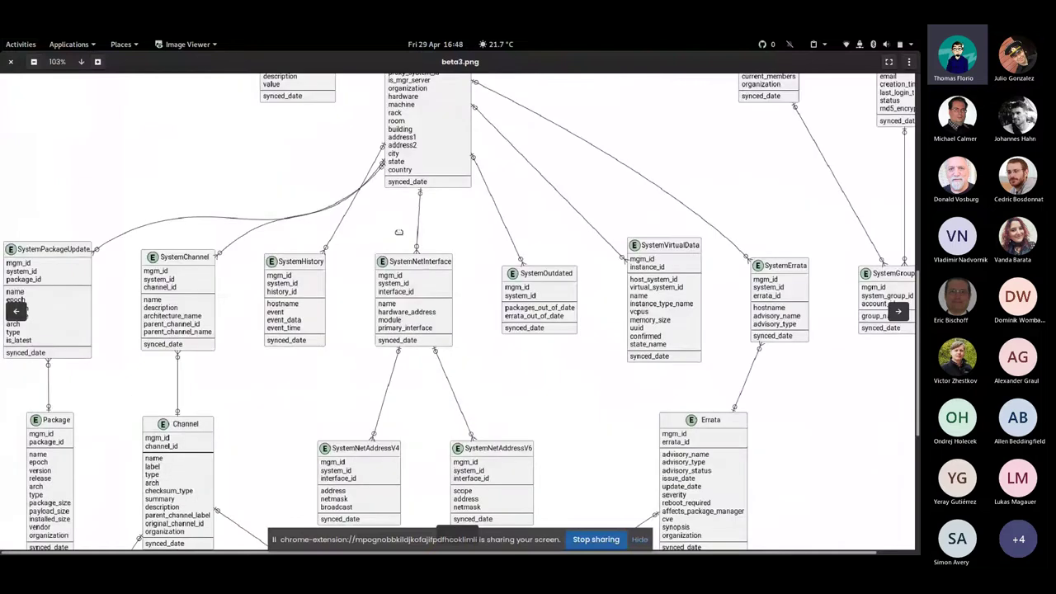
{"action": "left_click_drag", "start_coordinate": [452, 386], "coordinate": [471, 141]}
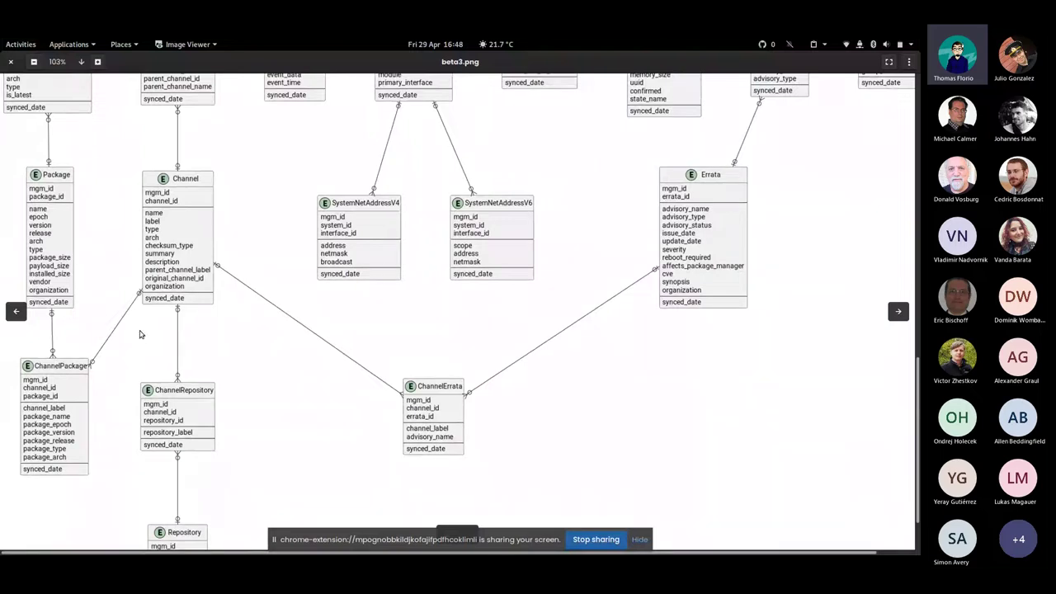
{"action": "left_click_drag", "start_coordinate": [271, 356], "coordinate": [271, 319]}
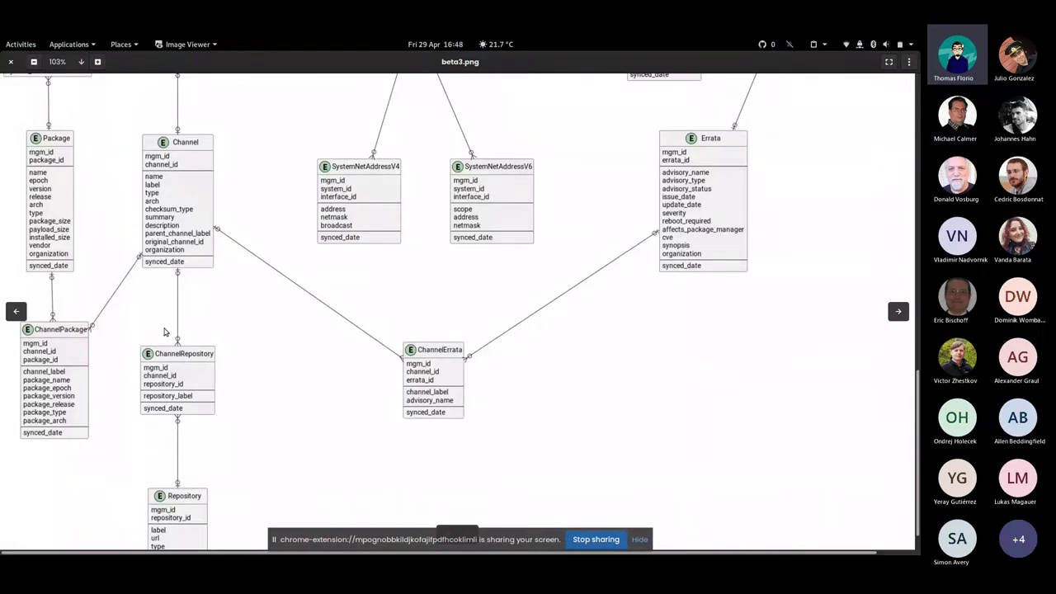
{"action": "scroll", "coordinate": [164, 331], "scroll_direction": "down", "scroll_amount": 1}
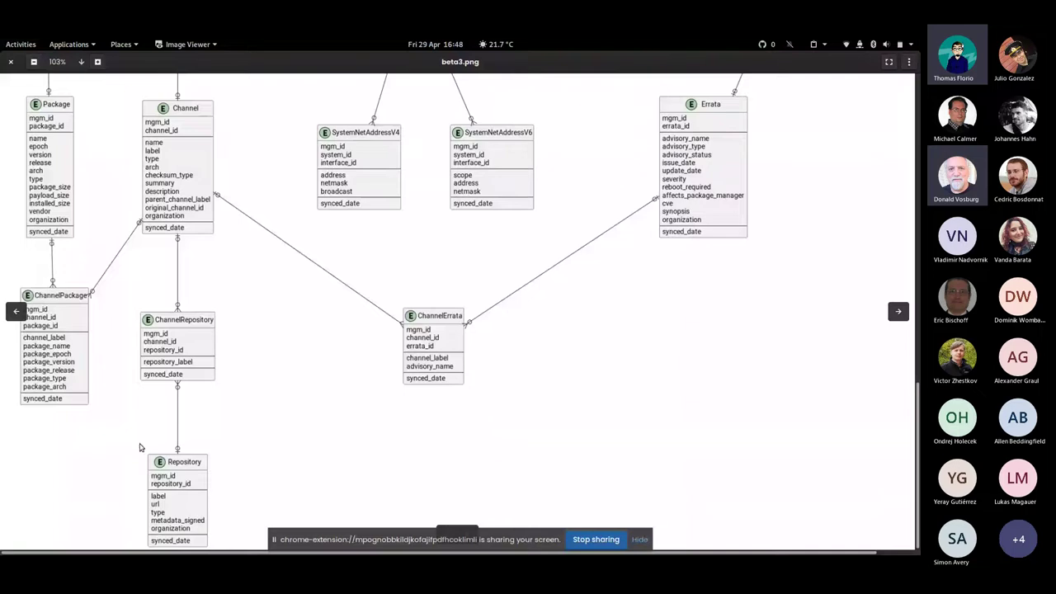
{"action": "left_click_drag", "start_coordinate": [349, 325], "coordinate": [343, 384]}
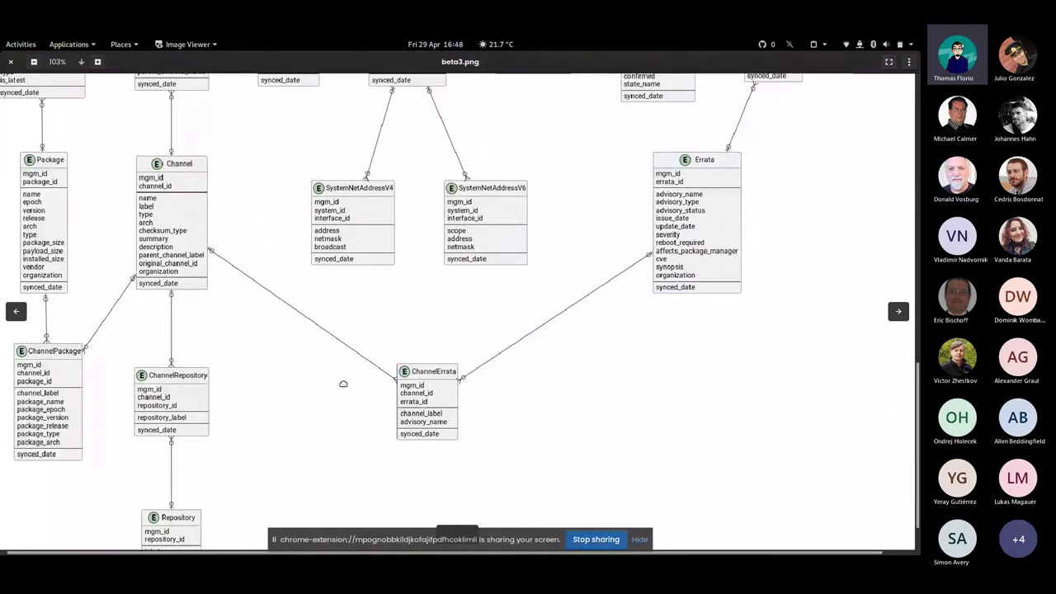
{"action": "scroll", "coordinate": [617, 304], "scroll_direction": "up", "scroll_amount": 3}
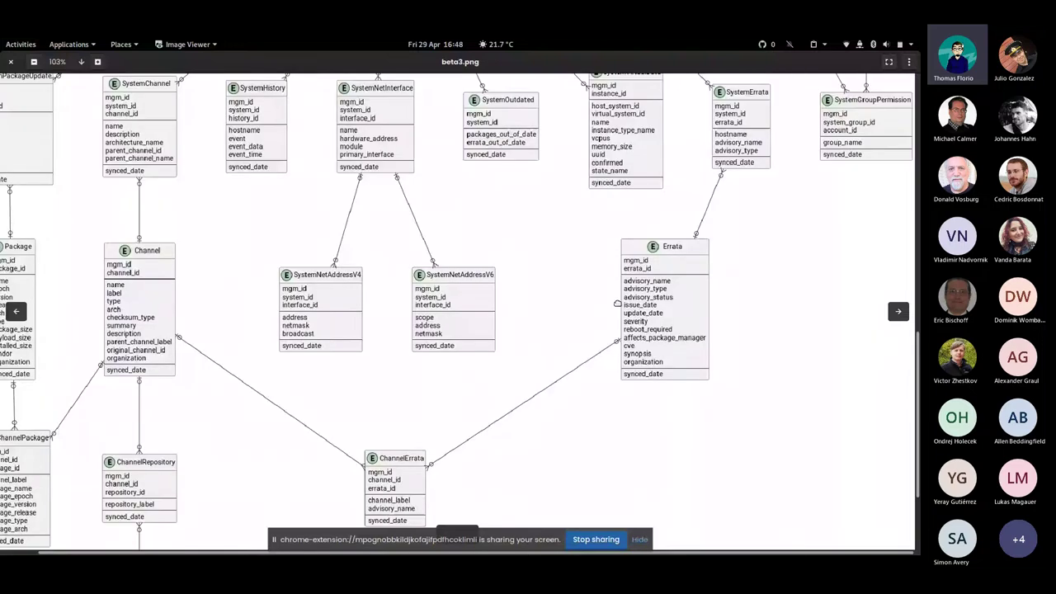
Pan around the System table, from SystemErrata and SystemGroupPermission up to XccdScan and XccdScanResult
{"action": "scroll", "coordinate": [758, 324], "scroll_direction": "up", "scroll_amount": 9}
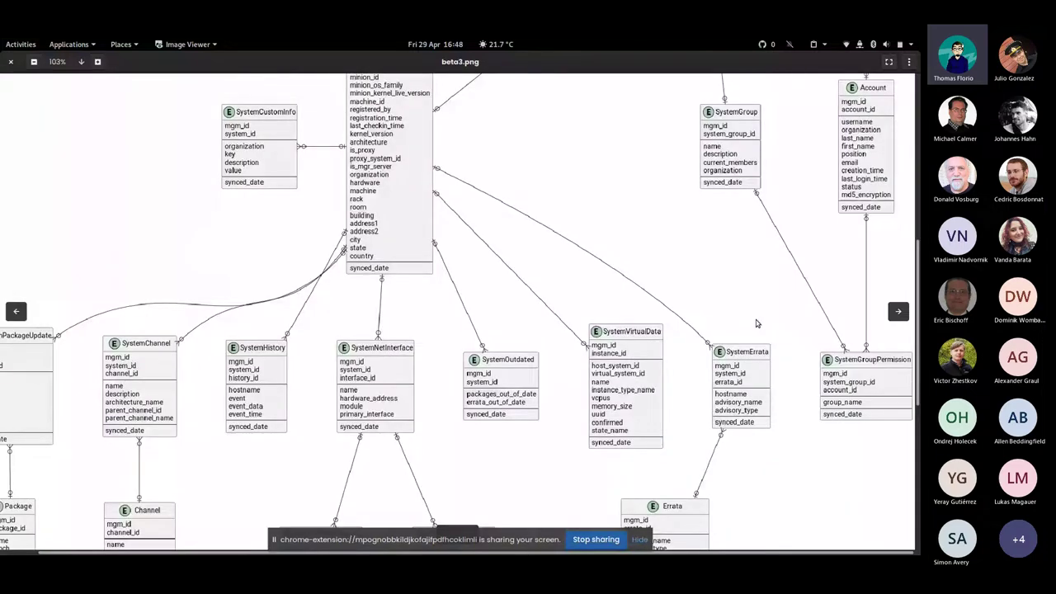
{"action": "scroll", "coordinate": [757, 323], "scroll_direction": "up", "scroll_amount": 9}
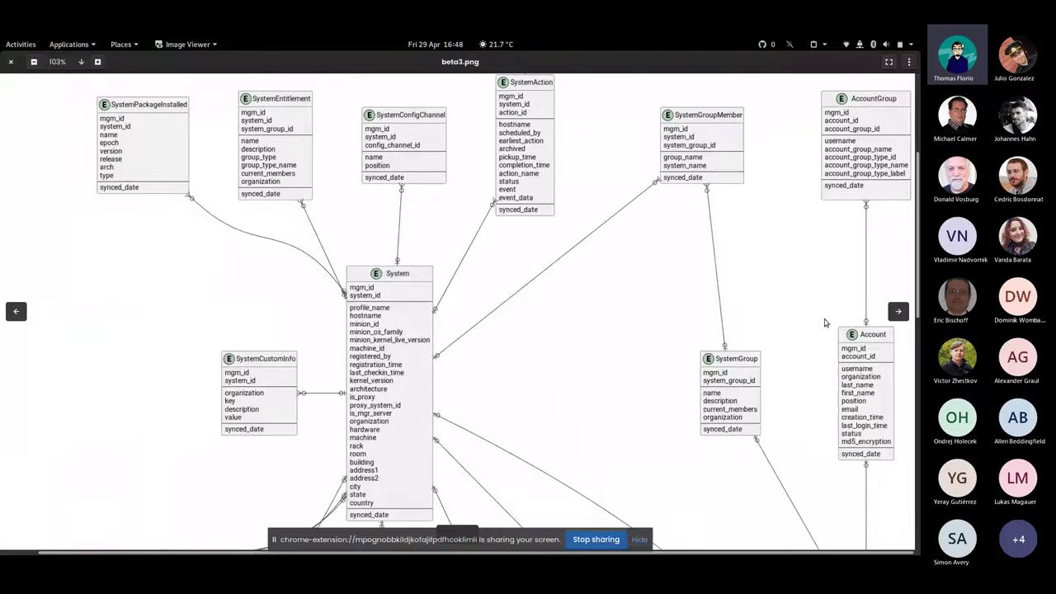
{"action": "left_click_drag", "start_coordinate": [825, 323], "coordinate": [802, 236]}
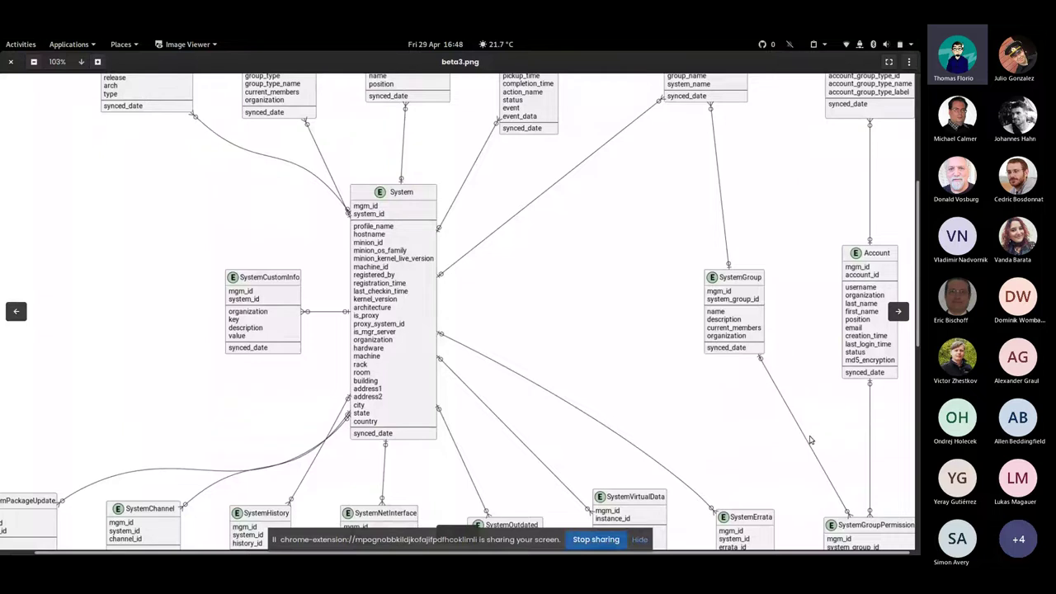
{"action": "left_click_drag", "start_coordinate": [810, 440], "coordinate": [806, 357]}
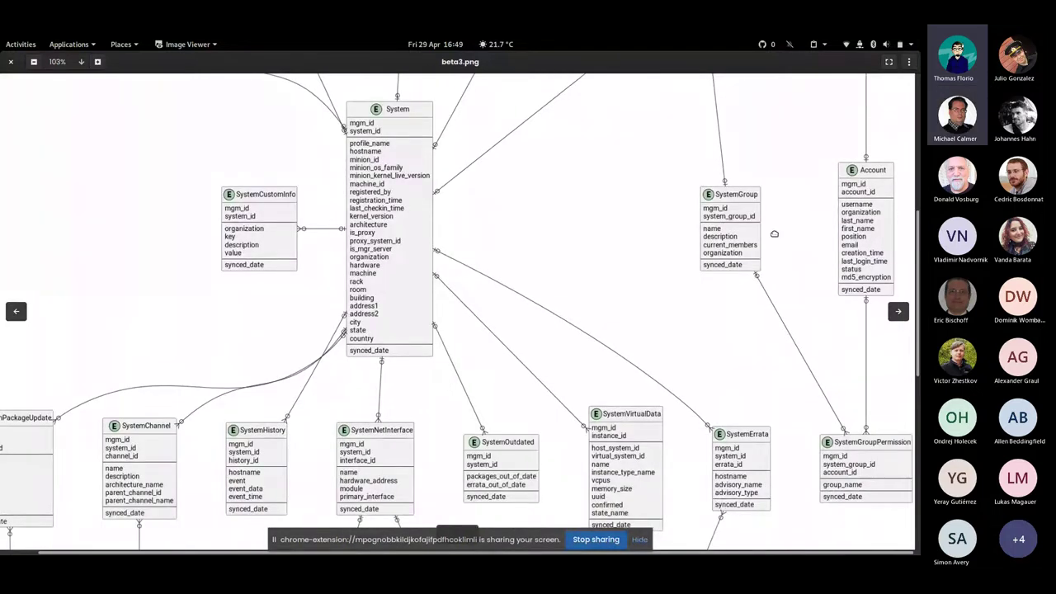
{"action": "left_click_drag", "start_coordinate": [773, 234], "coordinate": [803, 382]}
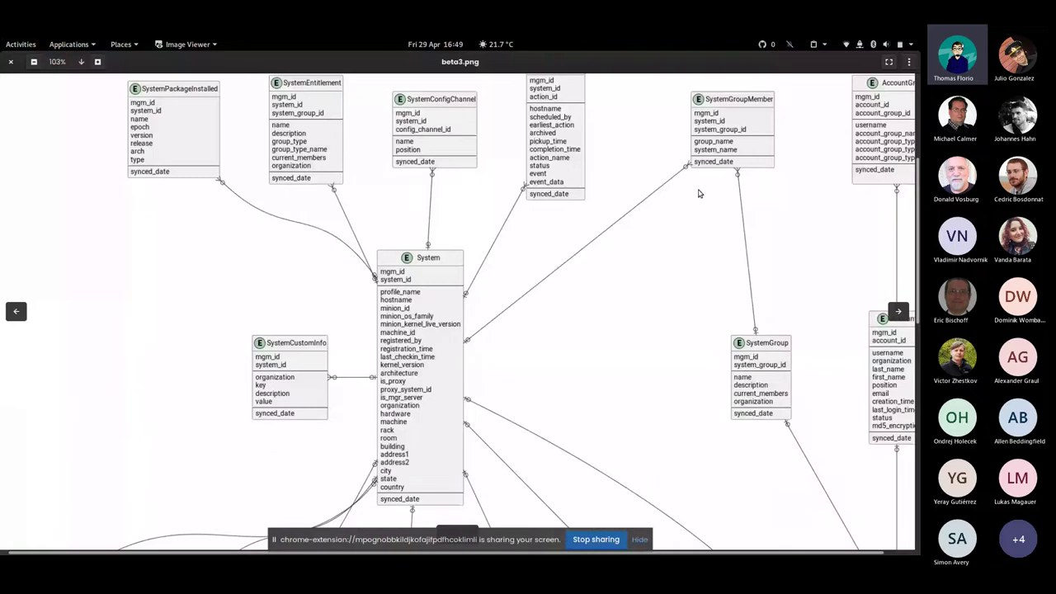
{"action": "left_click_drag", "start_coordinate": [774, 327], "coordinate": [743, 314]}
{"action": "scroll", "coordinate": [695, 159], "scroll_direction": "up", "scroll_amount": 1}
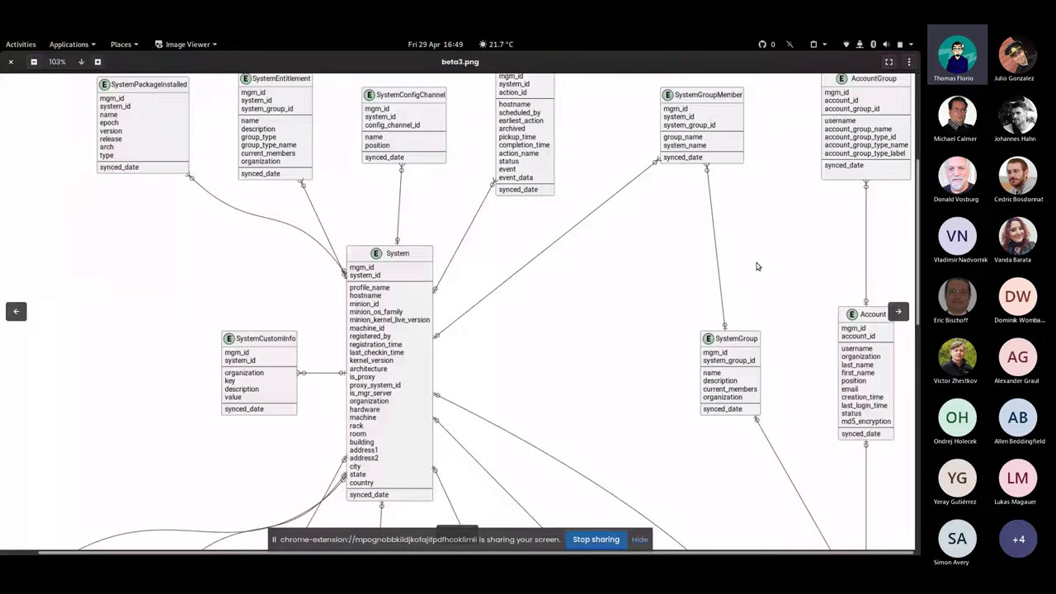
{"action": "left_click_drag", "start_coordinate": [695, 204], "coordinate": [703, 445]}
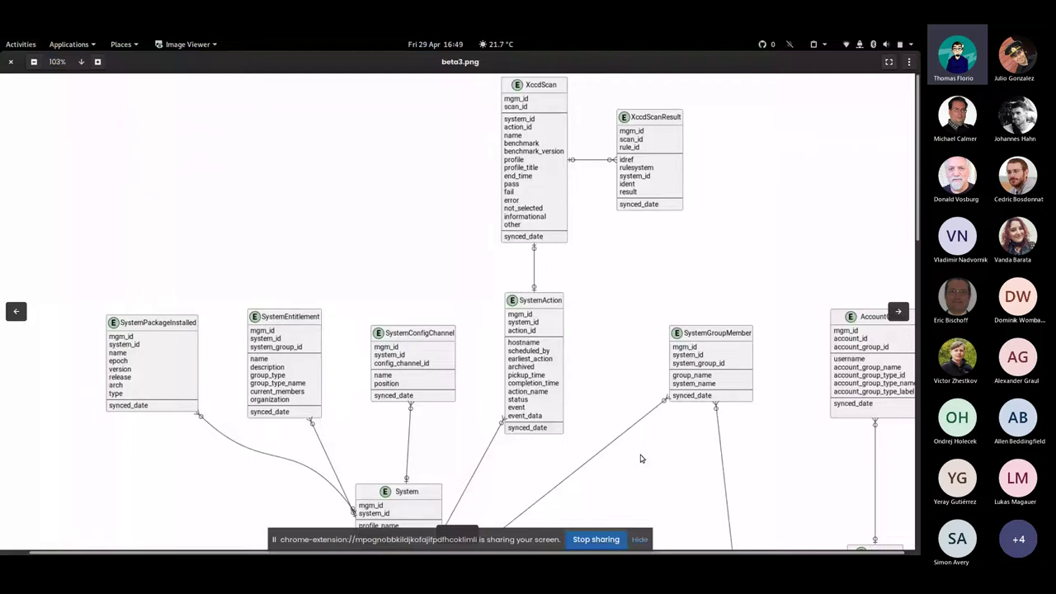
Zoom the diagram out to 94% and switch to the terminal window
{"action": "scroll", "coordinate": [617, 350], "scroll_direction": "down", "scroll_amount": 1}
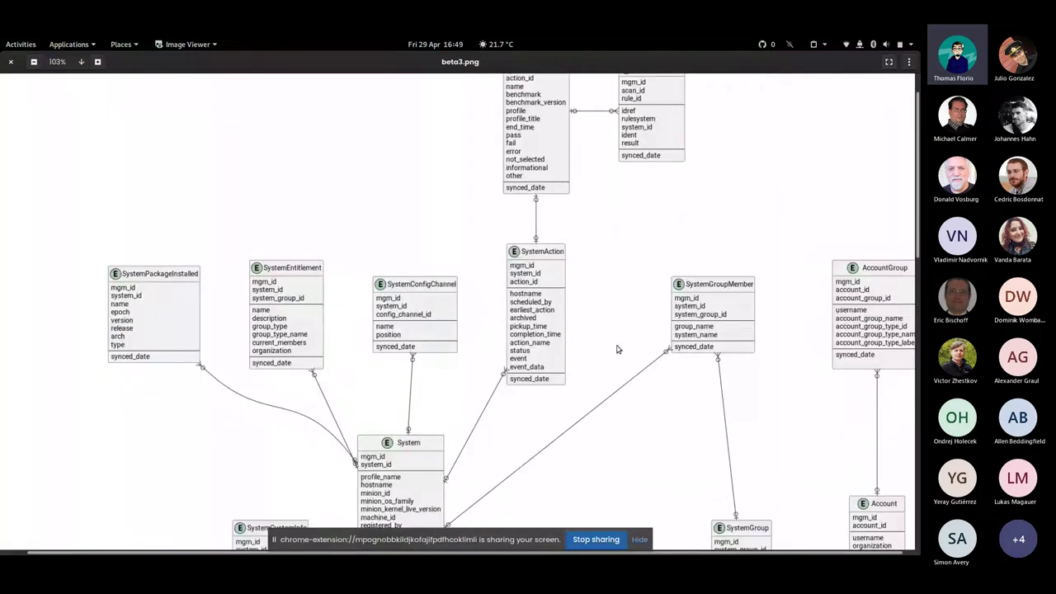
{"action": "scroll", "coordinate": [616, 363], "scroll_direction": "down", "scroll_amount": 1}
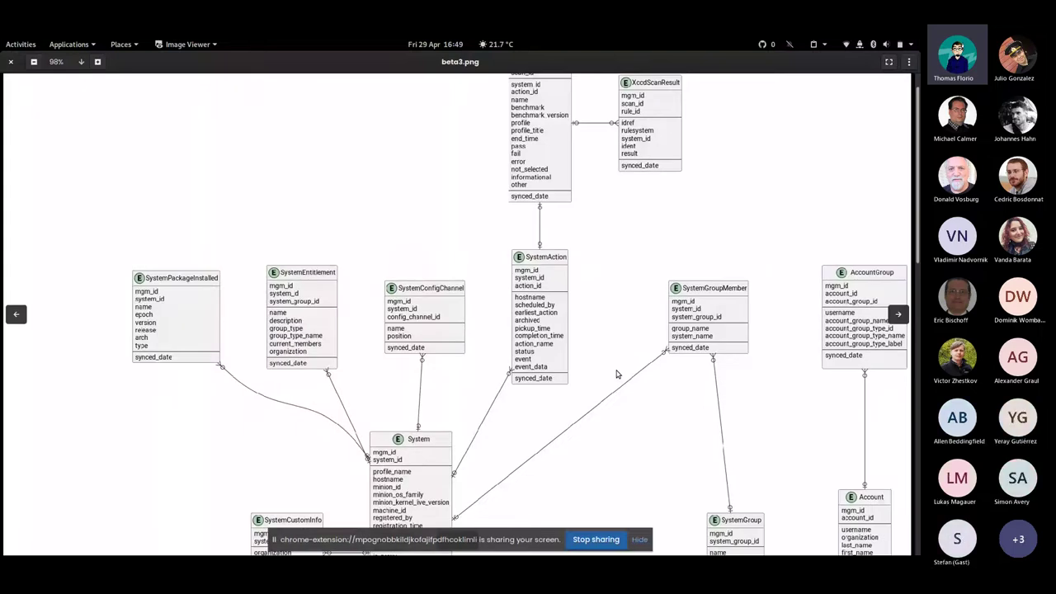
{"action": "scroll", "coordinate": [616, 375], "scroll_direction": "down", "scroll_amount": 1}
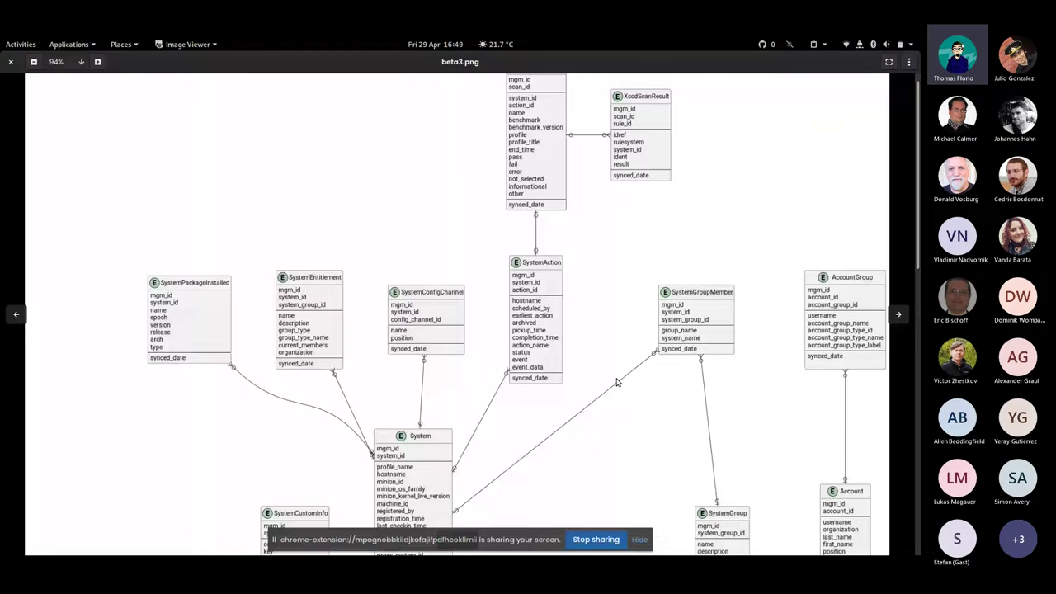
{"action": "key", "text": "alt+Tab"}
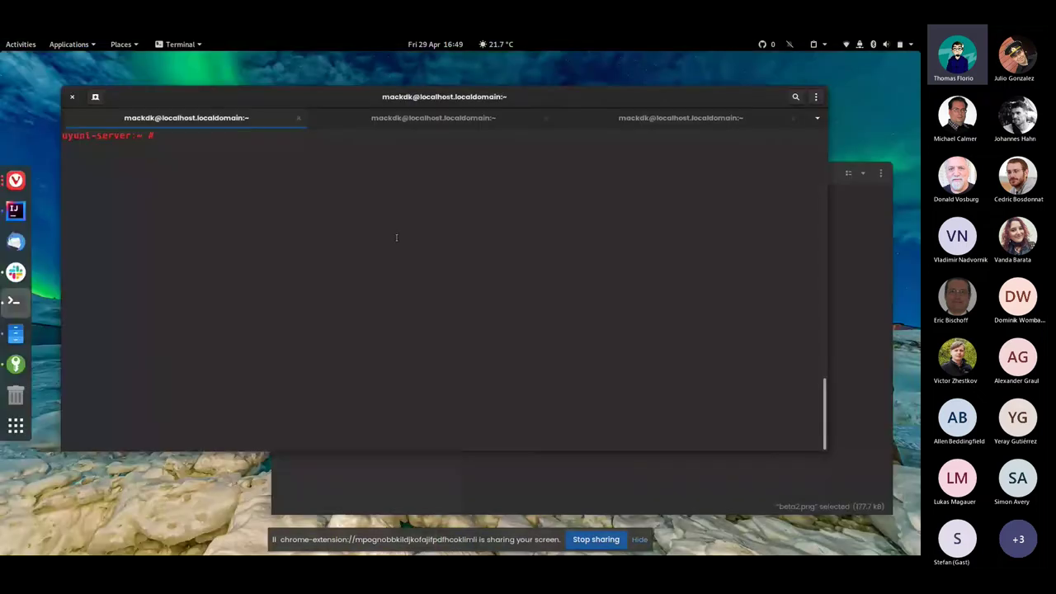
Run uyuni-setup-reportdb-user to create a new reportdb user with a password, then move to the psql tab
{"action": "type", "text": "uyuni-setup-reportdb-user"}
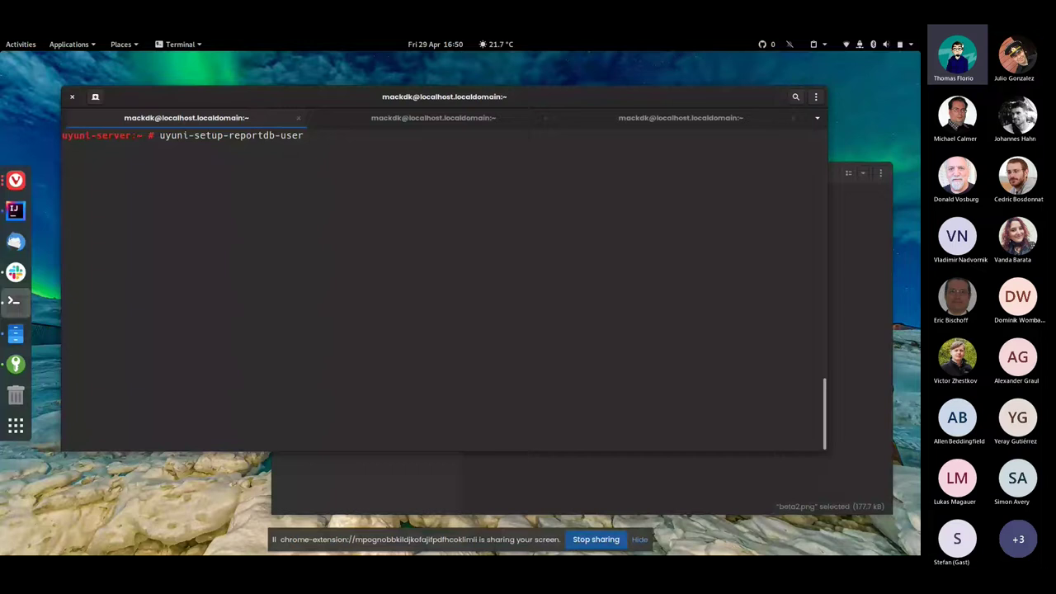
{"action": "key", "text": "Return"}
{"action": "type", "text": "a"}
{"action": "key", "text": "Return"}
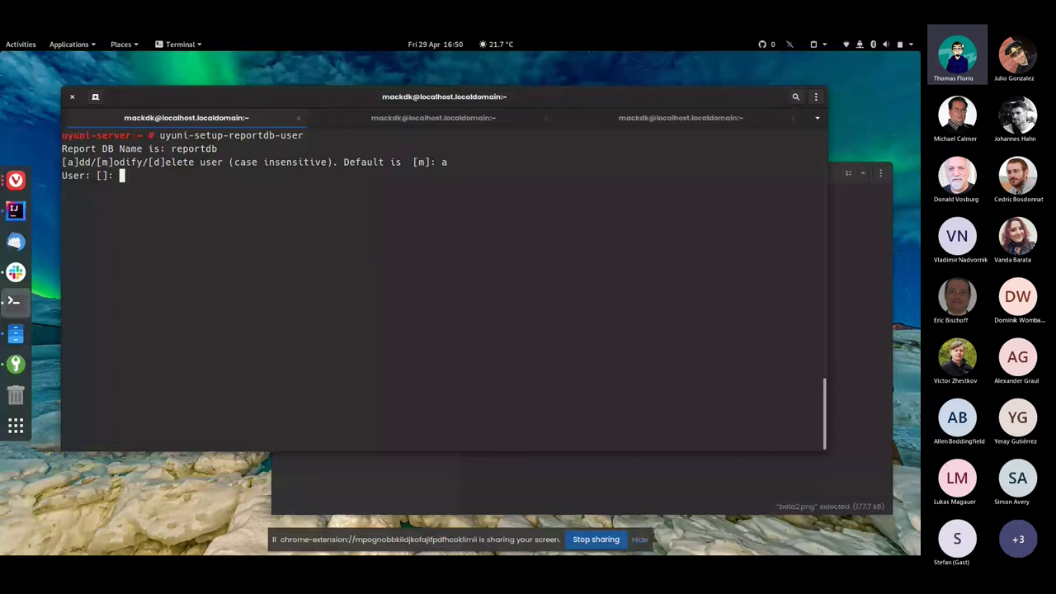
{"action": "type", "text": "mackdk"}
{"action": "key", "text": "Return"}
{"action": "key", "text": "Return"}
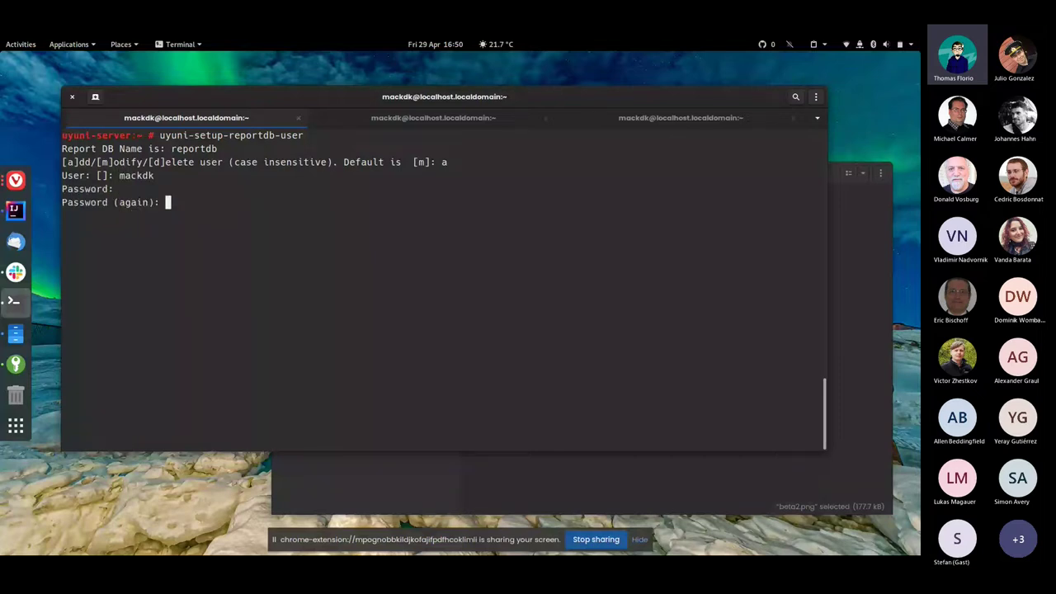
{"action": "key", "text": "Return"}
{"action": "type", "text": "y"}
{"action": "key", "text": "Return"}
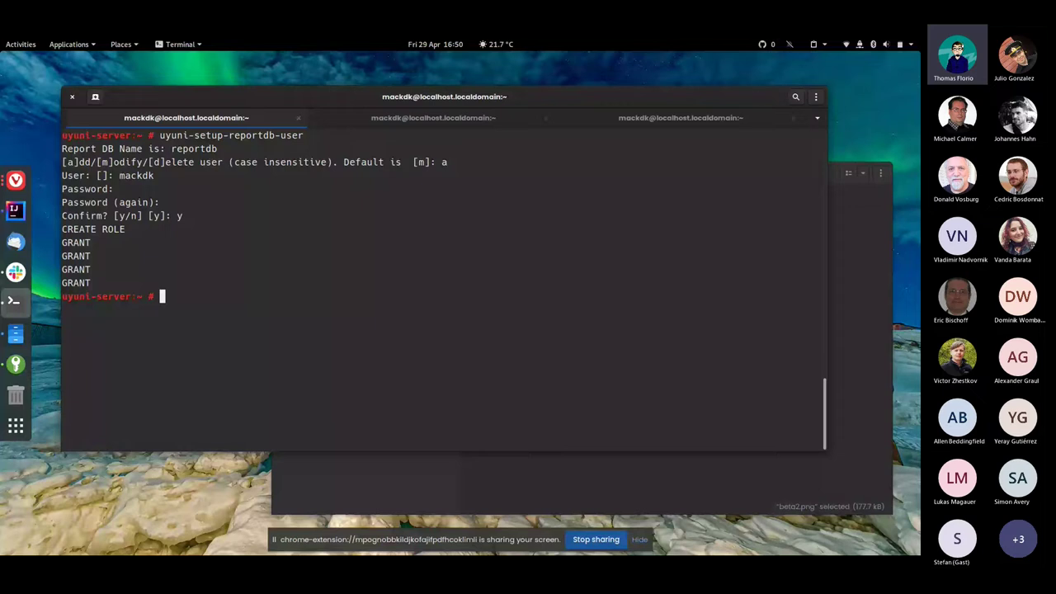
{"action": "key", "text": "ctrl+Page_Down"}
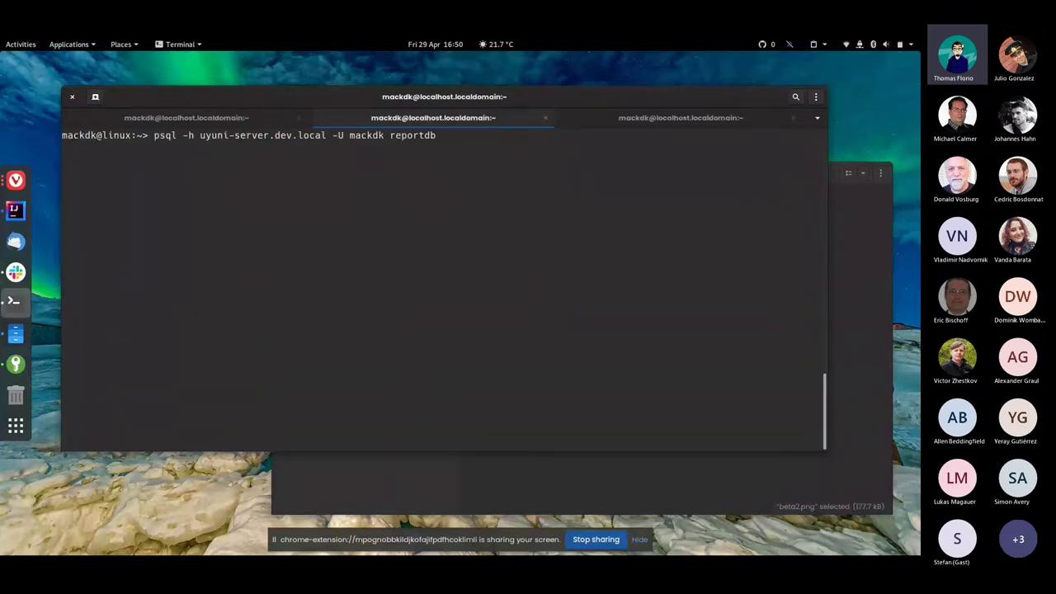
Connect psql to reportdb with the new user's password and list its relations with \d
{"action": "key", "text": "Return"}
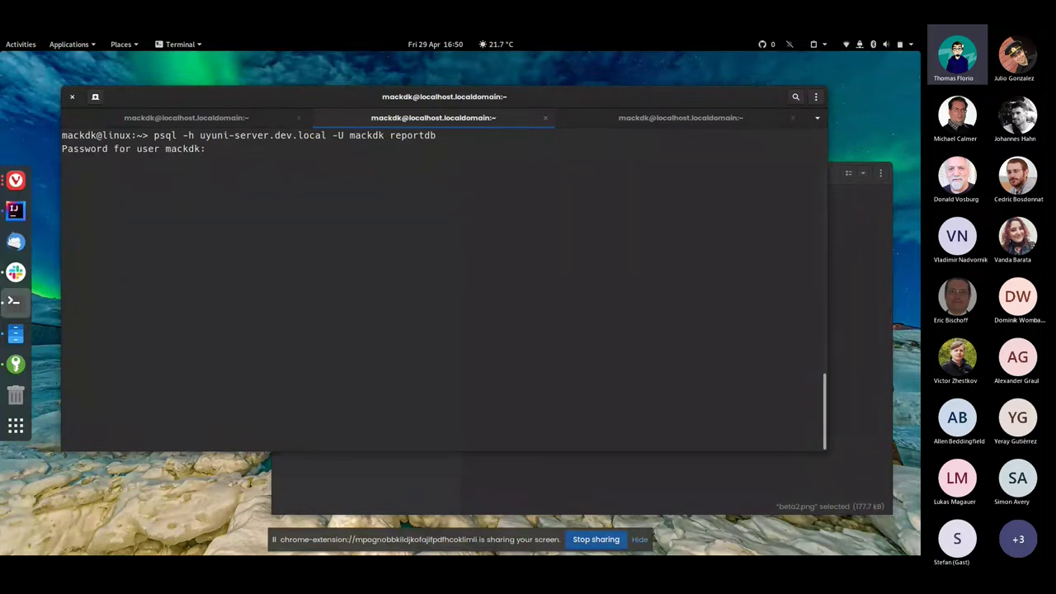
{"action": "key", "text": "Return"}
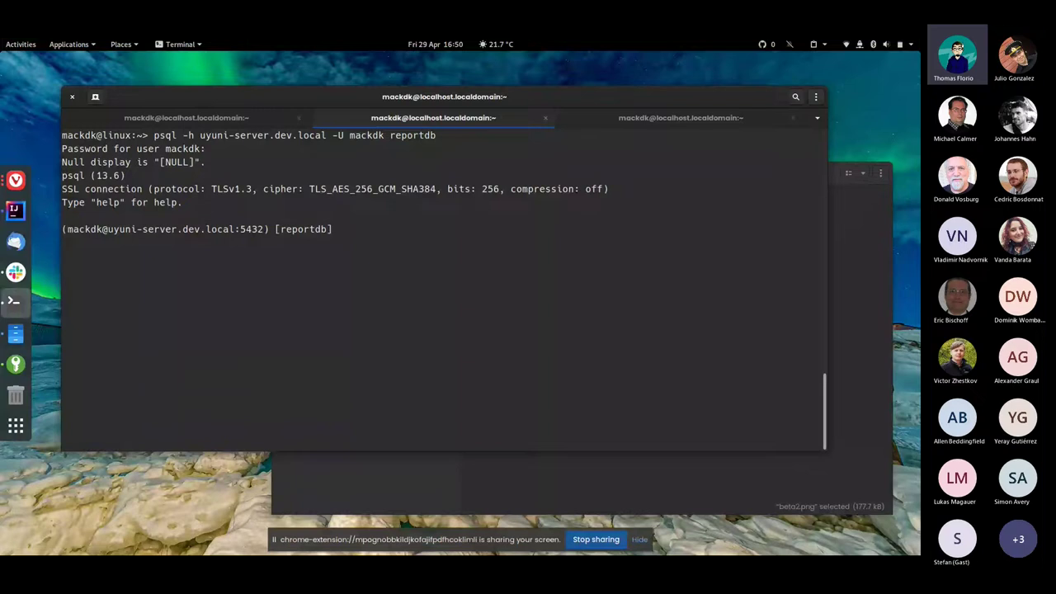
{"action": "type", "text": "\\td"}
{"action": "key", "text": "BackSpace"}
{"action": "key", "text": "BackSpace"}
{"action": "type", "text": "d"}
{"action": "key", "text": "Return"}
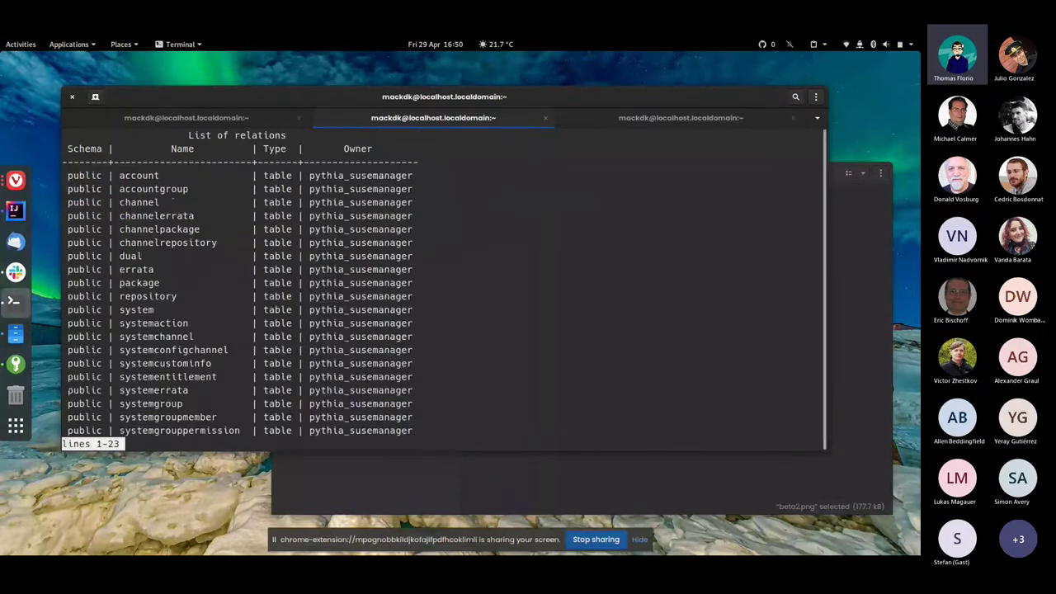
{"action": "key", "text": "Down"}
{"action": "key", "text": "Down"}
{"action": "key", "text": "Down"}
{"action": "key", "text": "Down"}
{"action": "key", "text": "Down"}
{"action": "key", "text": "Down"}
{"action": "key", "text": "Down"}
{"action": "key", "text": "Down"}
{"action": "key", "text": "Down"}
{"action": "key", "text": "Down"}
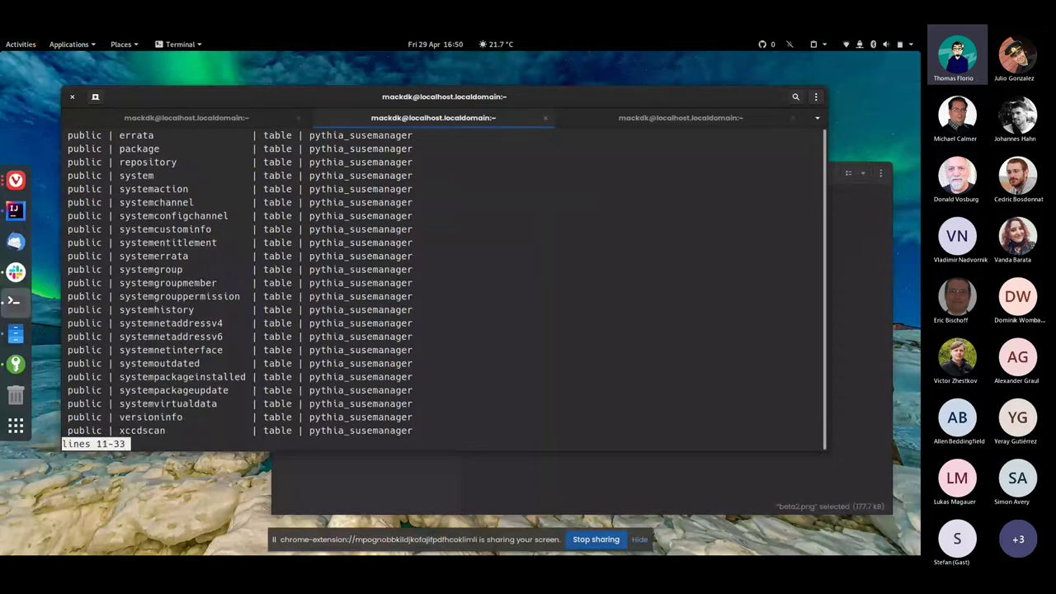
{"action": "key", "text": "Up"}
{"action": "key", "text": "Up"}
{"action": "key", "text": "Up"}
List the reportdb views with \dv and page through the list
{"action": "type", "text": "q\\dt"}
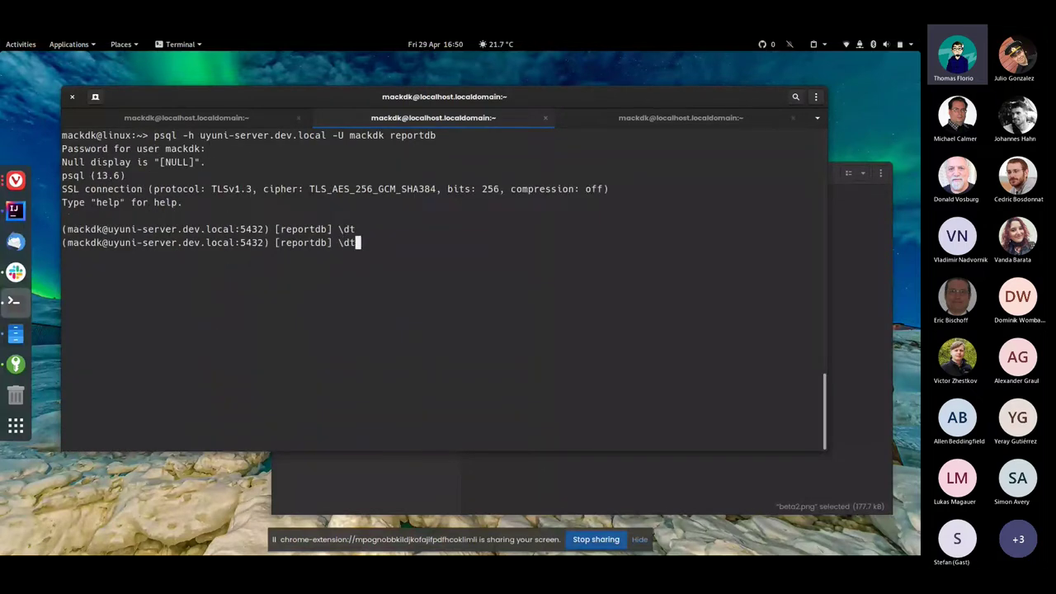
{"action": "key", "text": "BackSpace"}
{"action": "type", "text": "v"}
{"action": "key", "text": "Return"}
{"action": "key", "text": "Down"}
{"action": "key", "text": "Down"}
{"action": "key", "text": "Down"}
{"action": "key", "text": "Down"}
{"action": "key", "text": "Down"}
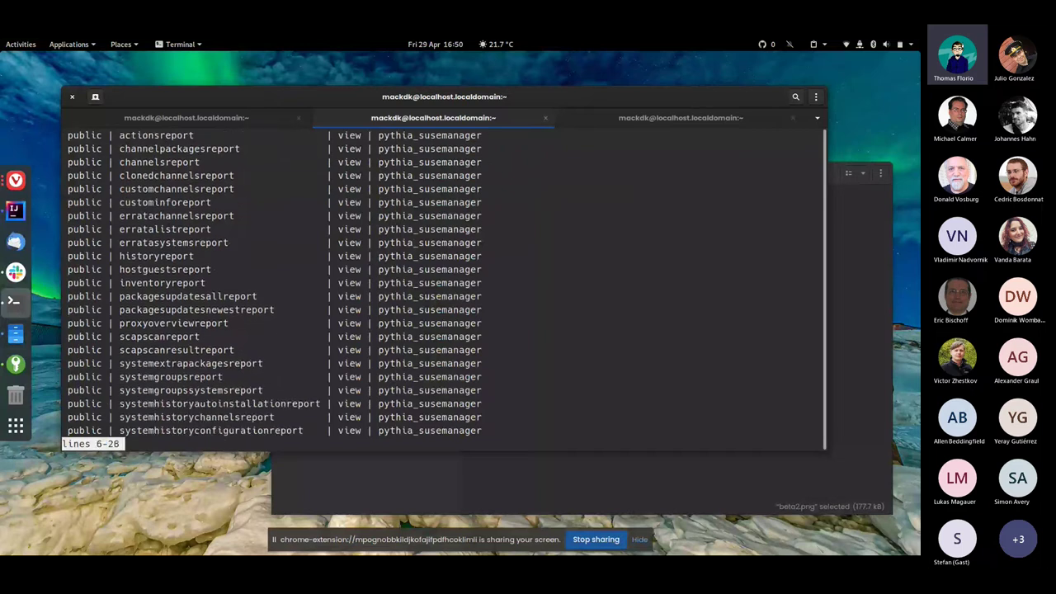
{"action": "key", "text": "Down"}
{"action": "key", "text": "Down"}
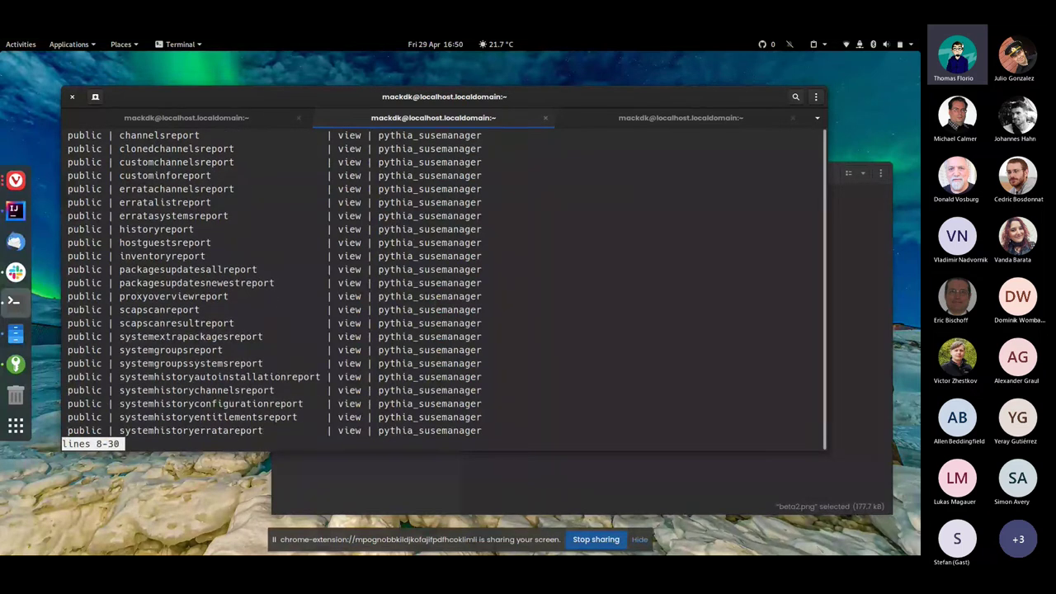
{"action": "key", "text": "Down"}
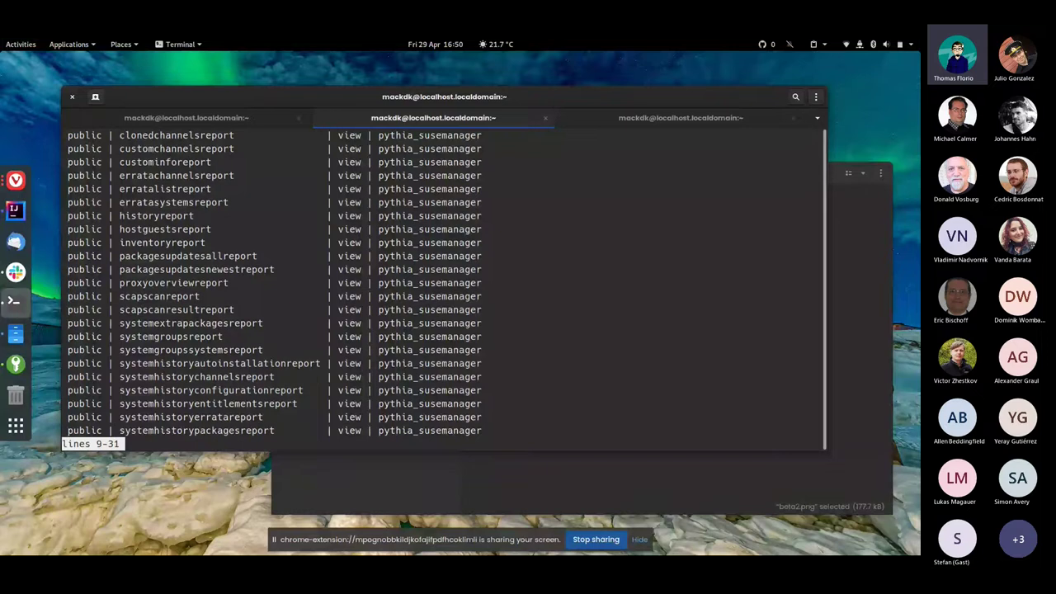
{"action": "key", "text": "Up"}
{"action": "key", "text": "Up"}
{"action": "key", "text": "Up"}
{"action": "key", "text": "Up"}
{"action": "key", "text": "Up"}
{"action": "key", "text": "Up"}
{"action": "key", "text": "Up"}
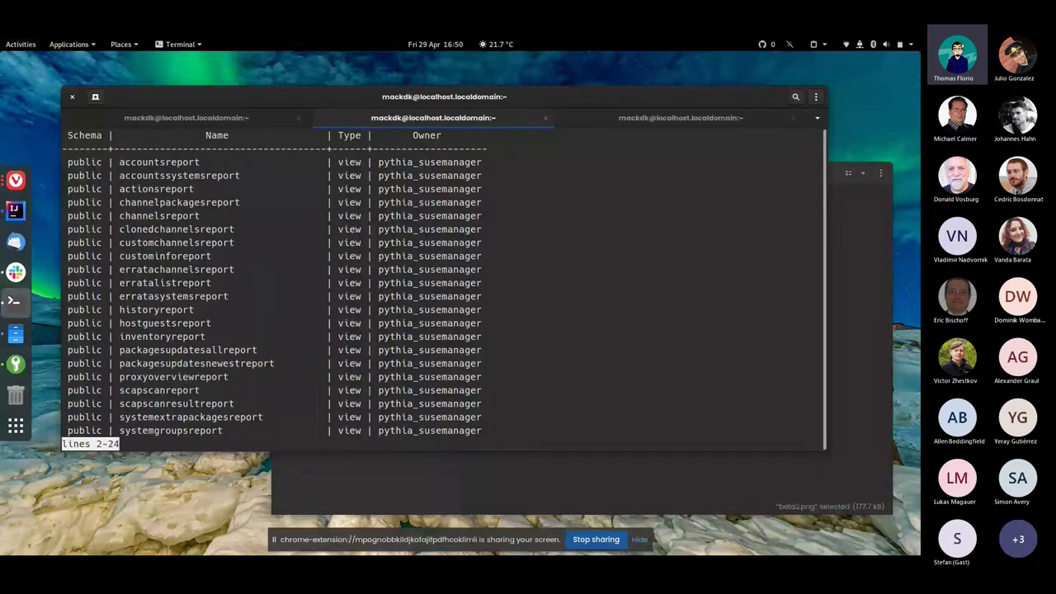
{"action": "key", "text": "Down"}
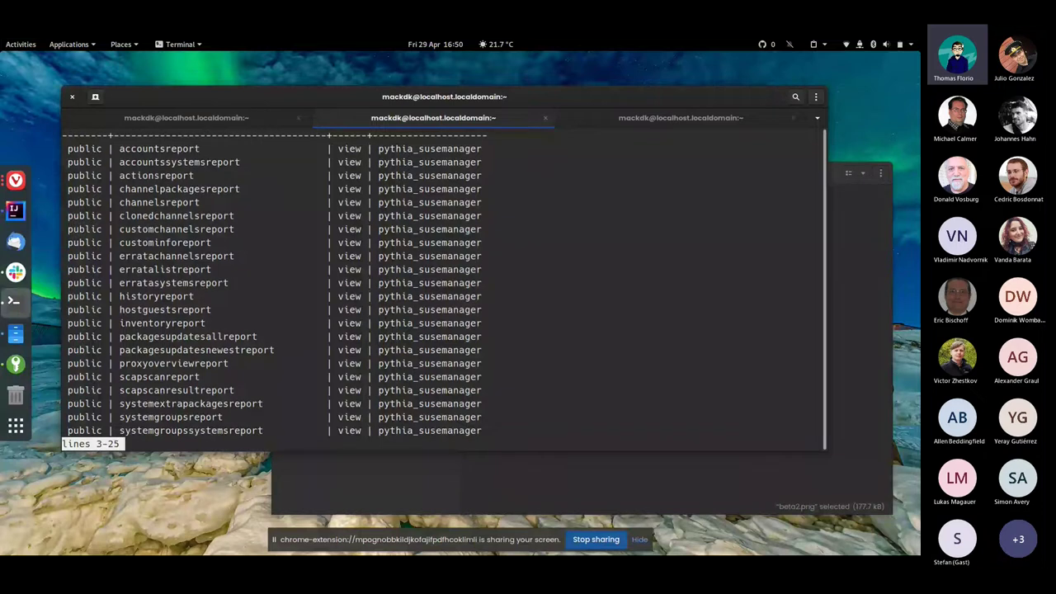
{"action": "key", "text": "Down"}
{"action": "key", "text": "Down"}
{"action": "key", "text": "Down"}
{"action": "key", "text": "Down"}
{"action": "key", "text": "Down"}
{"action": "key", "text": "Down"}
{"action": "key", "text": "Down"}
{"action": "key", "text": "Down"}
{"action": "key", "text": "Down"}
{"action": "key", "text": "Down"}
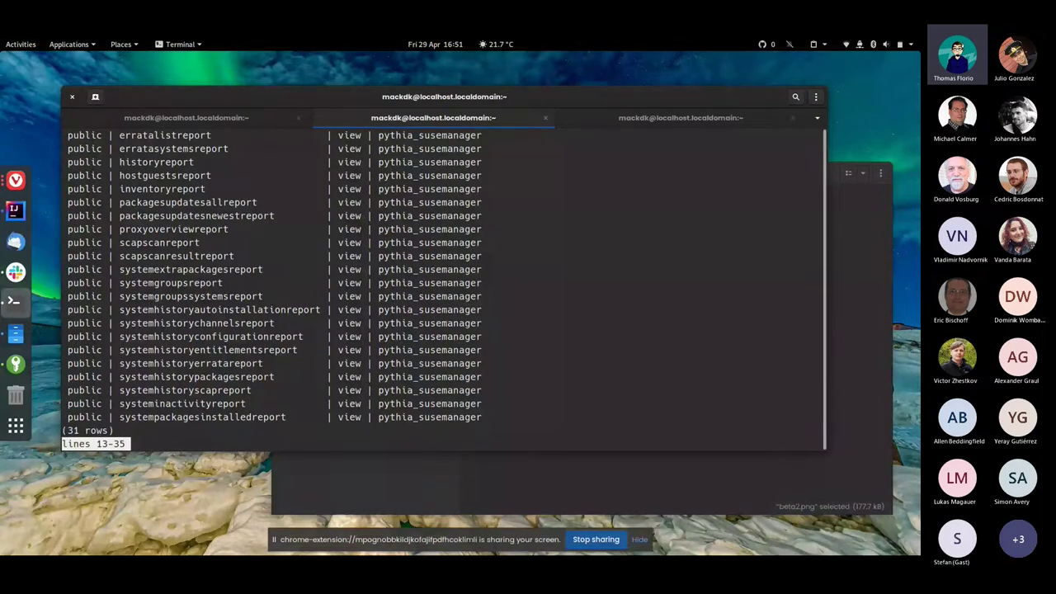
Run SELECT * FROM systempackagesinstalledreport; and scroll across its package version and release columns
{"action": "type", "text": "qSELECT "}
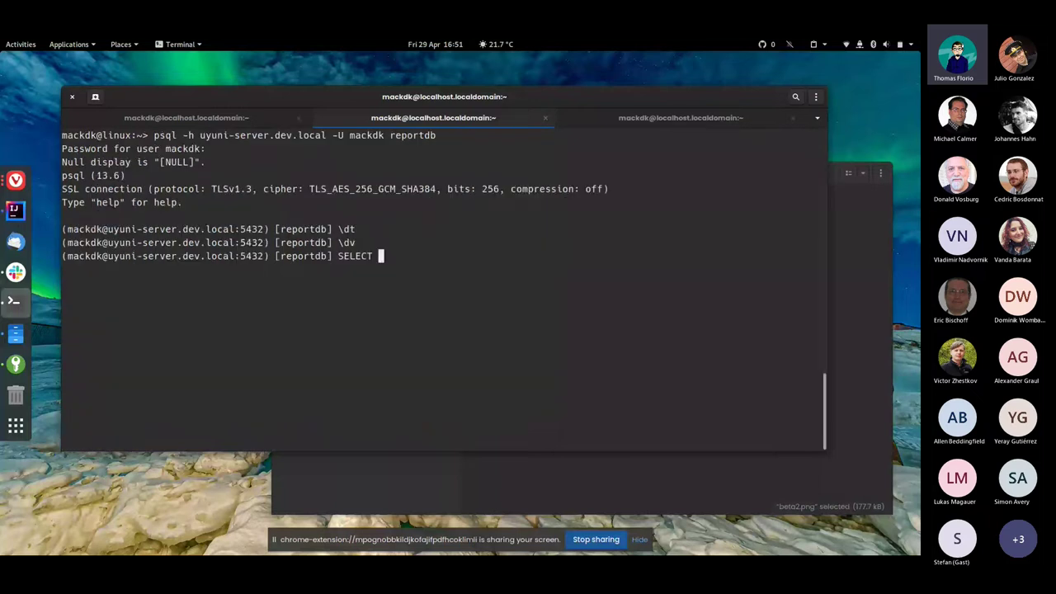
{"action": "type", "text": "* FROM s"}
{"action": "key", "text": "BackSpace"}
{"action": "type", "text": "systemm"}
{"action": "key", "text": "Tab"}
{"action": "key", "text": "Tab"}
{"action": "type", "text": "u"}
{"action": "key", "text": "Tab"}
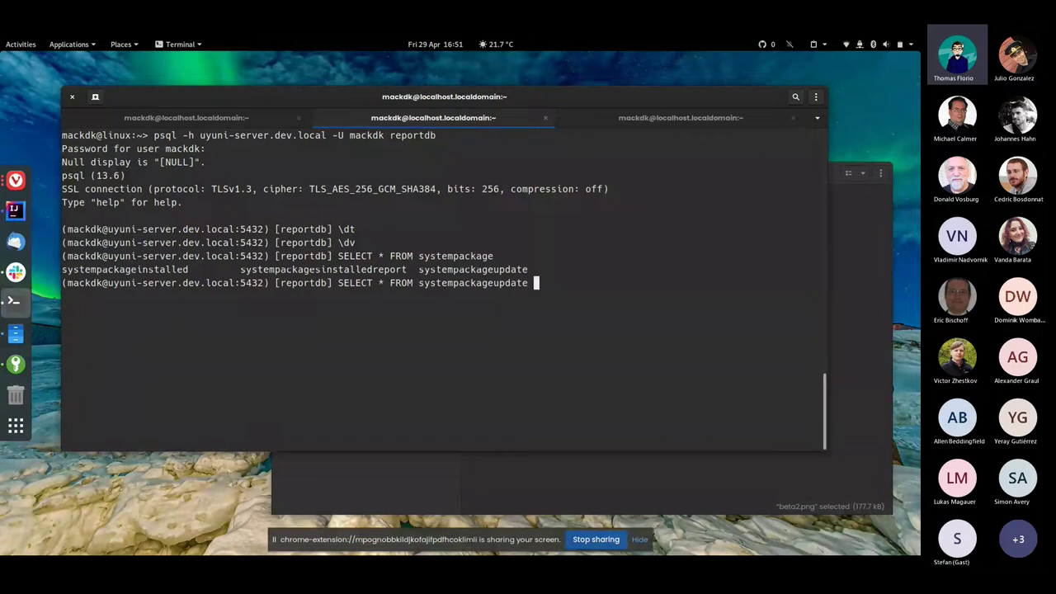
{"action": "key", "text": "BackSpace"}
{"action": "key", "text": "BackSpace"}
{"action": "key", "text": "BackSpace"}
{"action": "key", "text": "BackSpace"}
{"action": "key", "text": "BackSpace"}
{"action": "key", "text": "BackSpace"}
{"action": "key", "text": "BackSpace"}
{"action": "key", "text": "BackSpace"}
{"action": "key", "text": "BackSpace"}
{"action": "type", "text": "gei"}
{"action": "key", "text": "Tab"}
{"action": "key", "text": "BackSpace"}
{"action": "key", "text": "BackSpace"}
{"action": "key", "text": "BackSpace"}
{"action": "key", "text": "BackSpace"}
{"action": "key", "text": "BackSpace"}
{"action": "key", "text": "BackSpace"}
{"action": "key", "text": "BackSpace"}
{"action": "key", "text": "BackSpace"}
{"action": "key", "text": "BackSpace"}
{"action": "type", "text": "s"}
{"action": "key", "text": "Tab"}
{"action": "key", "text": "Return"}
{"action": "type", "text": ";"}
{"action": "key", "text": "Return"}
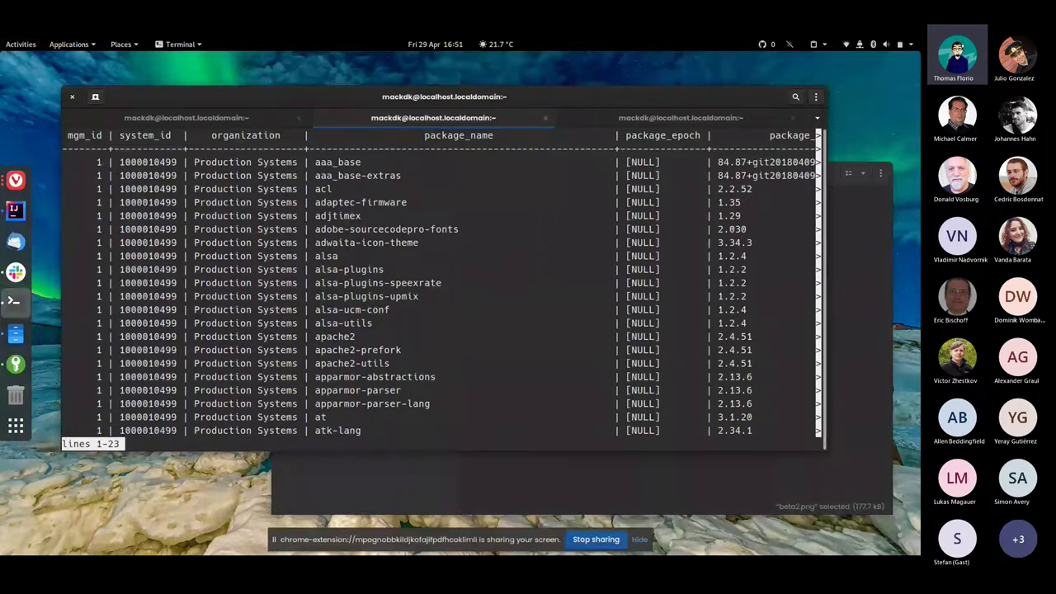
{"action": "key", "text": "Right"}
{"action": "key", "text": "Right"}
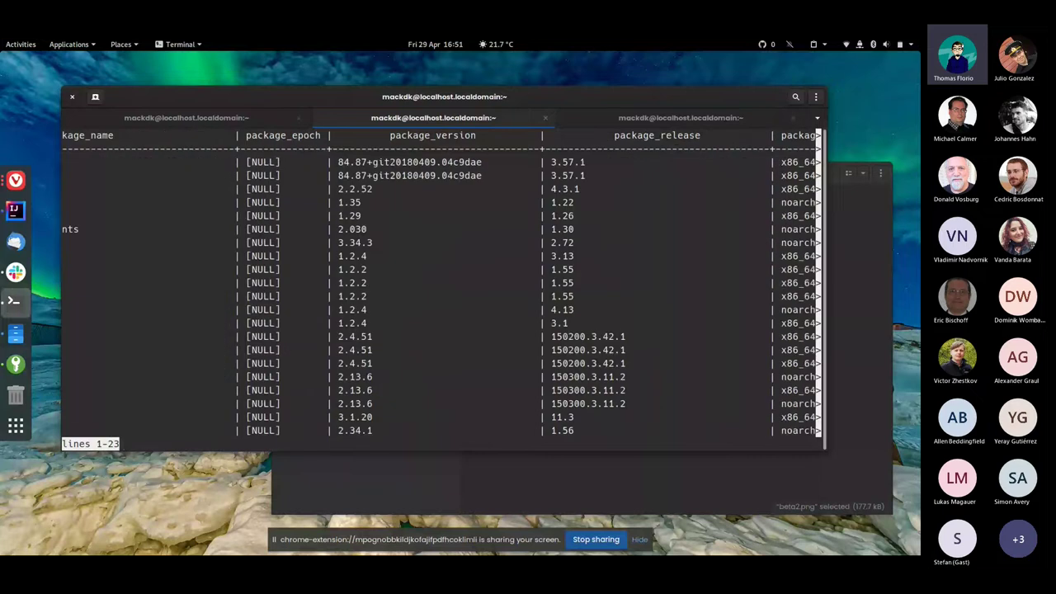
{"action": "key", "text": "Left"}
{"action": "key", "text": "Left"}
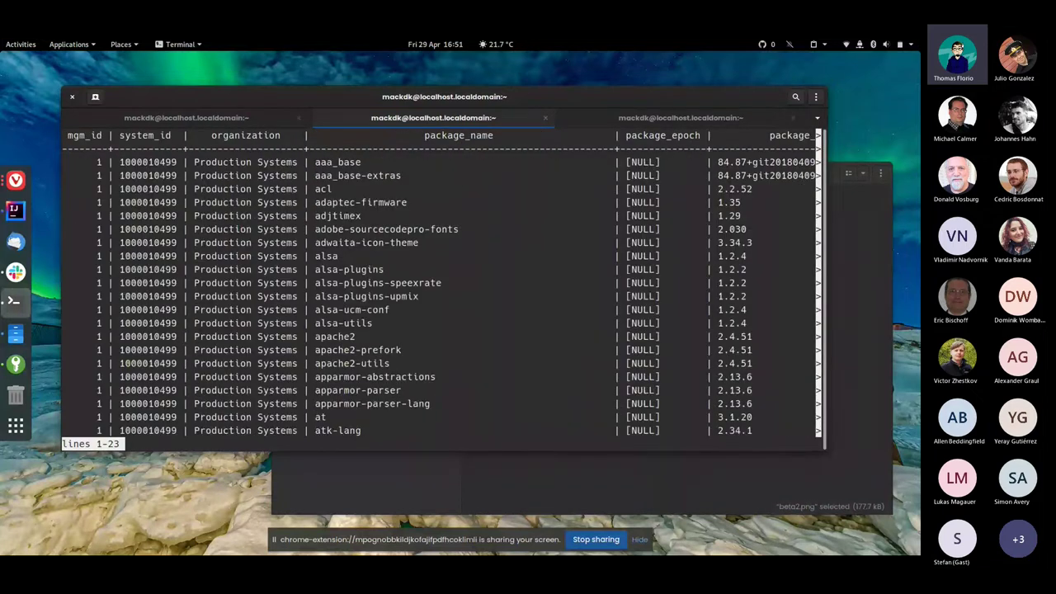
{"action": "double_click", "coordinate": [149, 162]}
{"action": "right_click", "coordinate": [155, 164]}
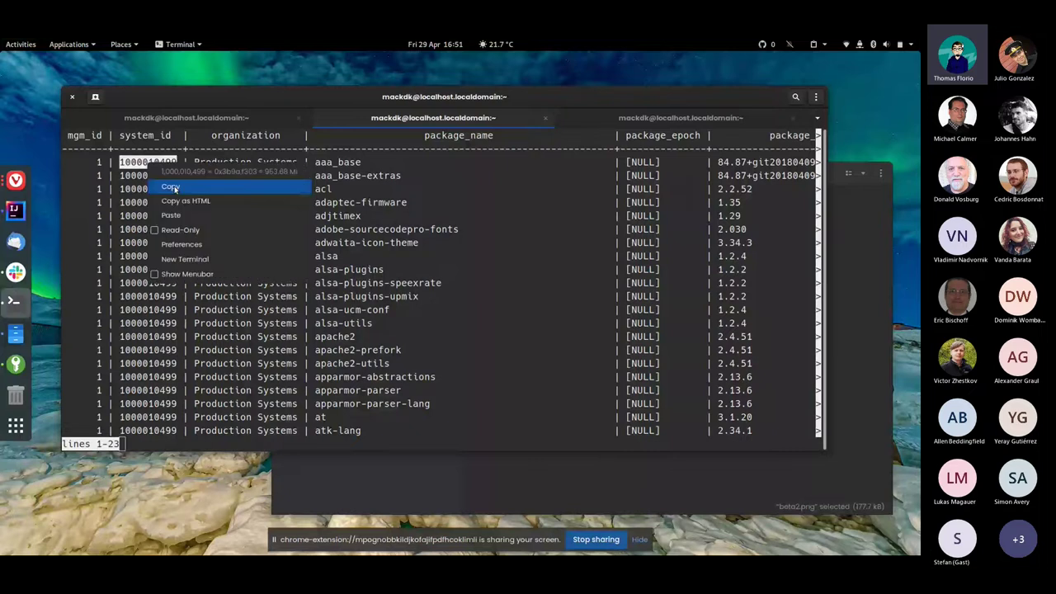
{"action": "left_click", "coordinate": [171, 188]}
{"action": "key", "text": "q"}
{"action": "key", "text": "Up"}
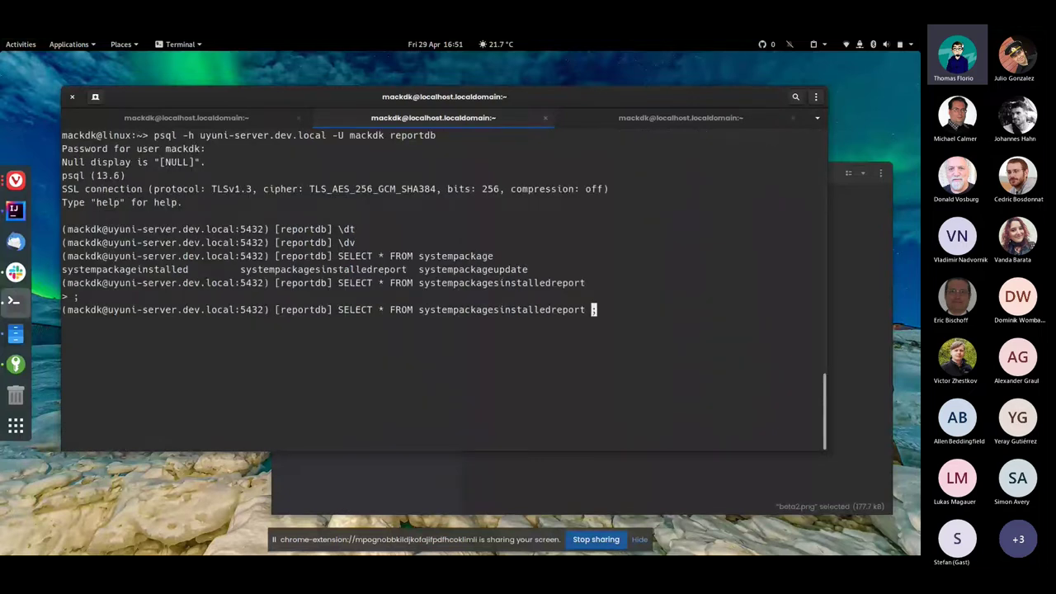
{"action": "type", "text": "WHERE system_id ="}
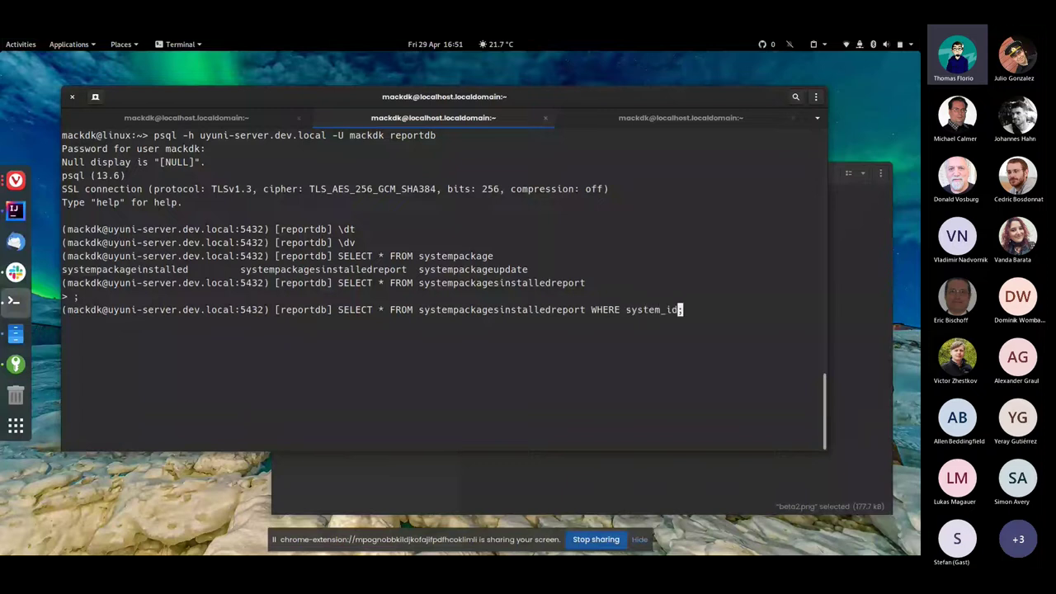
{"action": "type", "text": " '"}
{"action": "key", "text": "ctrl+shift+v"}
{"action": "type", "text": "'"}
{"action": "key", "text": "Return"}
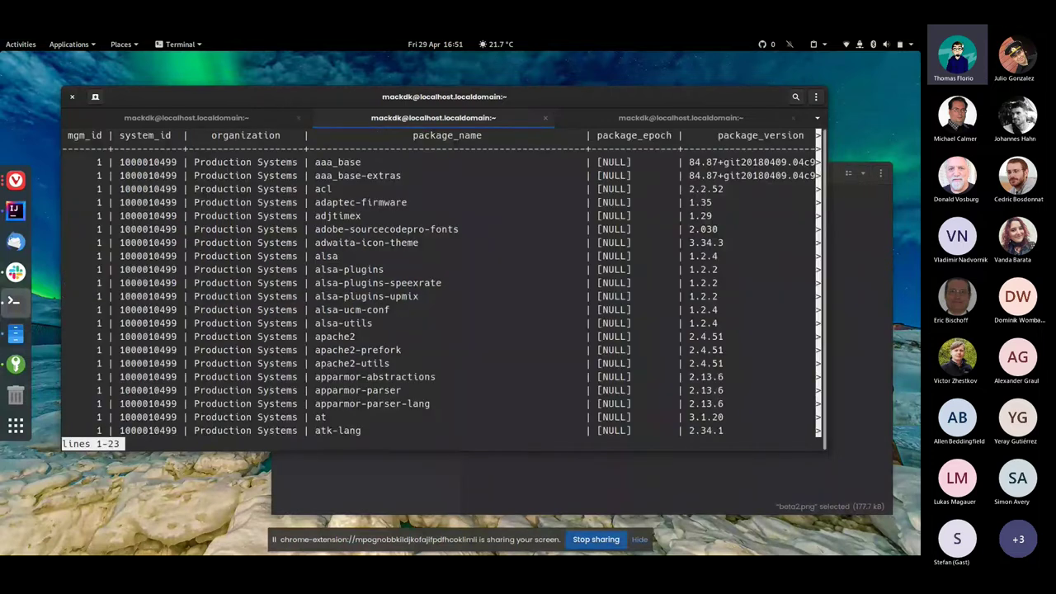
{"action": "key", "text": "Down"}
{"action": "key", "text": "Down"}
{"action": "key", "text": "Down"}
{"action": "key", "text": "Down"}
{"action": "key", "text": "Down"}
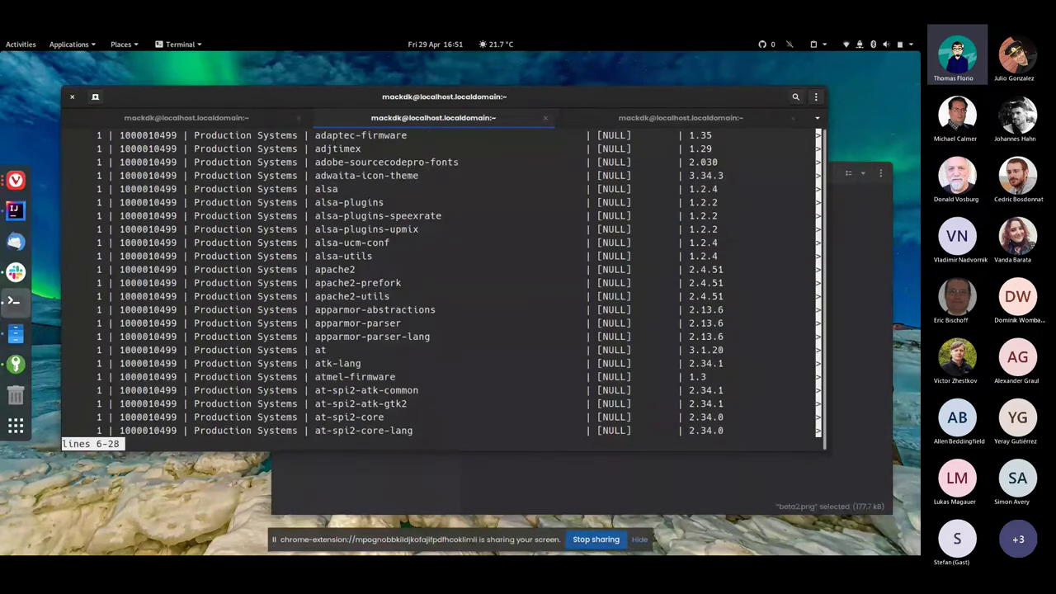
{"action": "type", "text": "q"}
{"action": "type", "text": "\\COP"}
{"action": "type", "text": "Y ()"}
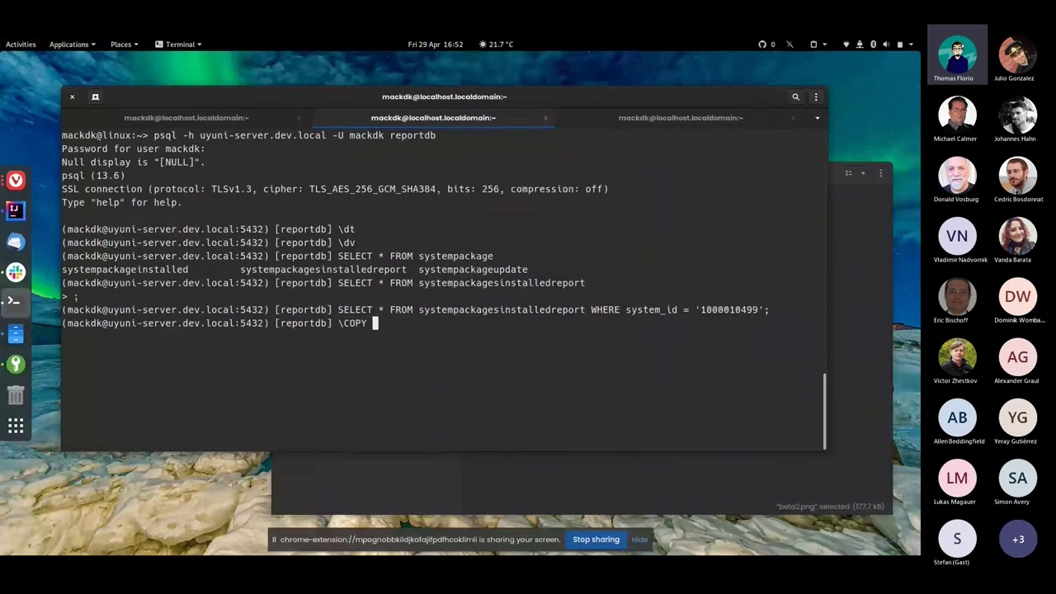
Wrap the filtered query in \COPY to '~/systempackages.cvs' CSV HEADER, exporting 1618 rows
{"action": "key", "text": "Left"}
{"action": "left_click_drag", "start_coordinate": [338, 310], "coordinate": [764, 310]}
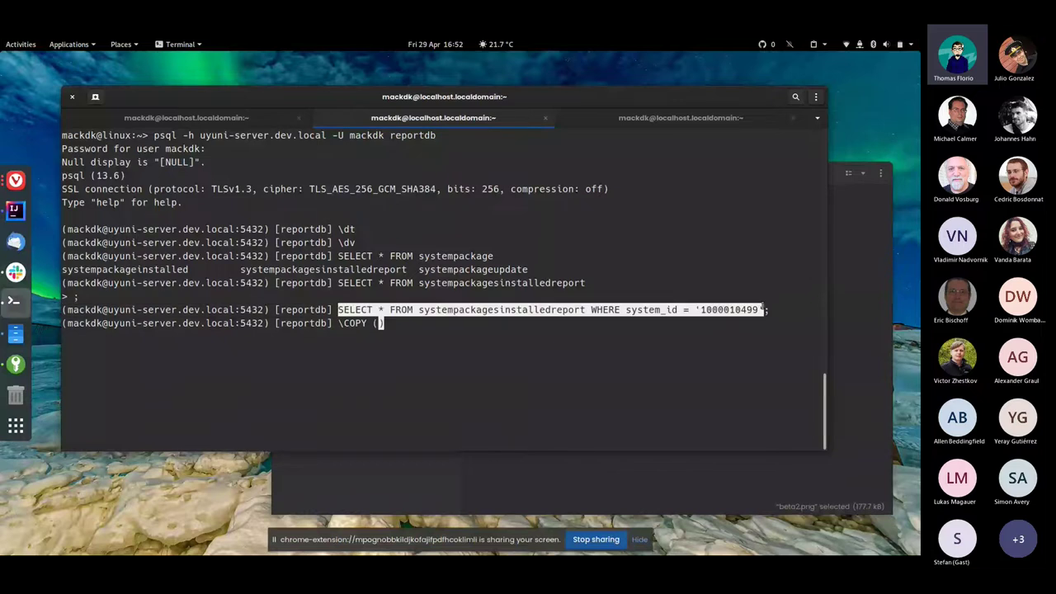
{"action": "middle_click", "coordinate": [525, 332]}
{"action": "key", "text": "End"}
{"action": "type", "text": "TO '~/"}
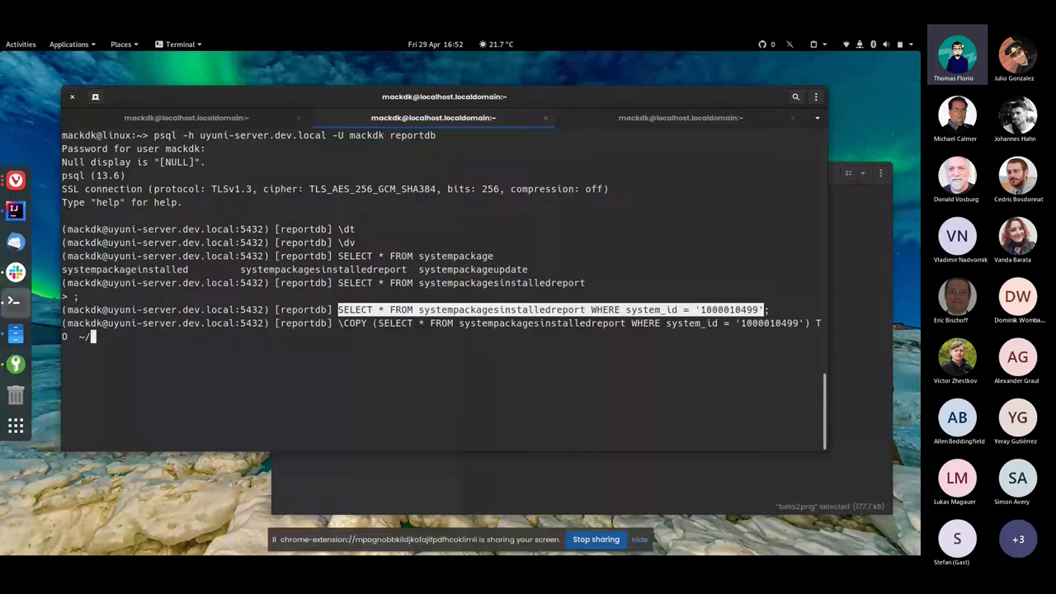
{"action": "type", "text": "systempackages."}
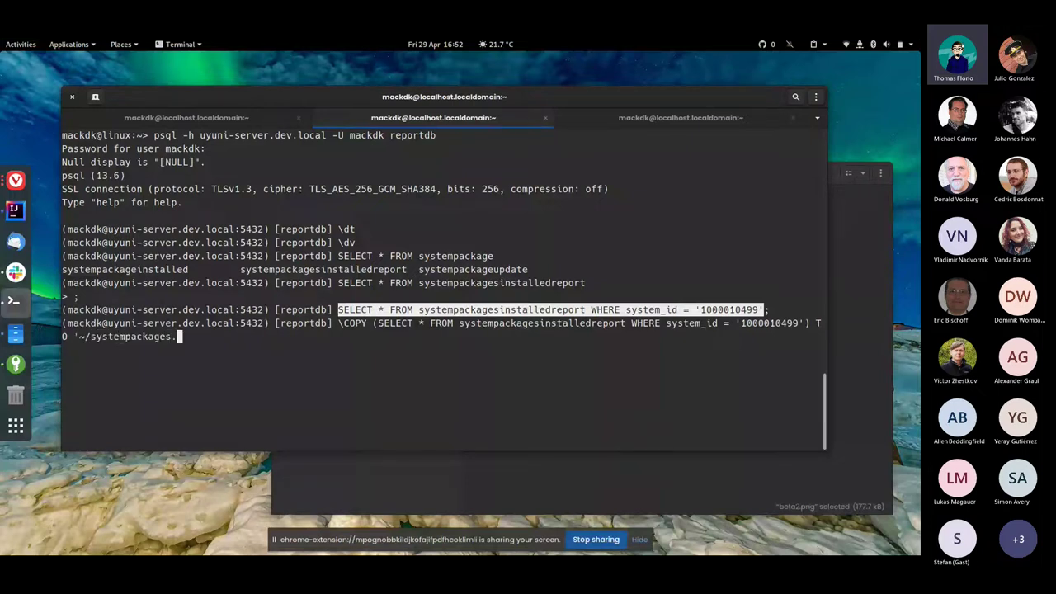
{"action": "type", "text": "cvs' CSV HEADER"}
{"action": "key", "text": "Return"}
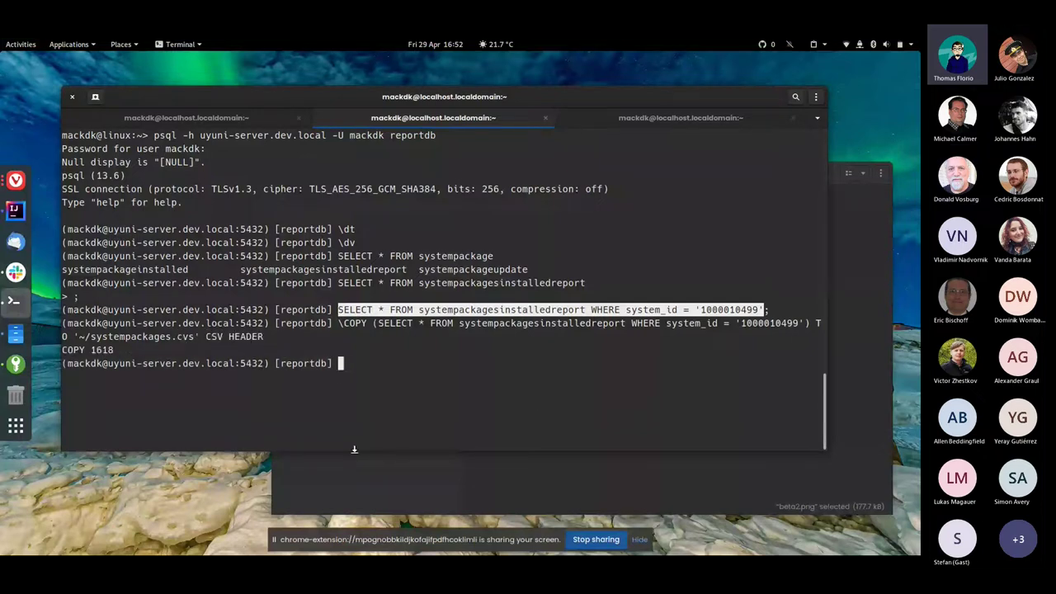
{"action": "right_click", "coordinate": [30, 342]}
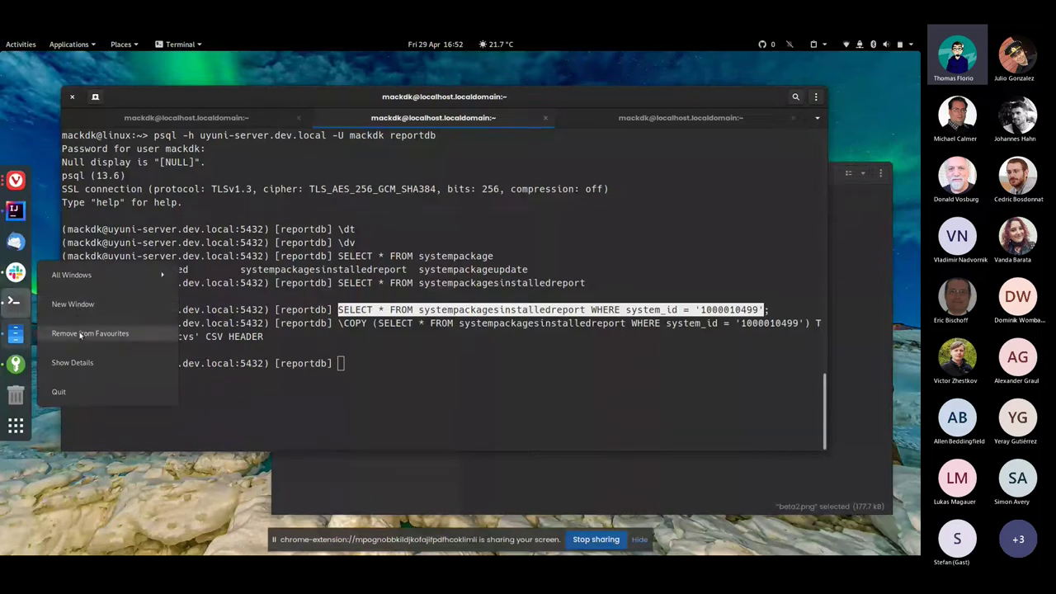
Open systempackages.cvs from a new Files window to inspect it, then return to Terminal
{"action": "left_click", "coordinate": [85, 312]}
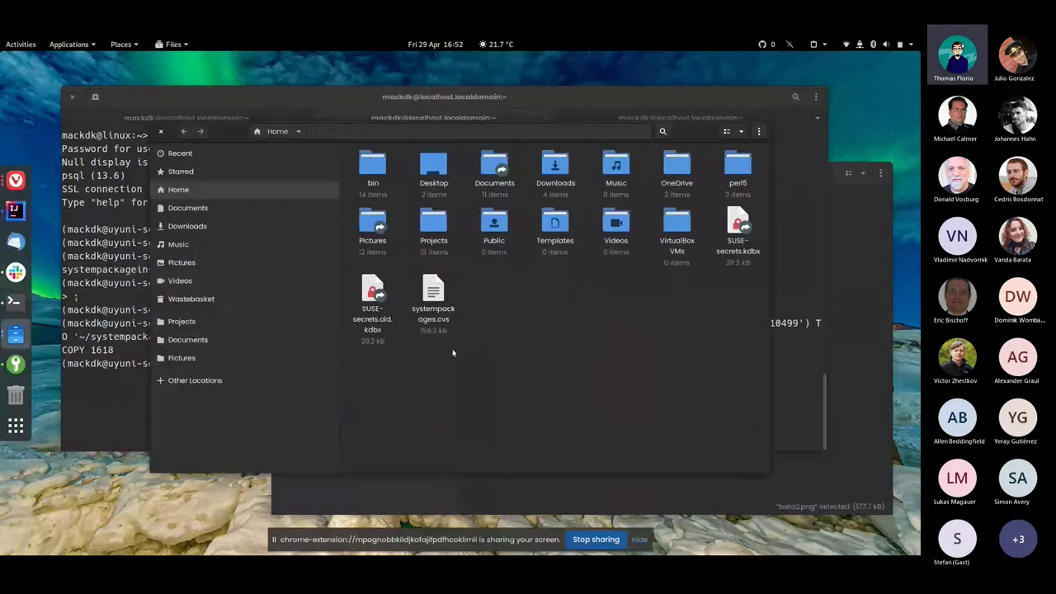
{"action": "double_click", "coordinate": [437, 305]}
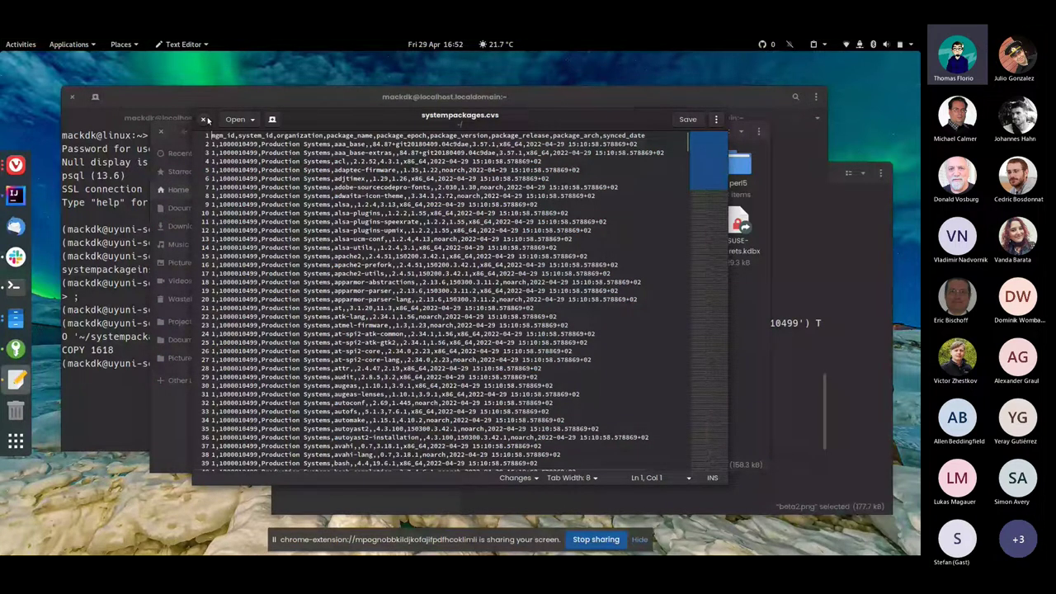
{"action": "left_click", "coordinate": [204, 119]}
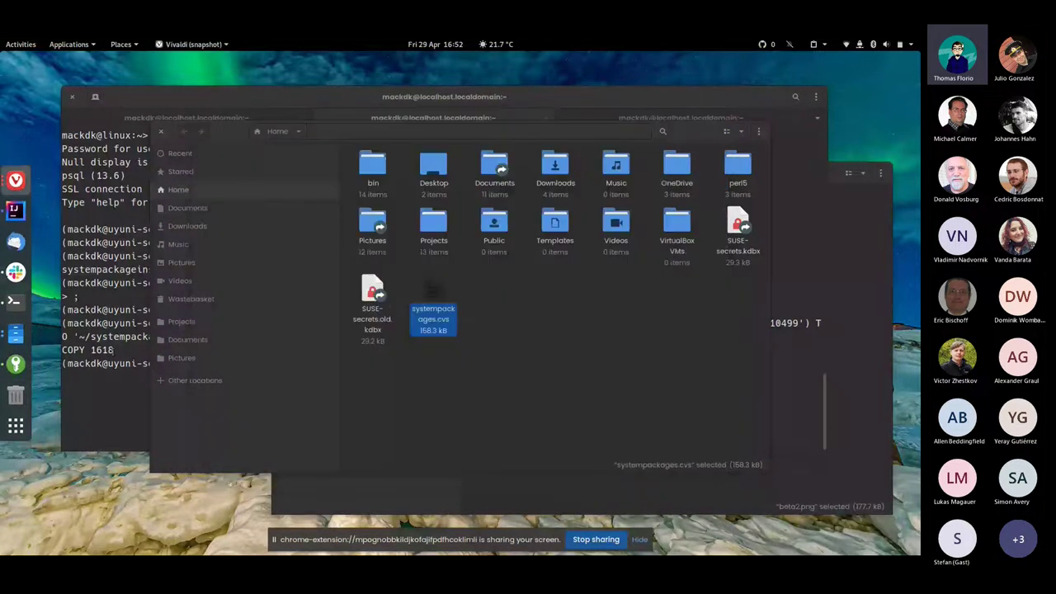
{"action": "left_click", "coordinate": [132, 391]}
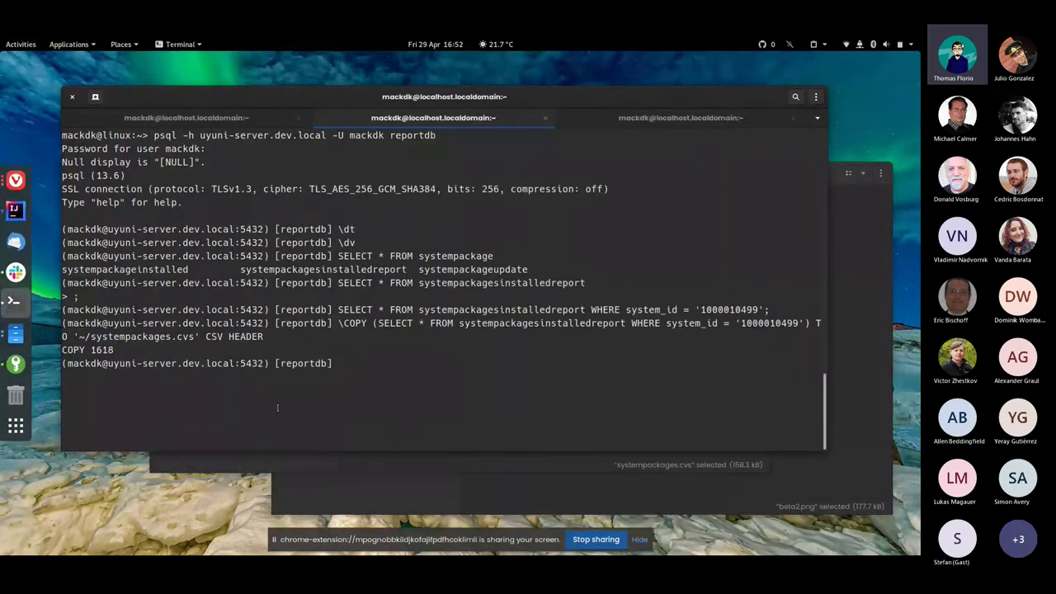
{"action": "key", "text": "super"}
Launch LibreOffice Base and connect to PostgreSQL with host=uyuni-server.dev.local dbname=reportdb
{"action": "type", "text": "data"}
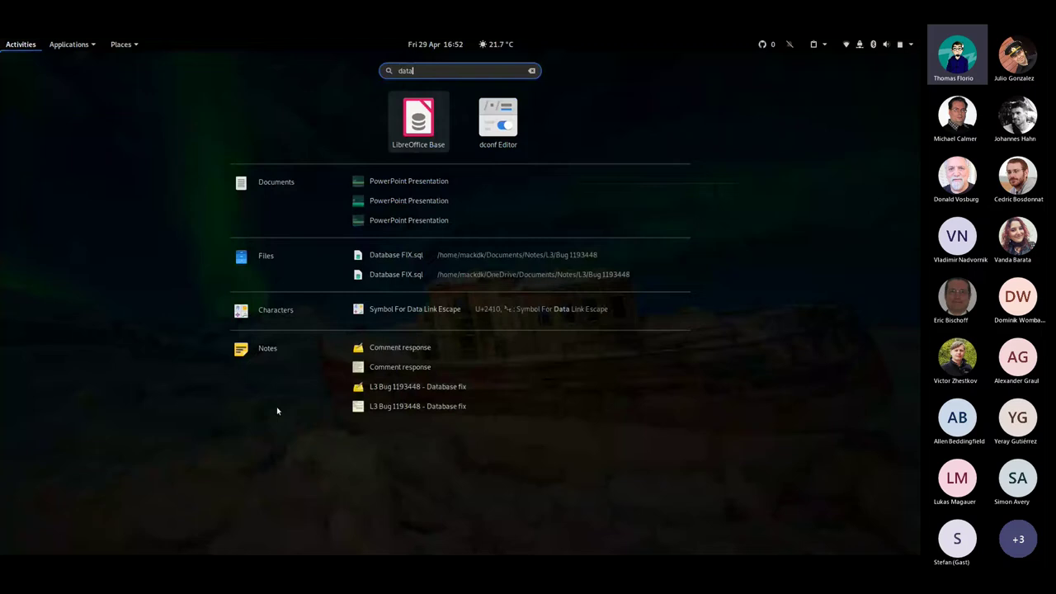
{"action": "key", "text": "Return"}
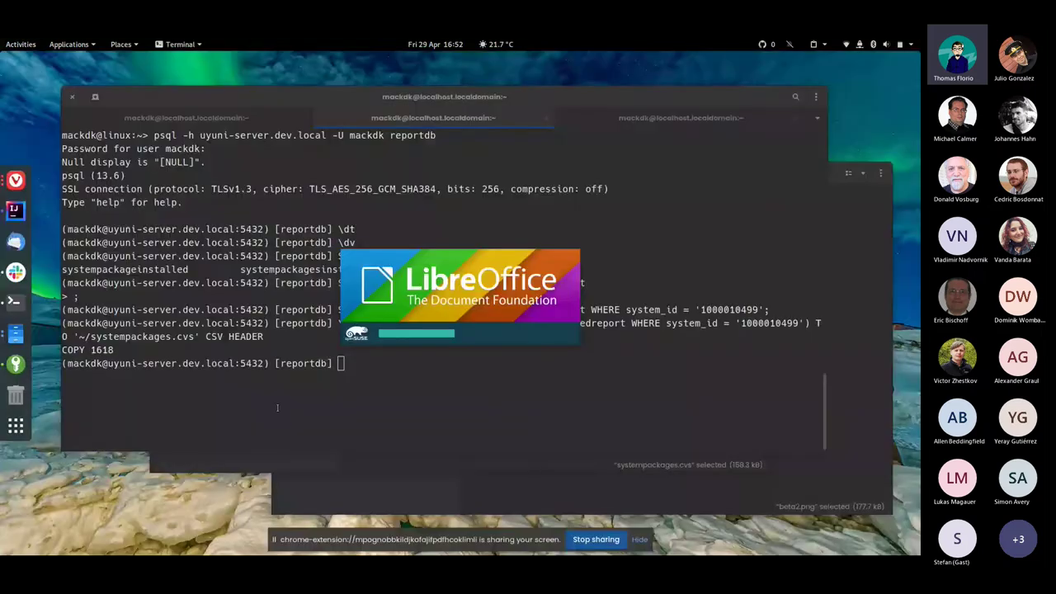
{"action": "left_click", "coordinate": [424, 302]}
{"action": "left_click", "coordinate": [428, 322]}
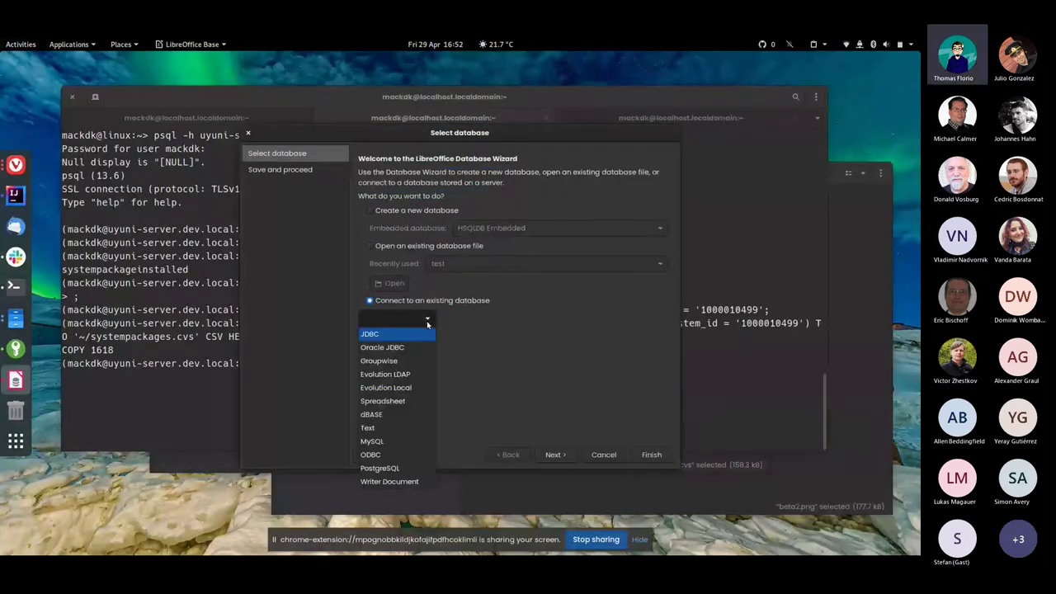
{"action": "left_click", "coordinate": [413, 455]}
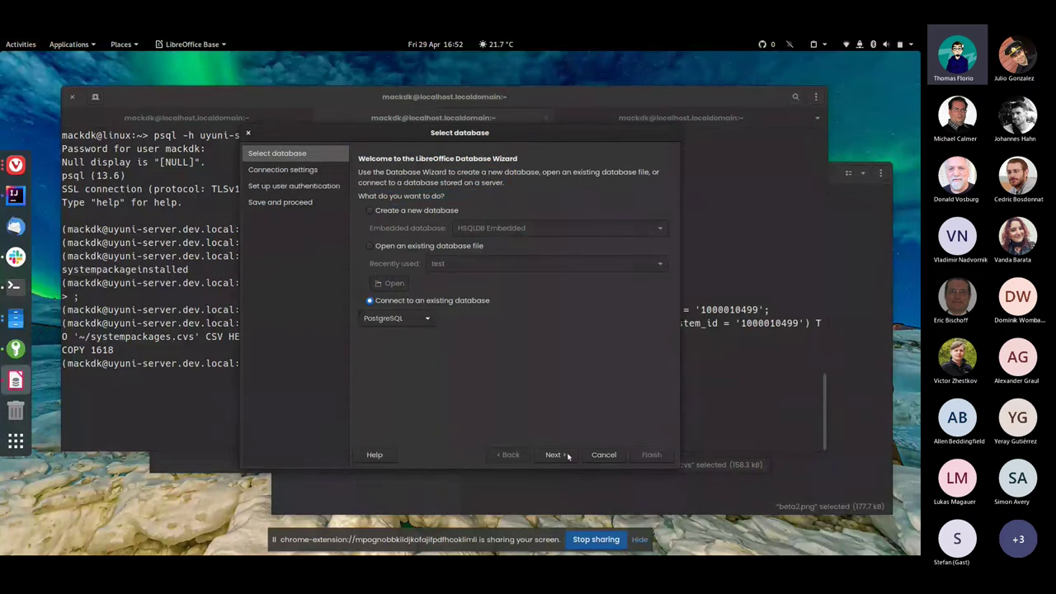
{"action": "left_click", "coordinate": [554, 455]}
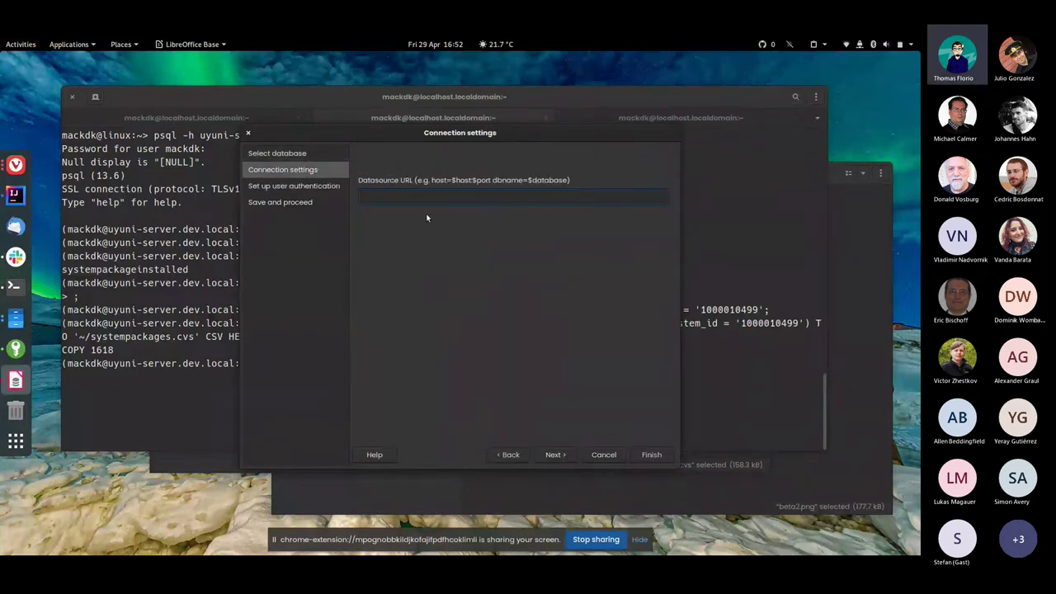
{"action": "type", "text": "host="}
{"action": "key", "text": "ctrl+v"}
{"action": "key", "text": "BackSpace"}
{"action": "key", "text": "BackSpace"}
{"action": "key", "text": "BackSpace"}
{"action": "key", "text": "BackSpace"}
{"action": "key", "text": "BackSpace"}
{"action": "key", "text": "BackSpace"}
{"action": "key", "text": "BackSpace"}
{"action": "key", "text": "BackSpace"}
{"action": "key", "text": "BackSpace"}
{"action": "key", "text": "BackSpace"}
{"action": "type", "text": "y"}
{"action": "type", "text": "yuni"}
{"action": "type", "text": "-server"}
{"action": "type", "text": ".dev"}
{"action": "type", "text": ".local "}
{"action": "type", "text": "db"}
{"action": "type", "text": "name="}
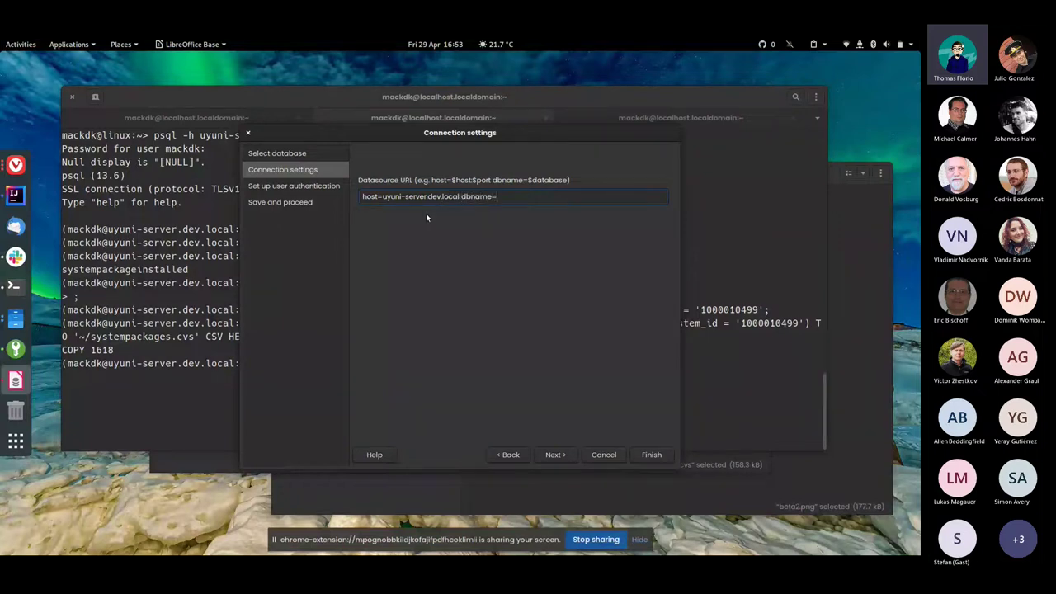
{"action": "type", "text": "reportdb"}
{"action": "key", "text": "Return"}
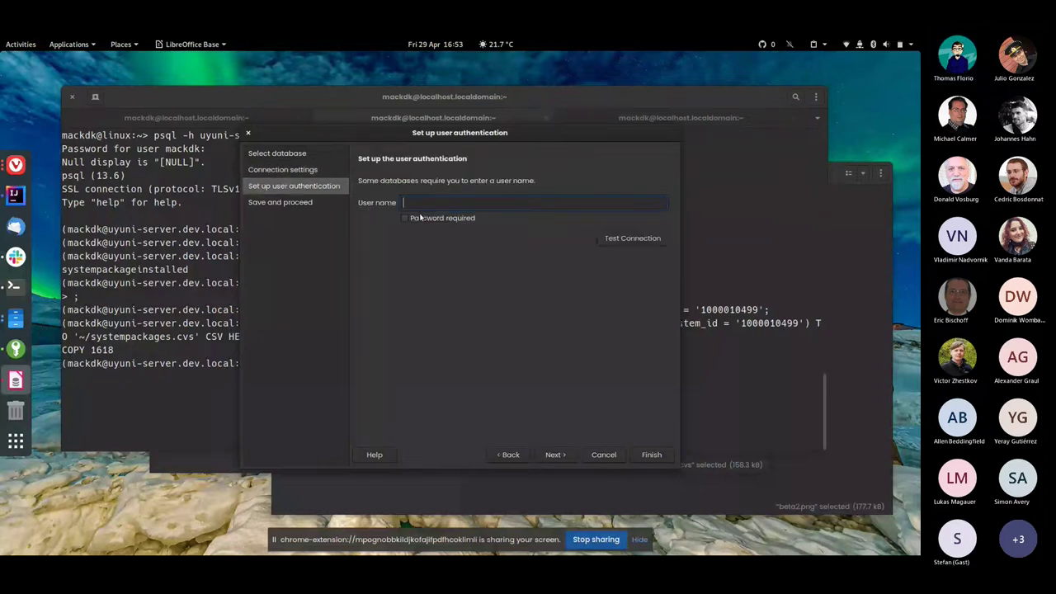
Enter the reportdb user name, require and test the password, then save as New Database
{"action": "type", "text": "mackdk"}
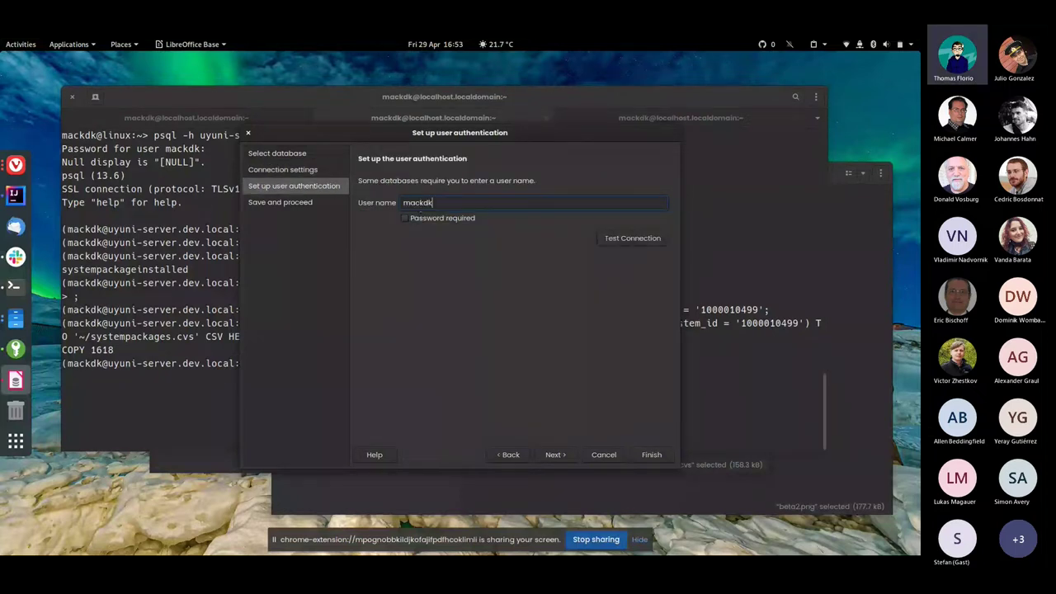
{"action": "key", "text": "Tab"}
{"action": "key", "text": "space"}
{"action": "key", "text": "Tab"}
{"action": "key", "text": "Return"}
{"action": "type", "text": "******"}
{"action": "left_click", "coordinate": [558, 368]}
{"action": "left_click", "coordinate": [554, 454]}
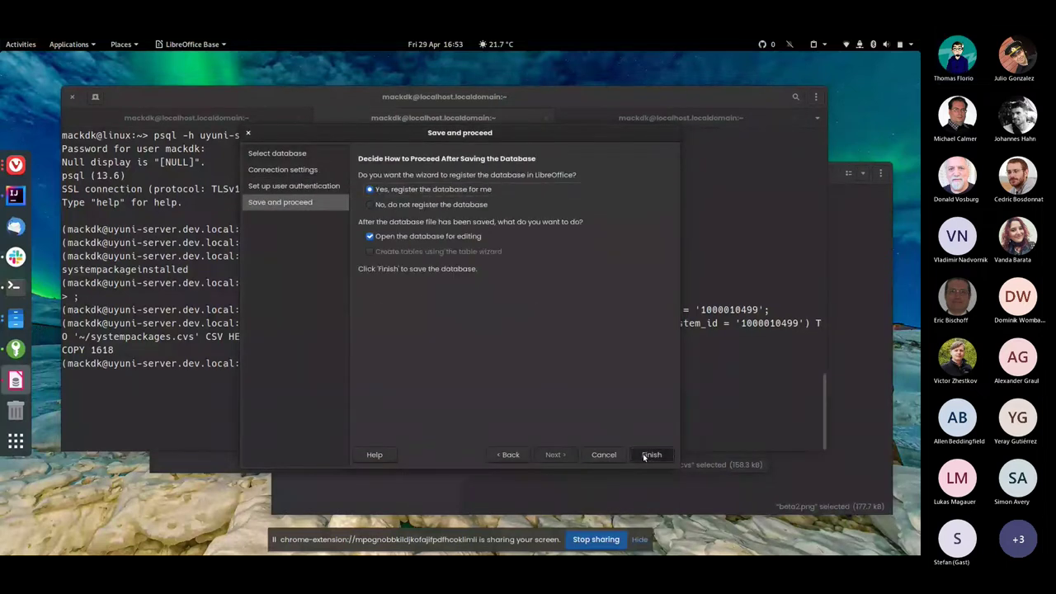
{"action": "left_click", "coordinate": [649, 455]}
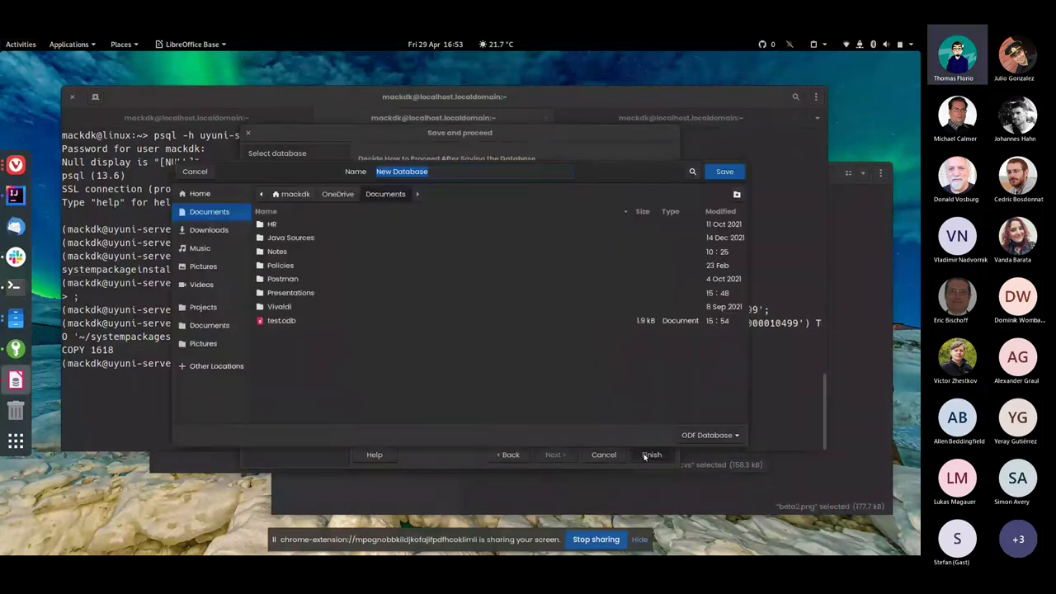
{"action": "left_click", "coordinate": [726, 172]}
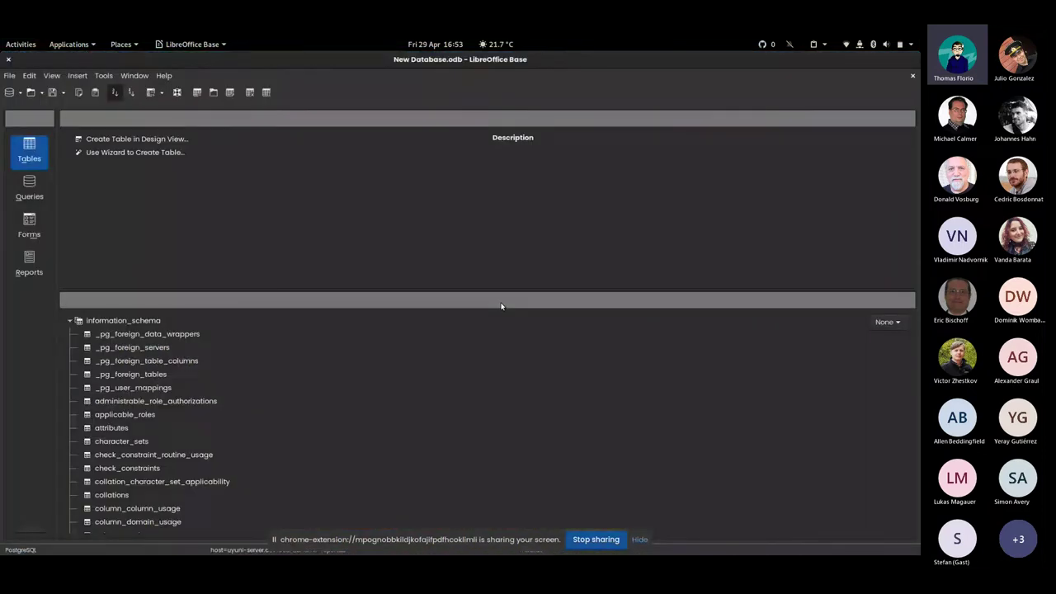
Collapse information_schema, expand the public schema, and open the channel table's data
{"action": "left_click", "coordinate": [70, 320]}
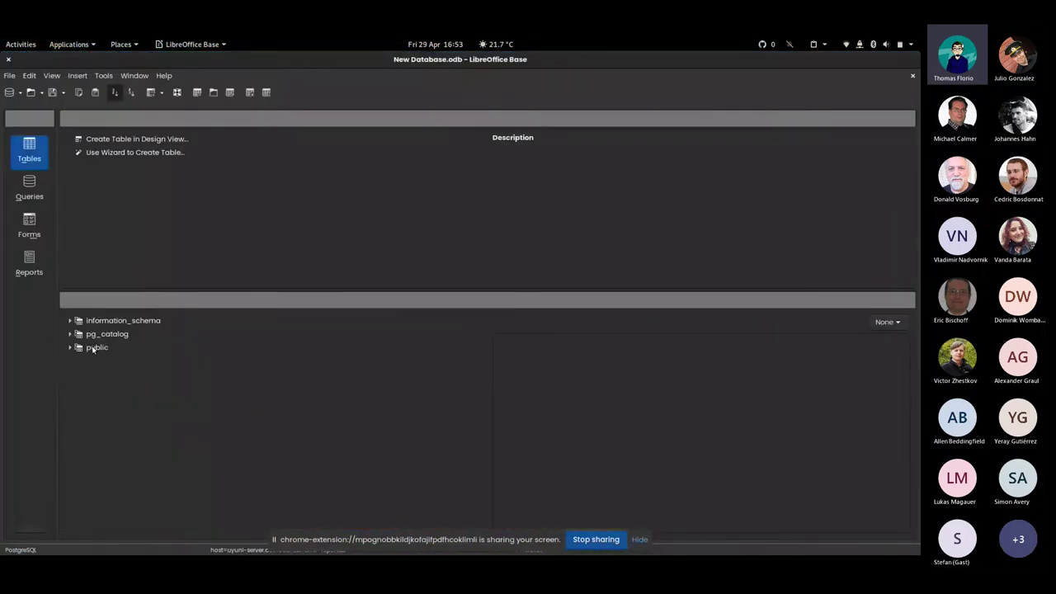
{"action": "double_click", "coordinate": [94, 350]}
{"action": "scroll", "coordinate": [132, 401], "scroll_direction": "down", "scroll_amount": 2}
{"action": "scroll", "coordinate": [129, 400], "scroll_direction": "down", "scroll_amount": 5}
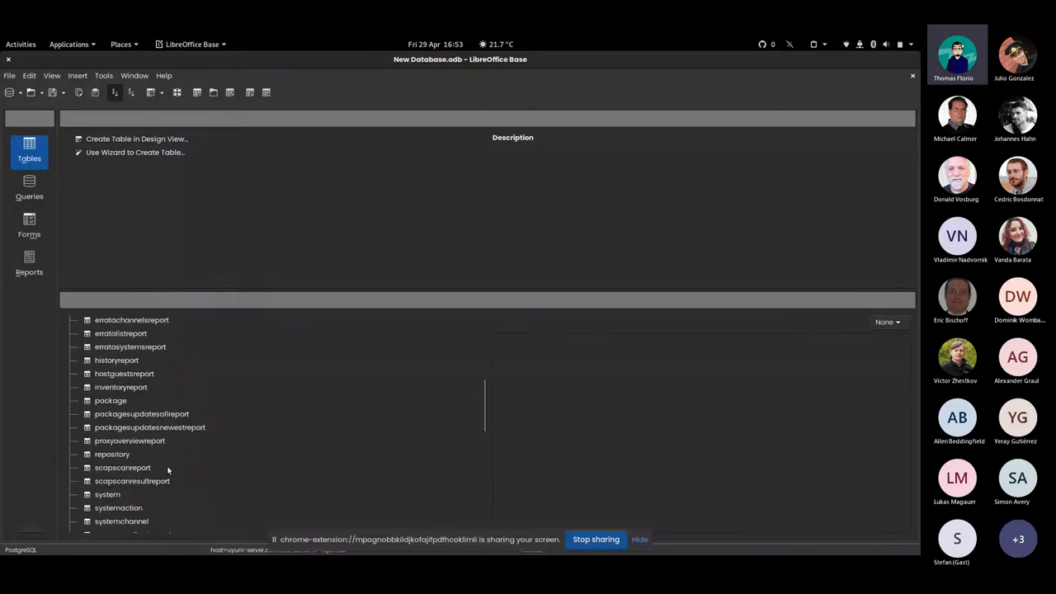
{"action": "scroll", "coordinate": [167, 469], "scroll_direction": "up", "scroll_amount": 1}
{"action": "scroll", "coordinate": [139, 418], "scroll_direction": "up", "scroll_amount": 3}
{"action": "left_click", "coordinate": [113, 343]}
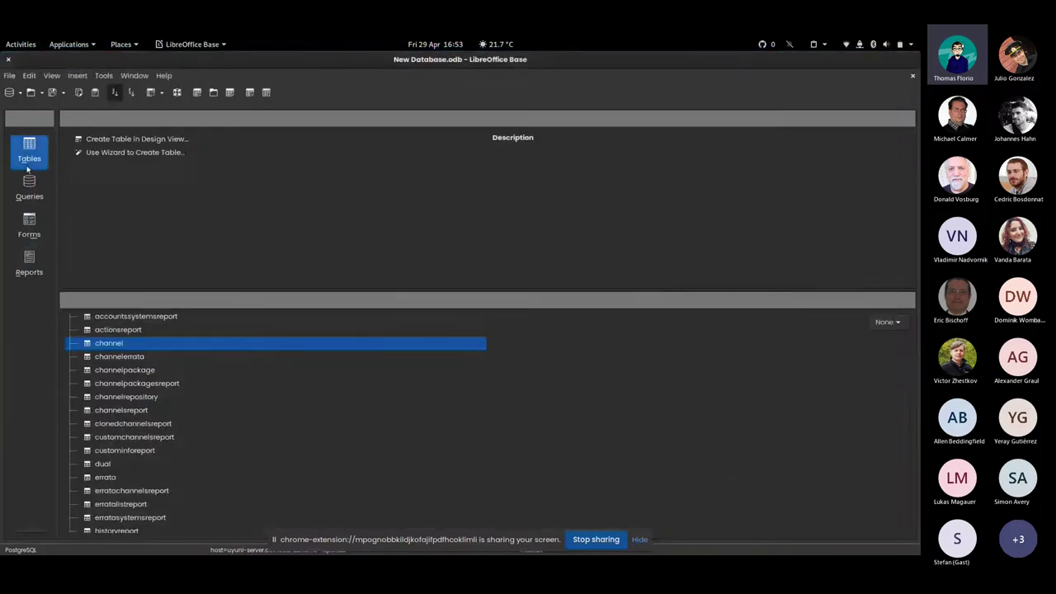
Start the Report Wizard from the Reports section
{"action": "left_click", "coordinate": [28, 185]}
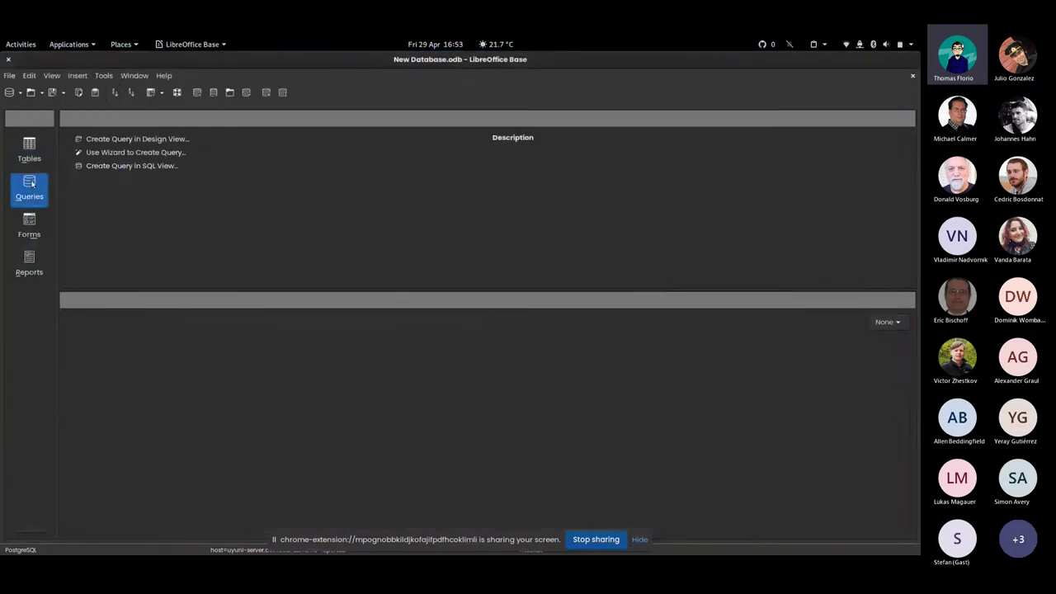
{"action": "left_click", "coordinate": [33, 268]}
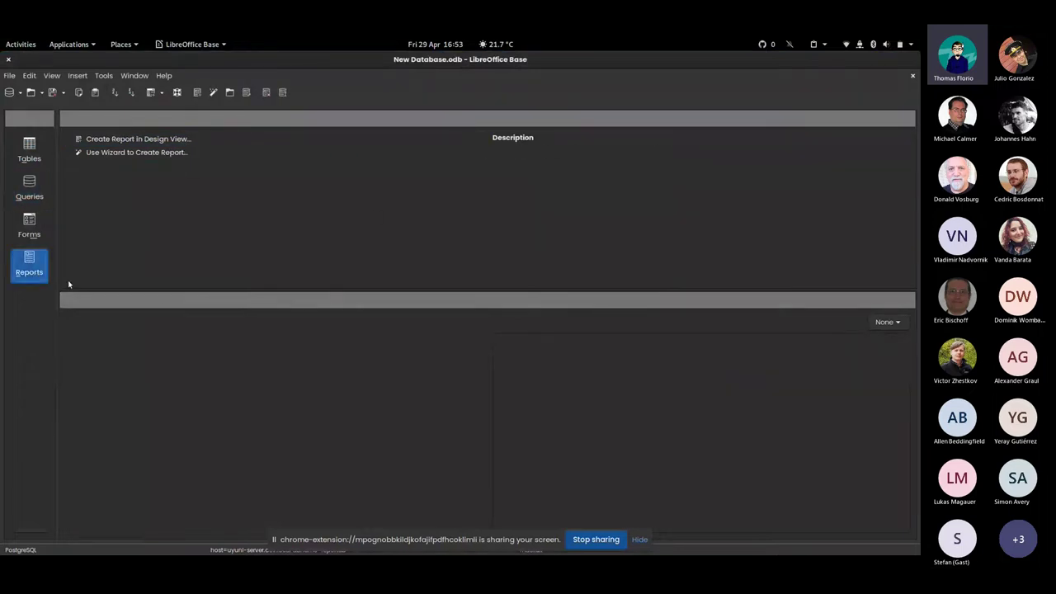
{"action": "left_click", "coordinate": [170, 154]}
{"action": "double_click", "coordinate": [171, 153]}
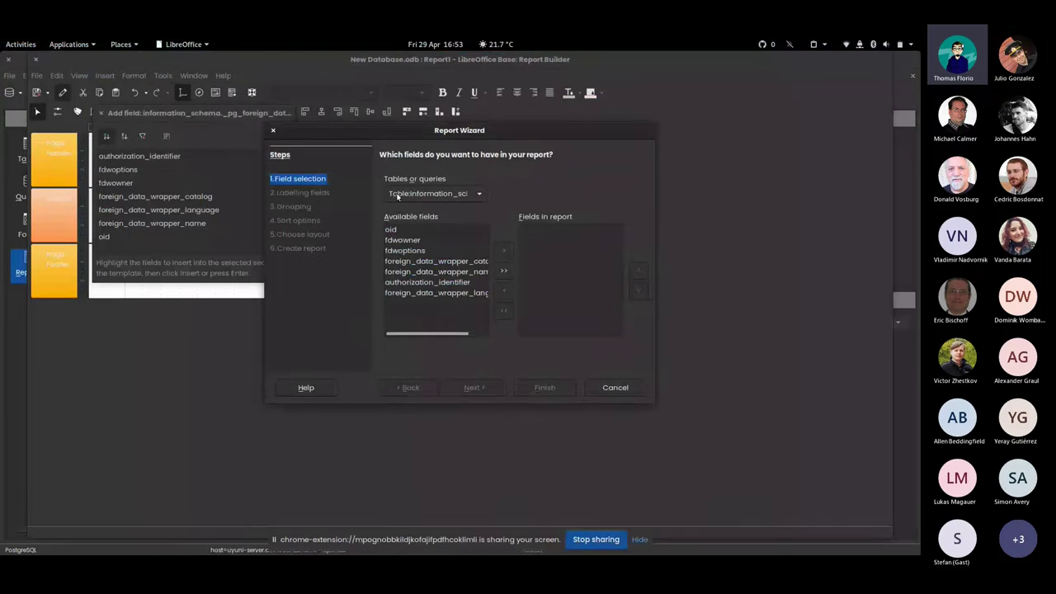
{"action": "left_click", "coordinate": [477, 193]}
{"action": "scroll", "coordinate": [466, 312], "scroll_direction": "down", "scroll_amount": 10}
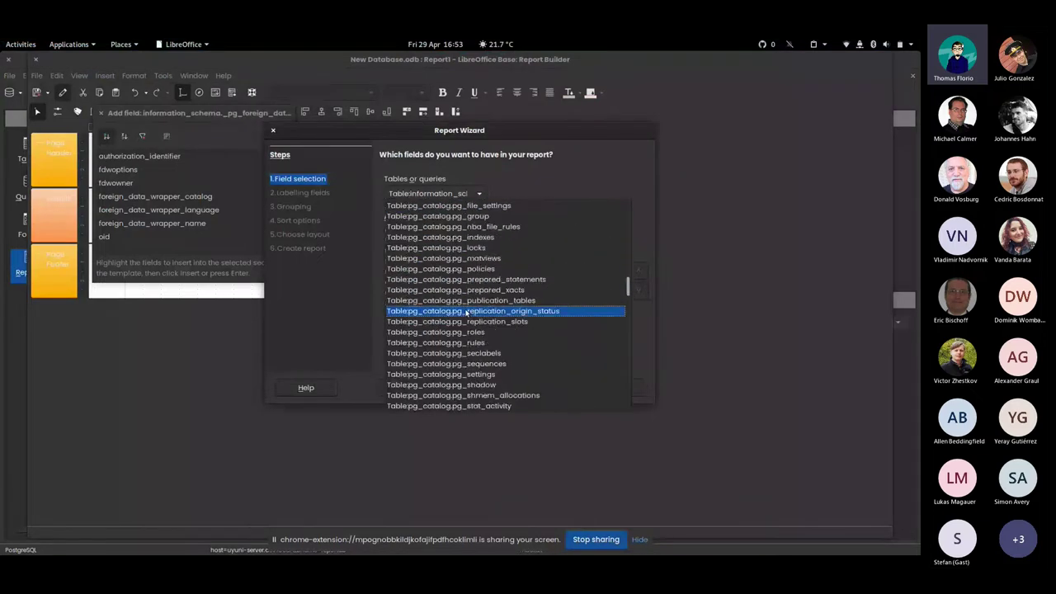
{"action": "scroll", "coordinate": [479, 325], "scroll_direction": "up", "scroll_amount": 3}
{"action": "scroll", "coordinate": [487, 331], "scroll_direction": "down", "scroll_amount": 15}
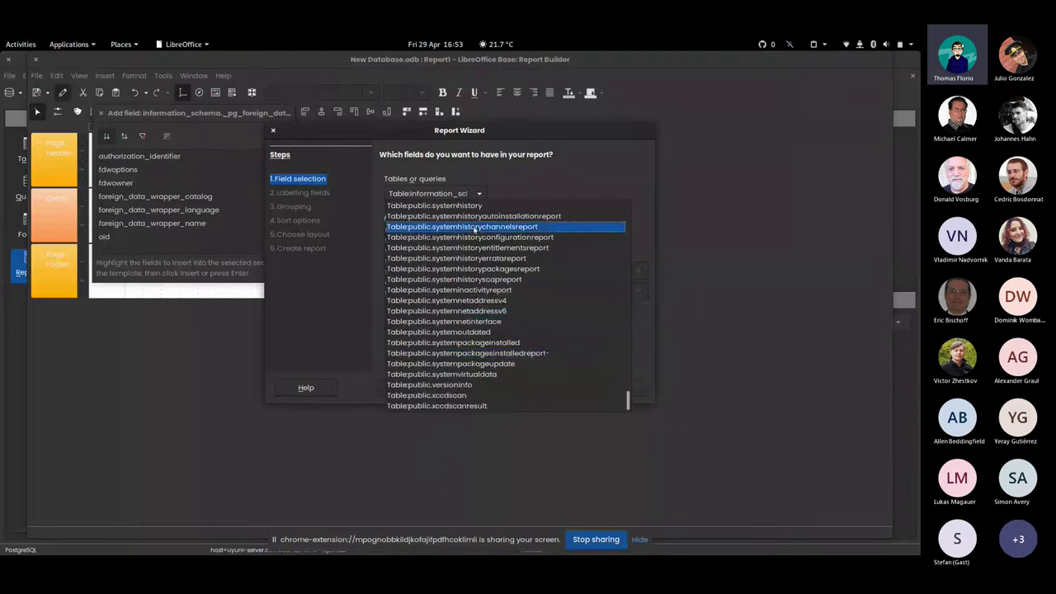
{"action": "left_click", "coordinate": [398, 206]}
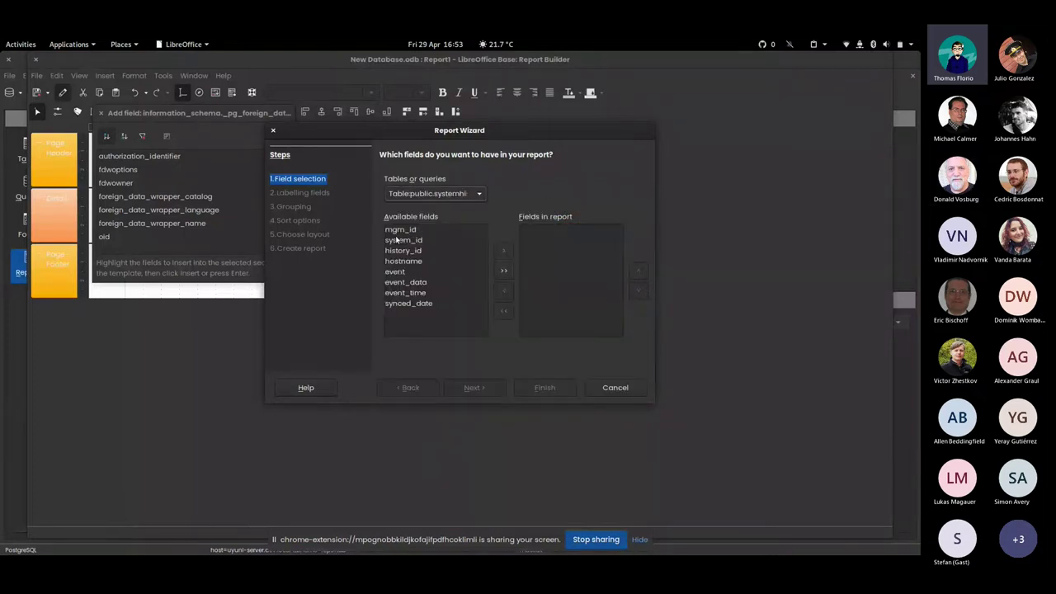
{"action": "left_click", "coordinate": [422, 244]}
{"action": "left_click", "coordinate": [500, 251]}
{"action": "key", "text": "Down"}
{"action": "left_click", "coordinate": [502, 251]}
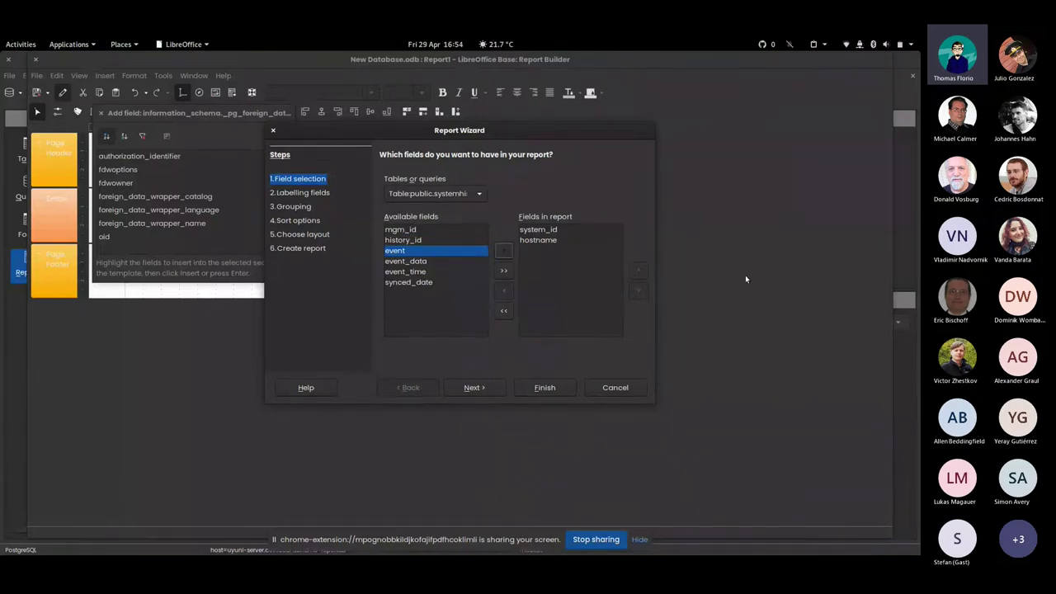
{"action": "key", "text": "Escape"}
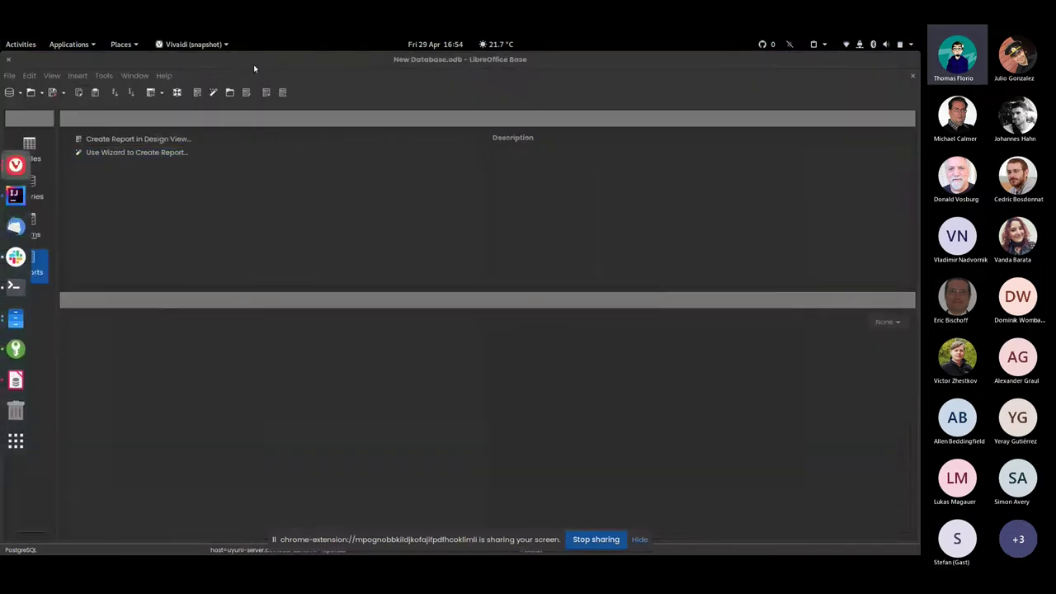
Close New Database without saving, return to the psql terminal, then bring up Vivaldi
{"action": "left_click", "coordinate": [7, 59]}
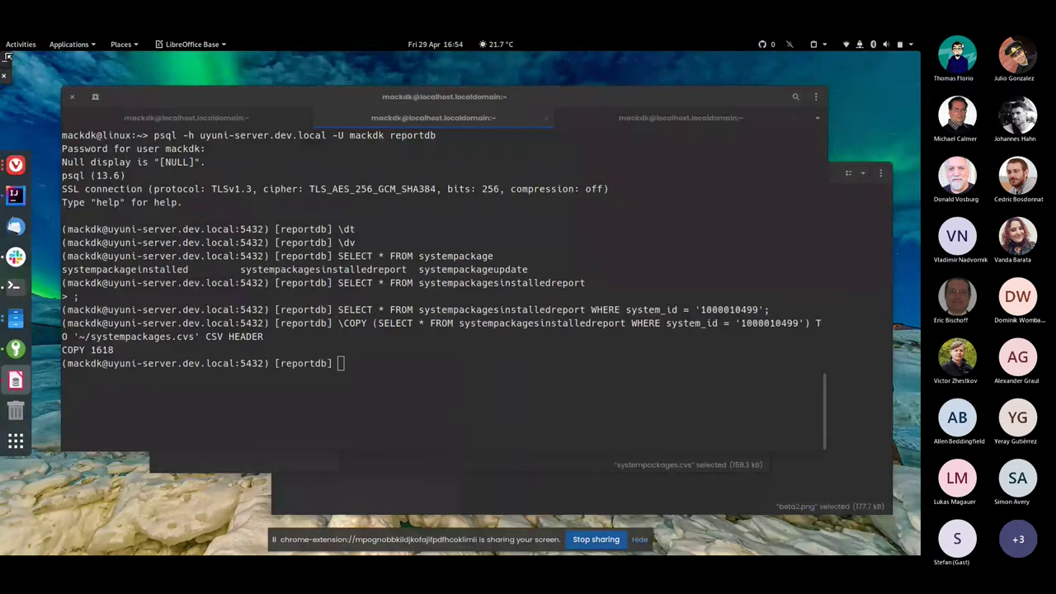
{"action": "left_click", "coordinate": [45, 130]}
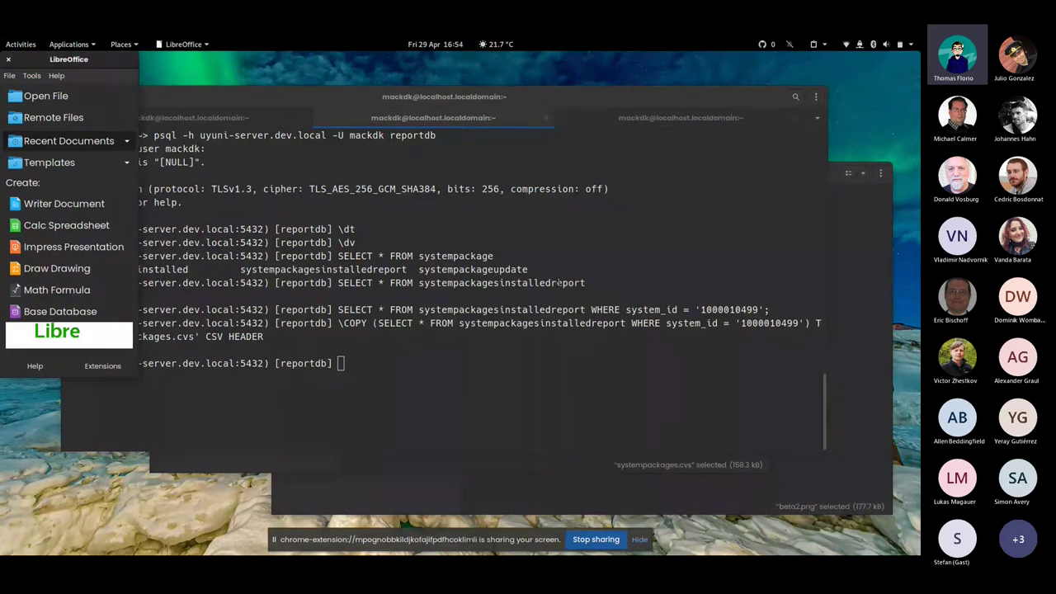
{"action": "left_click", "coordinate": [683, 281]}
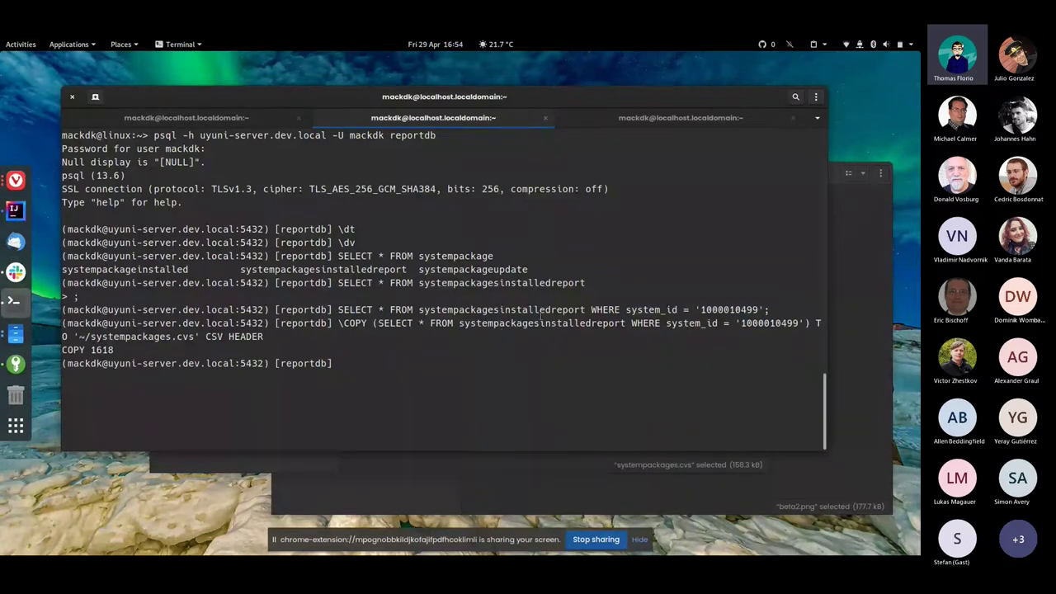
{"action": "left_click", "coordinate": [26, 184]}
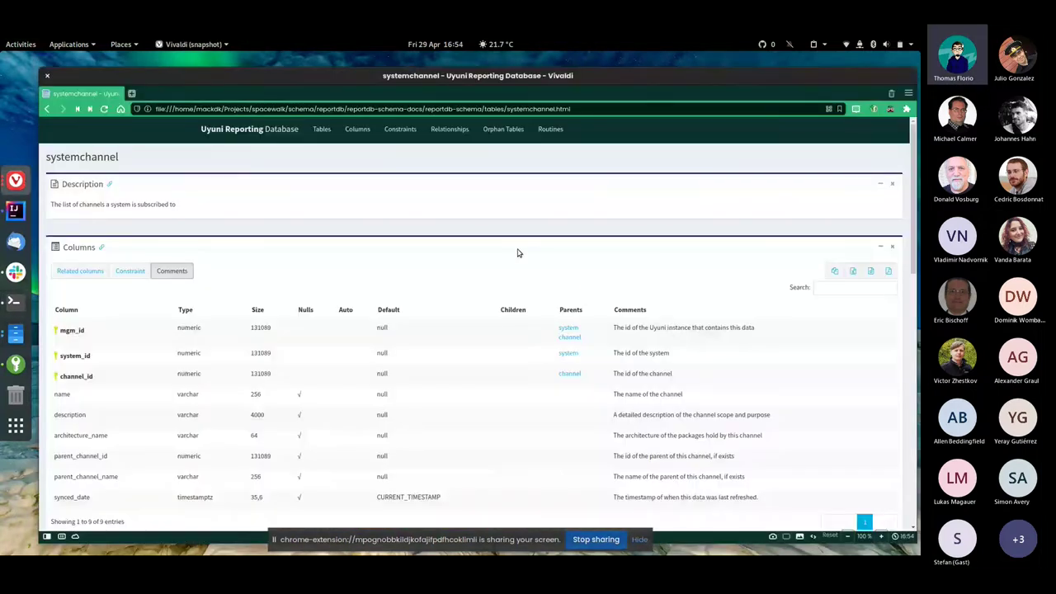
On the docs' Tables overview, toggle between tables-only and views-only listings, ending on tables
{"action": "left_click", "coordinate": [255, 132]}
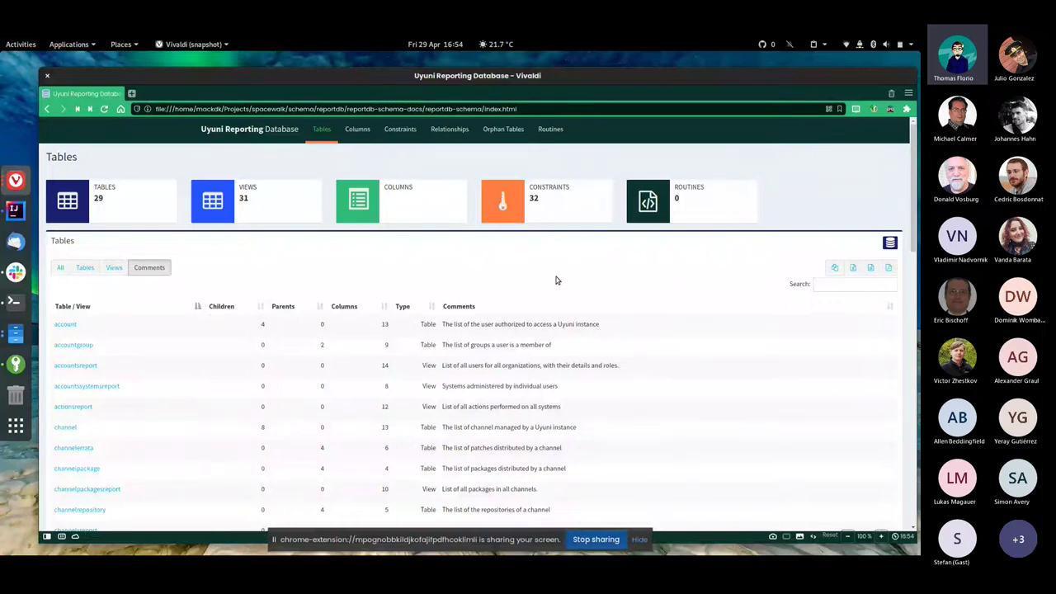
{"action": "scroll", "coordinate": [614, 305], "scroll_direction": "down", "scroll_amount": 2}
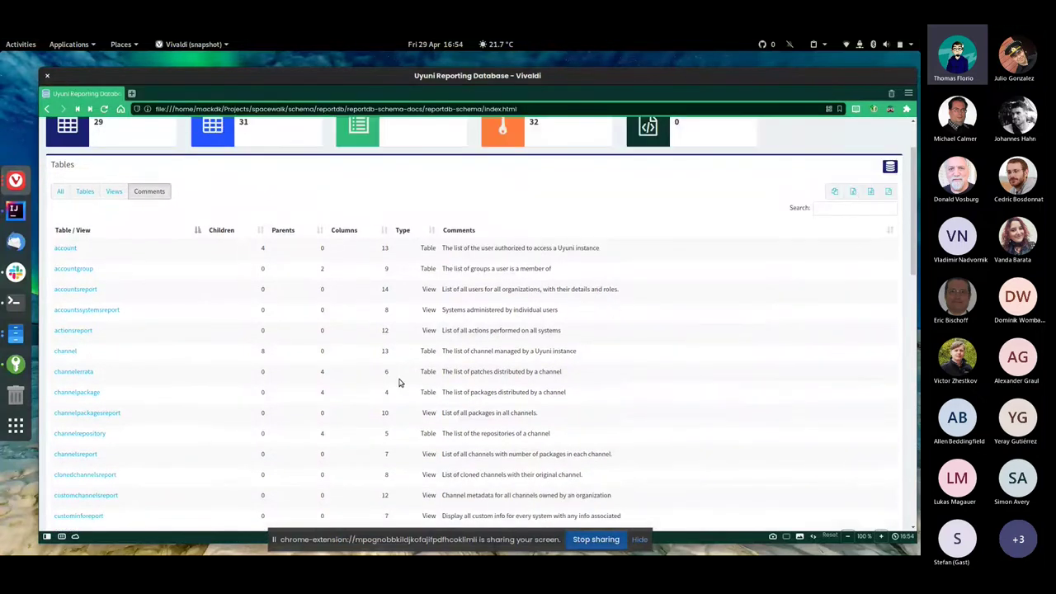
{"action": "scroll", "coordinate": [330, 289], "scroll_direction": "down", "scroll_amount": 1}
{"action": "scroll", "coordinate": [111, 276], "scroll_direction": "up", "scroll_amount": 2}
{"action": "left_click", "coordinate": [85, 216]}
{"action": "scroll", "coordinate": [140, 300], "scroll_direction": "down", "scroll_amount": 4}
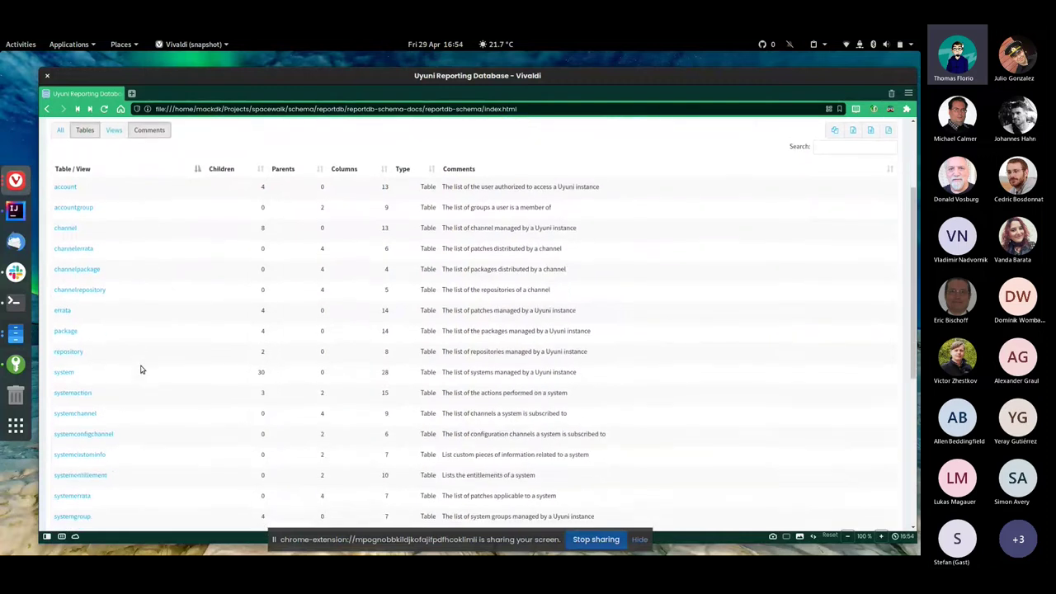
{"action": "scroll", "coordinate": [163, 390], "scroll_direction": "up", "scroll_amount": 4}
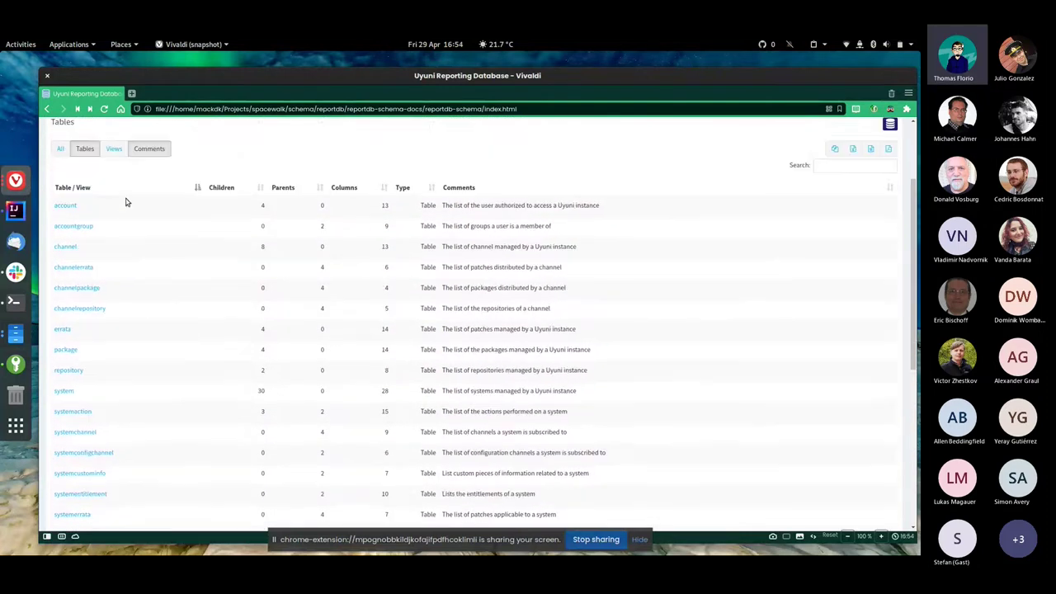
{"action": "left_click", "coordinate": [113, 189]}
{"action": "scroll", "coordinate": [129, 312], "scroll_direction": "down", "scroll_amount": 2}
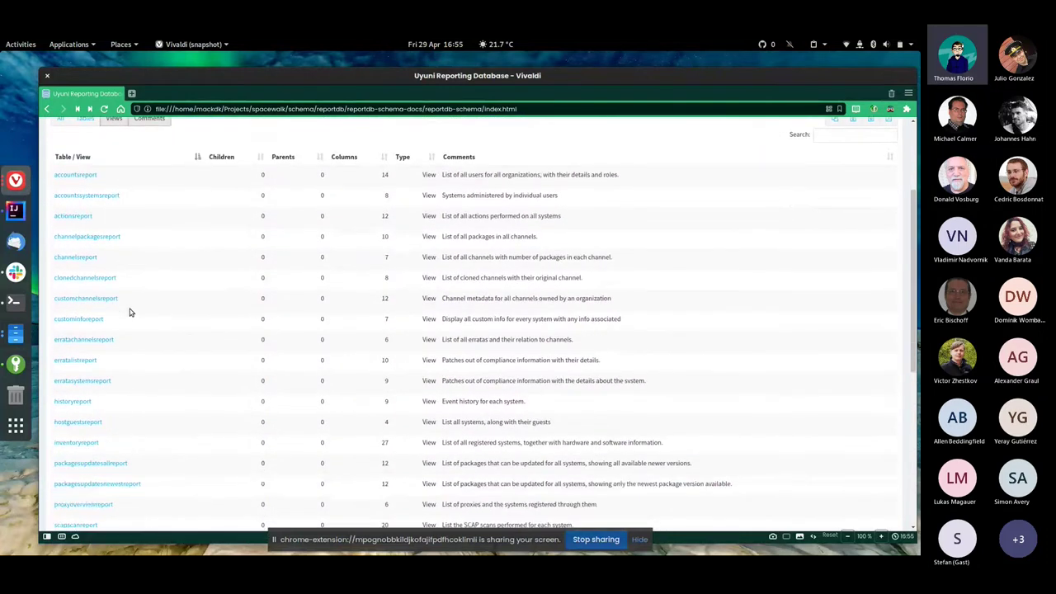
{"action": "scroll", "coordinate": [118, 157], "scroll_direction": "up", "scroll_amount": 1}
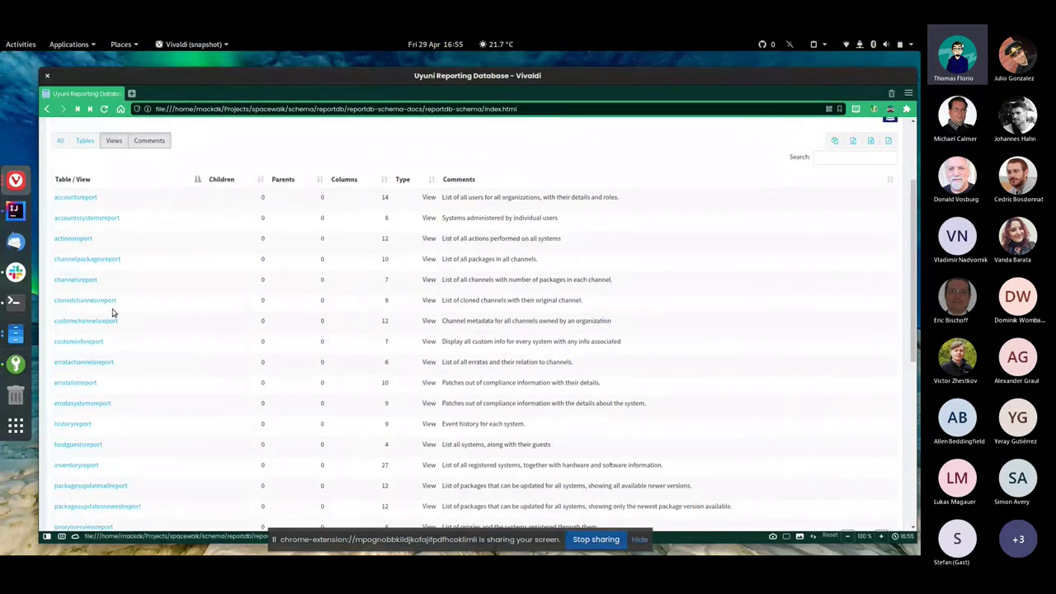
{"action": "left_click", "coordinate": [87, 141]}
{"action": "scroll", "coordinate": [83, 258], "scroll_direction": "down", "scroll_amount": 1}
Open the channelpackage table's docs, then the channel table's page down to its relationships
{"action": "left_click", "coordinate": [77, 254]}
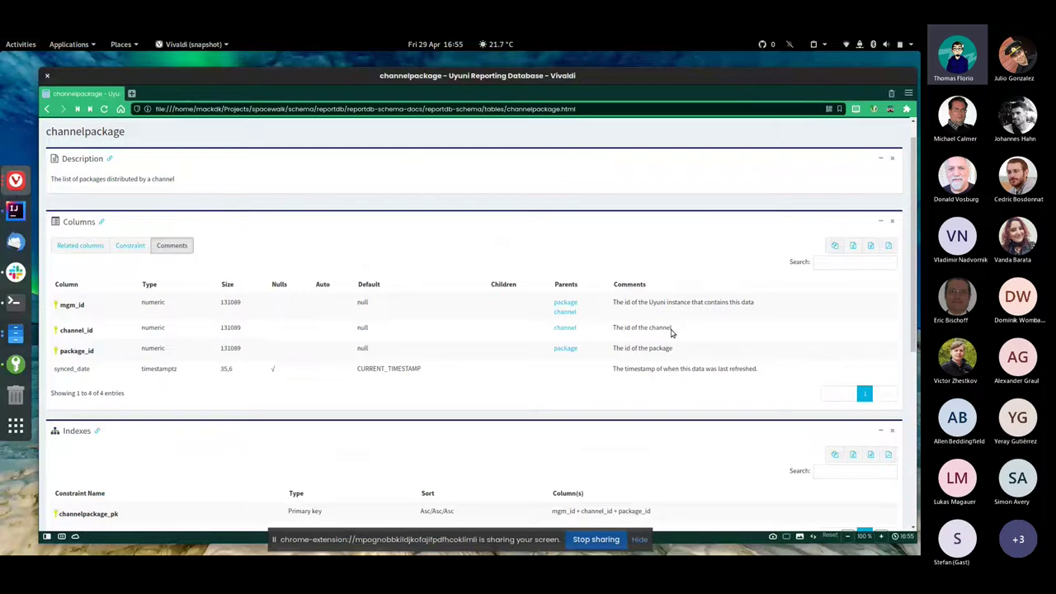
{"action": "scroll", "coordinate": [594, 347], "scroll_direction": "down", "scroll_amount": 5}
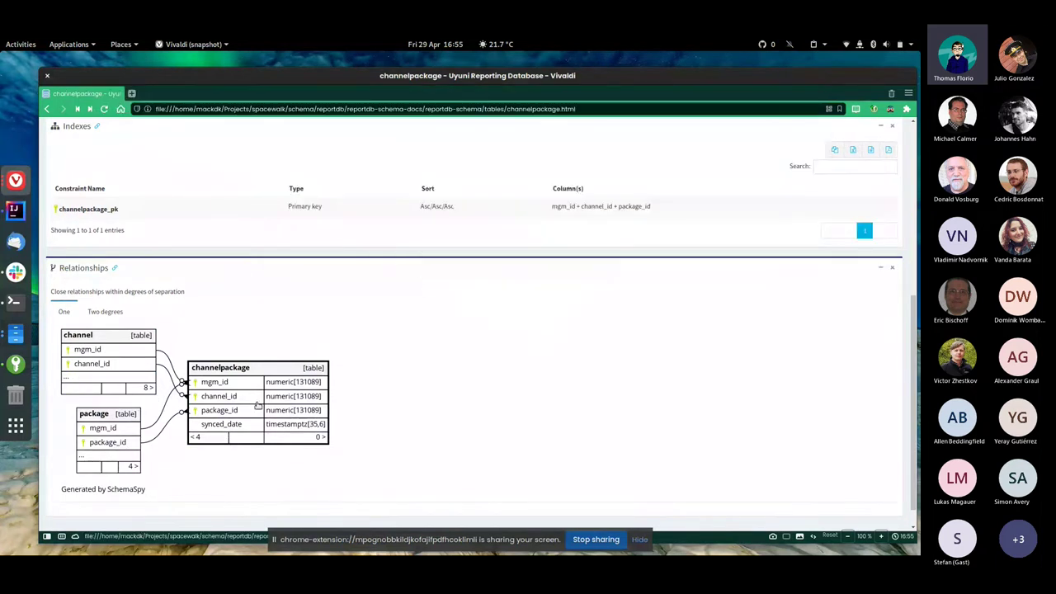
{"action": "left_click", "coordinate": [87, 350]}
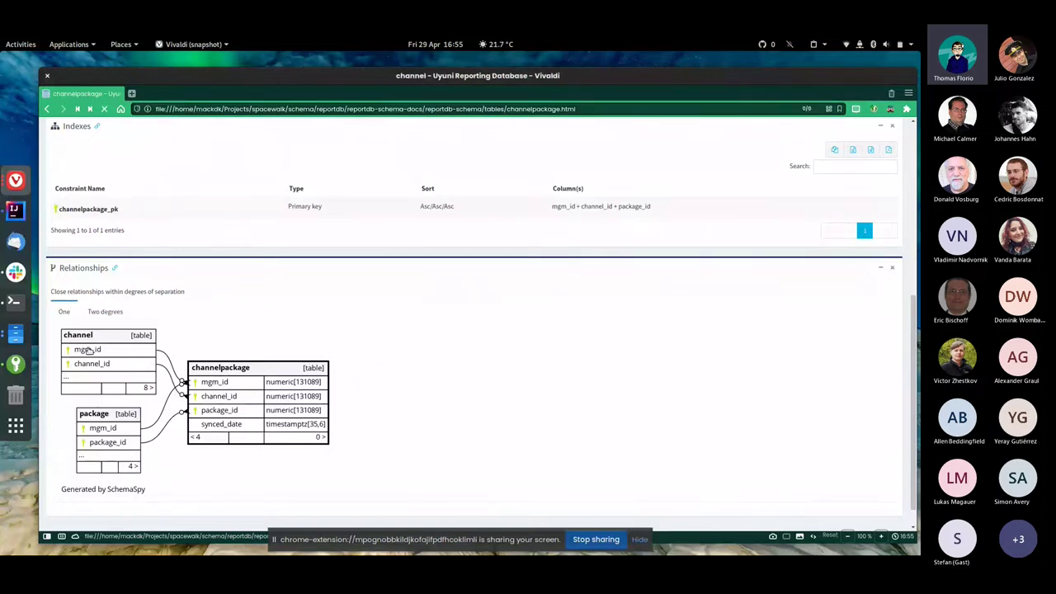
{"action": "scroll", "coordinate": [495, 354], "scroll_direction": "down", "scroll_amount": 3}
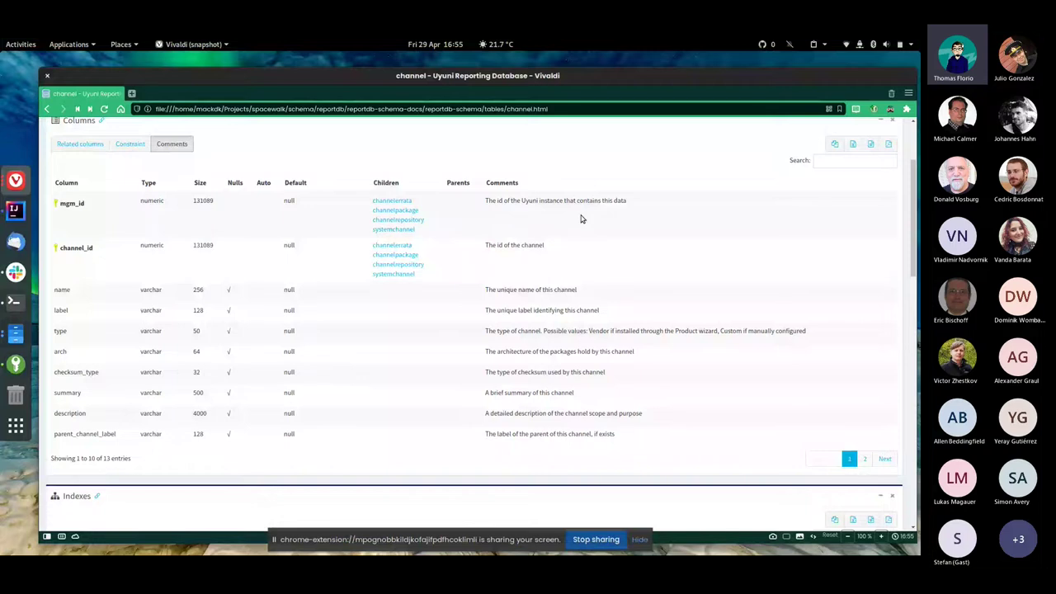
{"action": "scroll", "coordinate": [415, 407], "scroll_direction": "down", "scroll_amount": 3}
{"action": "scroll", "coordinate": [415, 407], "scroll_direction": "down", "scroll_amount": 6}
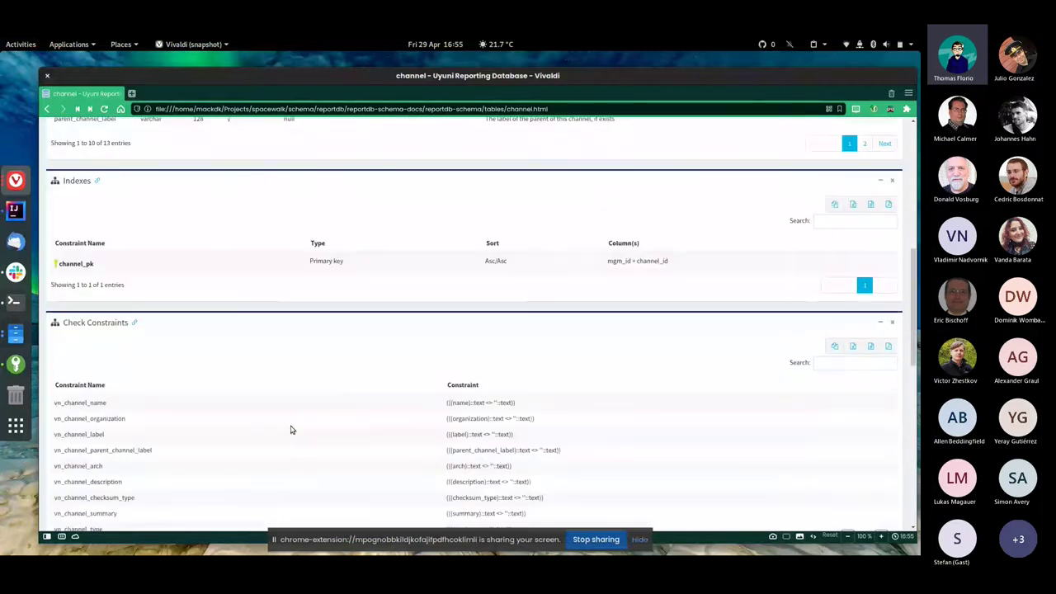
{"action": "scroll", "coordinate": [352, 429], "scroll_direction": "down", "scroll_amount": 10}
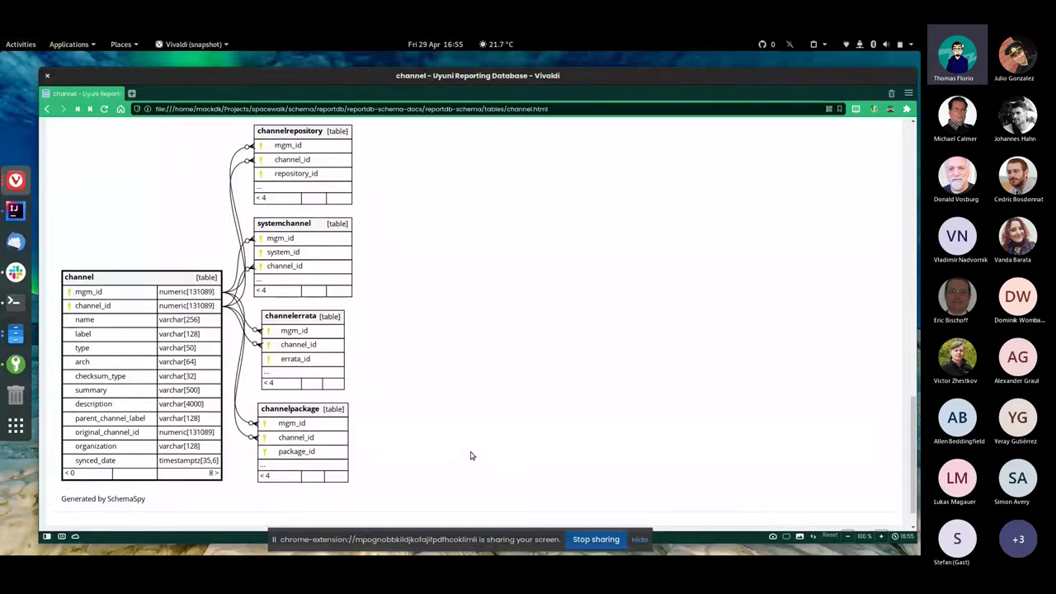
Browse the reporting database's all-relationships diagram, then reload it back to the top
{"action": "key", "text": "Home"}
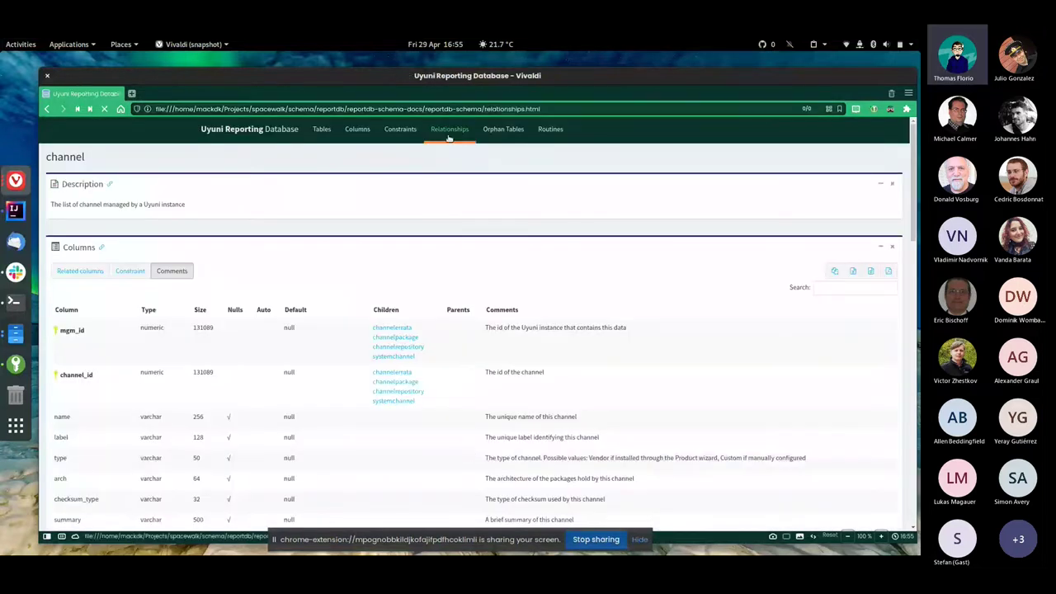
{"action": "left_click", "coordinate": [450, 132]}
{"action": "scroll", "coordinate": [547, 401], "scroll_direction": "down", "scroll_amount": 15}
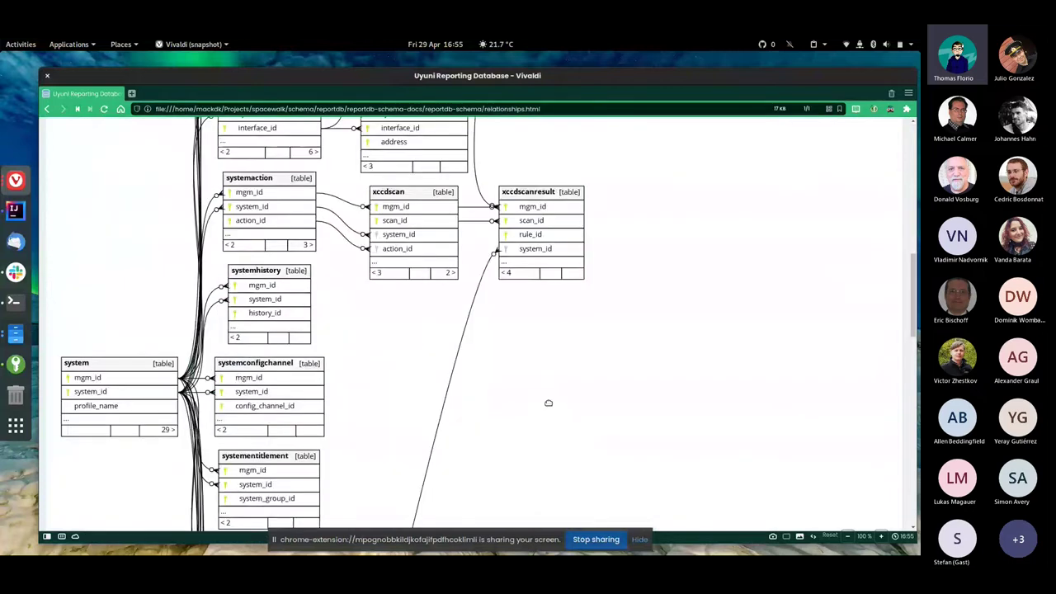
{"action": "scroll", "coordinate": [550, 428], "scroll_direction": "down", "scroll_amount": 6}
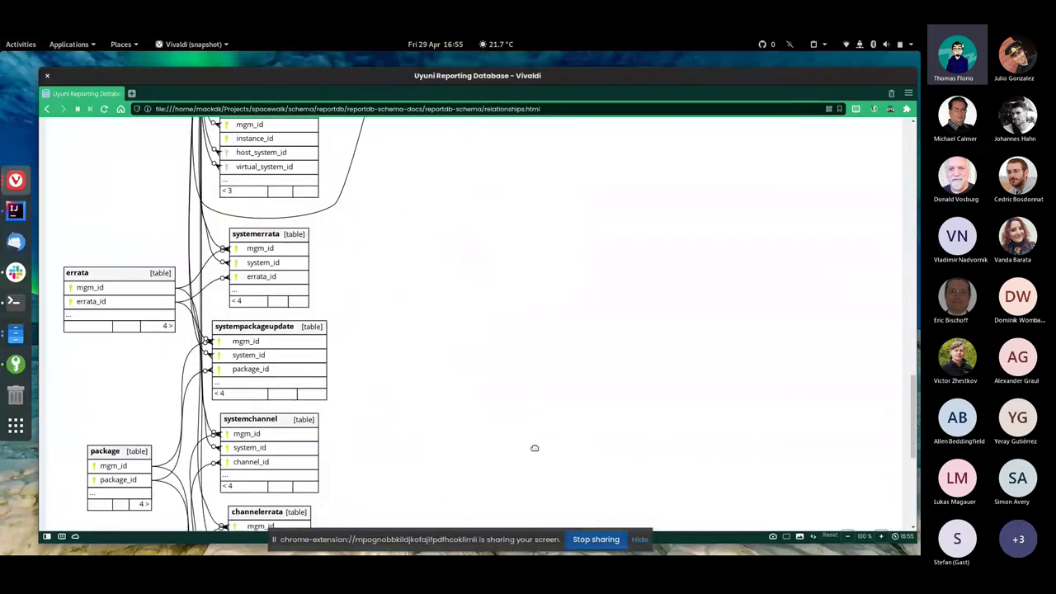
{"action": "key", "text": "F5"}
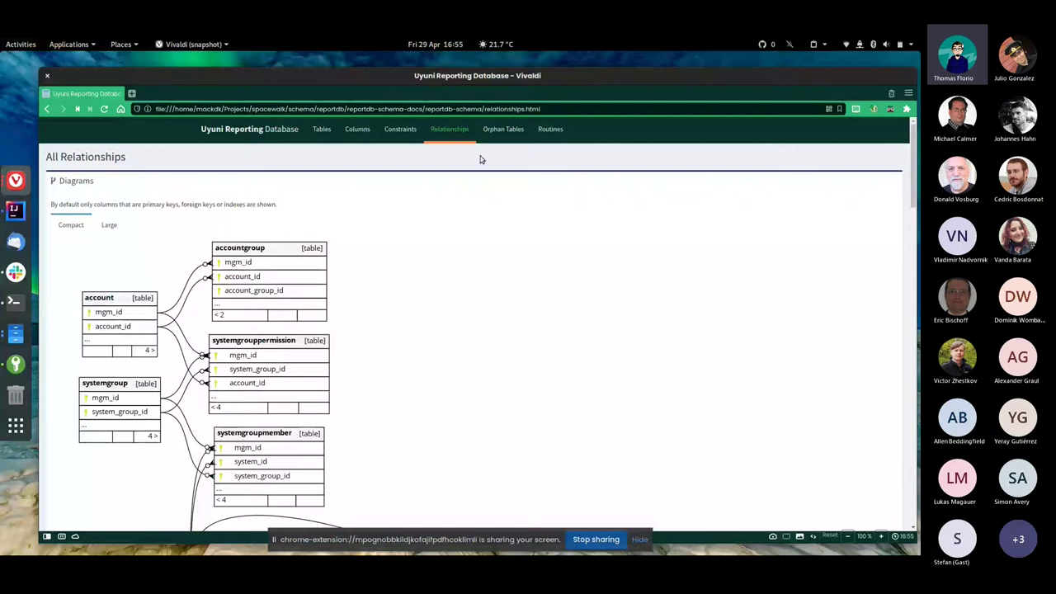
Return to the Tables overview listing the 31 report views, like accountsreport
{"action": "left_click", "coordinate": [322, 130]}
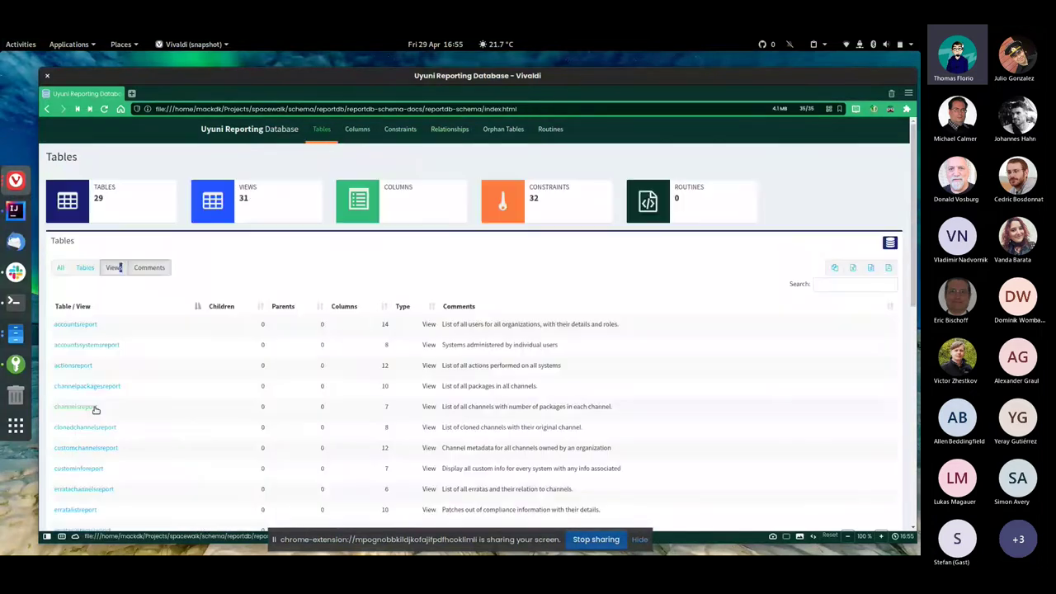
{"action": "scroll", "coordinate": [99, 396], "scroll_direction": "down", "scroll_amount": 2}
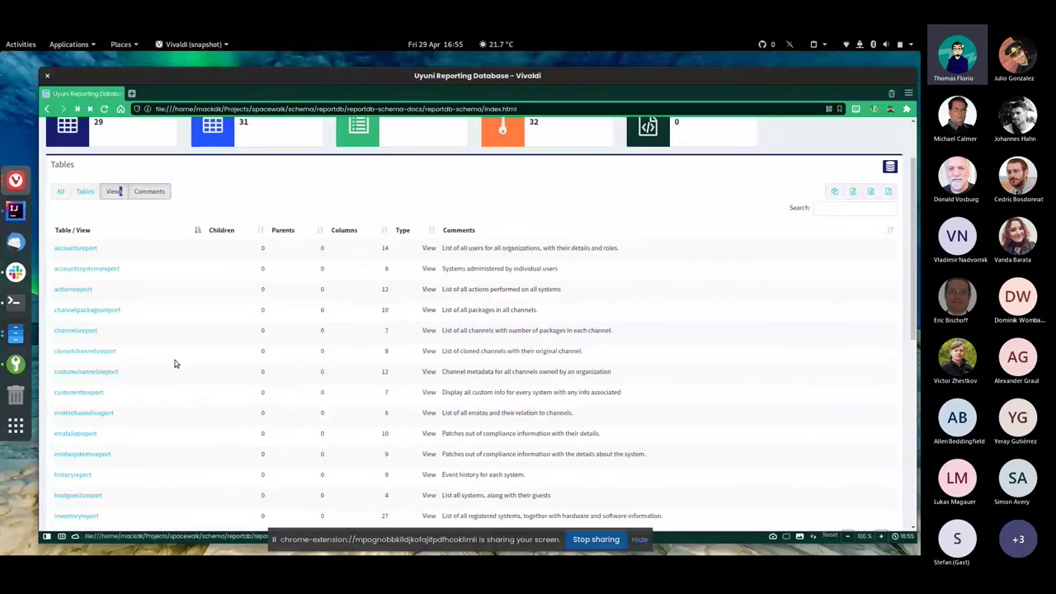
{"action": "scroll", "coordinate": [248, 367], "scroll_direction": "up", "scroll_amount": 2}
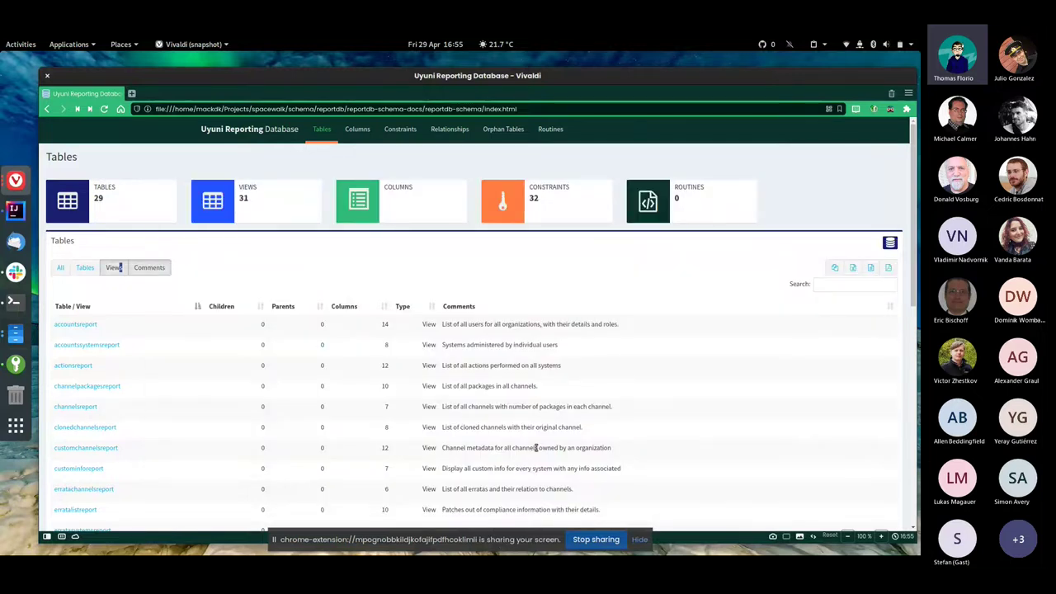
Run spacewalk-report inactive-systems and highlight the mgm_id and synced_date CSV header columns
{"action": "left_click", "coordinate": [13, 303]}
{"action": "left_click", "coordinate": [660, 120]}
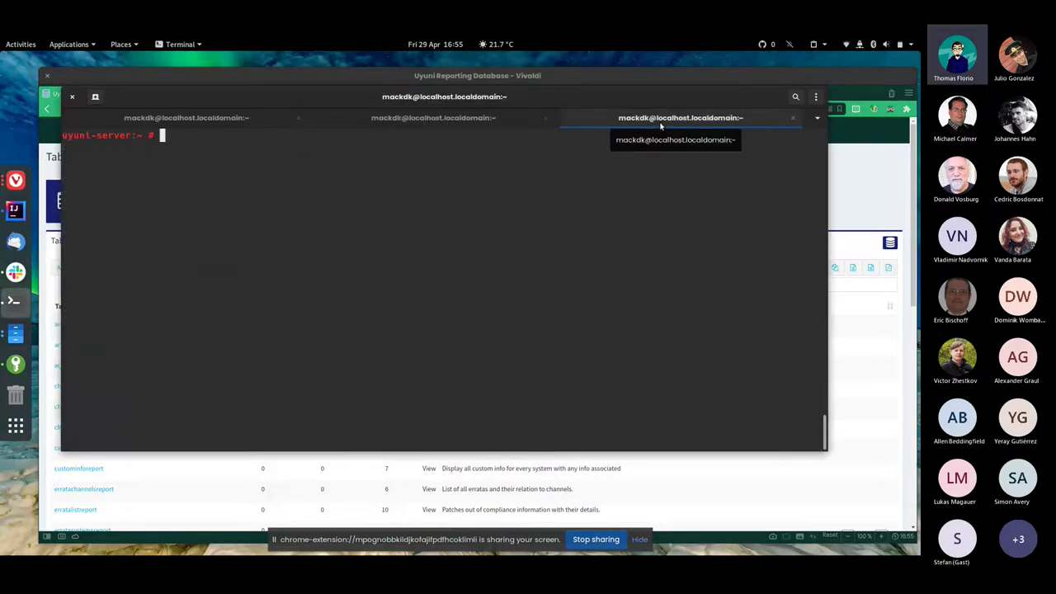
{"action": "type", "text": "spacewalk-report inactive-systems"}
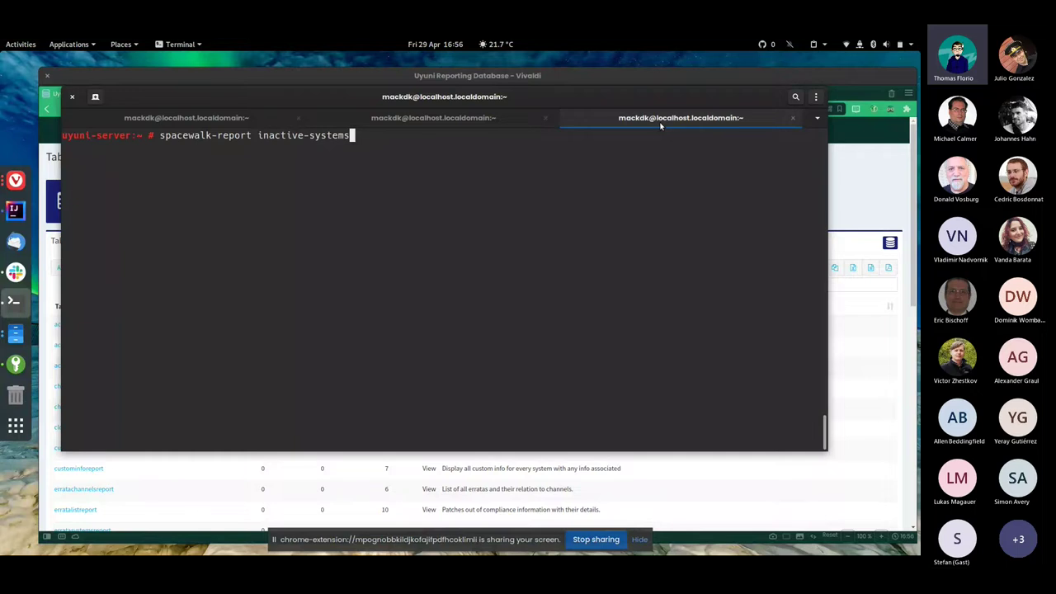
{"action": "key", "text": "Return"}
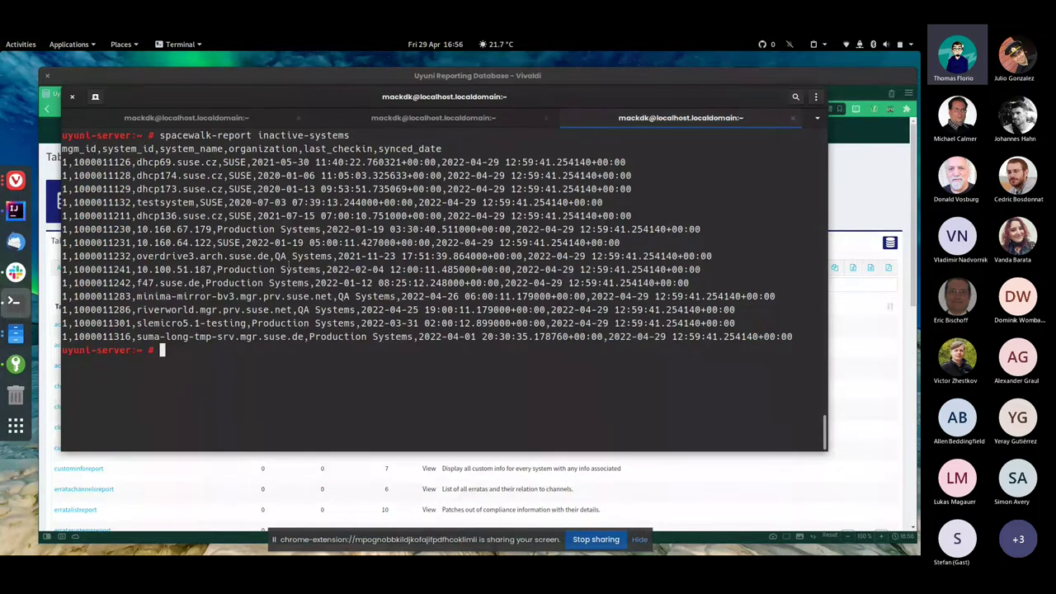
{"action": "double_click", "coordinate": [96, 149]}
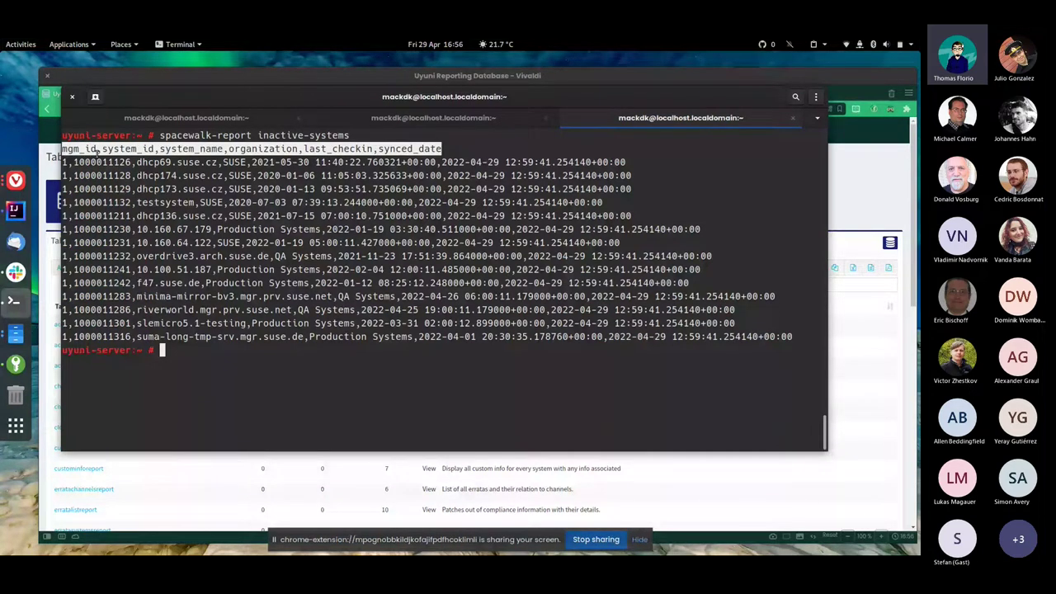
{"action": "left_click", "coordinate": [96, 149]}
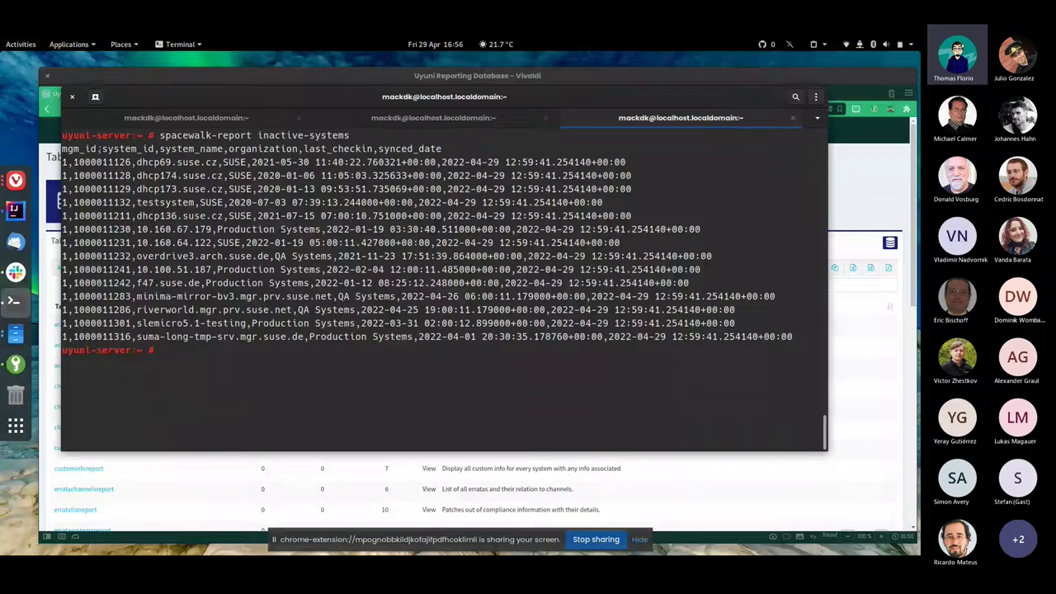
{"action": "double_click", "coordinate": [96, 148]}
{"action": "left_click_drag", "start_coordinate": [378, 149], "coordinate": [441, 149]}
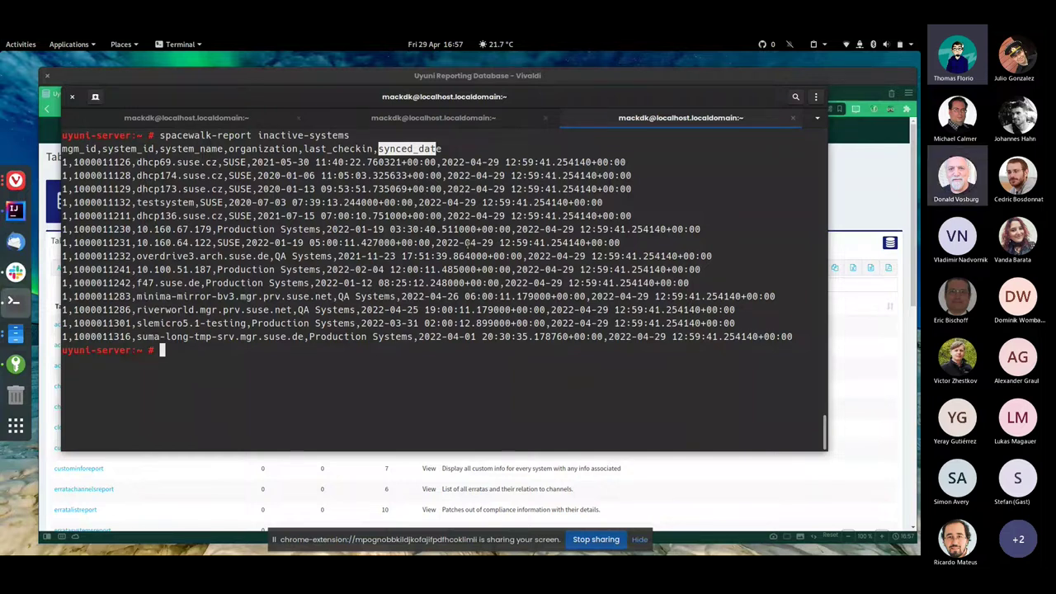
{"action": "left_click", "coordinate": [324, 404]}
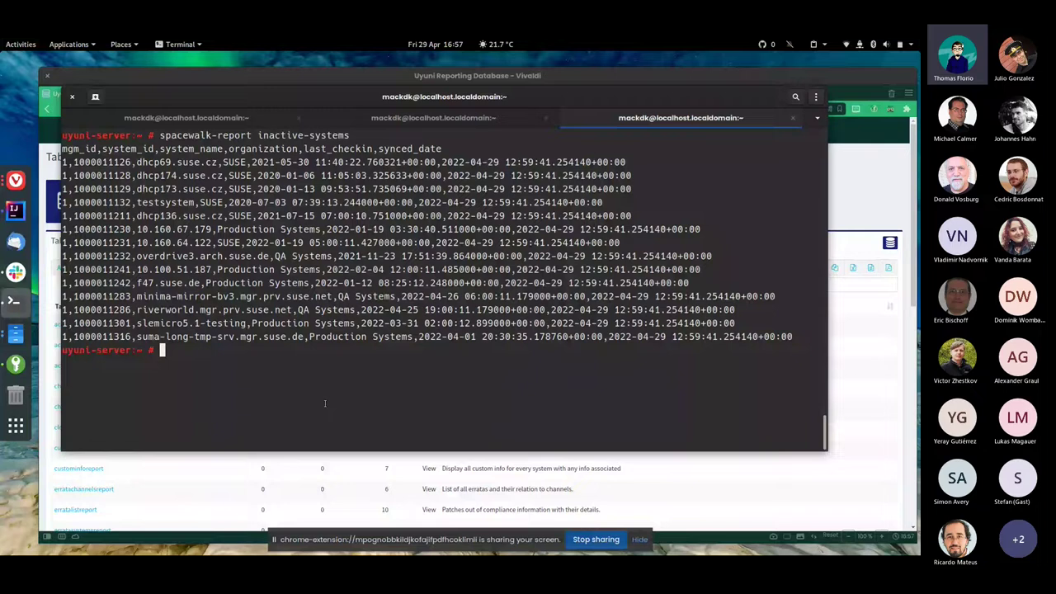
Show spacewalk-report's help and highlight the --legacy-report option description
{"action": "type", "text": "spacewalk-report --h"}
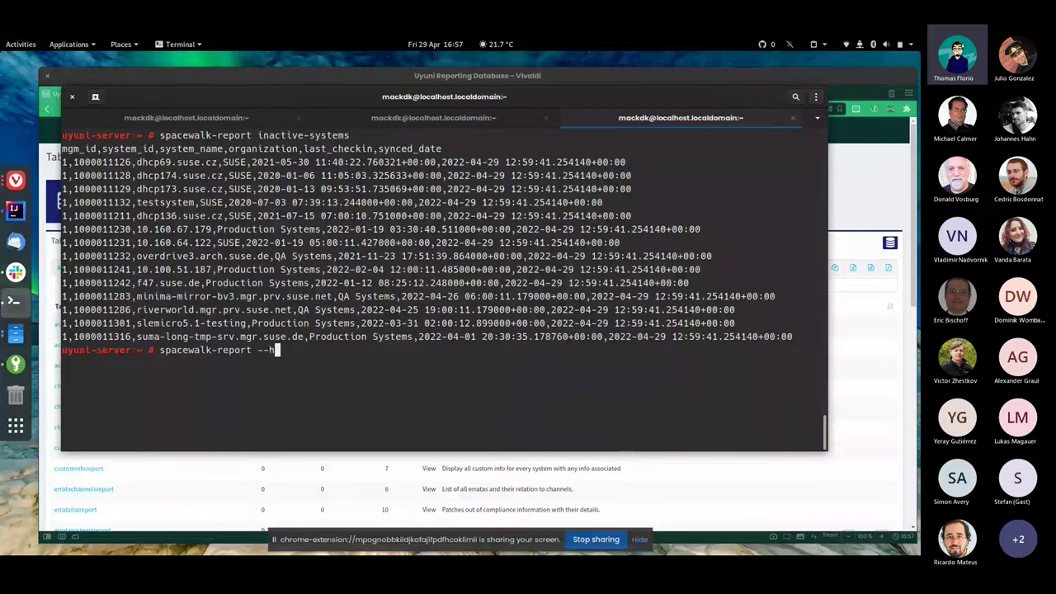
{"action": "key", "text": "Return"}
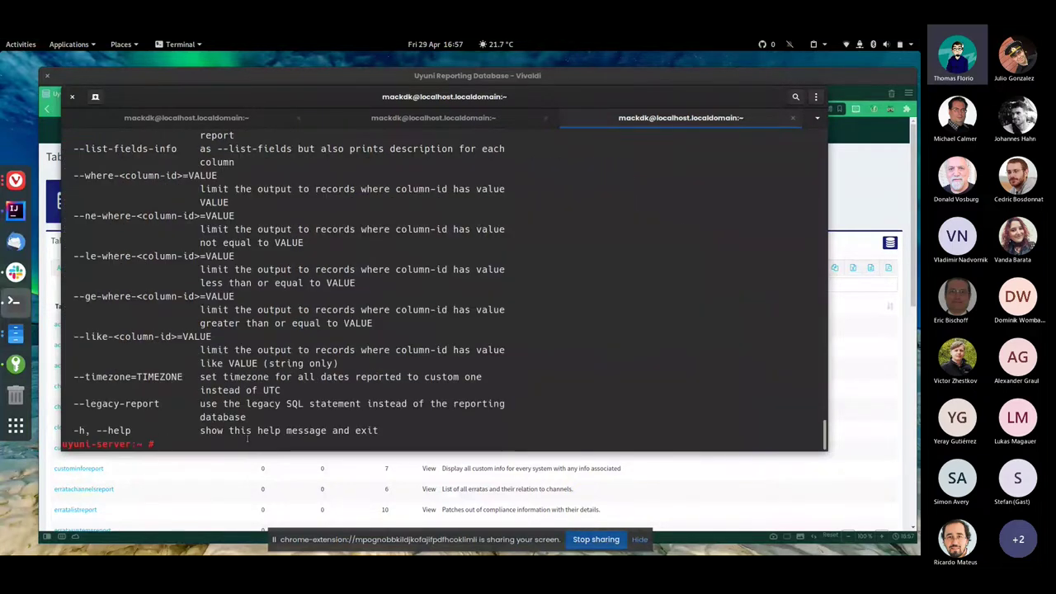
{"action": "triple_click", "coordinate": [171, 415]}
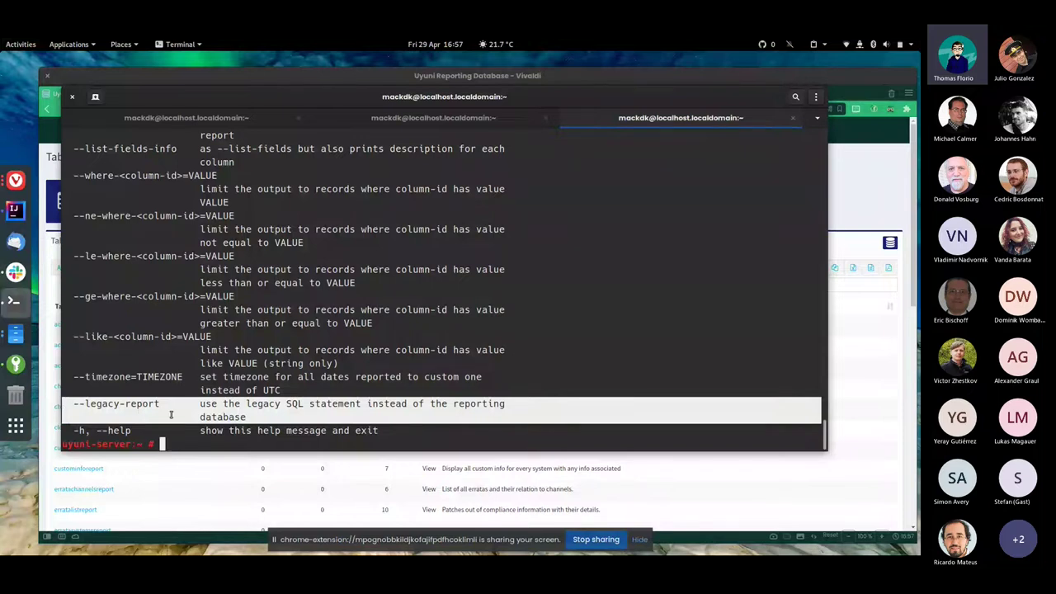